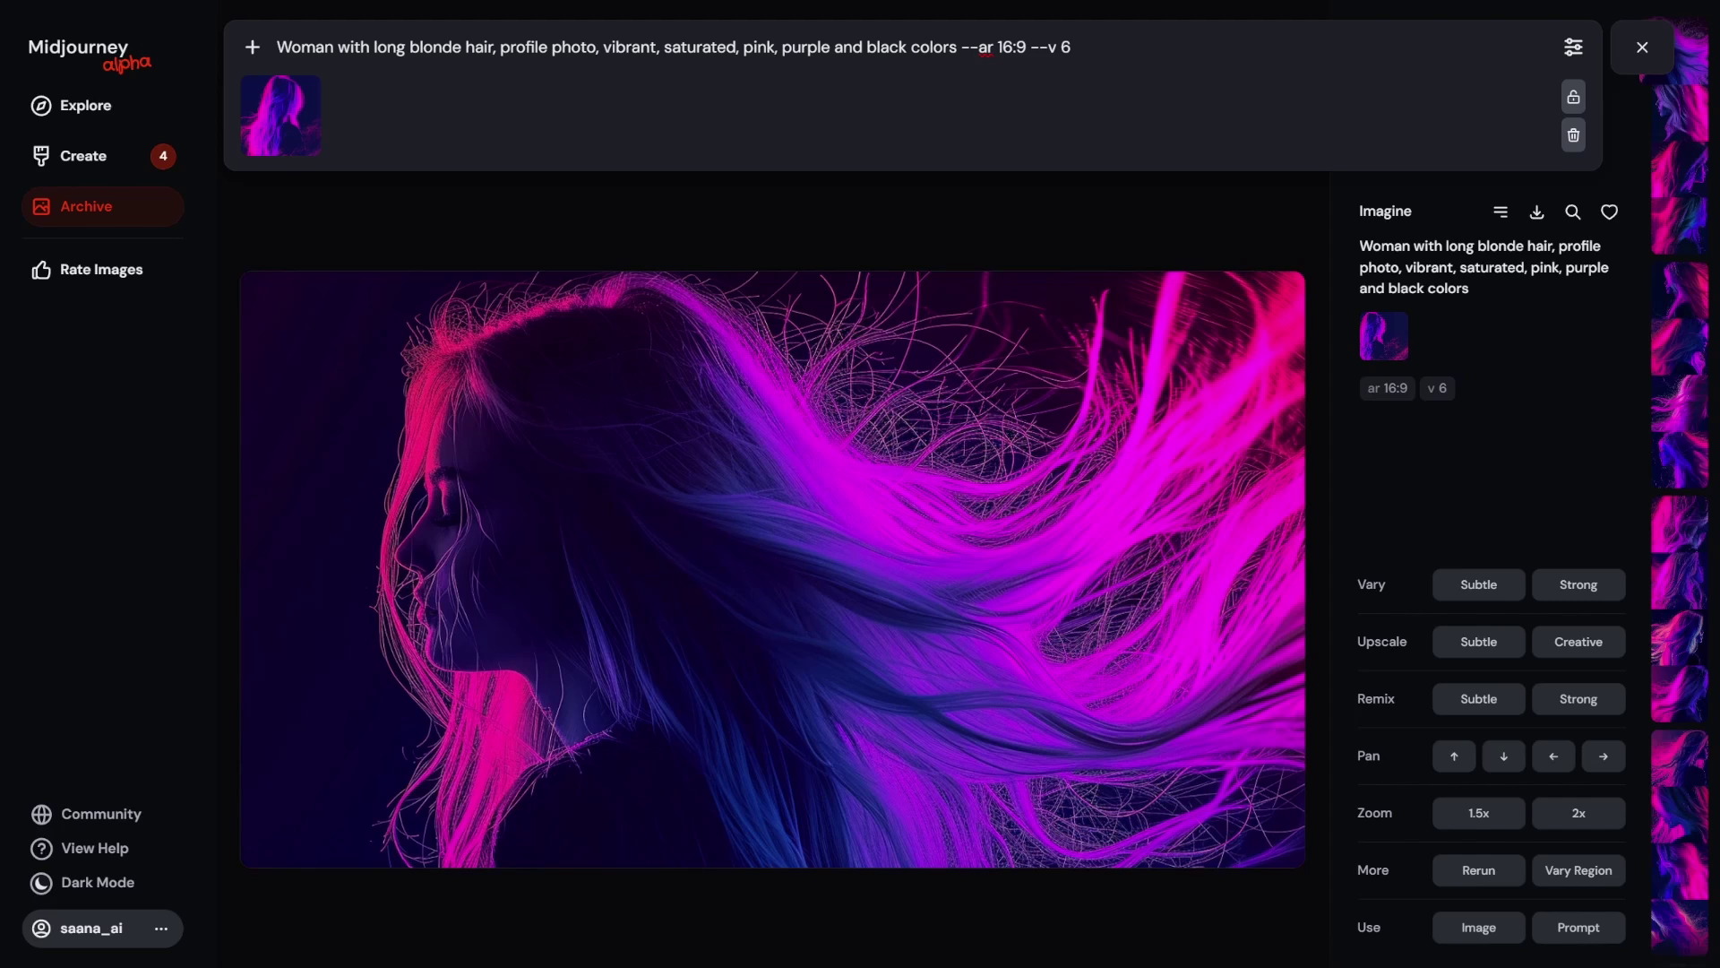
# Step: Append --sref with the original neon portrait's image URL, remove the image prompt, and submit
pyautogui.moveTo(281, 116)
pyautogui.write('--sref')
pyautogui.moveTo(270, 121); pyautogui.dragTo(354, 121)
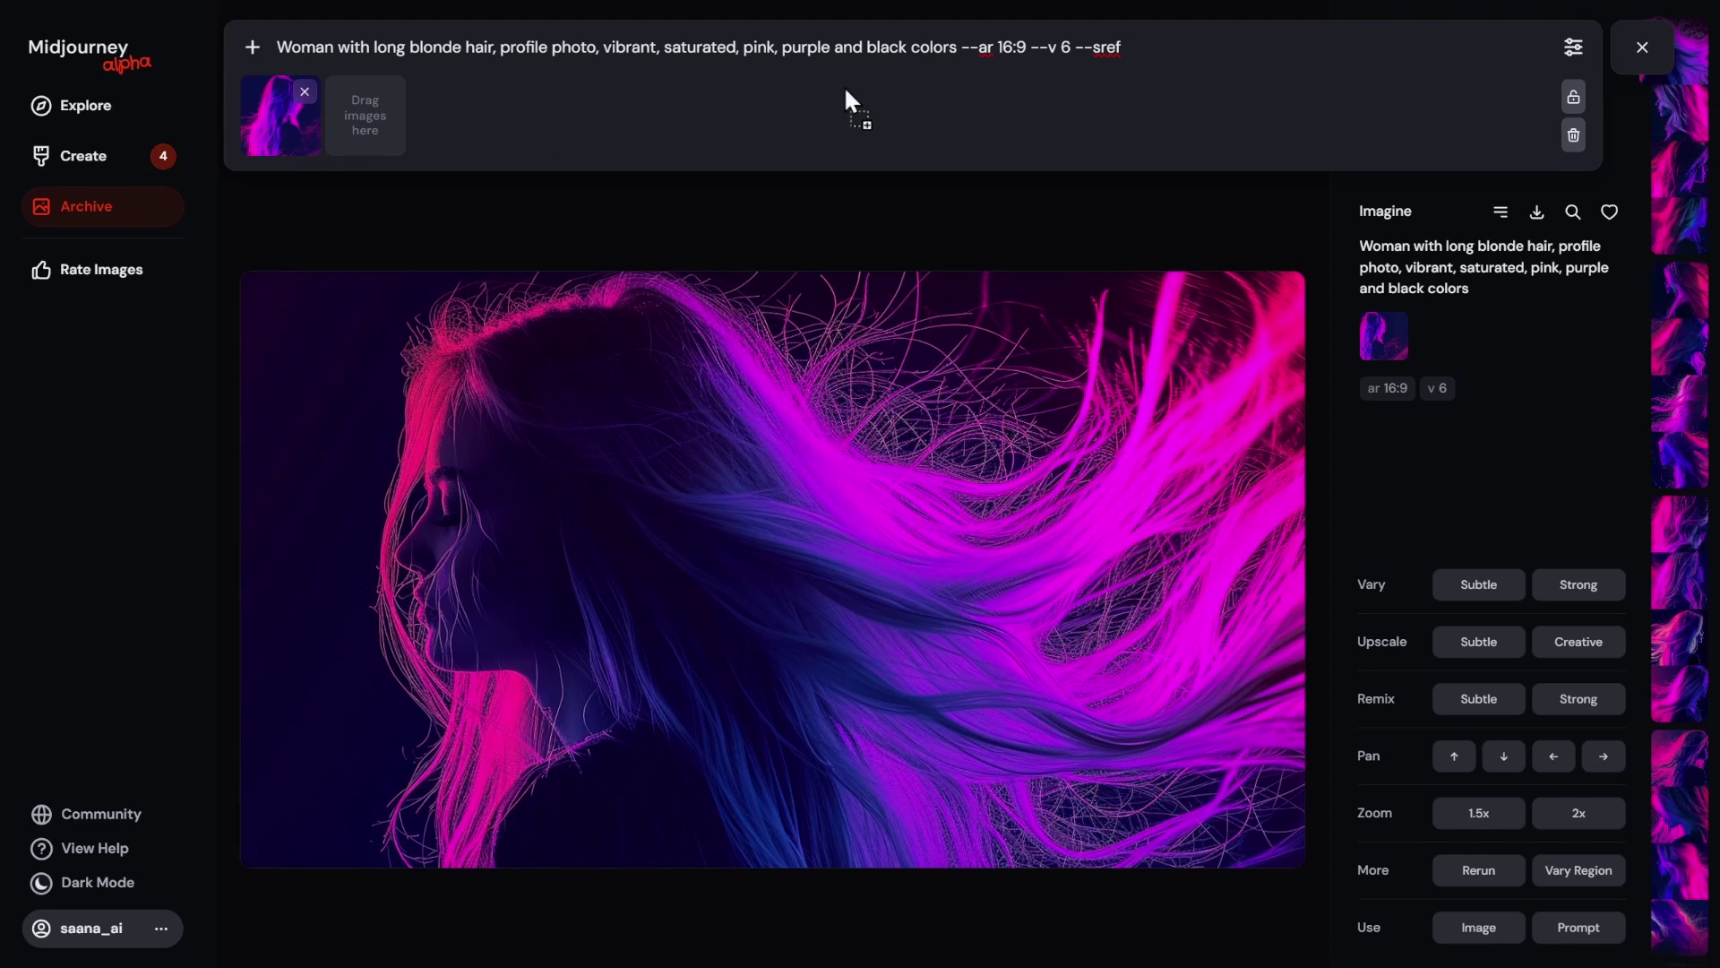
pyautogui.moveTo(1209, 41); pyautogui.dragTo(1185, 45)
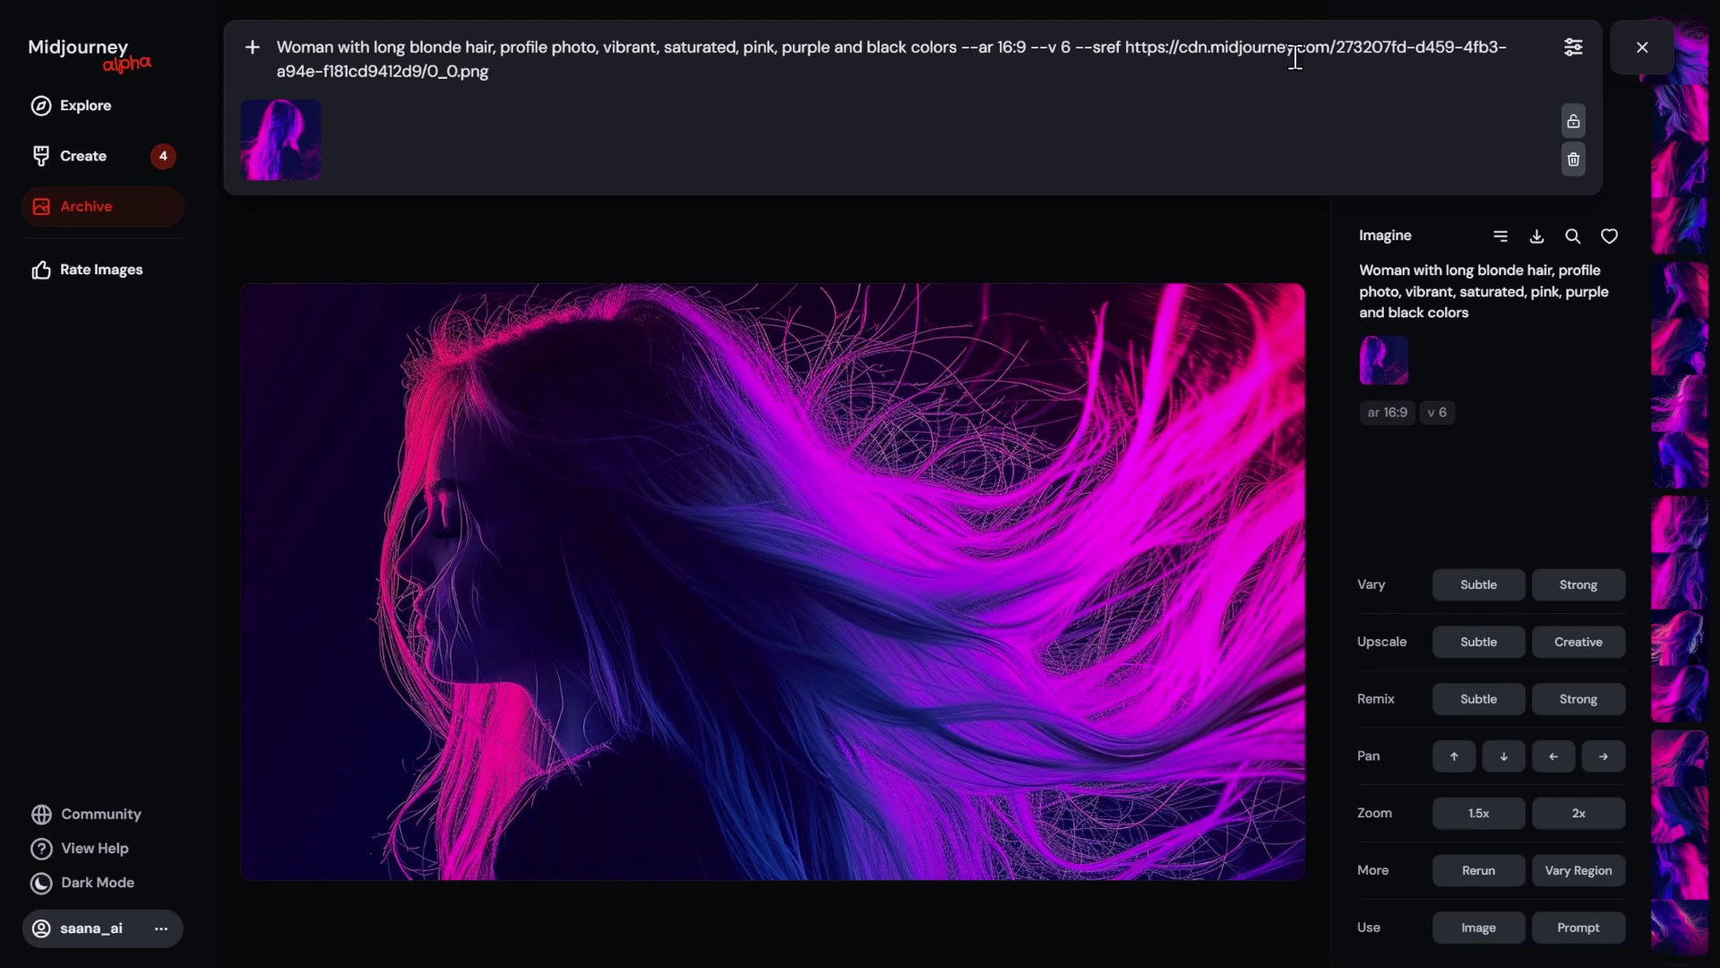
pyautogui.click(299, 126)
pyautogui.press('Return')
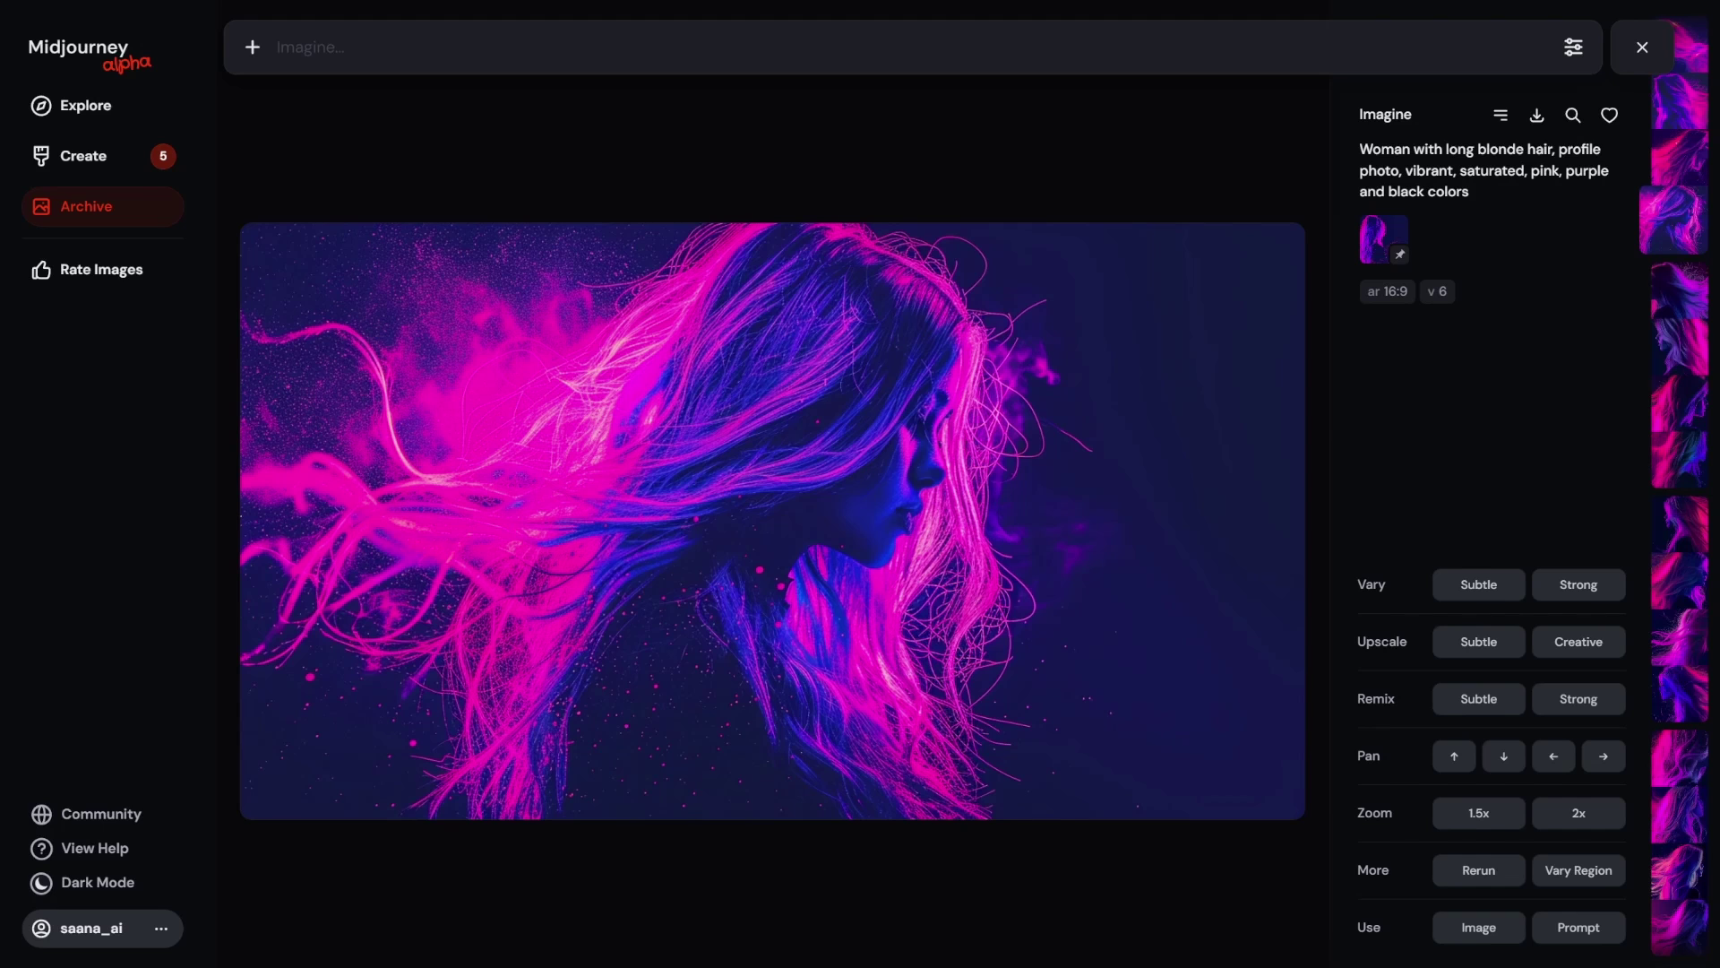
# Step: Flip back and forth through the four new style-referenced neon profile variations
pyautogui.click(1674, 163)
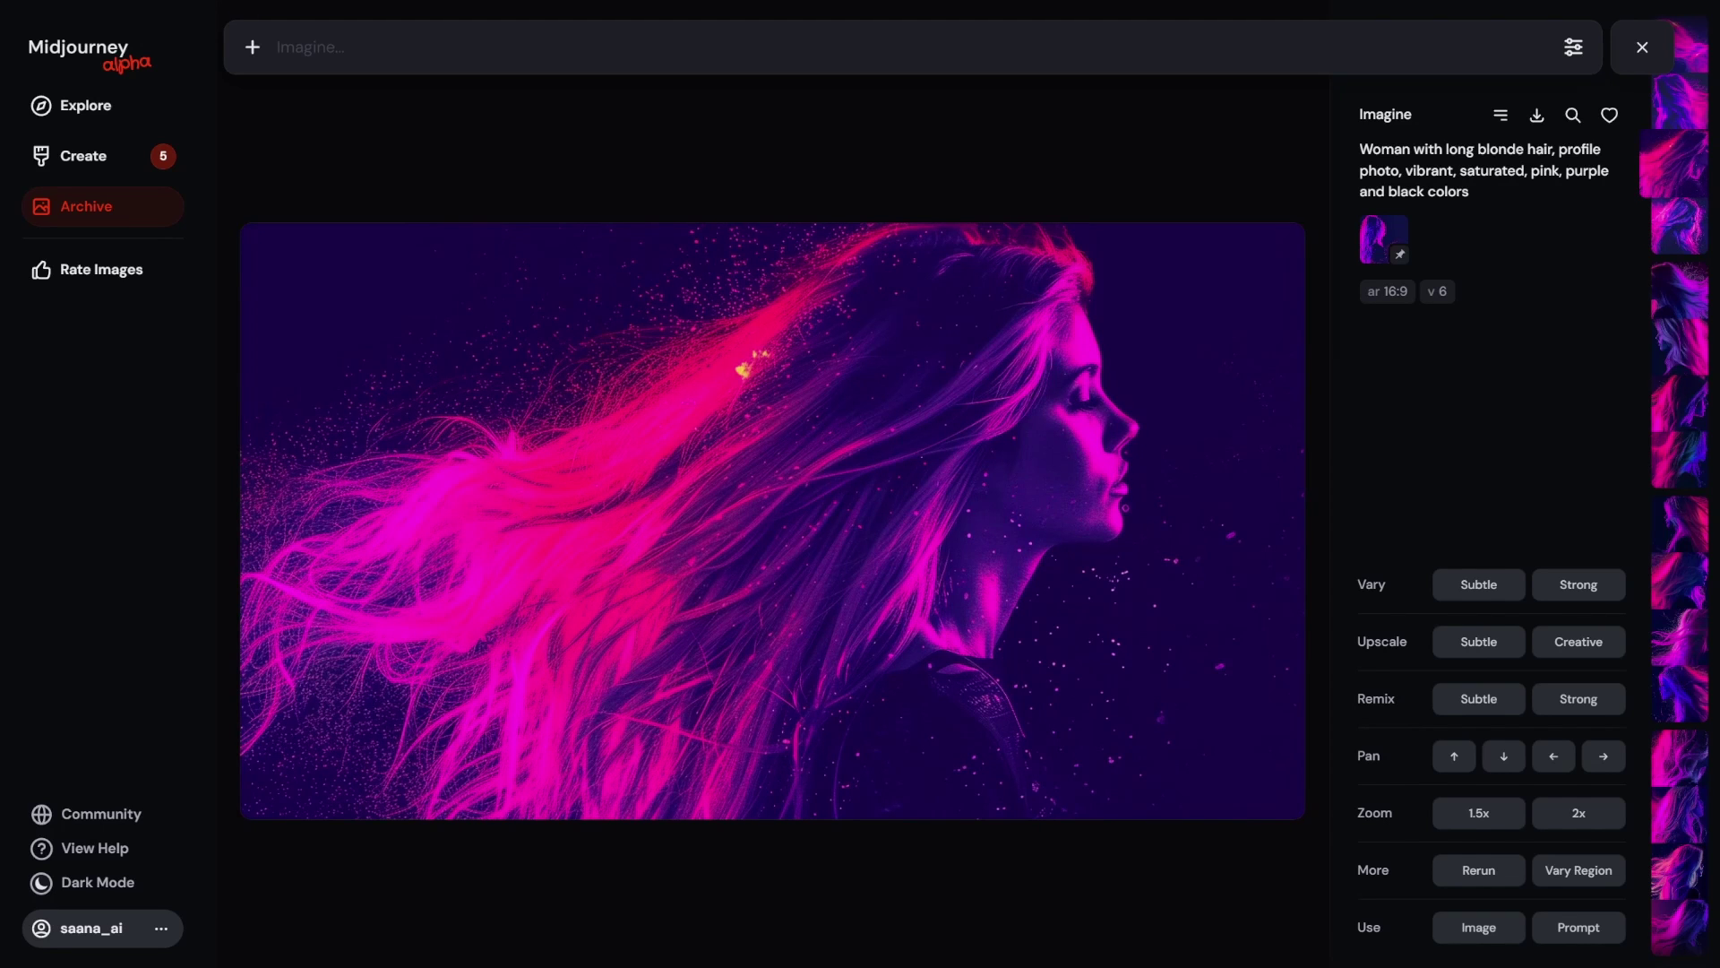
pyautogui.press('Up')
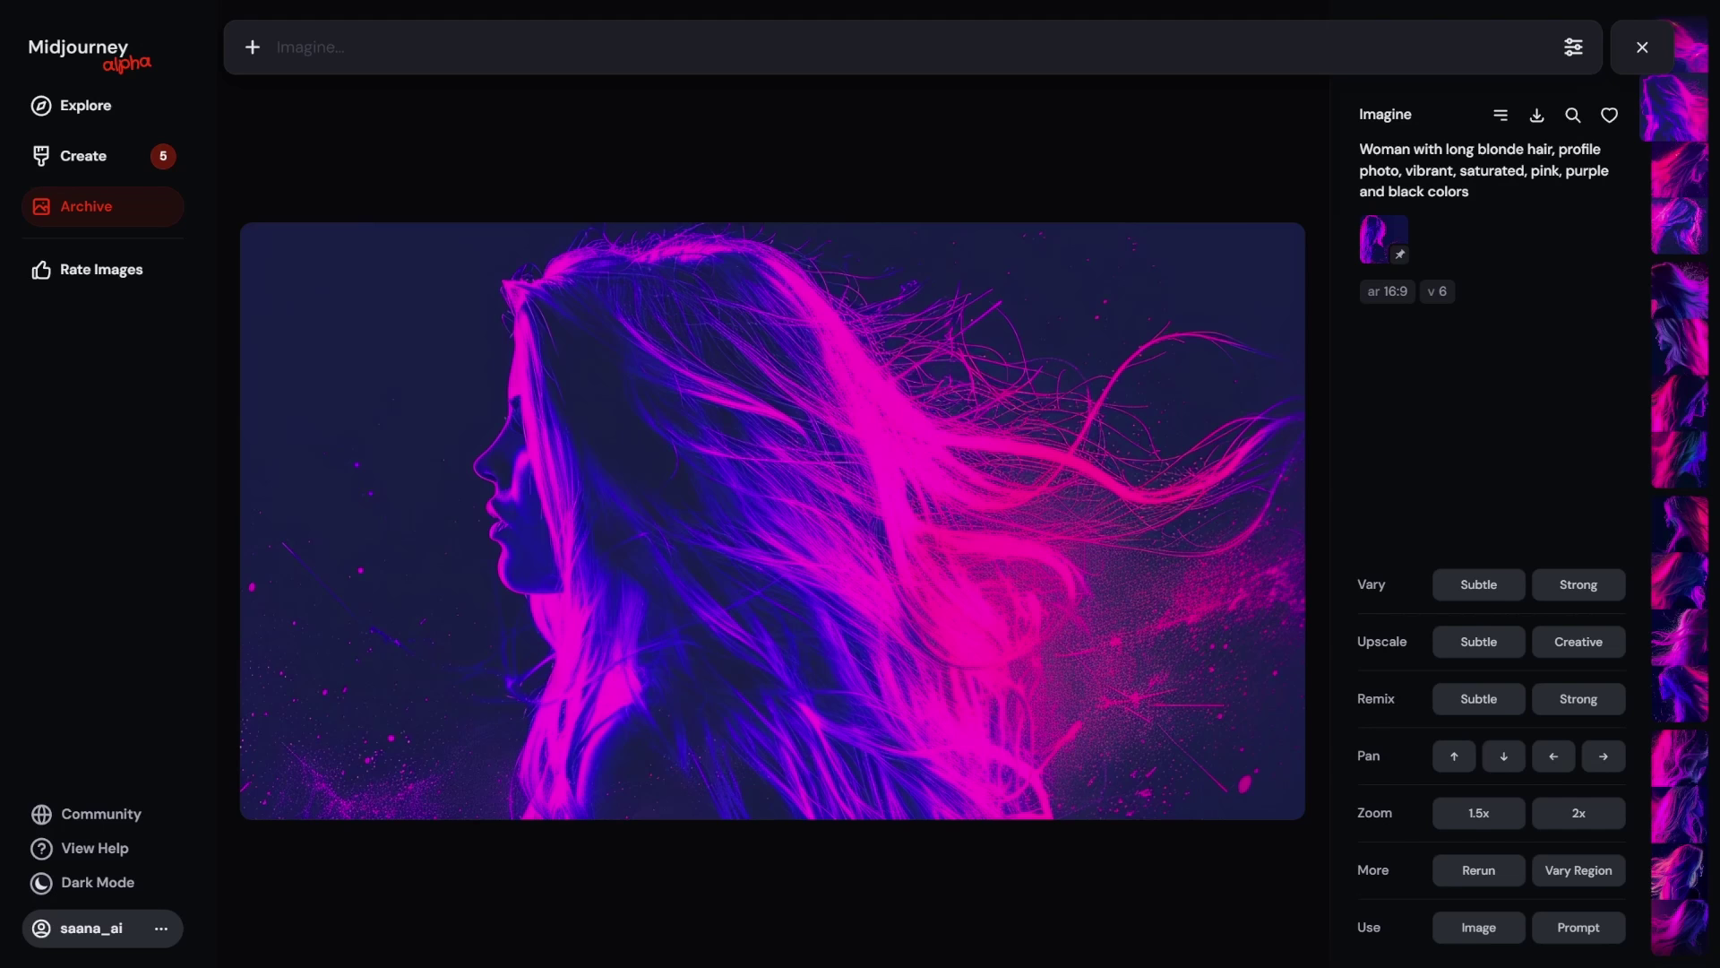
pyautogui.press('Up')
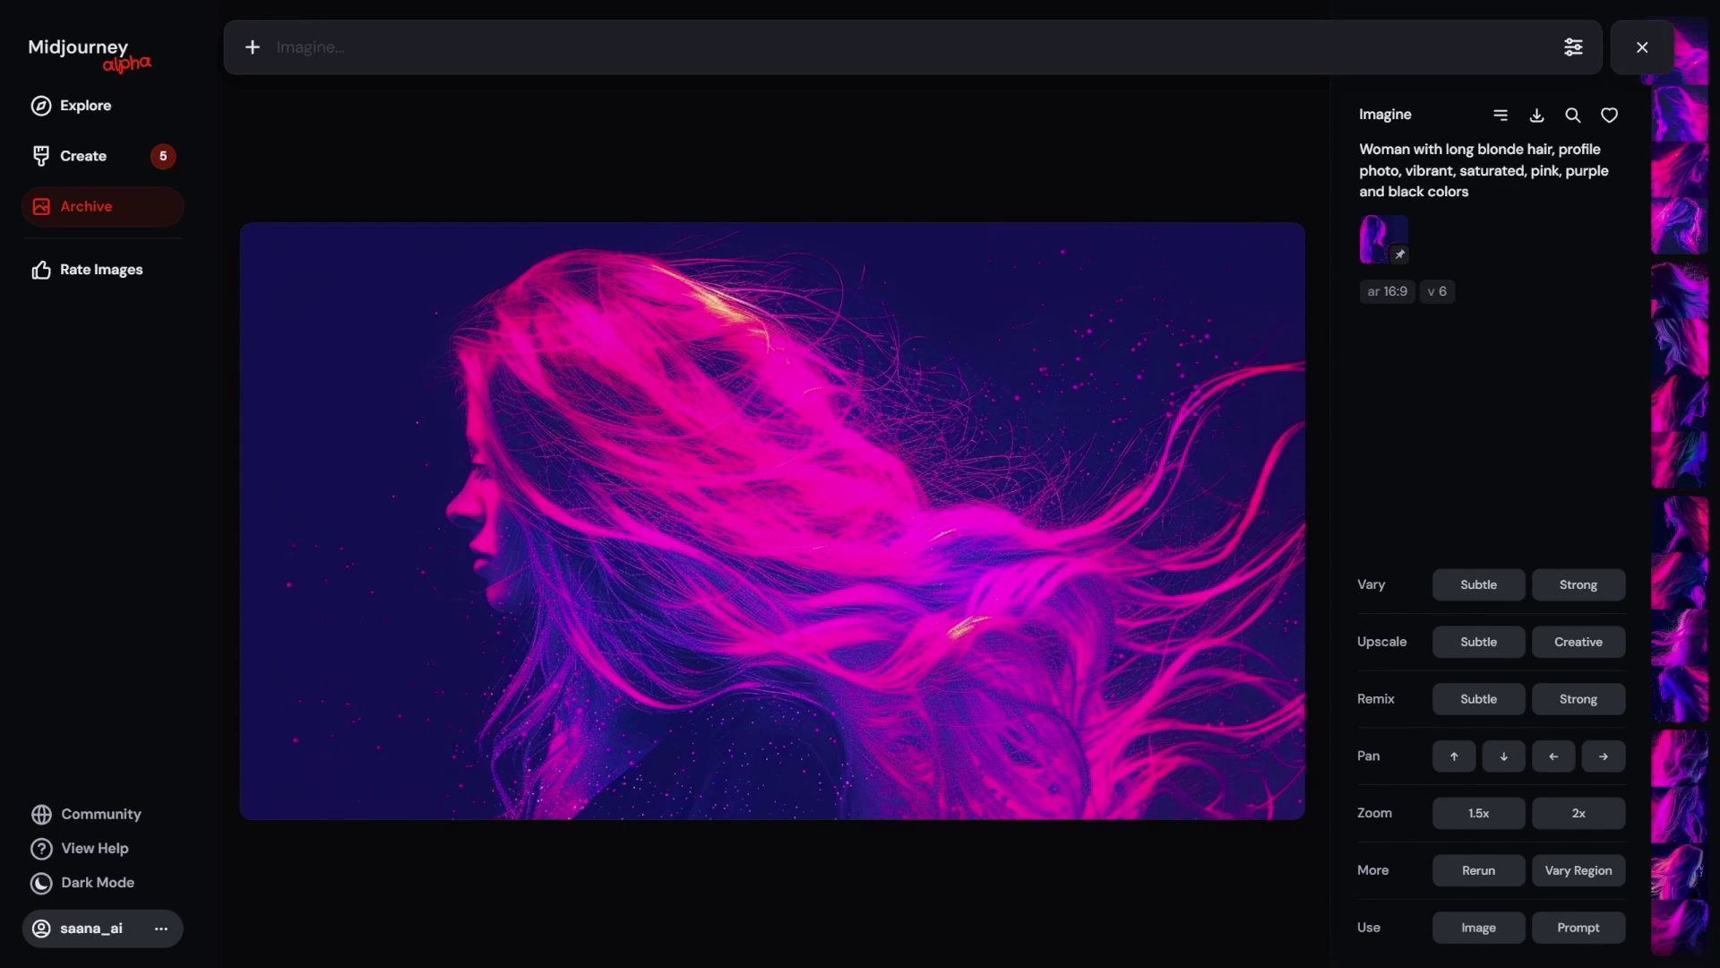
pyautogui.press('Up')
pyautogui.press('Down')
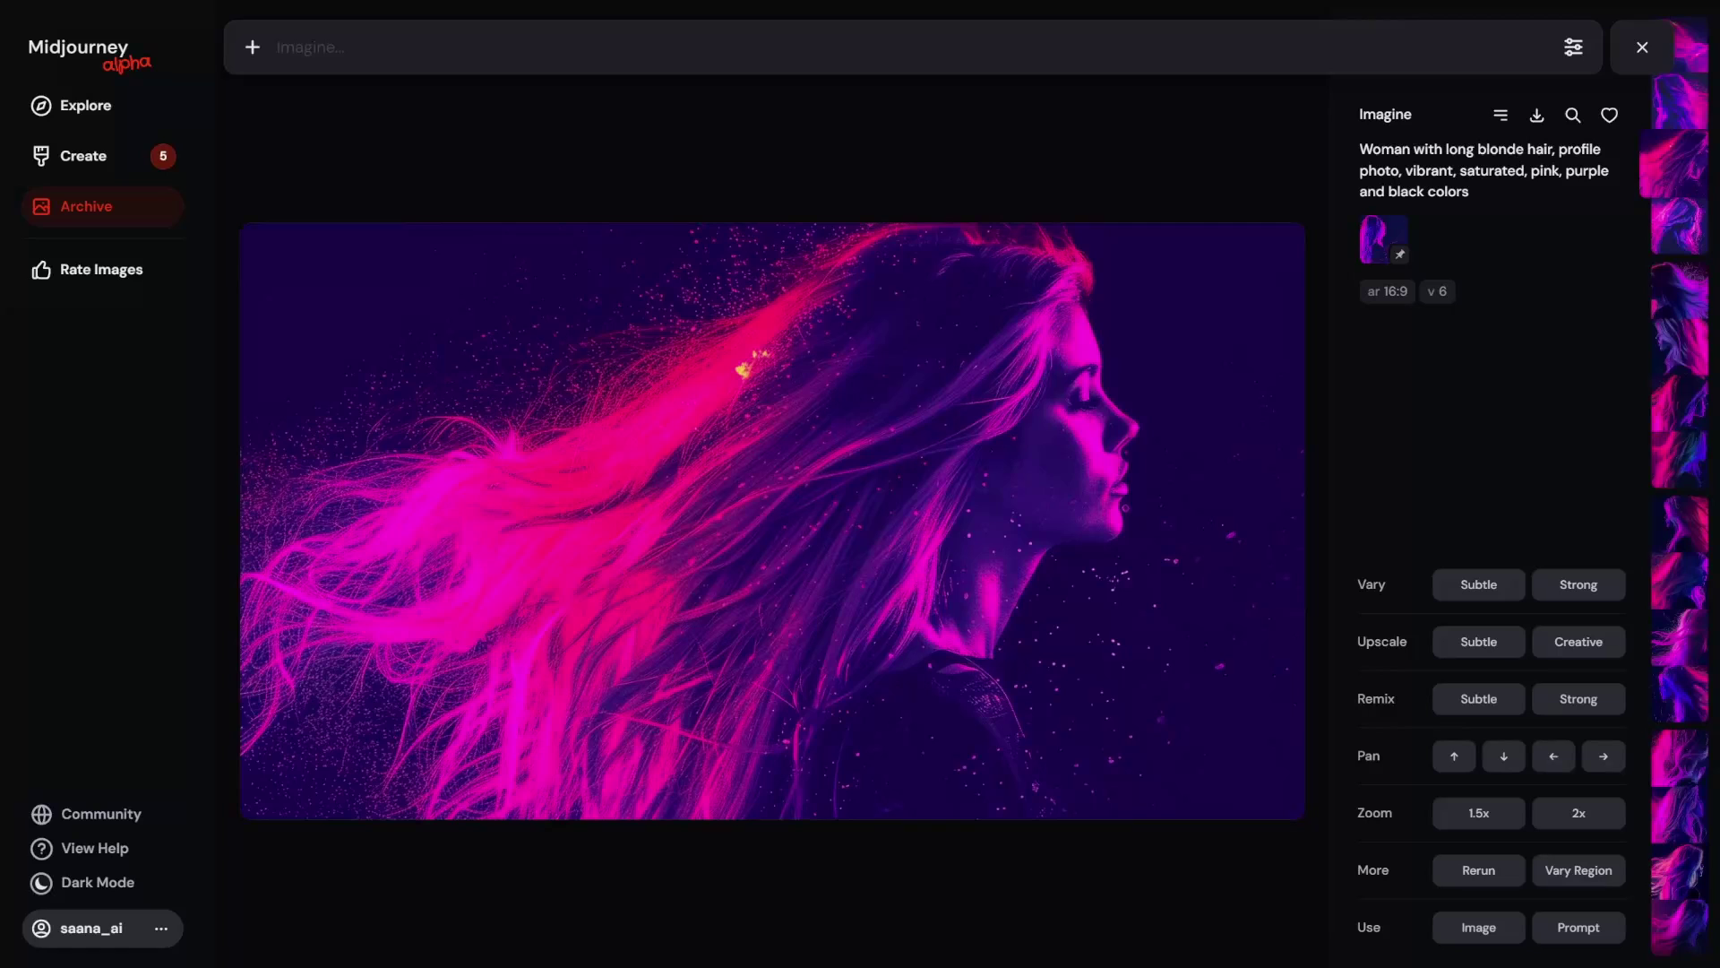
pyautogui.press('Down')
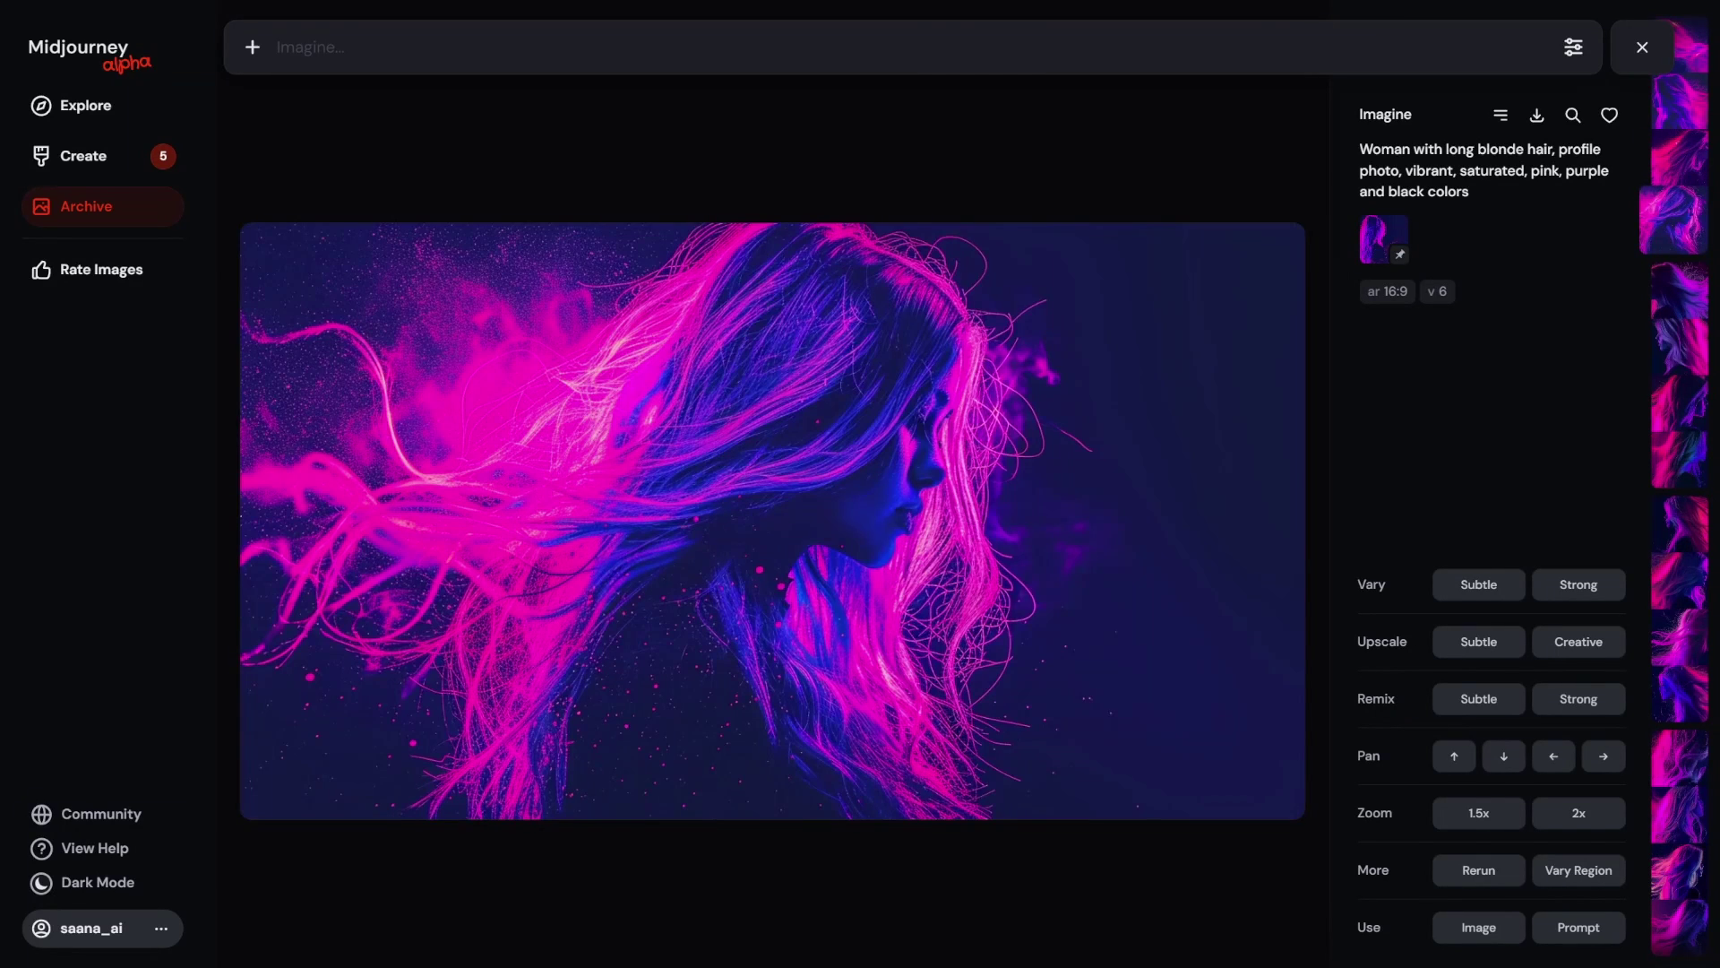
pyautogui.press('Up')
pyautogui.press('Up')
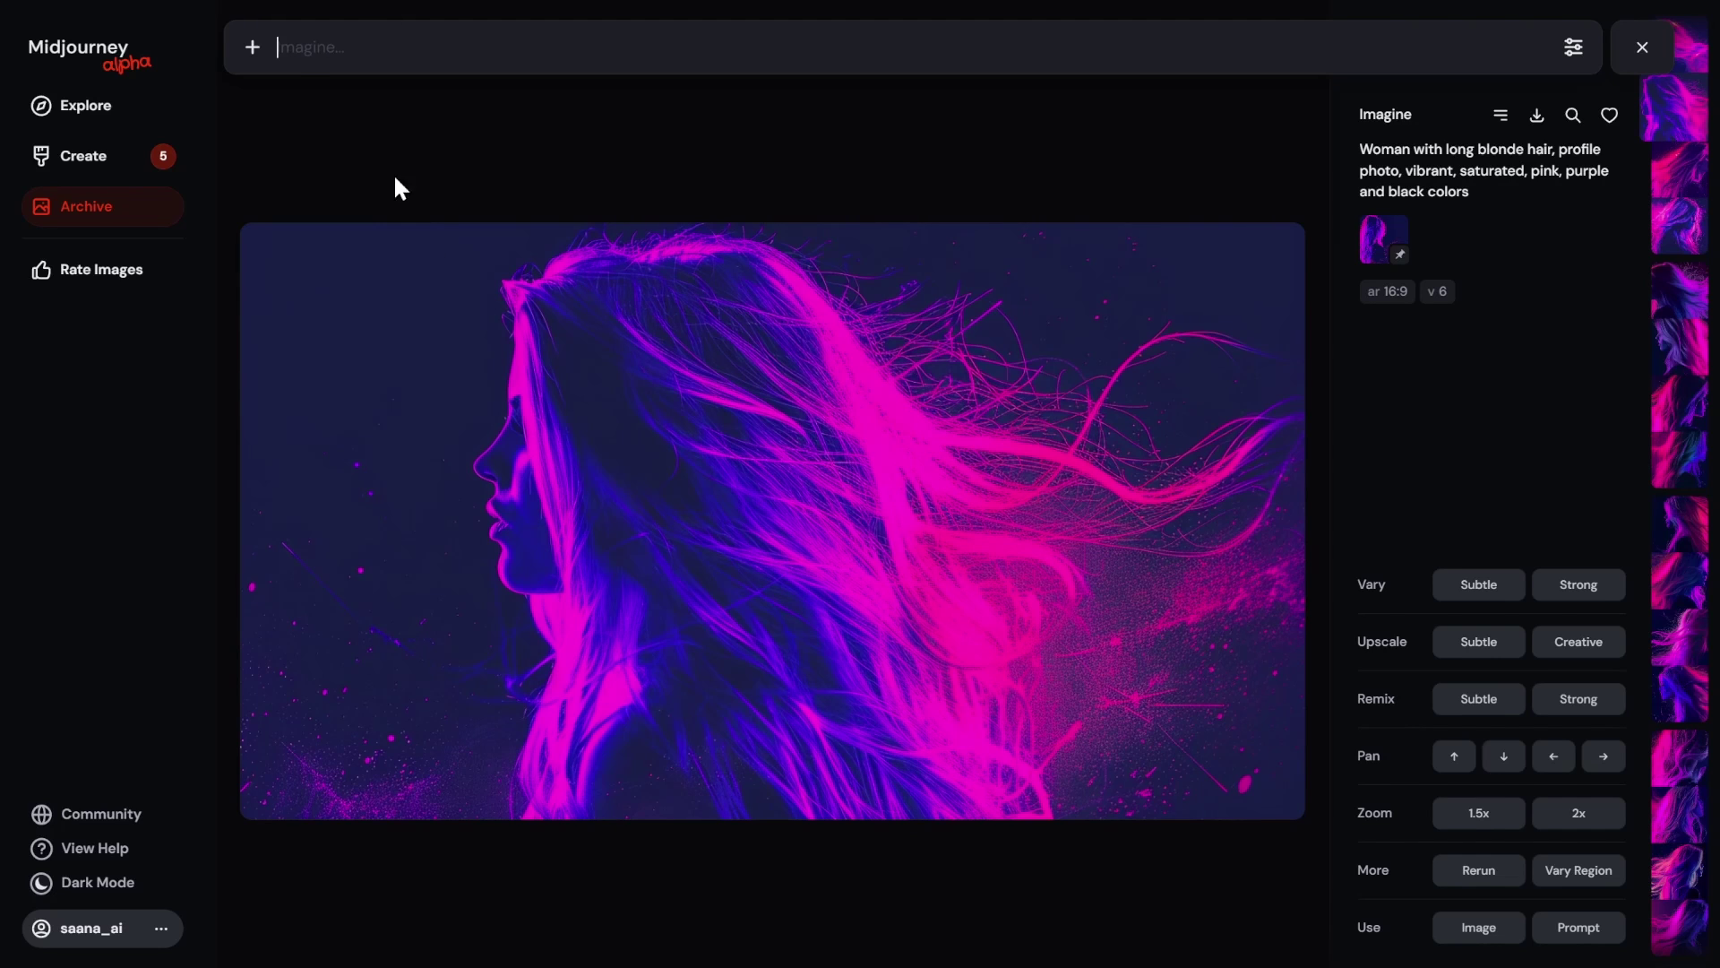
# Step: Resubmit the recalled --sref prompt with the colour words deleted
pyautogui.write('Woman with long blonde hair, profile photo, vibrant, saturated, pink, purple and black colors --ar 16:9 --sref https://cdn.midjourney.com/273207fd-d459-4fb3-a94e-f181cd9412d9/0_0.png --v 6')
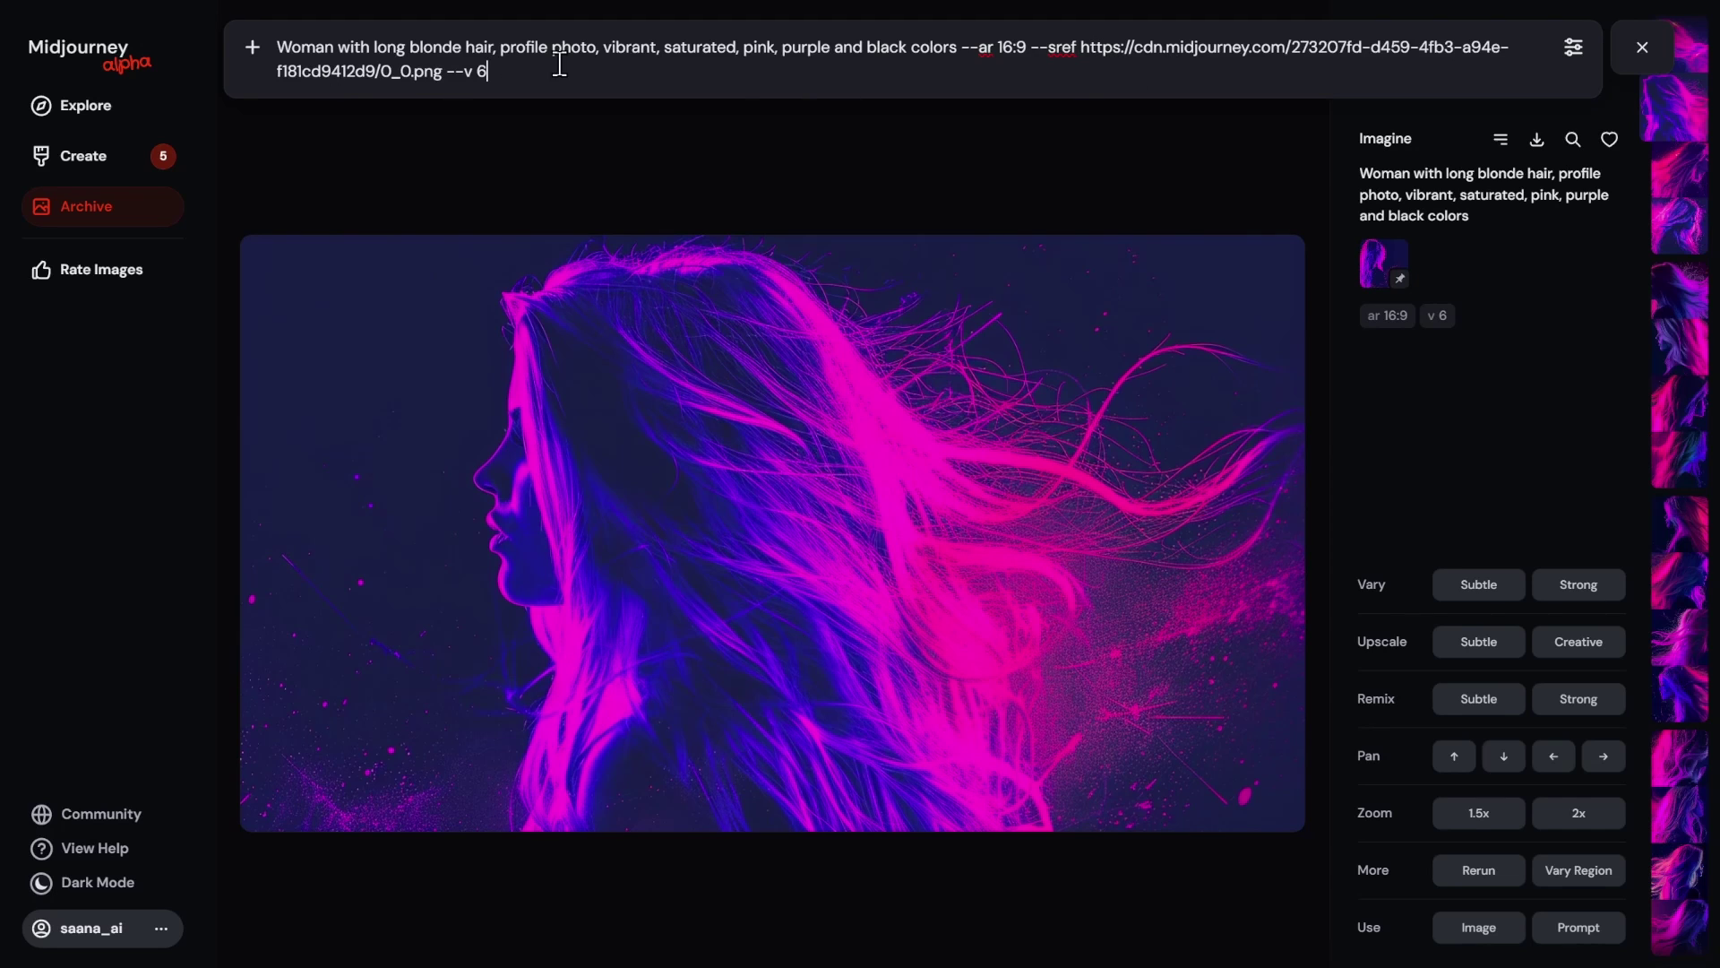
pyautogui.moveTo(602, 46); pyautogui.dragTo(952, 54)
pyautogui.press('BackSpace')
pyautogui.press('BackSpace')
pyautogui.press('BackSpace')
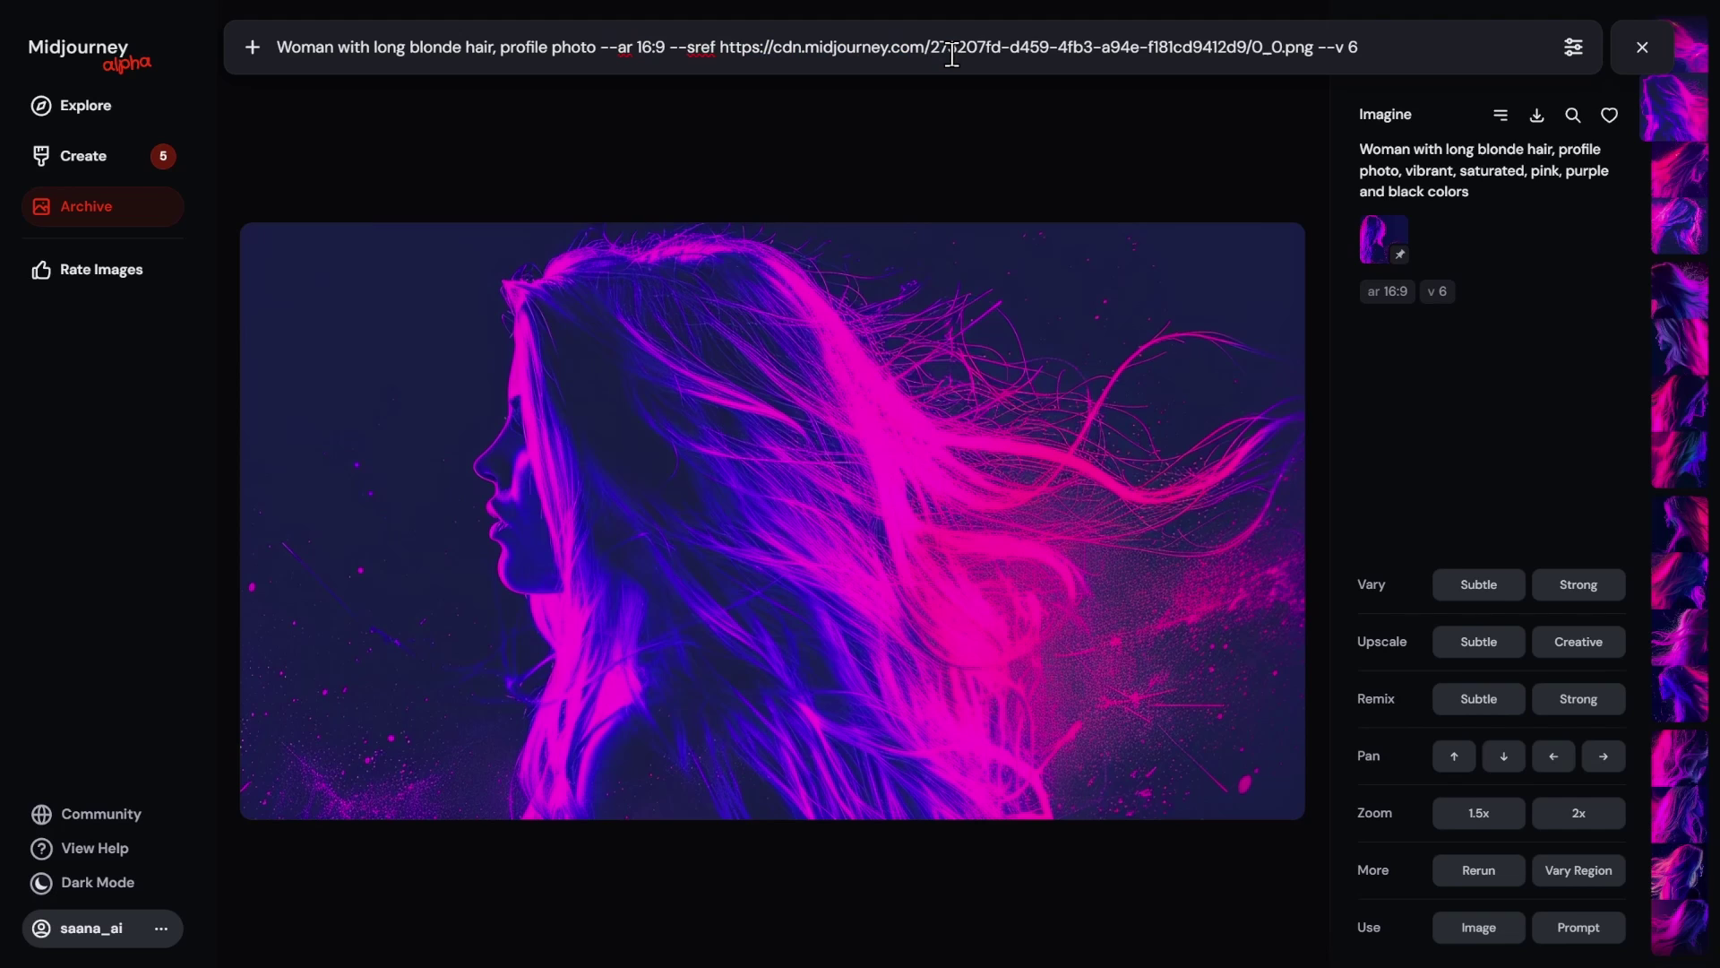
pyautogui.press('Return')
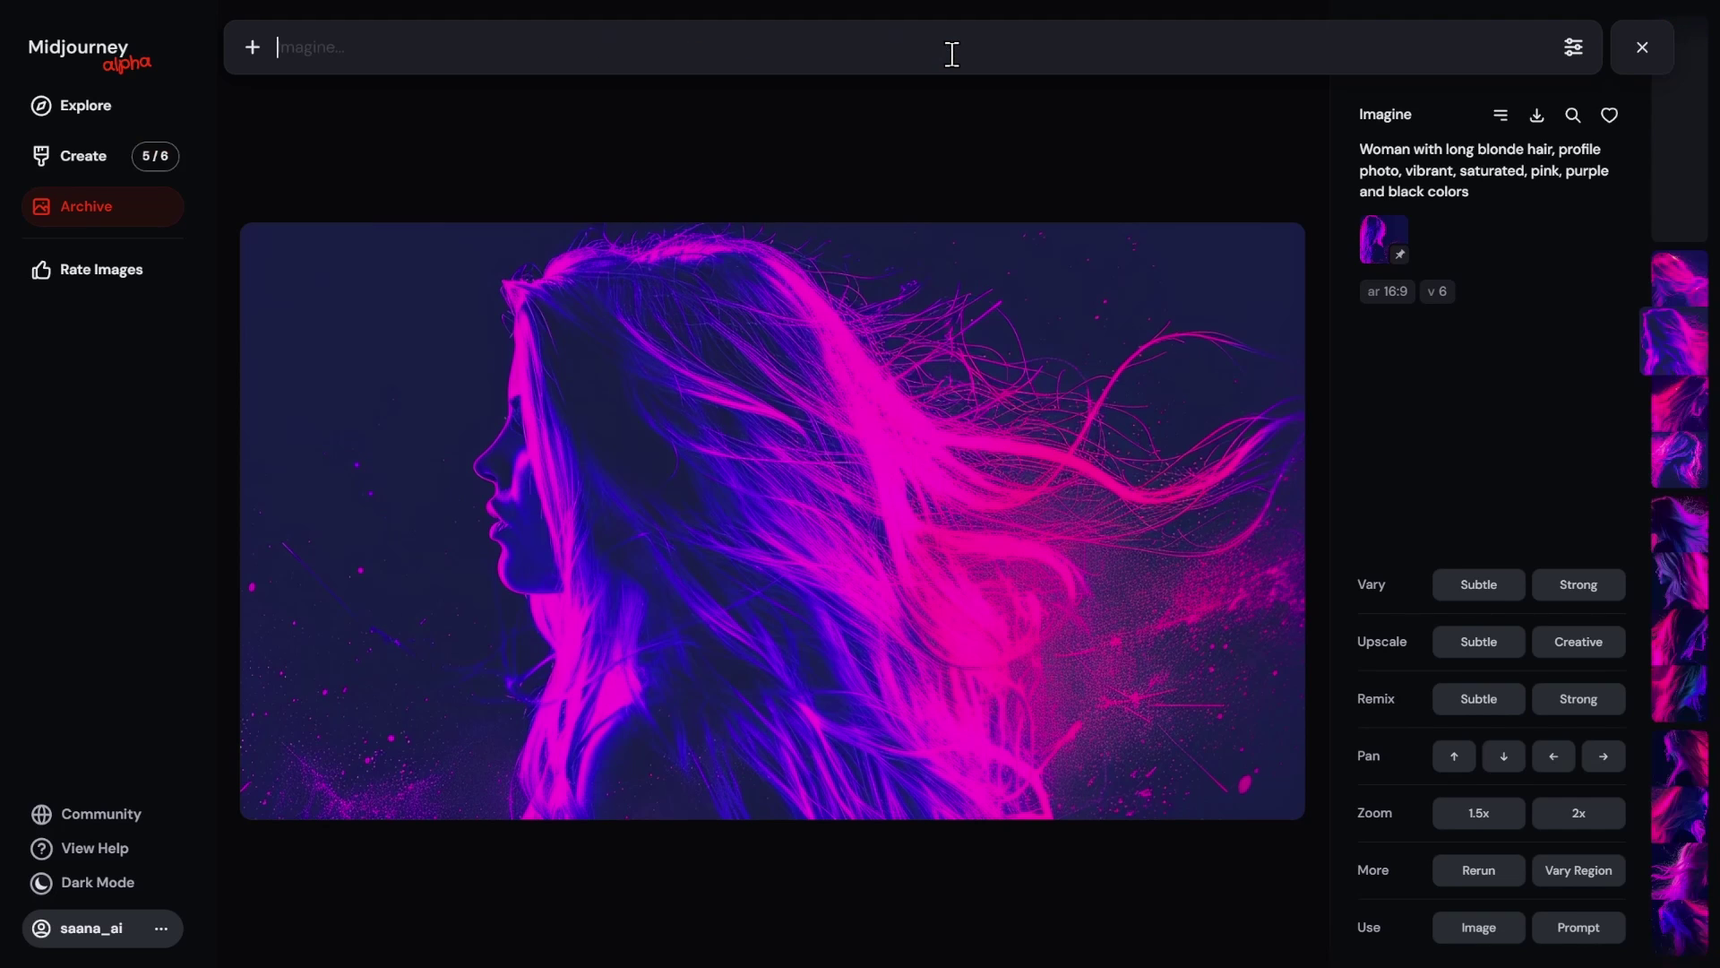
# Step: Resubmit the prompt with 'profile photo' removed
pyautogui.press('Up')
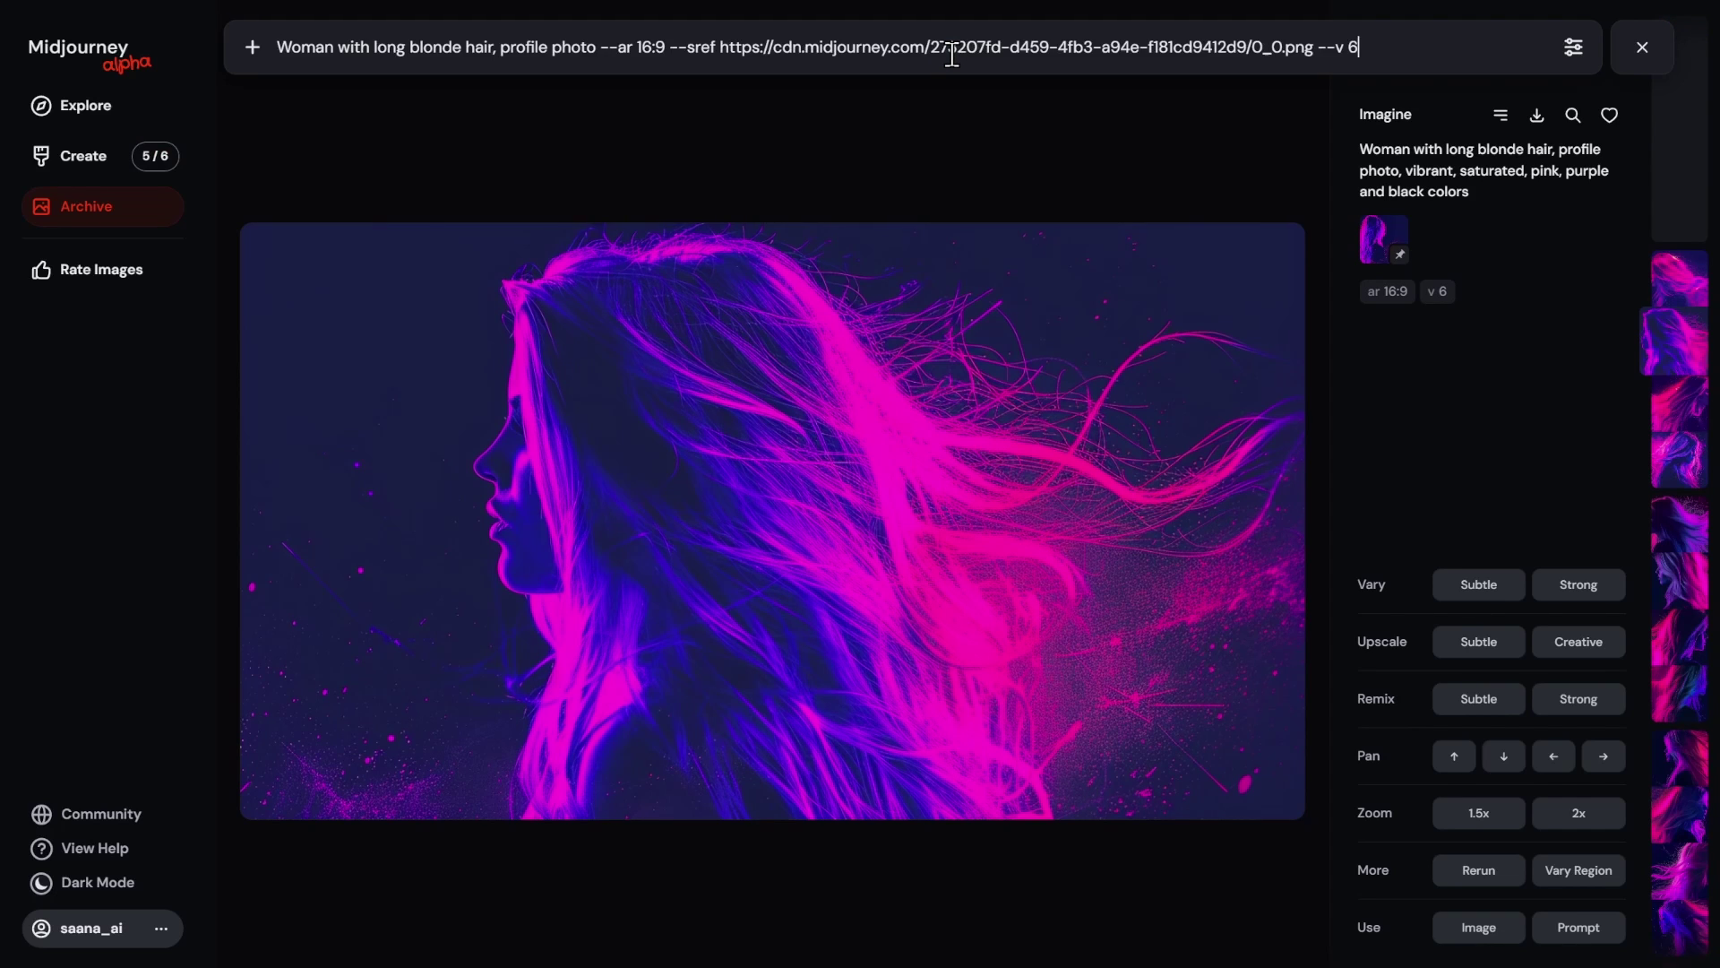
pyautogui.click(596, 47)
pyautogui.moveTo(597, 46); pyautogui.dragTo(495, 45)
pyautogui.press('BackSpace')
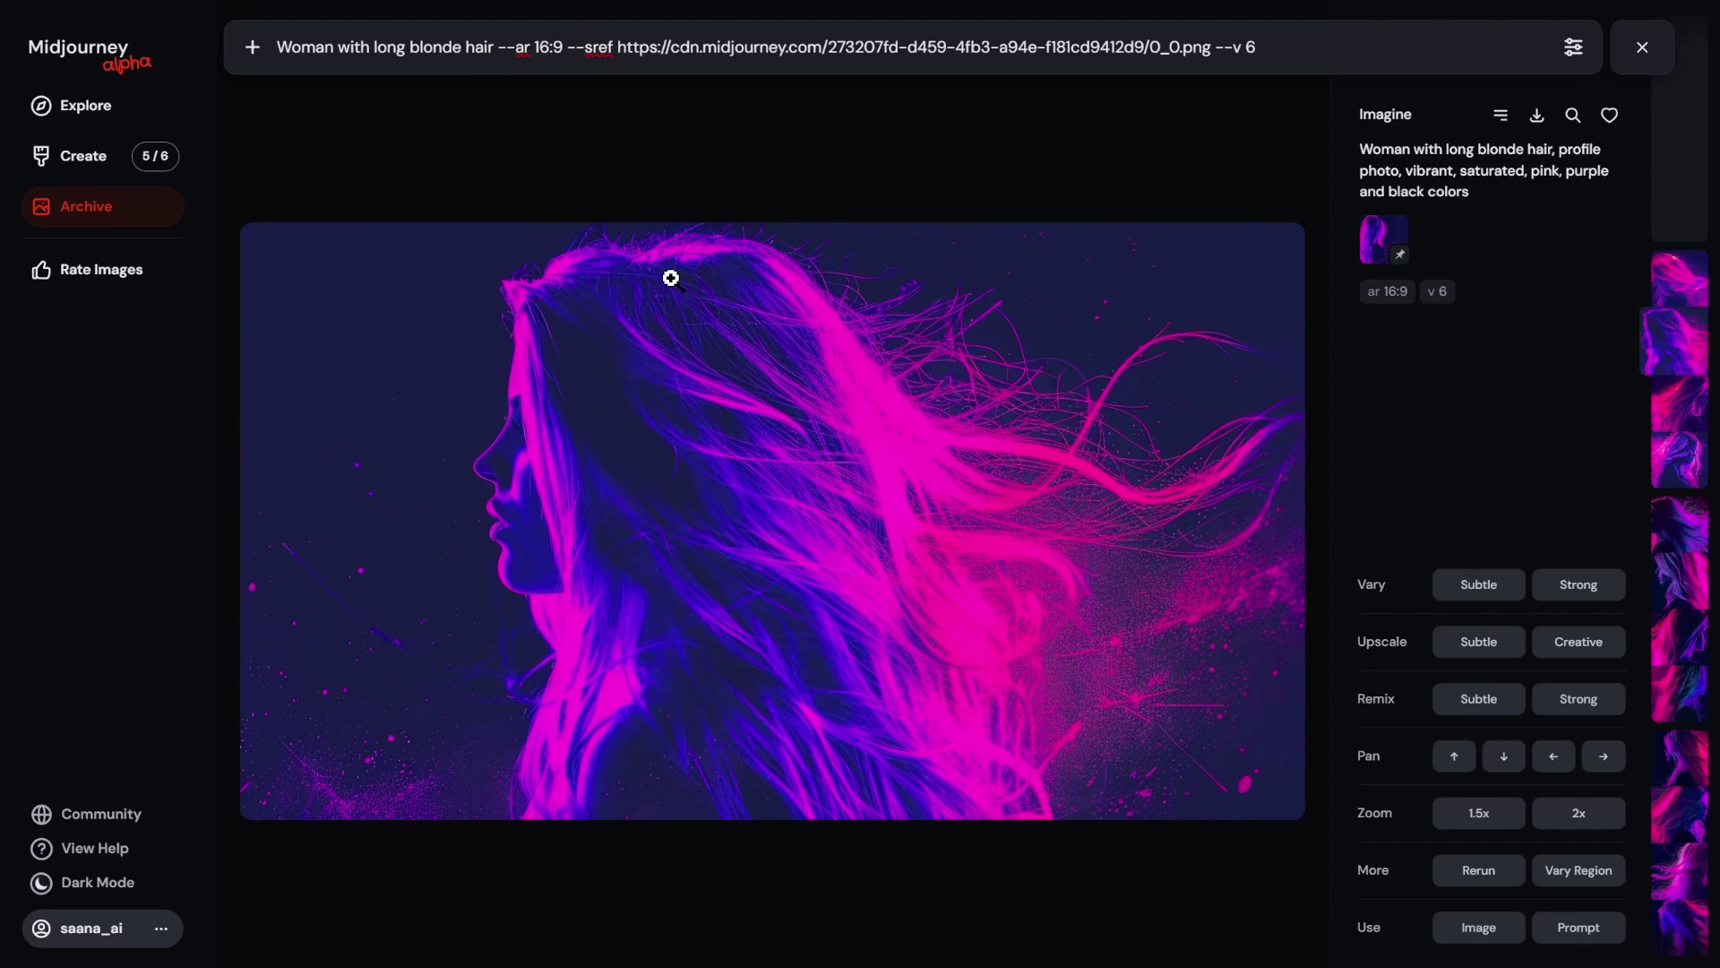
pyautogui.press('Return')
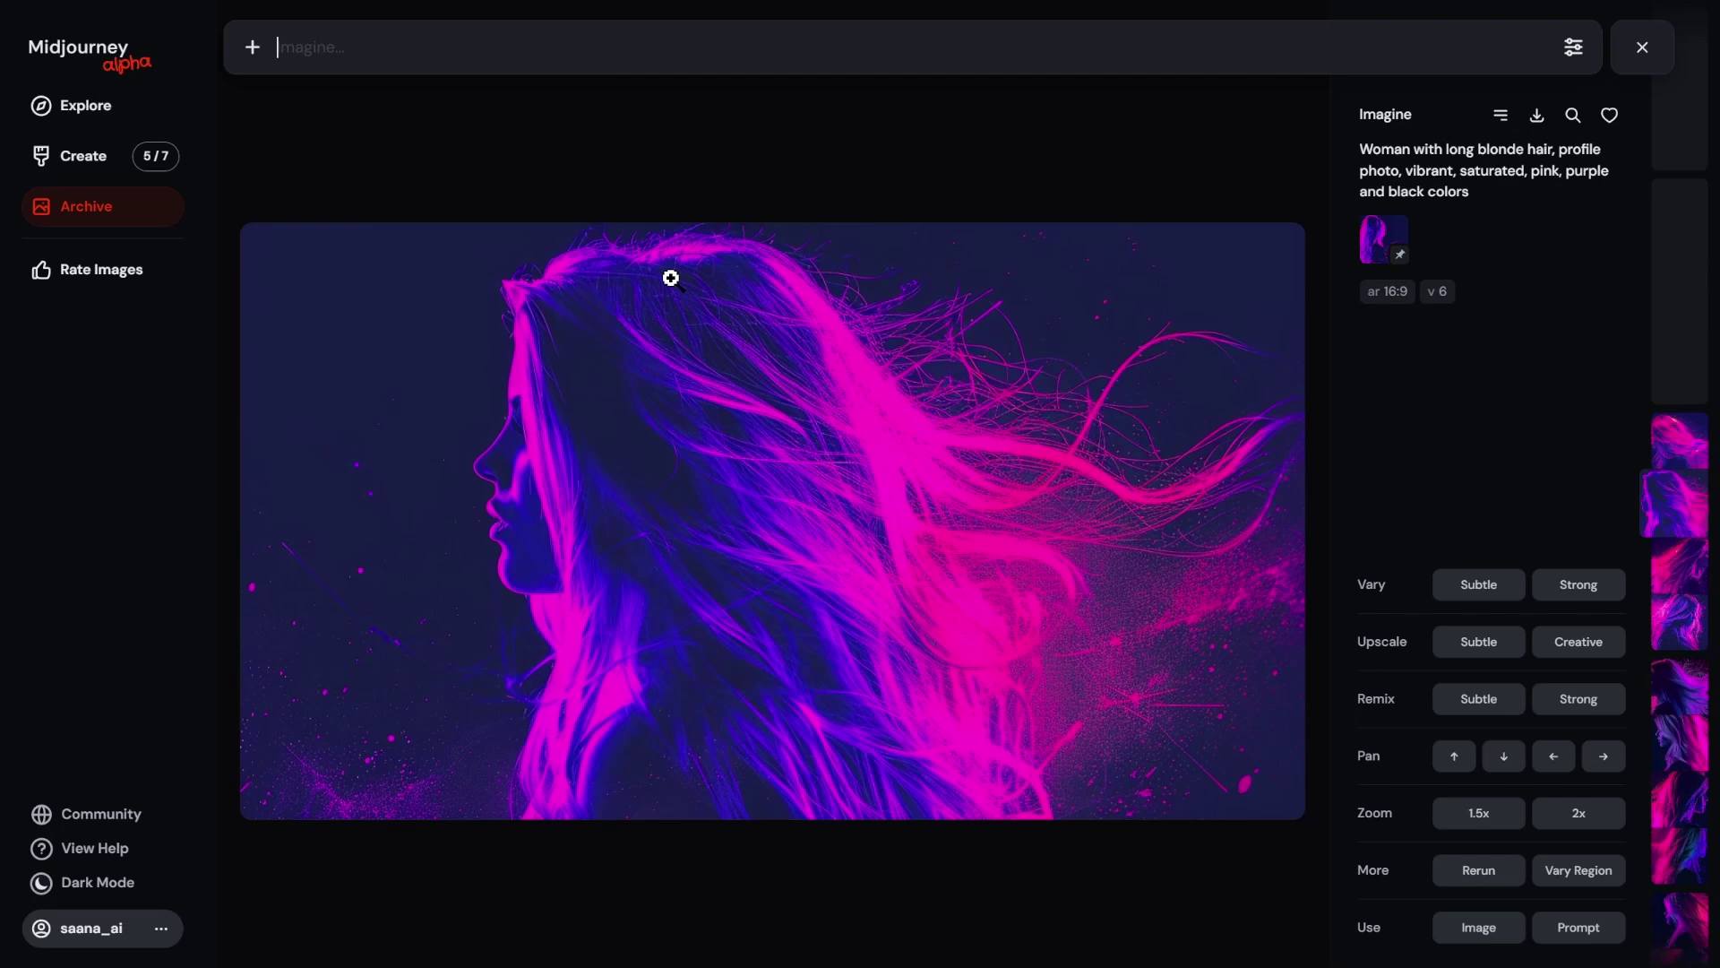
# Step: Submit the prompt shortened to 'cyberpunk woman' with the same --sref
pyautogui.press('Up')
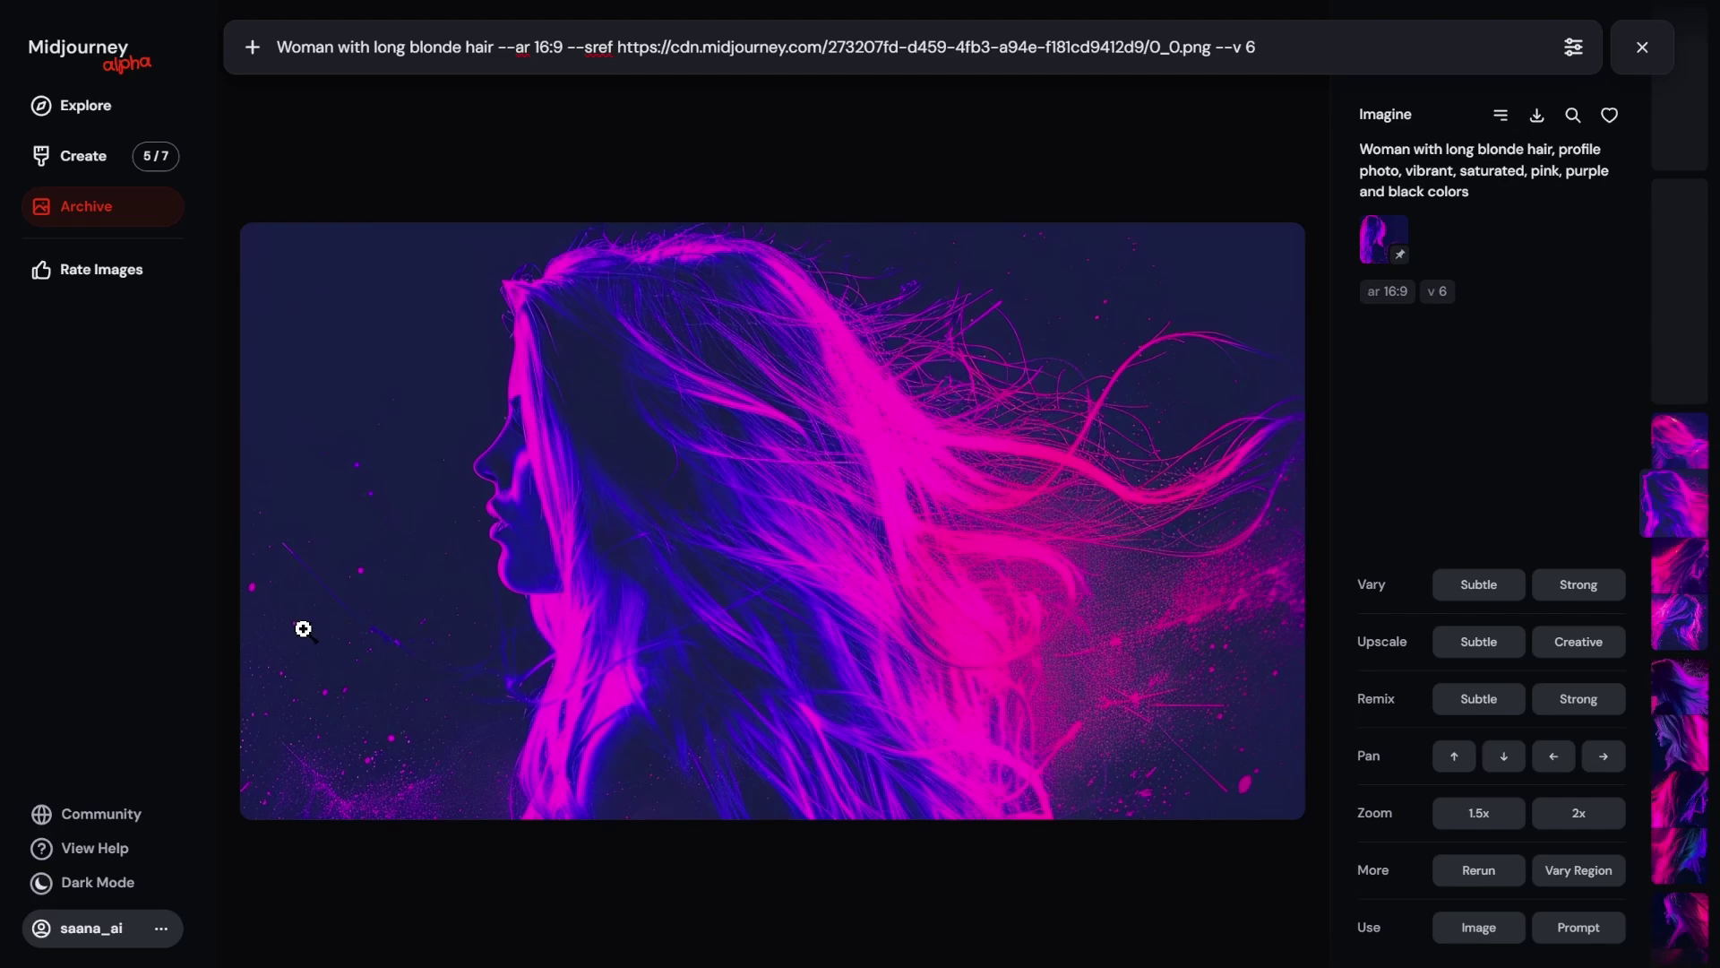
pyautogui.press('Up')
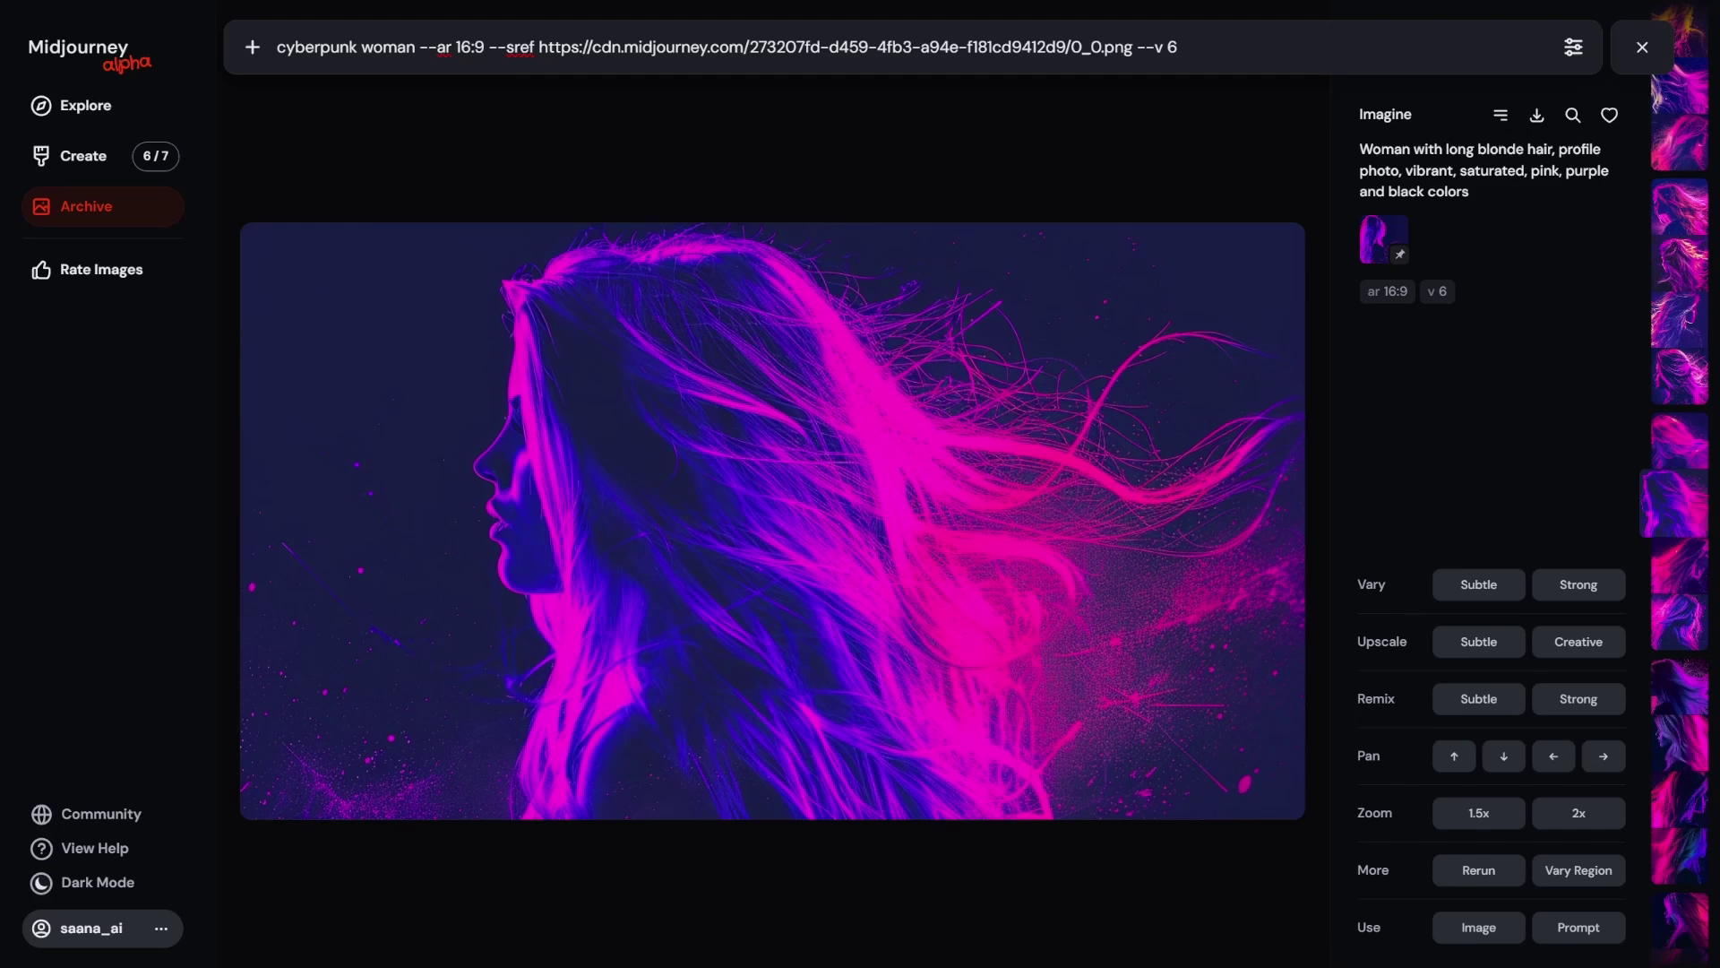
pyautogui.press('Return')
# Step: Submit 'cyberpunk woman street scene, nighttime' with the same --sref, --ar 16:9 and --v 6
pyautogui.press('Up')
pyautogui.write('street se')
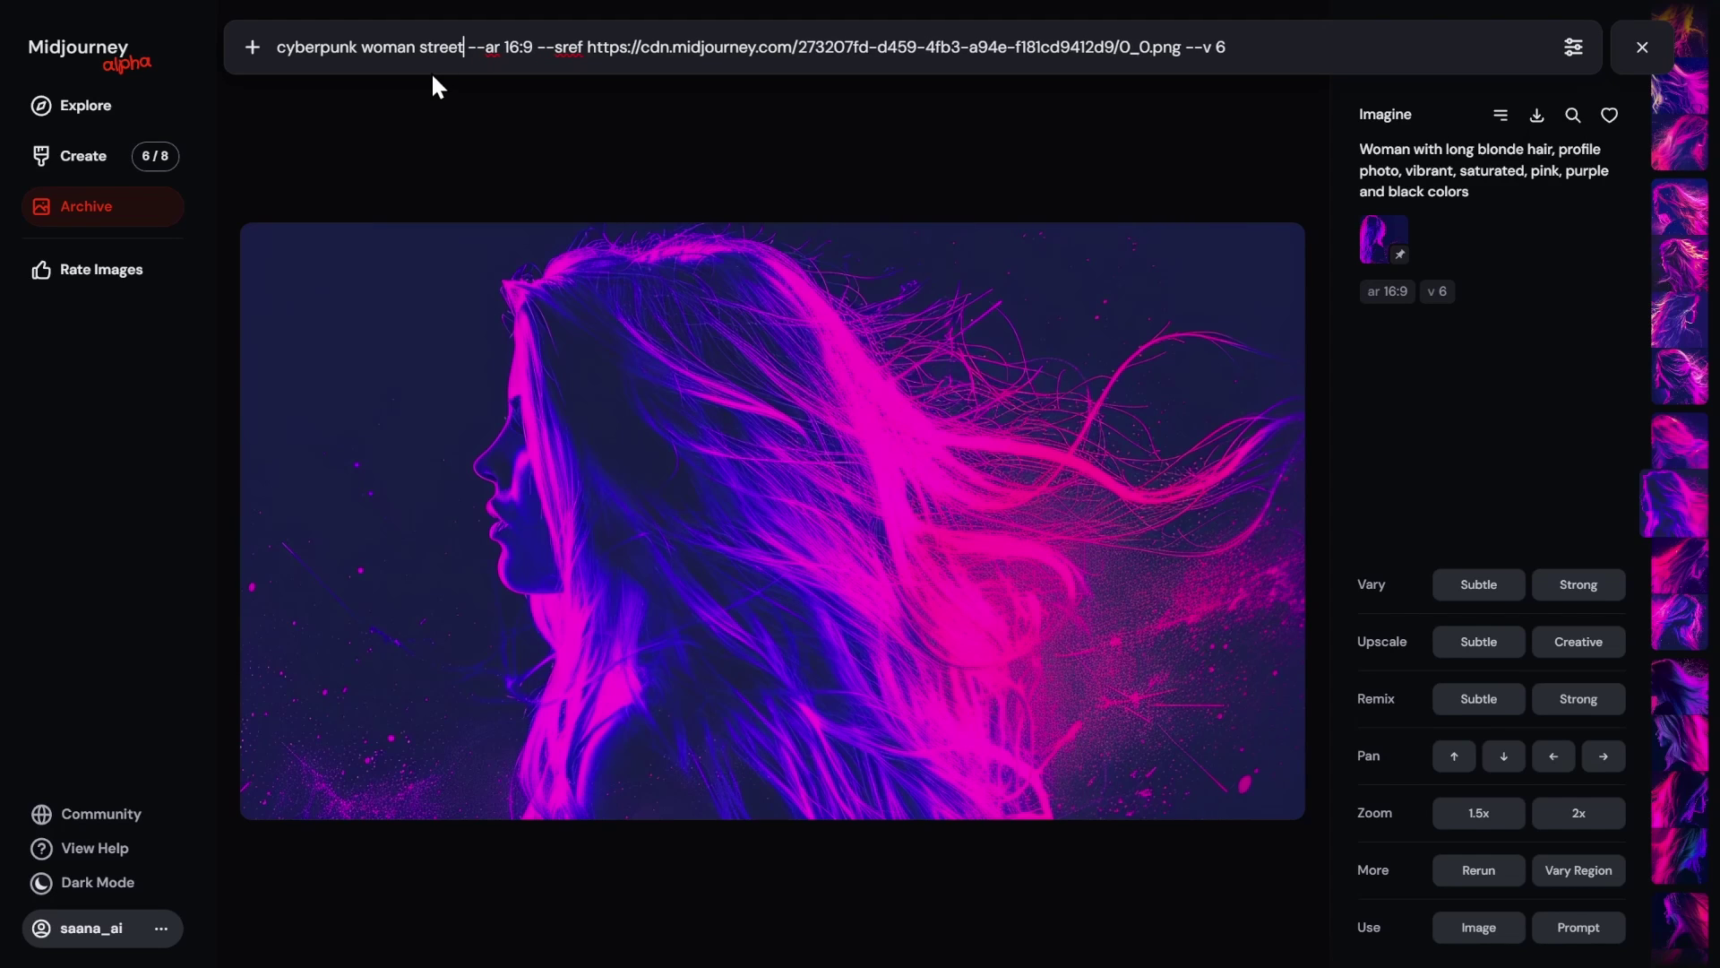
pyautogui.press('BackSpace')
pyautogui.write('cene')
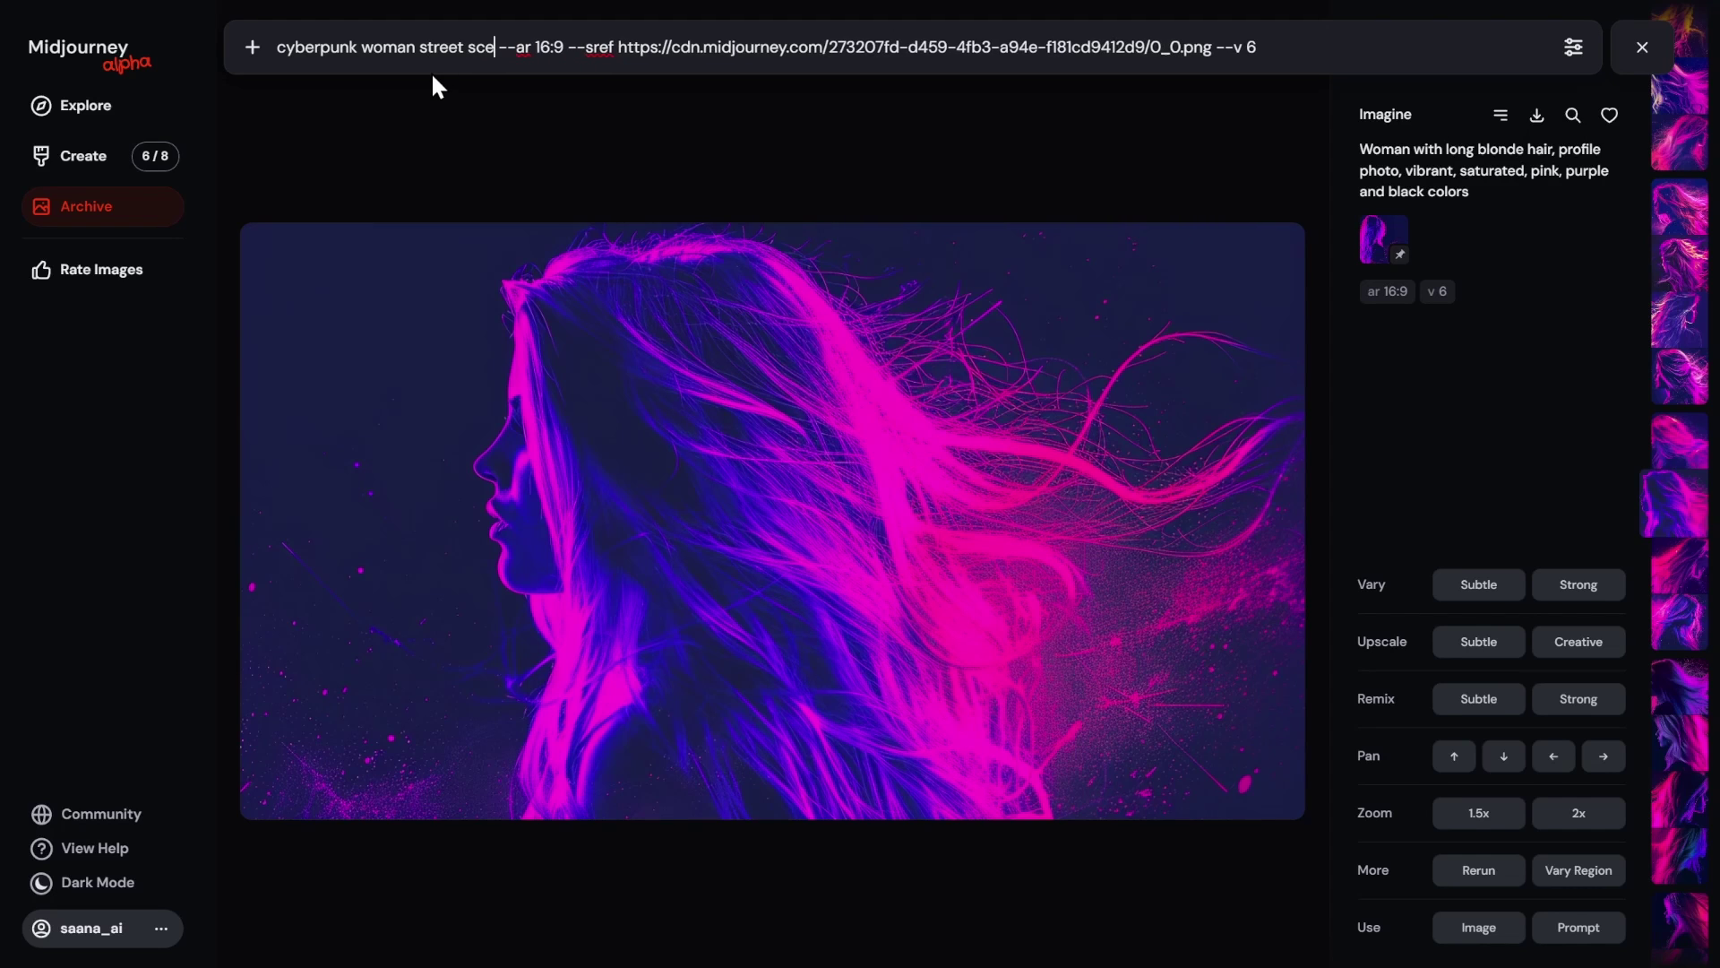
pyautogui.press('BackSpace')
pyautogui.write(', night')
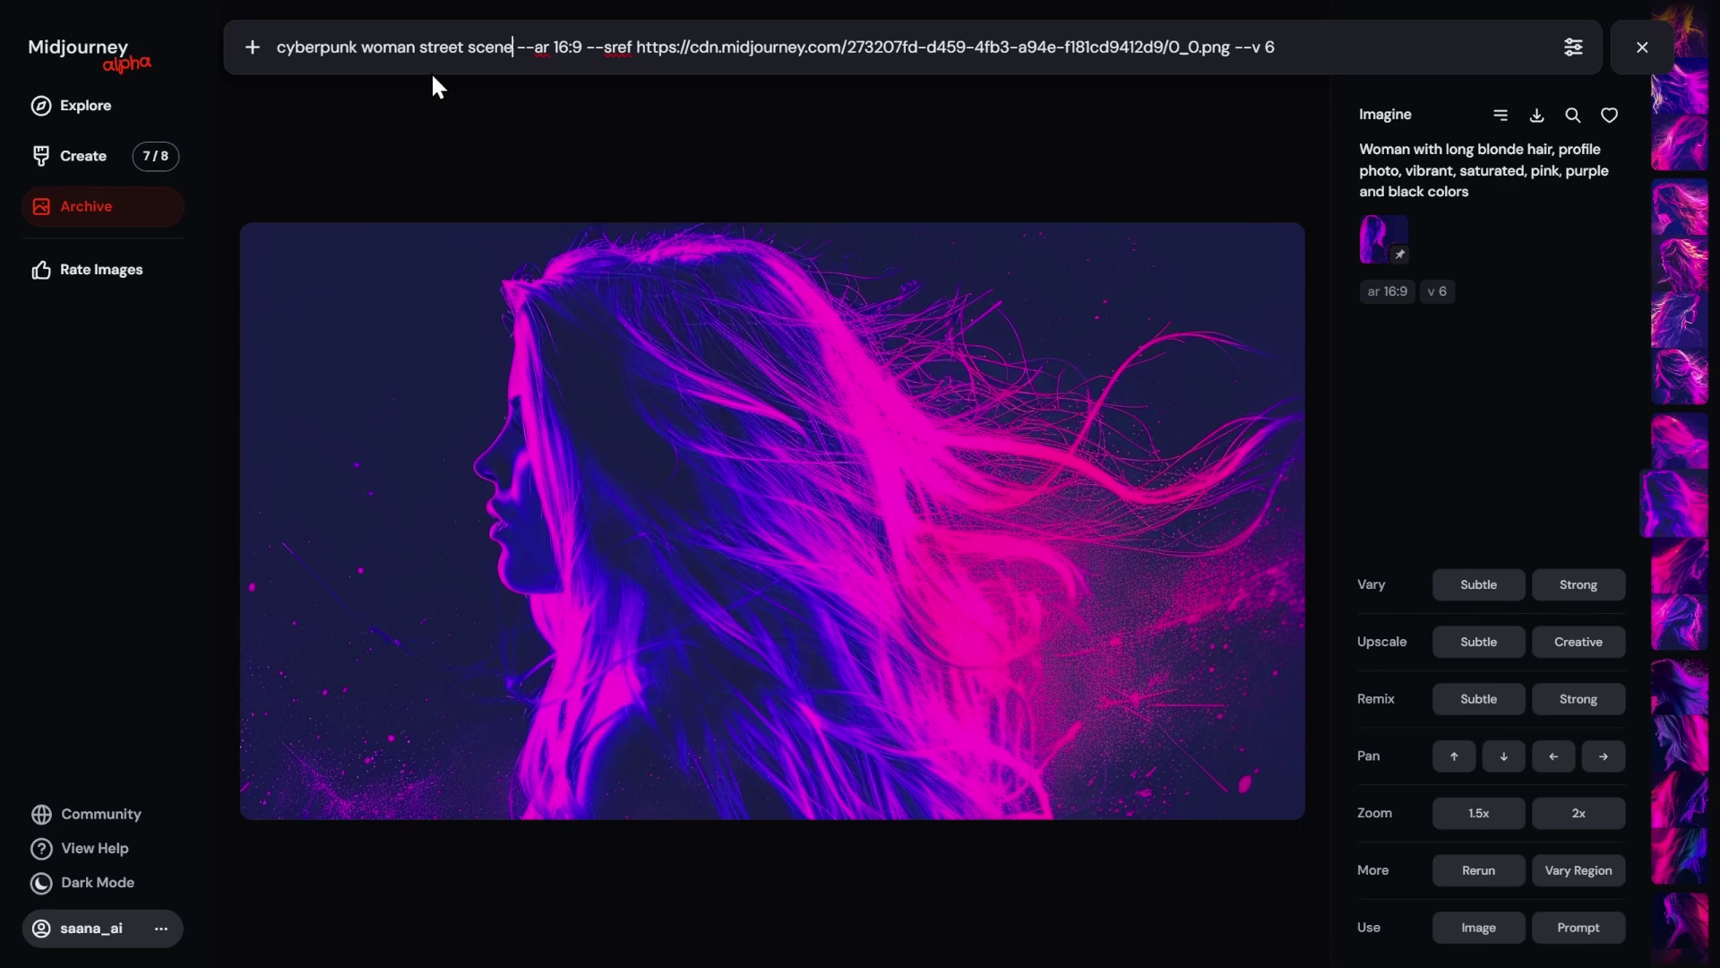
pyautogui.write('time')
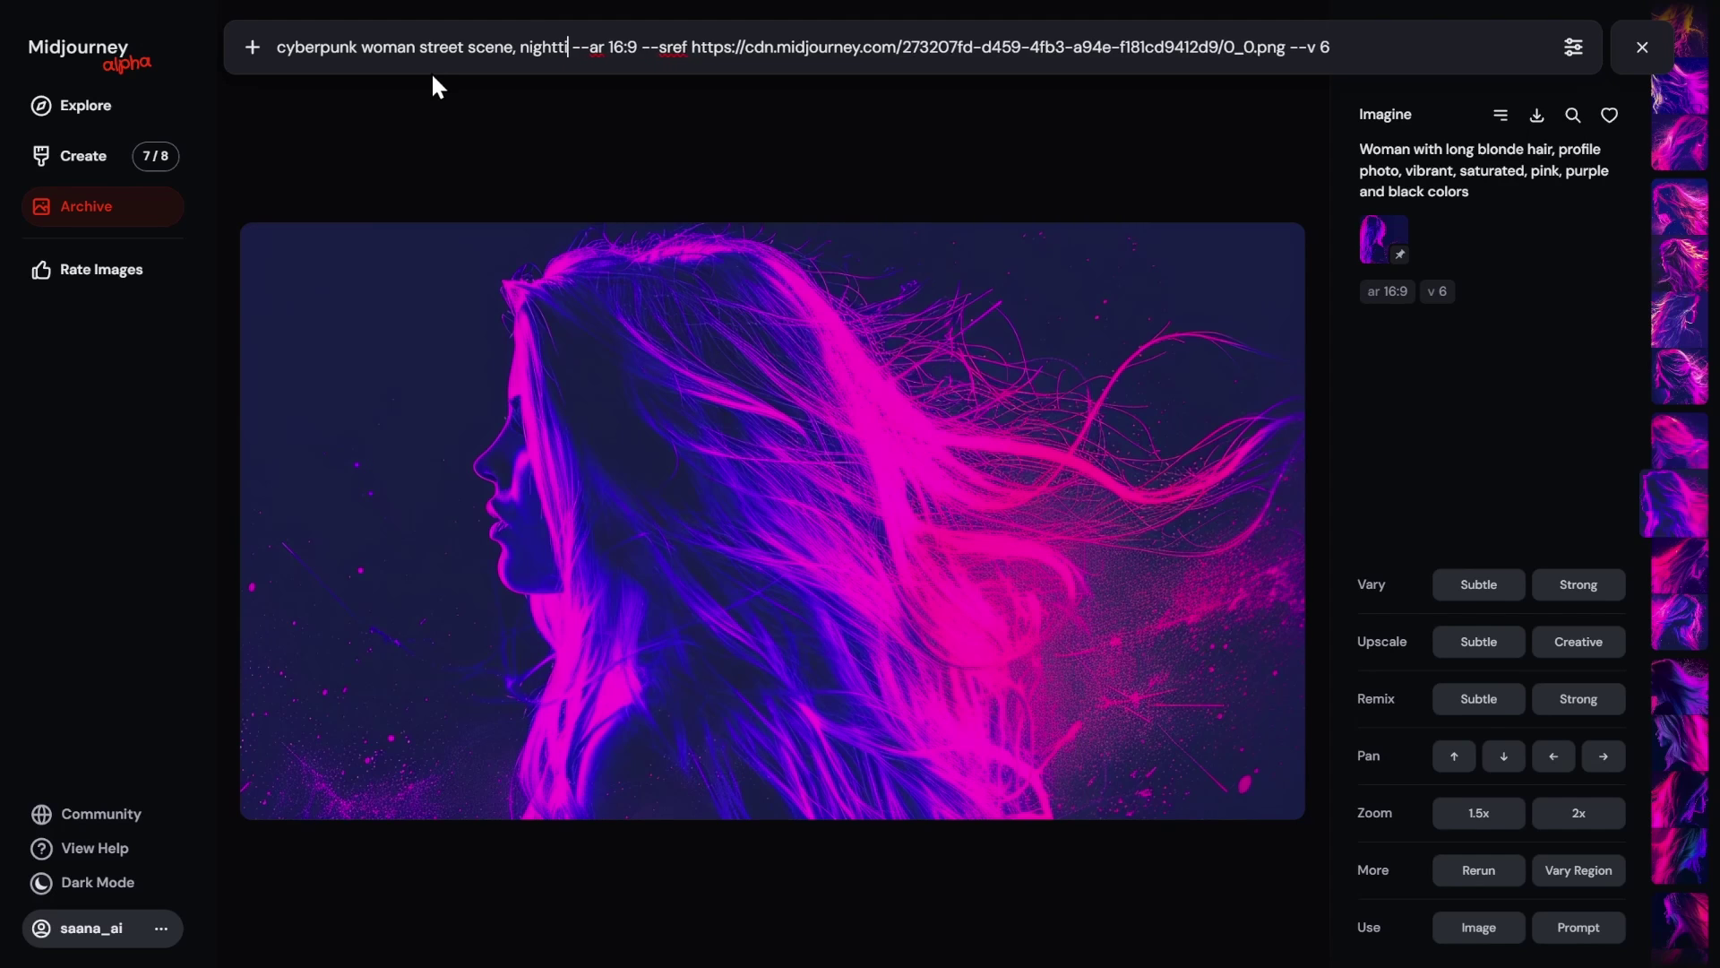
pyautogui.press('Return')
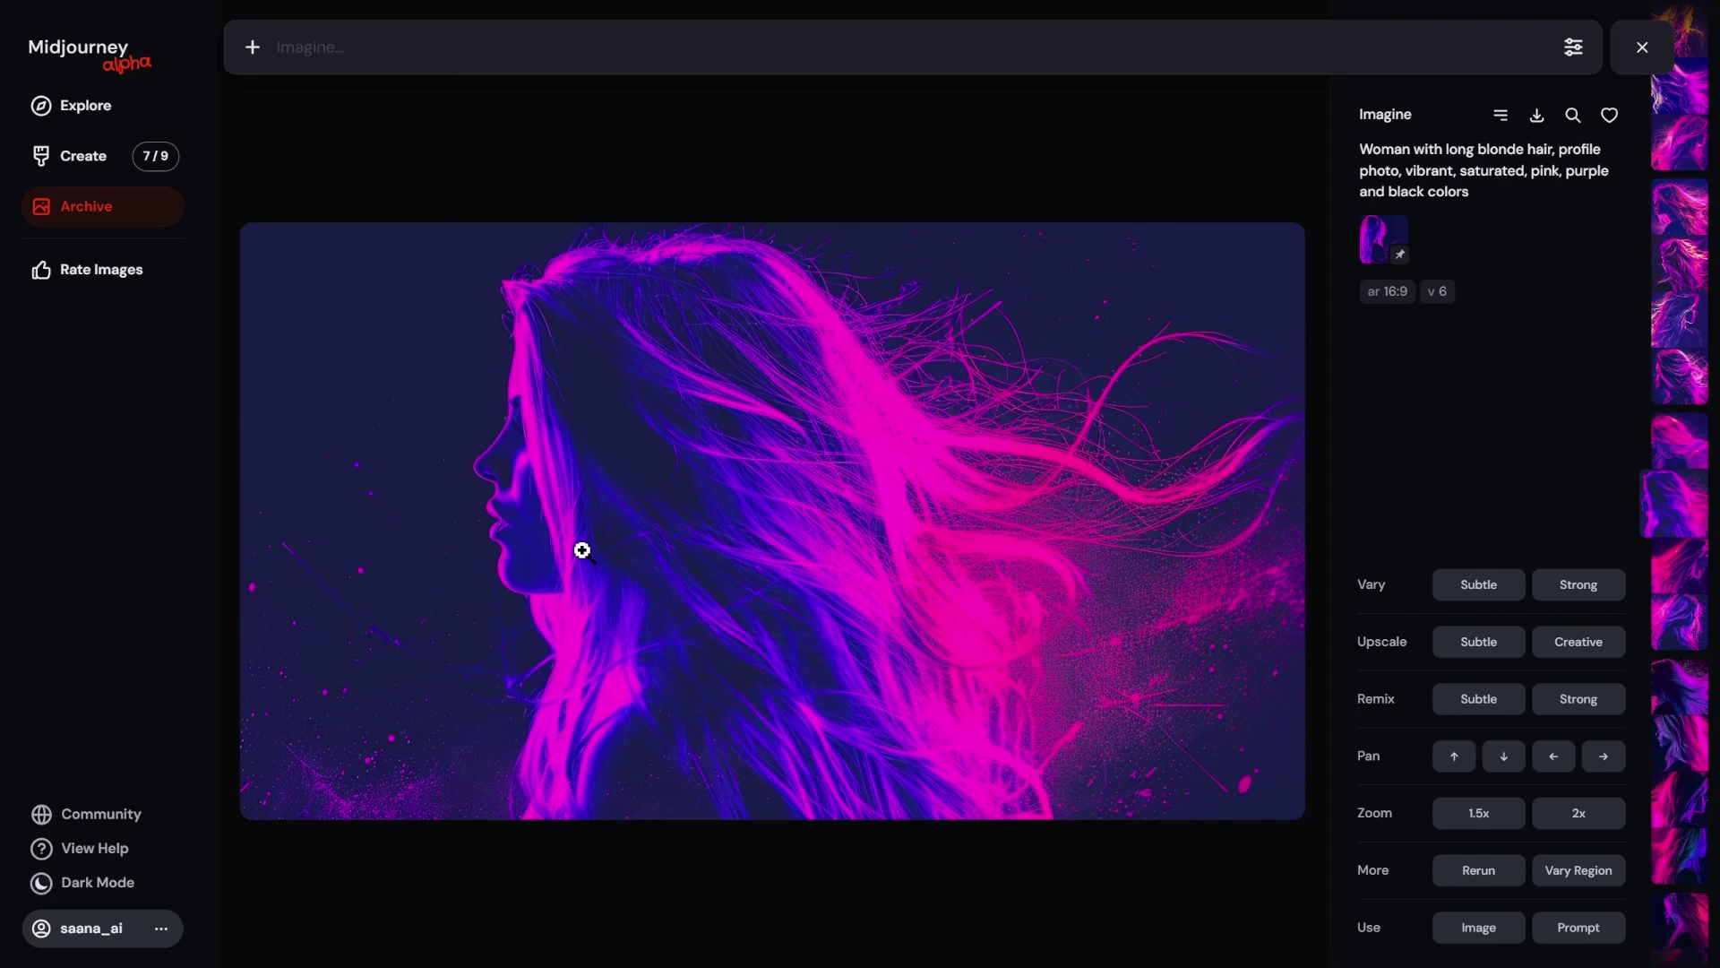
# Step: Browse the archived generations back to the woman with sunglasses, then recall the nighttime street scene prompt
pyautogui.press('Down')
pyautogui.press('Down')
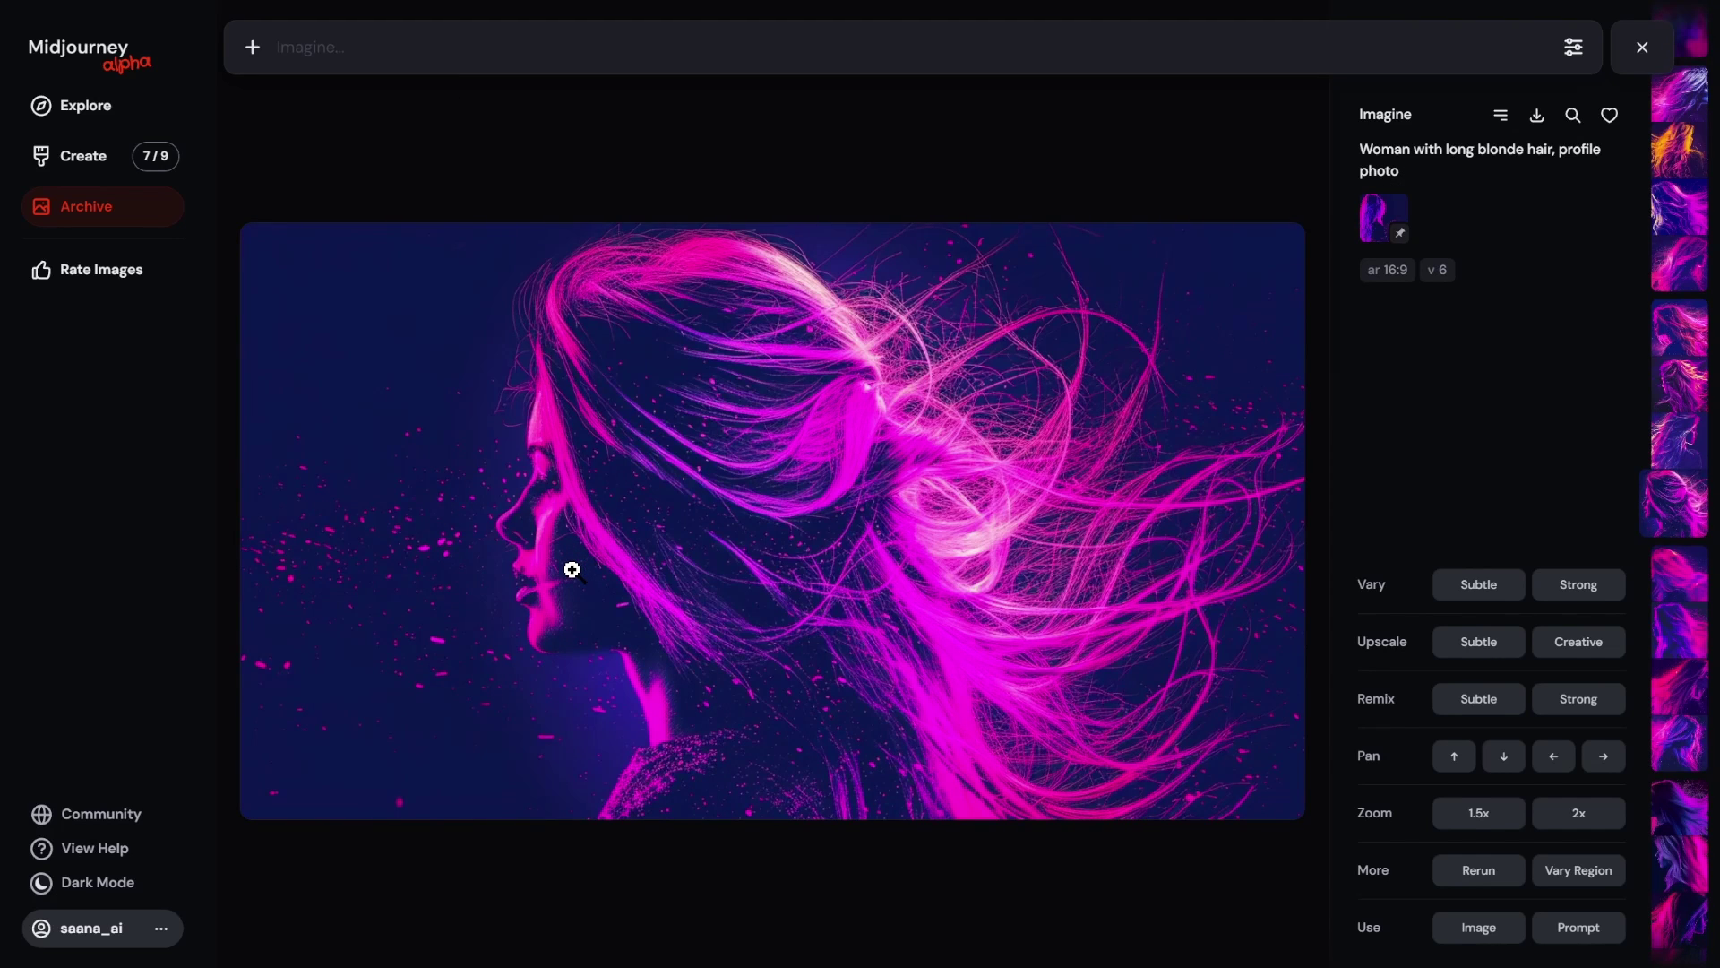
pyautogui.press('Down')
pyautogui.press('Down')
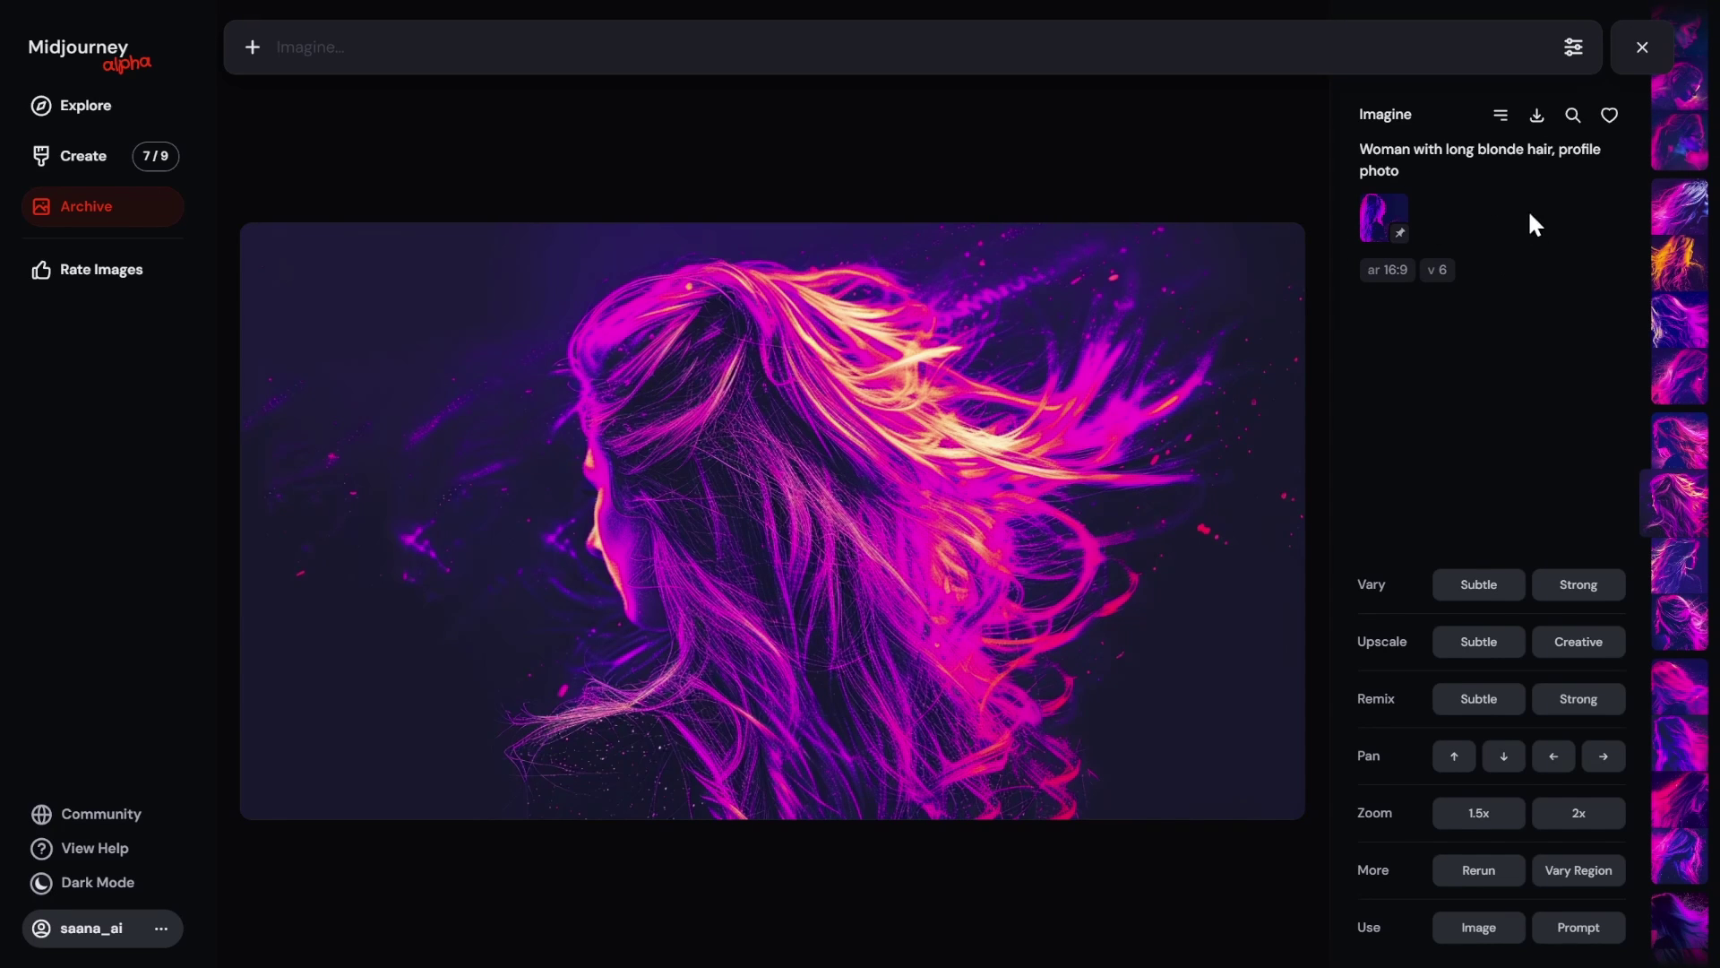
pyautogui.press('Down')
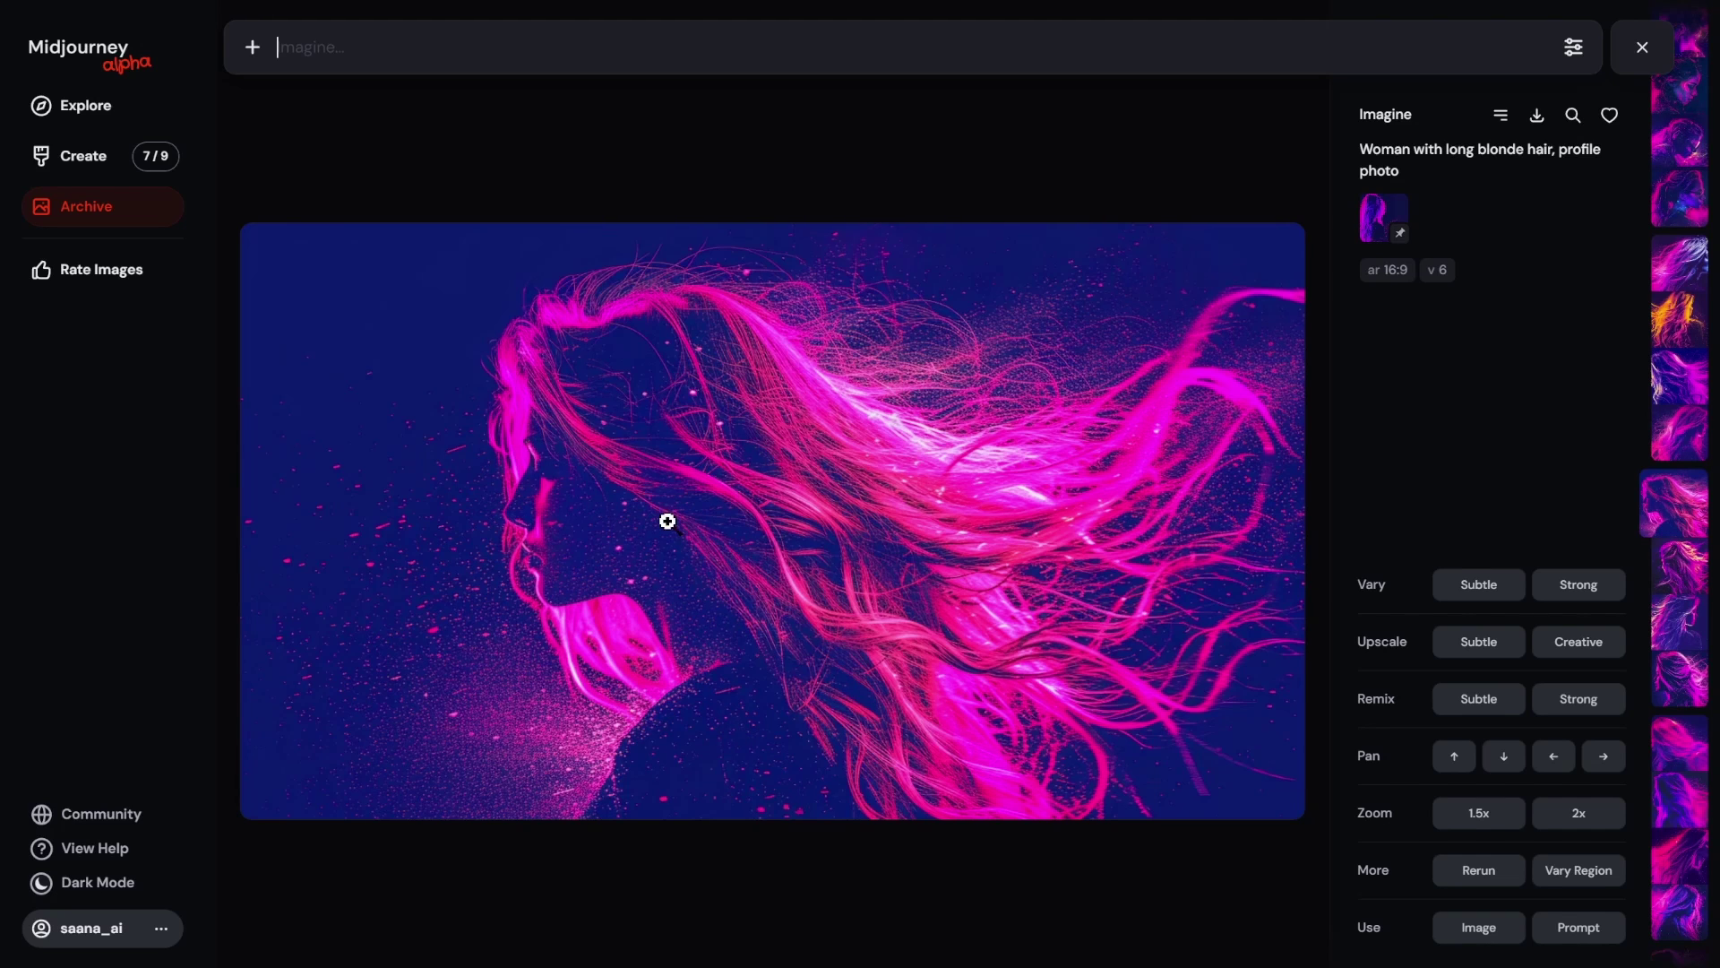
pyautogui.press('Down')
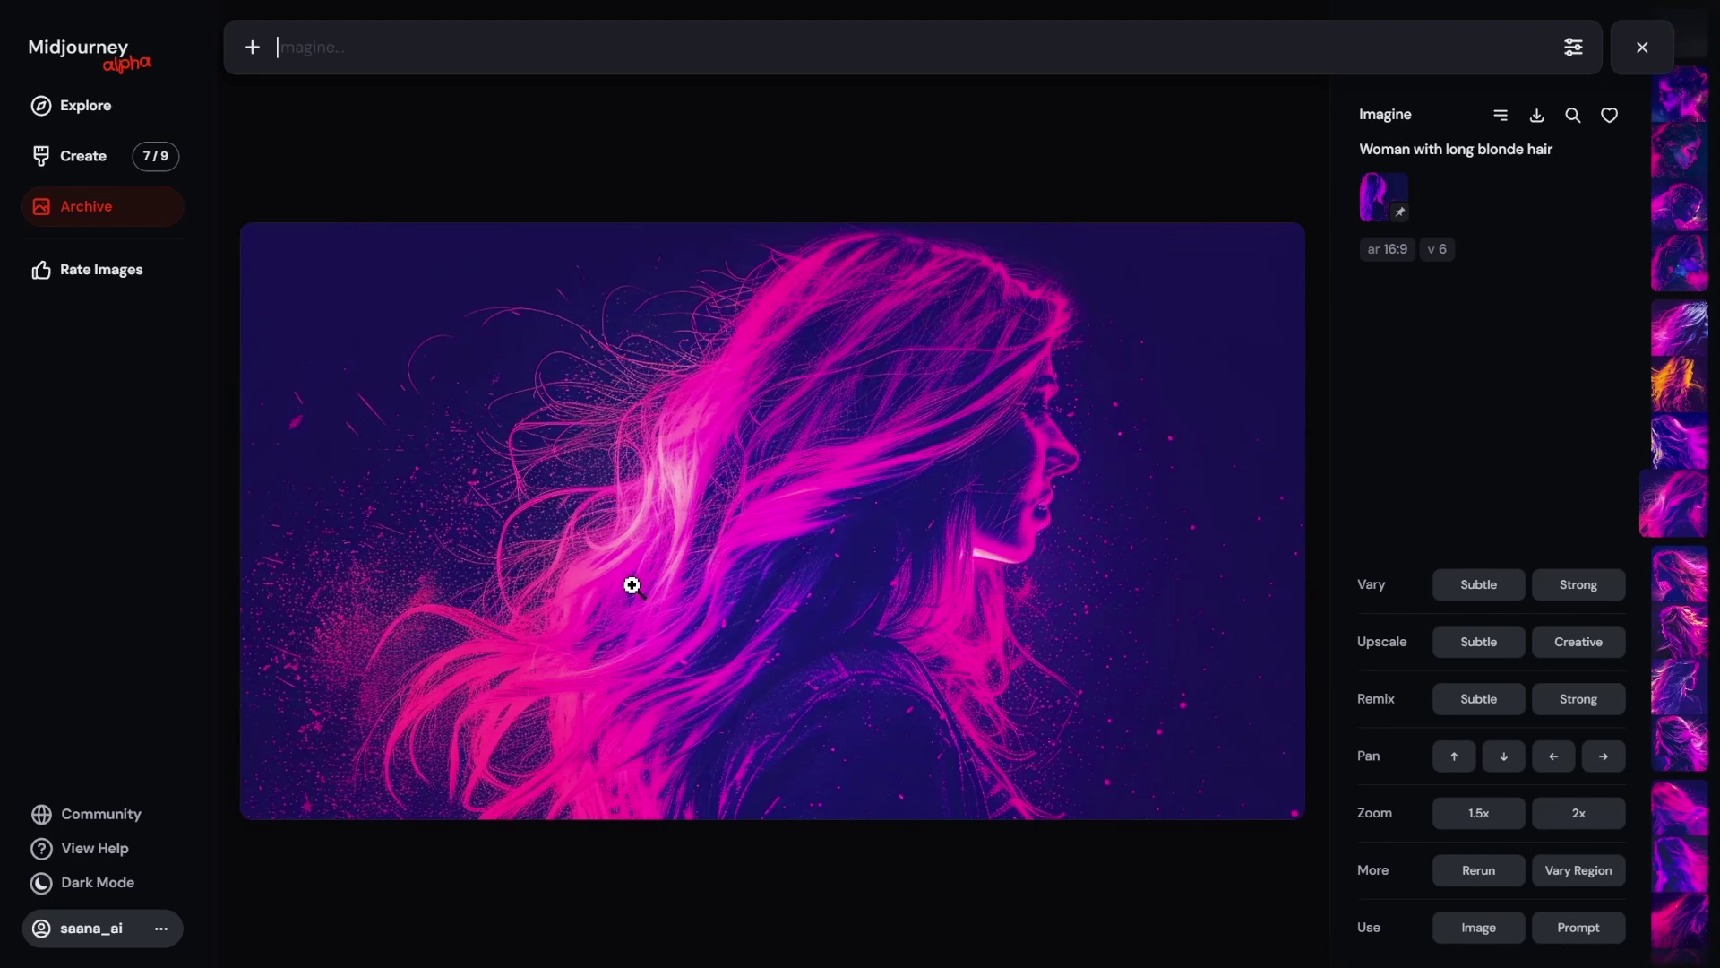
pyautogui.press('Down')
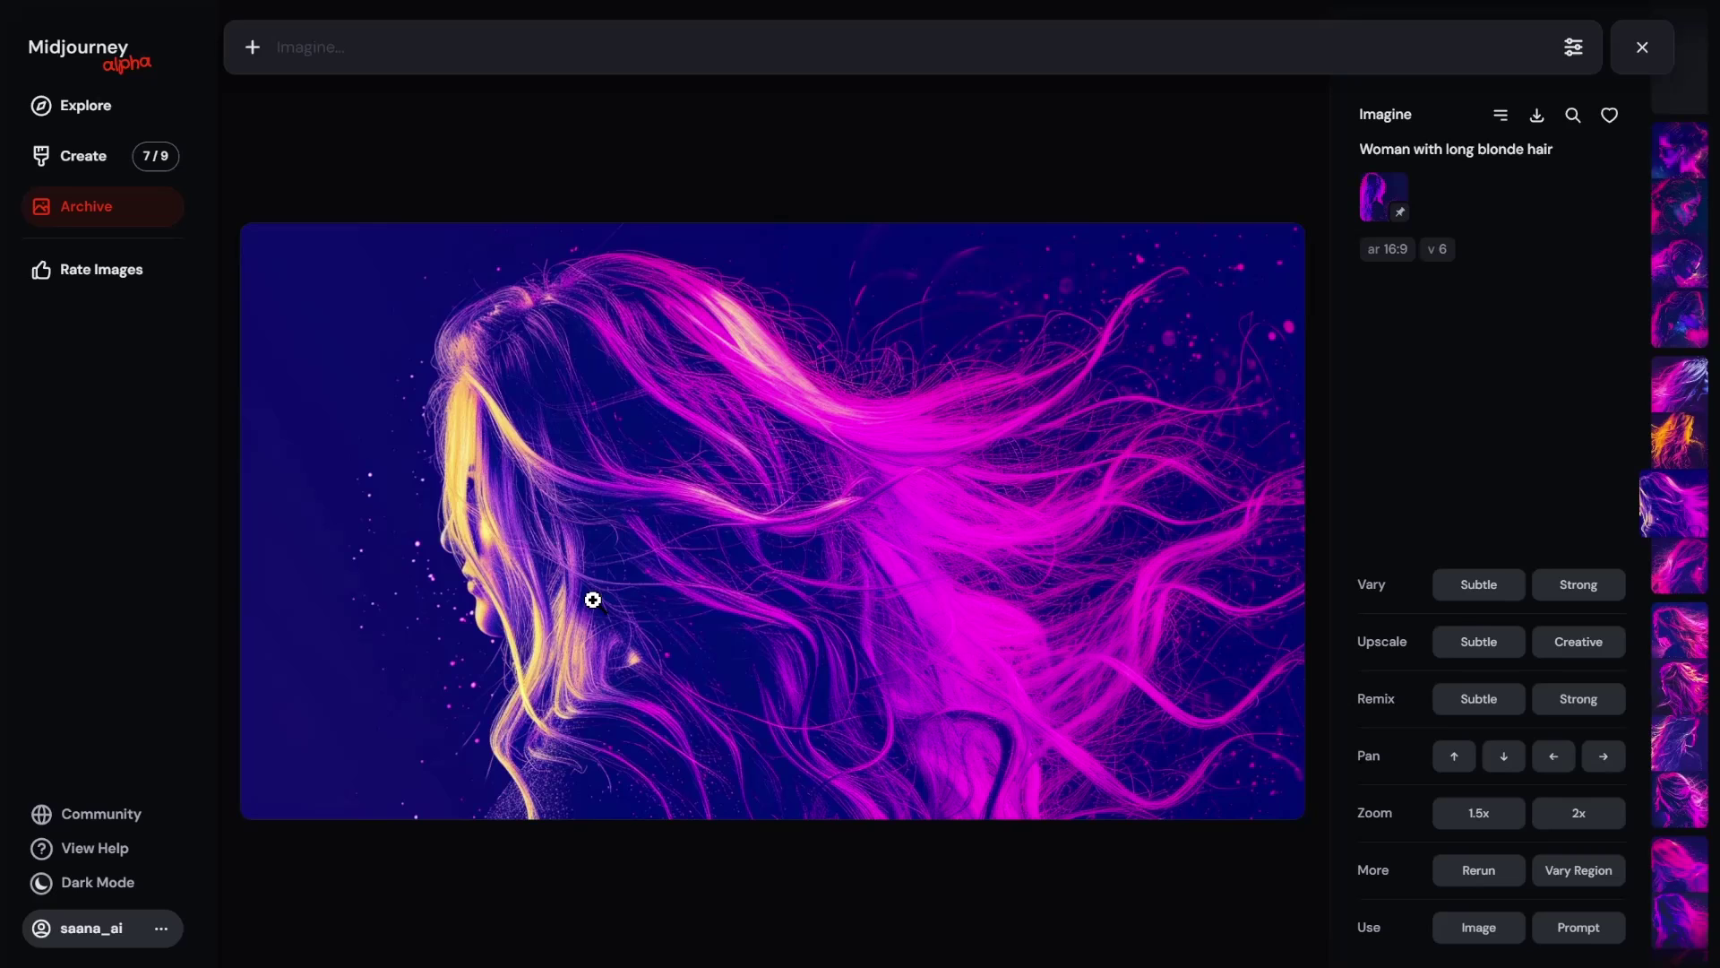
pyautogui.press('Down')
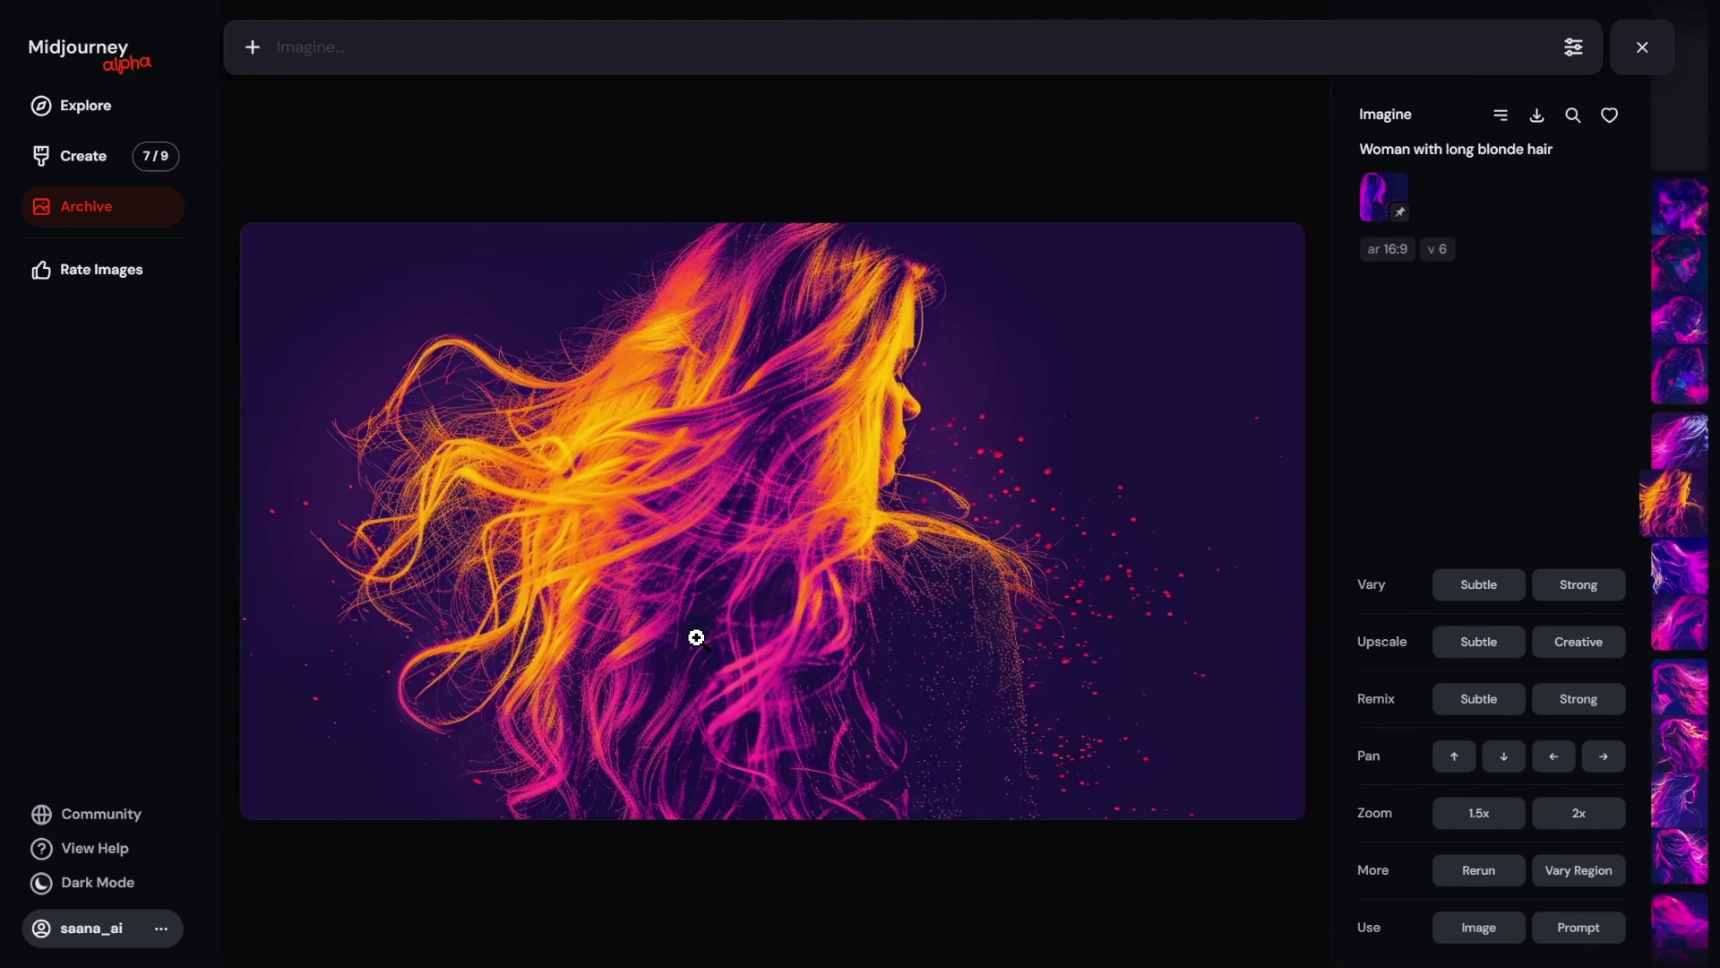
pyautogui.press('Down')
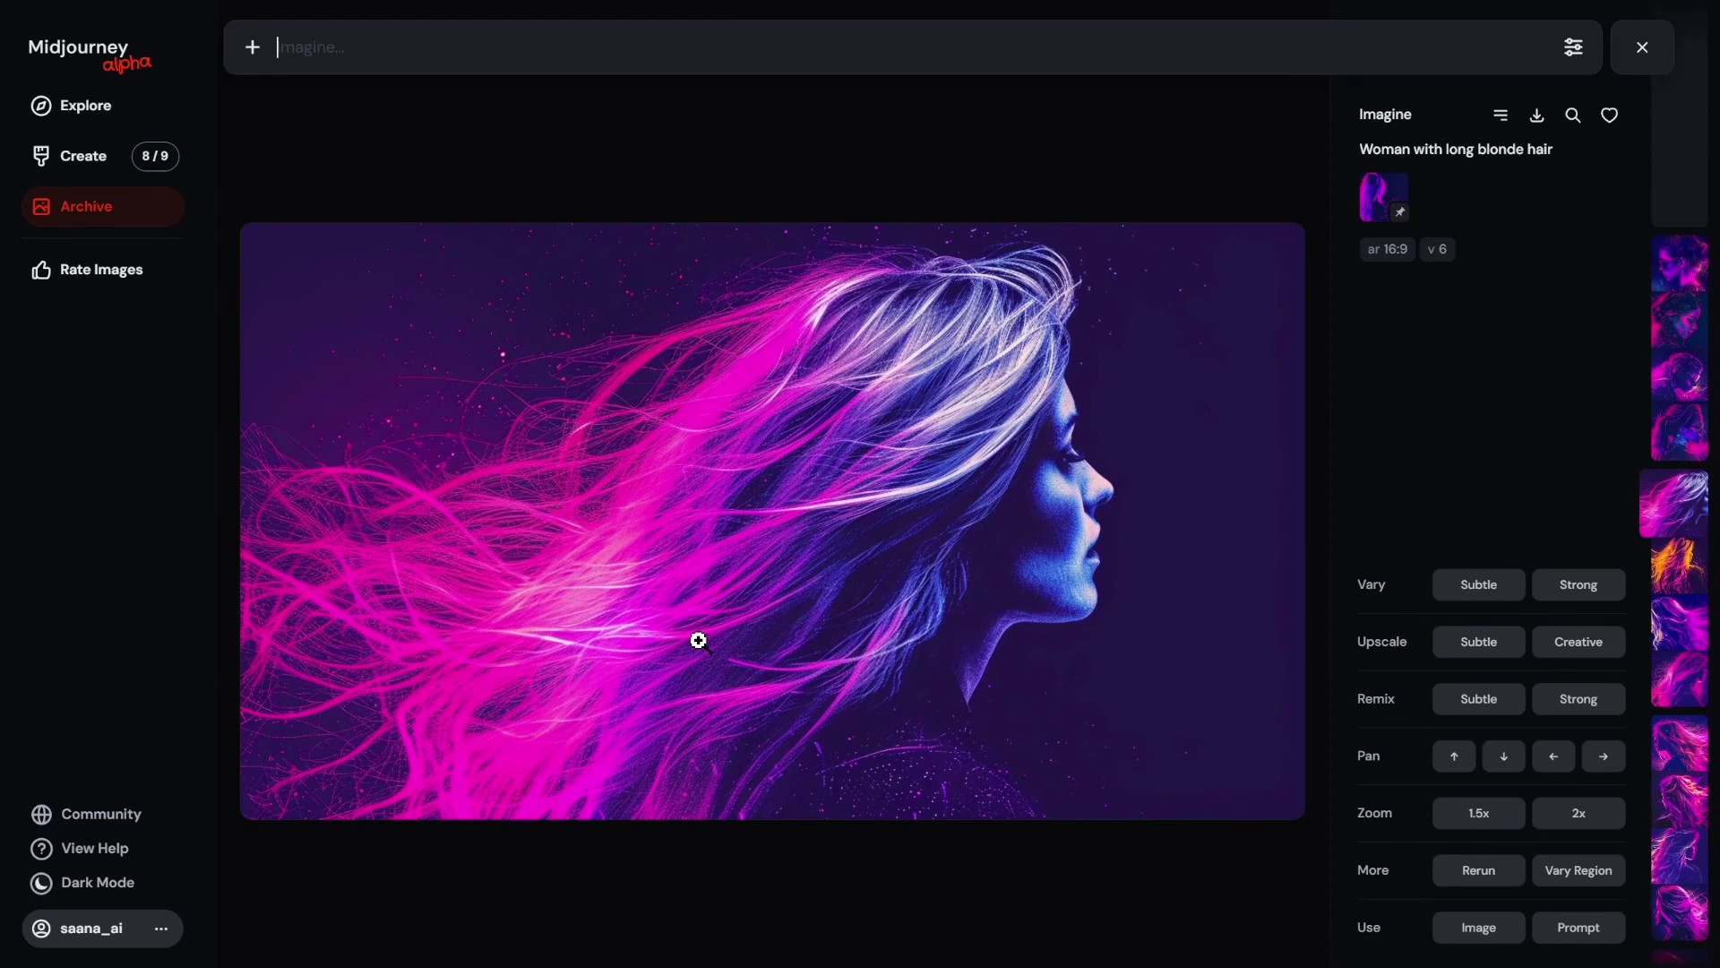
pyautogui.press('Up')
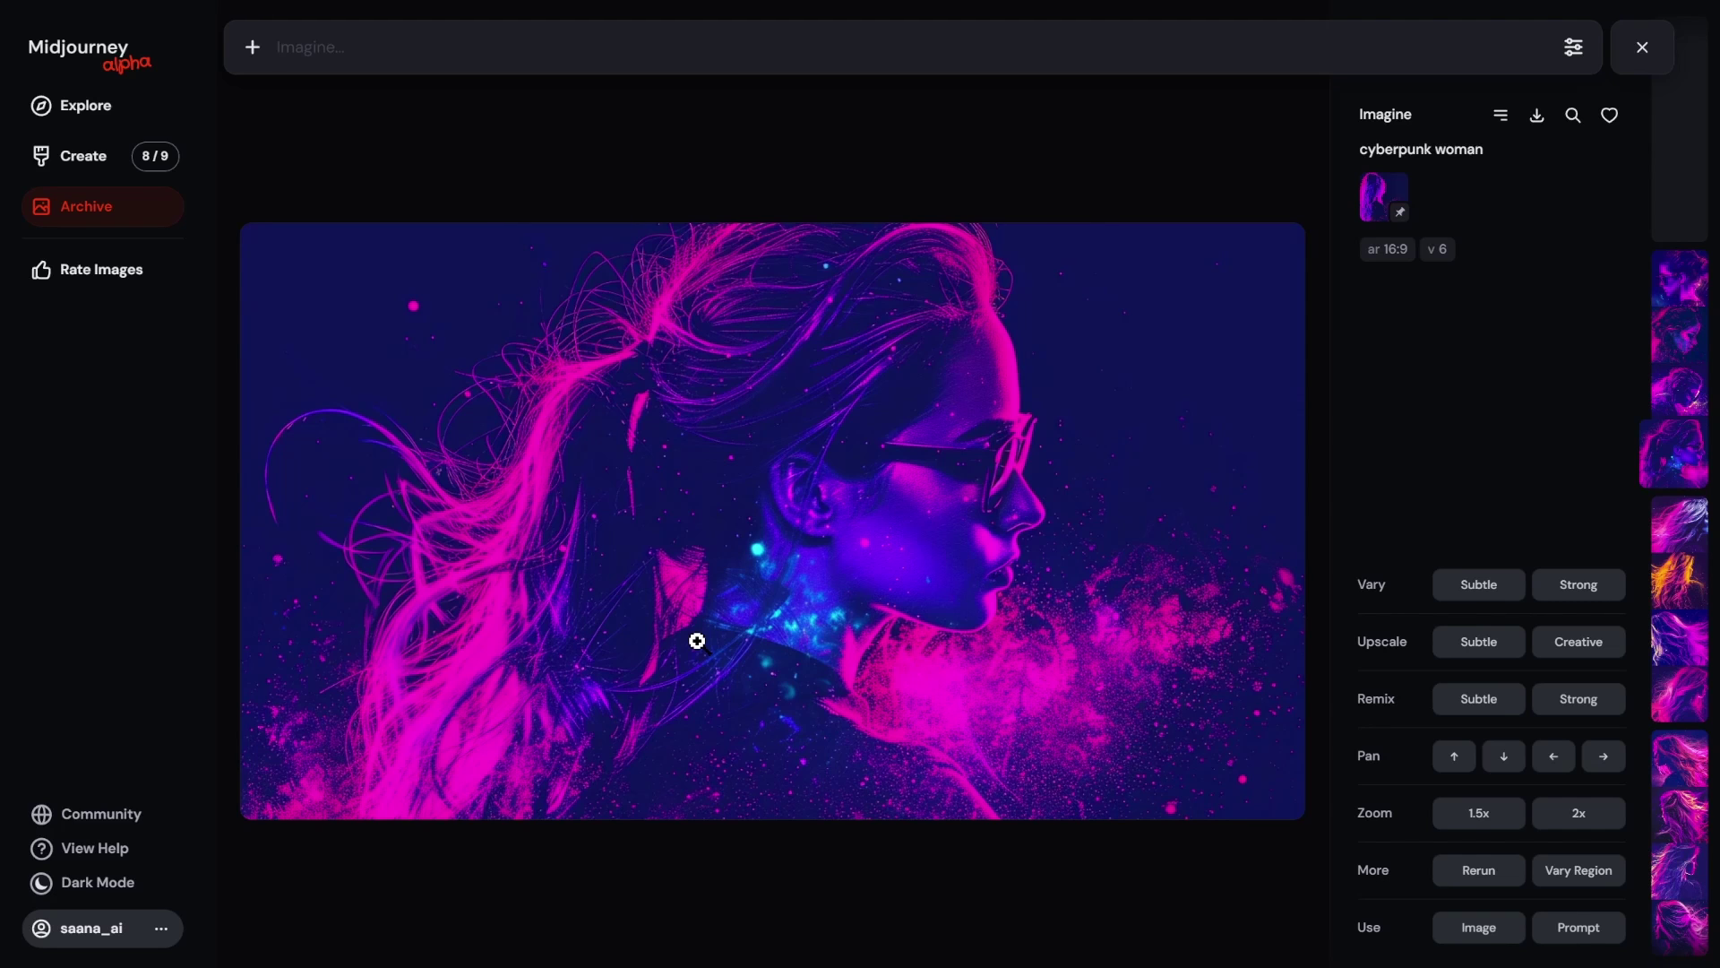
pyautogui.press('Up')
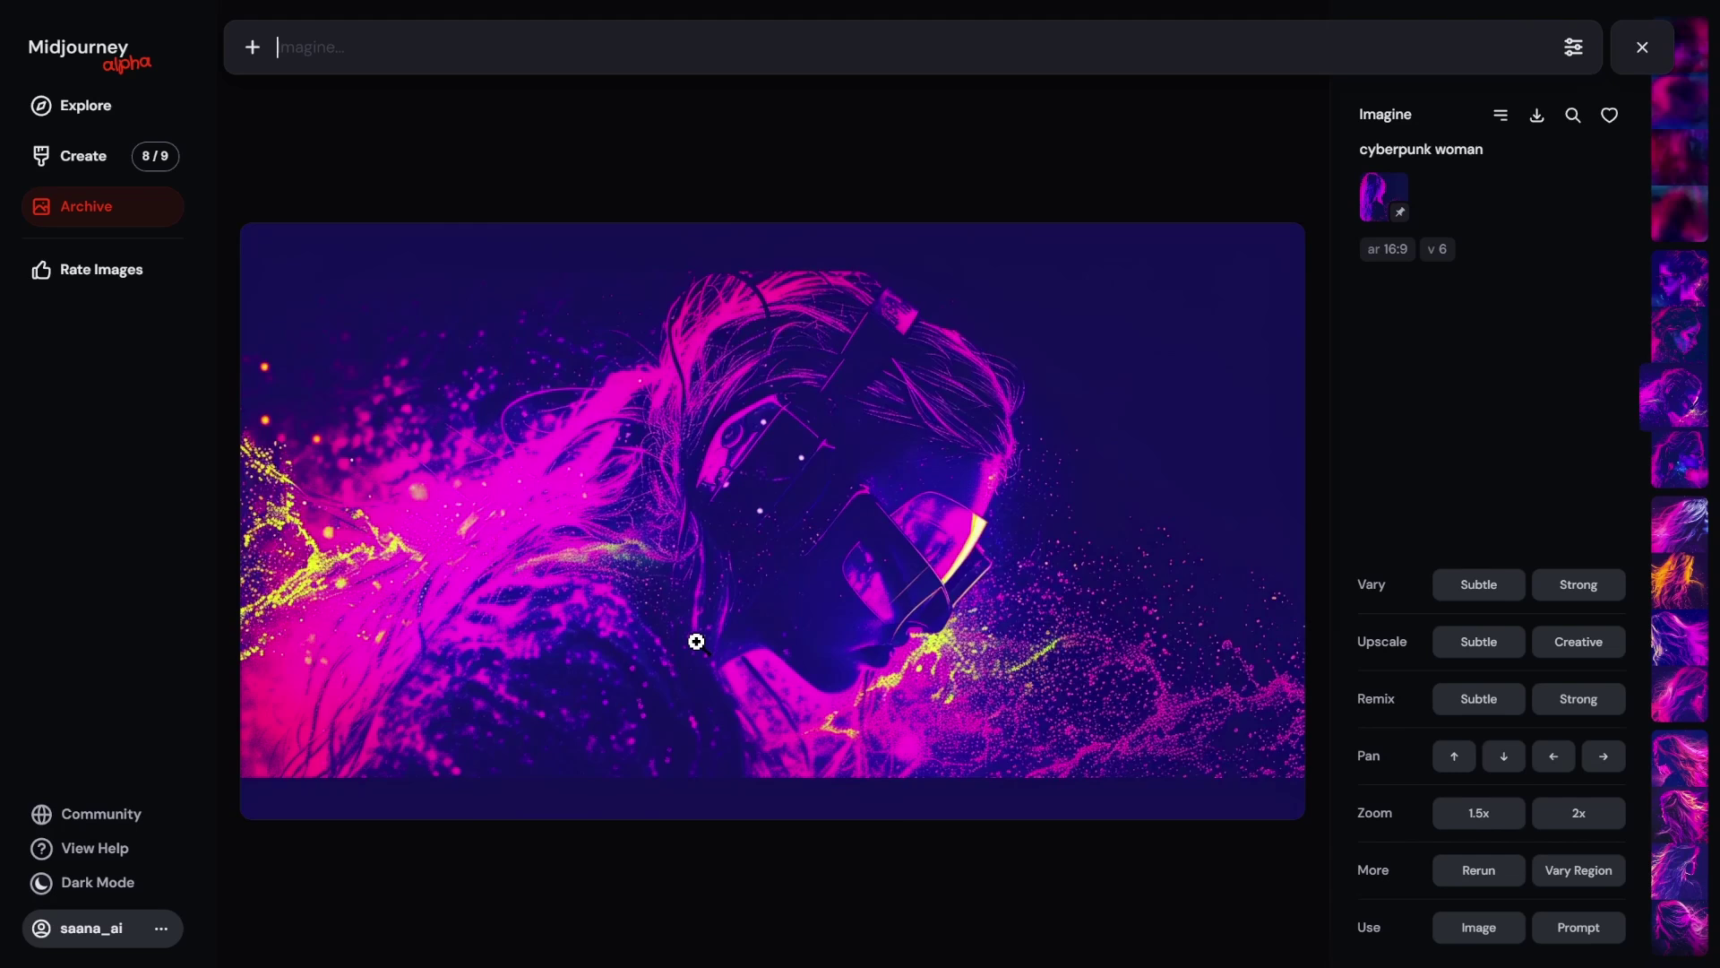
pyautogui.press('Up')
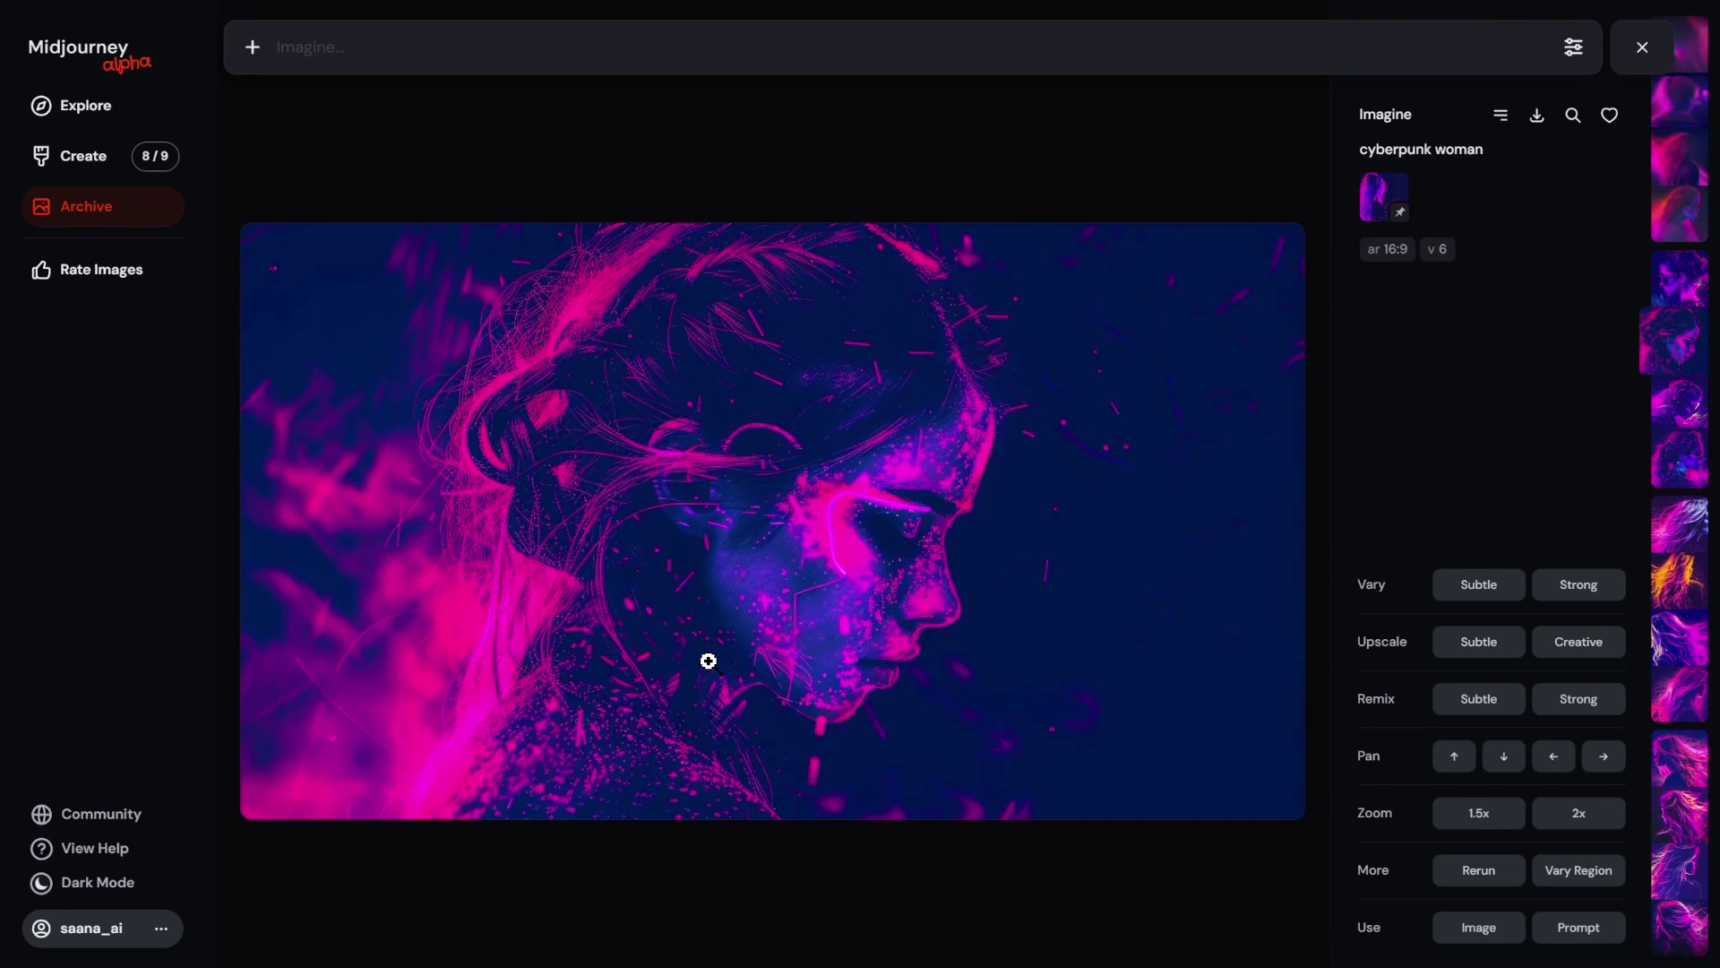
pyautogui.press('Up')
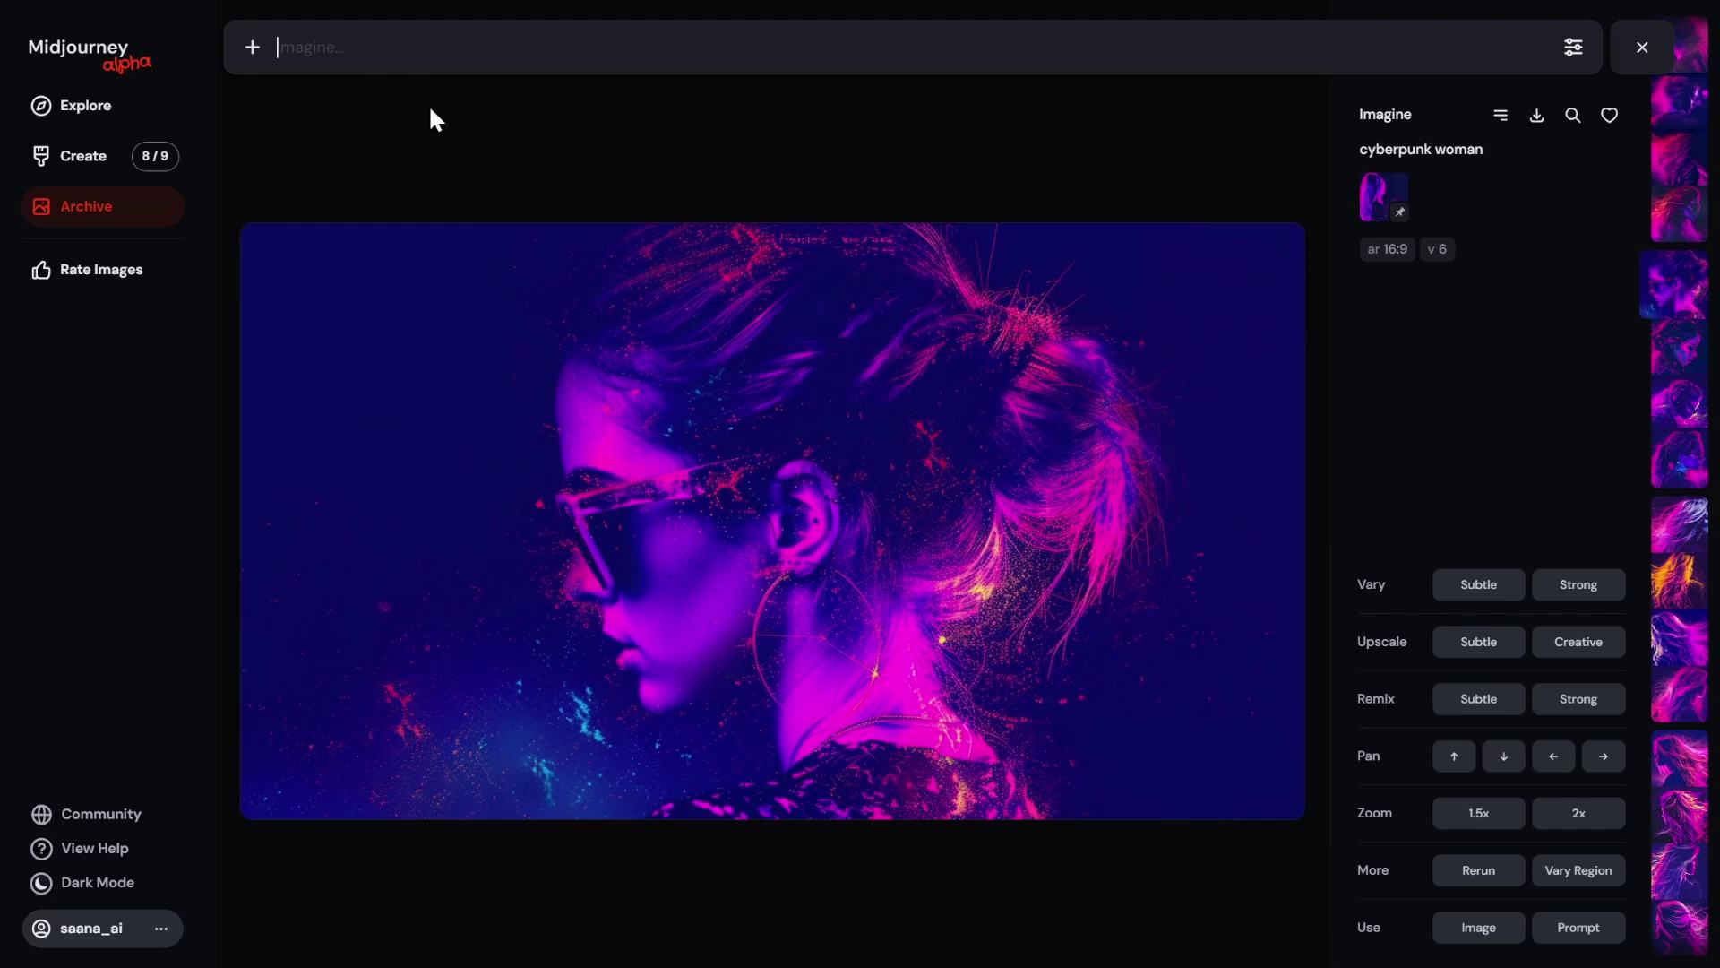
pyautogui.write('cyberpunk woman street scene, nighttime --ar 16:9 --sref https://cdn.midjourney.com/273207fd-d459-4fb3-a94e-f181cd9412d9/0_0.png --v 6')
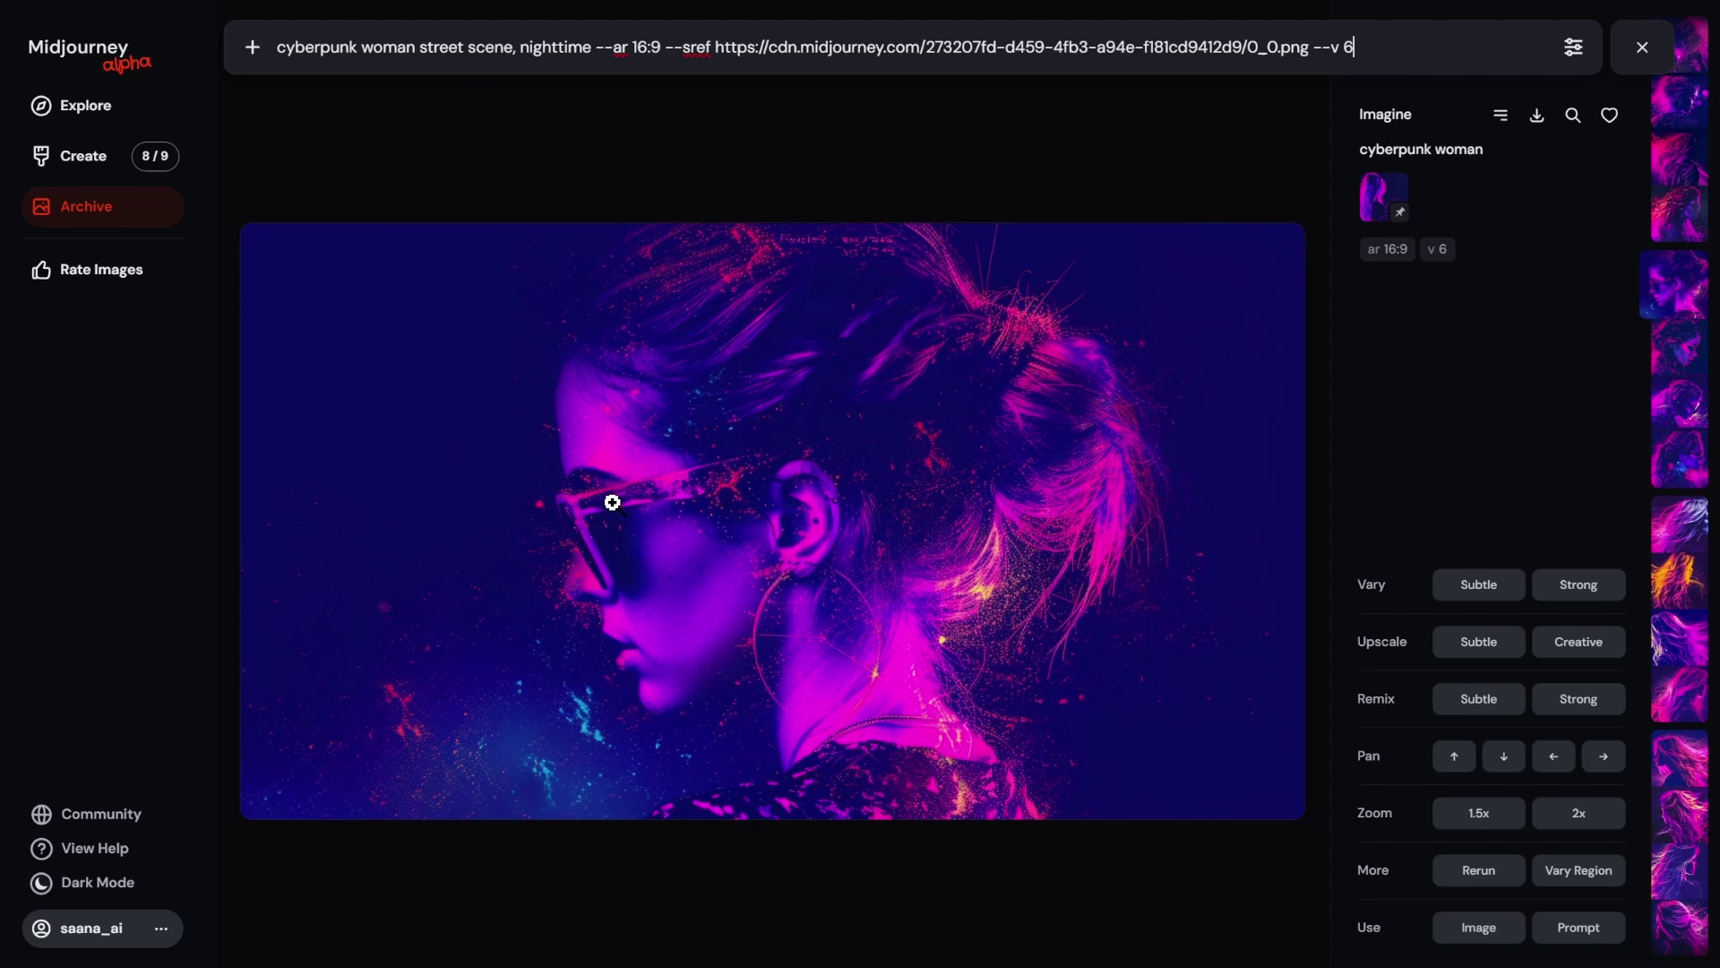
# Step: Submit the street scene prompt with --style raw appended
pyautogui.scroll(-1, 612, 501)
pyautogui.scroll(1, 630, 468)
pyautogui.click(1374, 53)
pyautogui.write('-stye')
pyautogui.press('BackSpace')
pyautogui.write('le raw')
pyautogui.press('Return')
# Step: Replace --style raw with --stylize 250 and submit
pyautogui.press('Up')
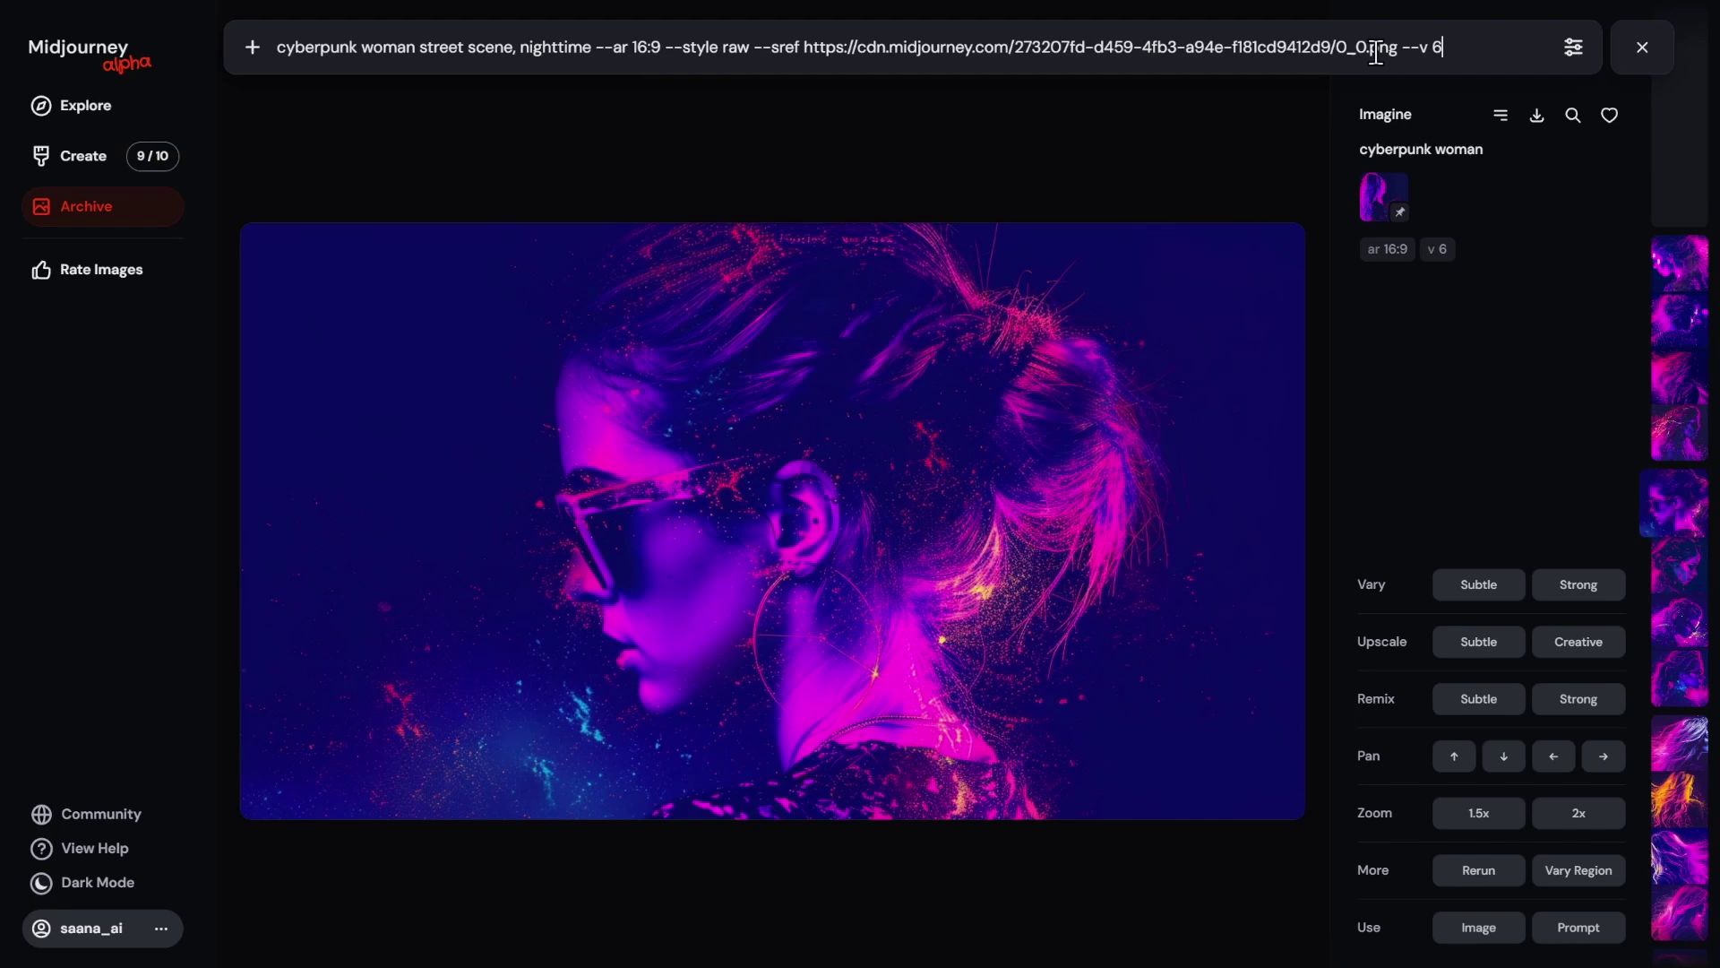
pyautogui.click(692, 43)
pyautogui.moveTo(692, 42); pyautogui.dragTo(750, 42)
pyautogui.press('BackSpace')
pyautogui.write('250')
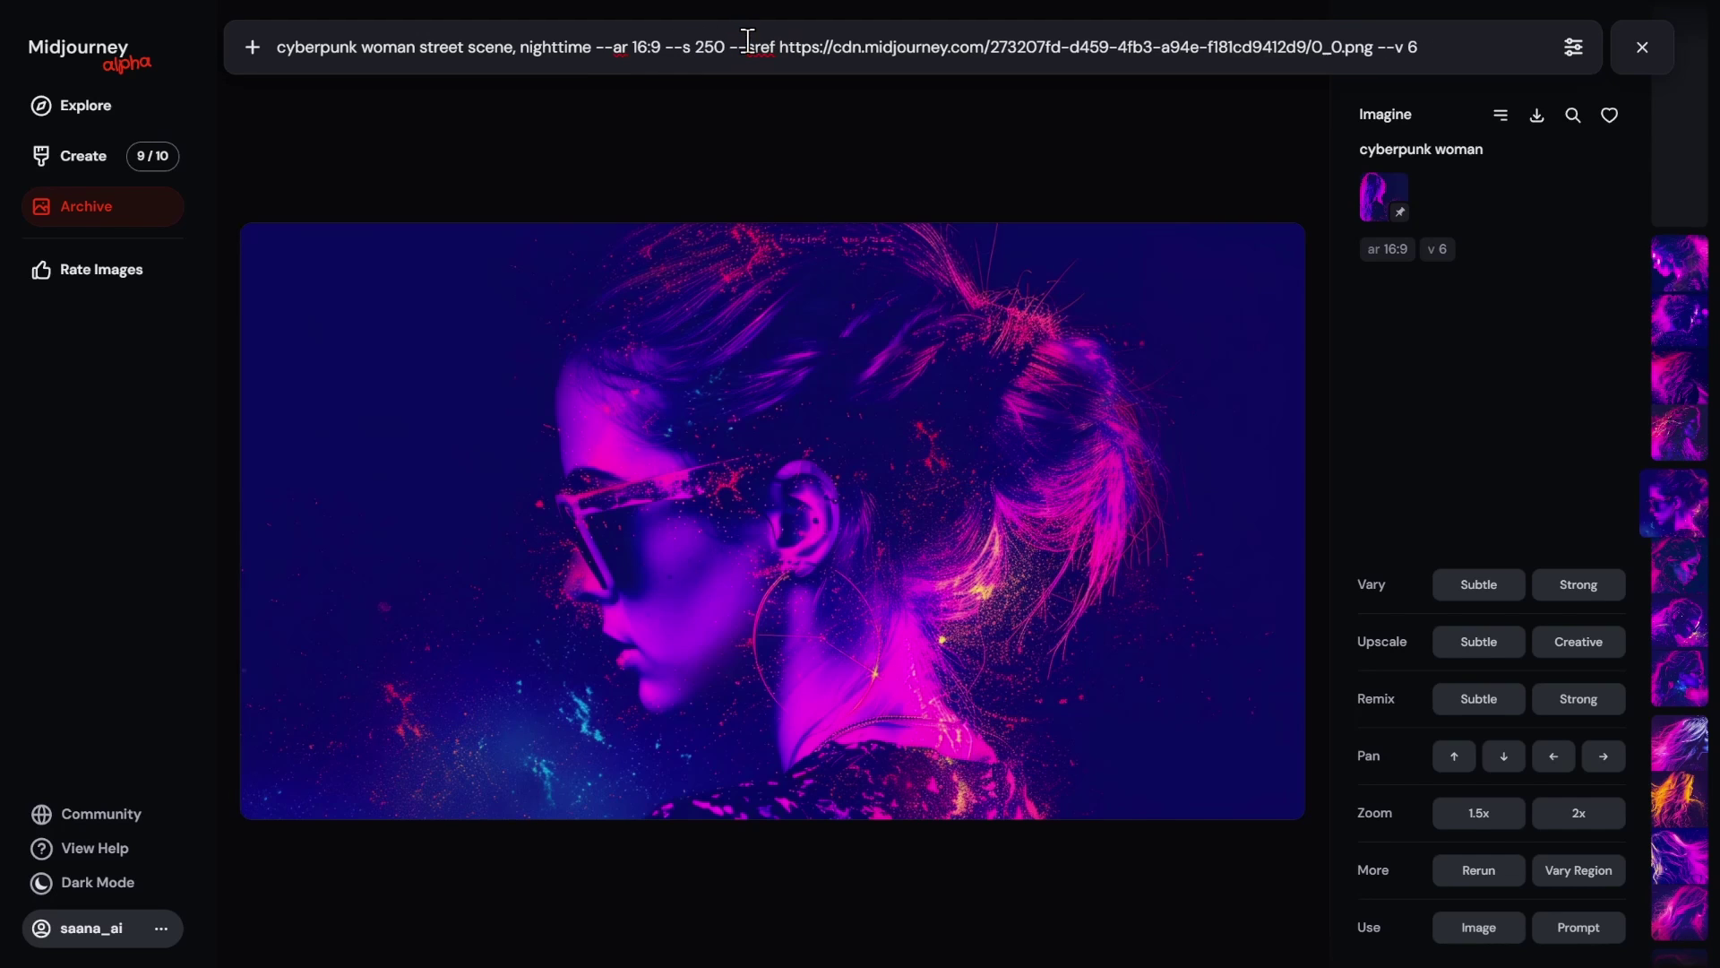
pyautogui.press('Return')
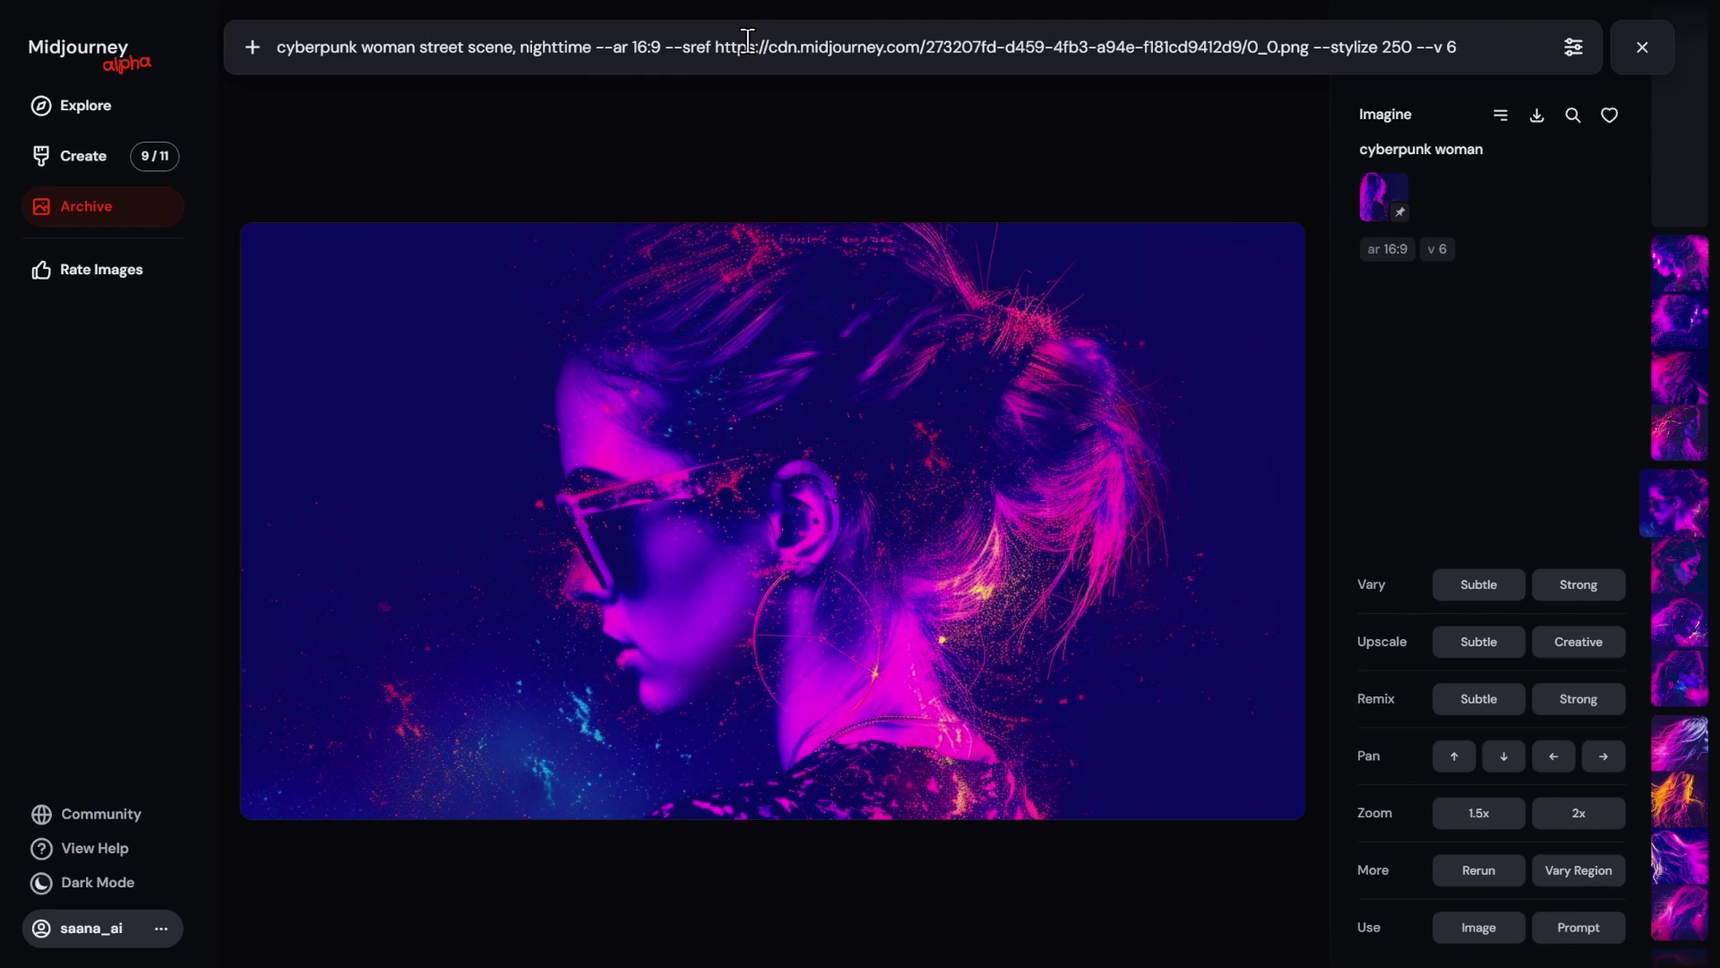
# Step: Change the stylize value to 500 and submit
pyautogui.moveTo(1380, 46); pyautogui.dragTo(1392, 46)
pyautogui.write('0')
pyautogui.press('Return')
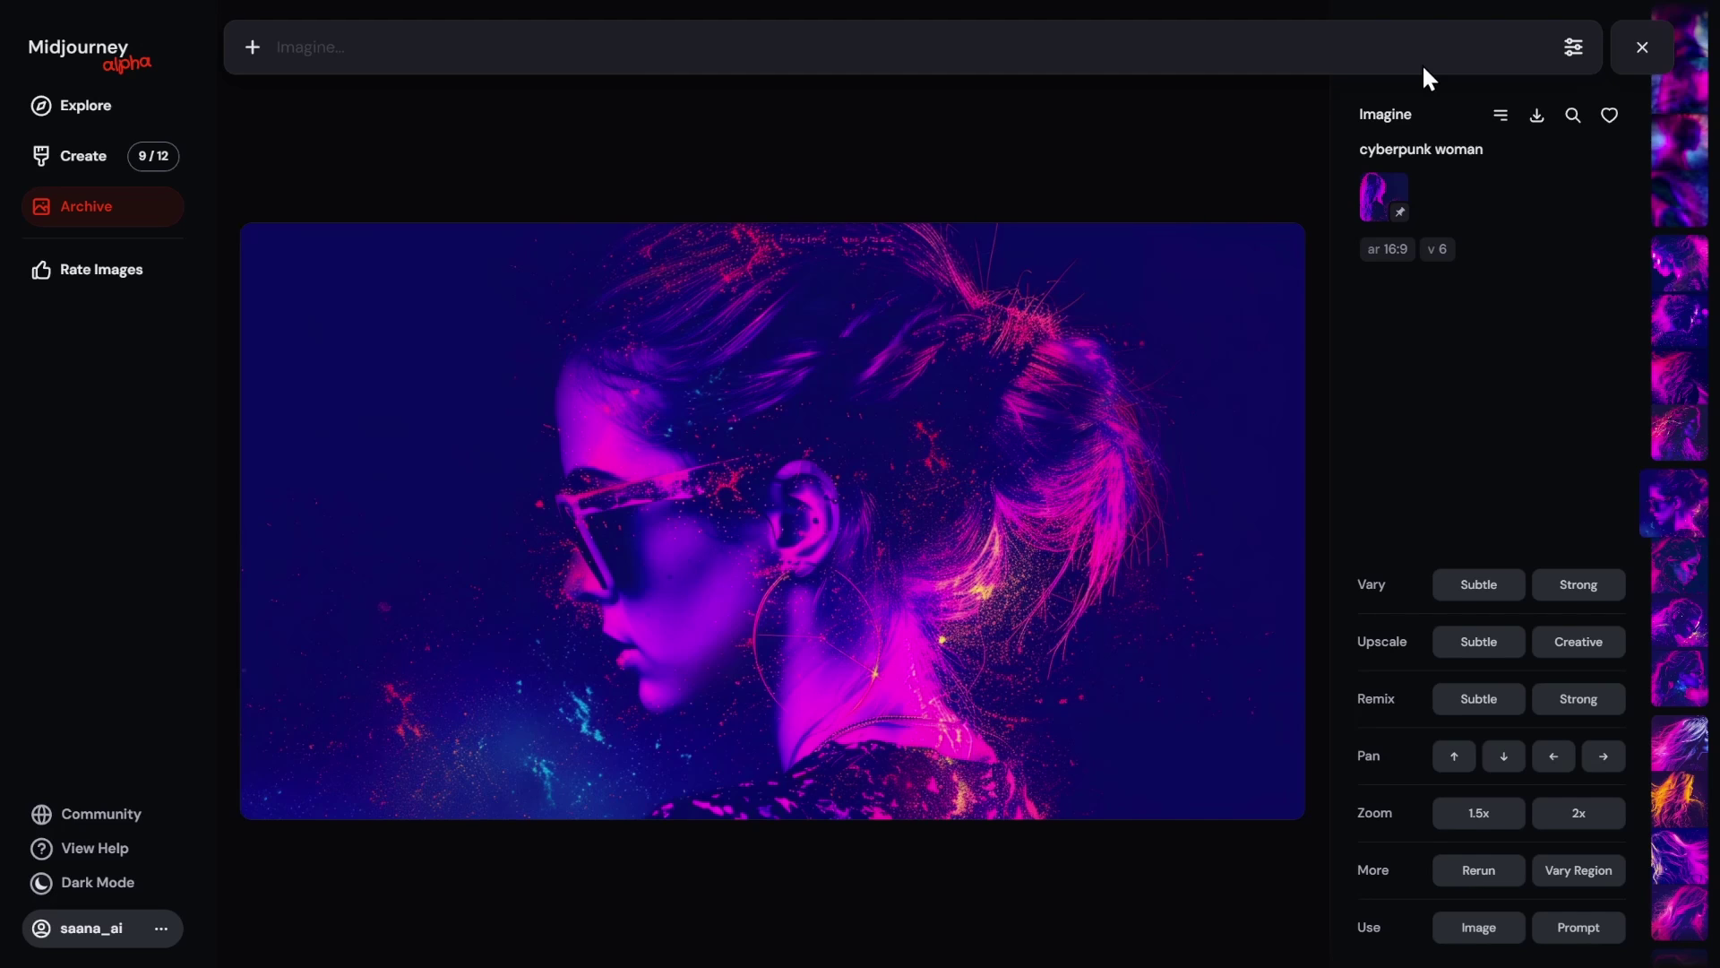
# Step: Recall the prompt and delete the --stylize 500 parameter
pyautogui.press('Up')
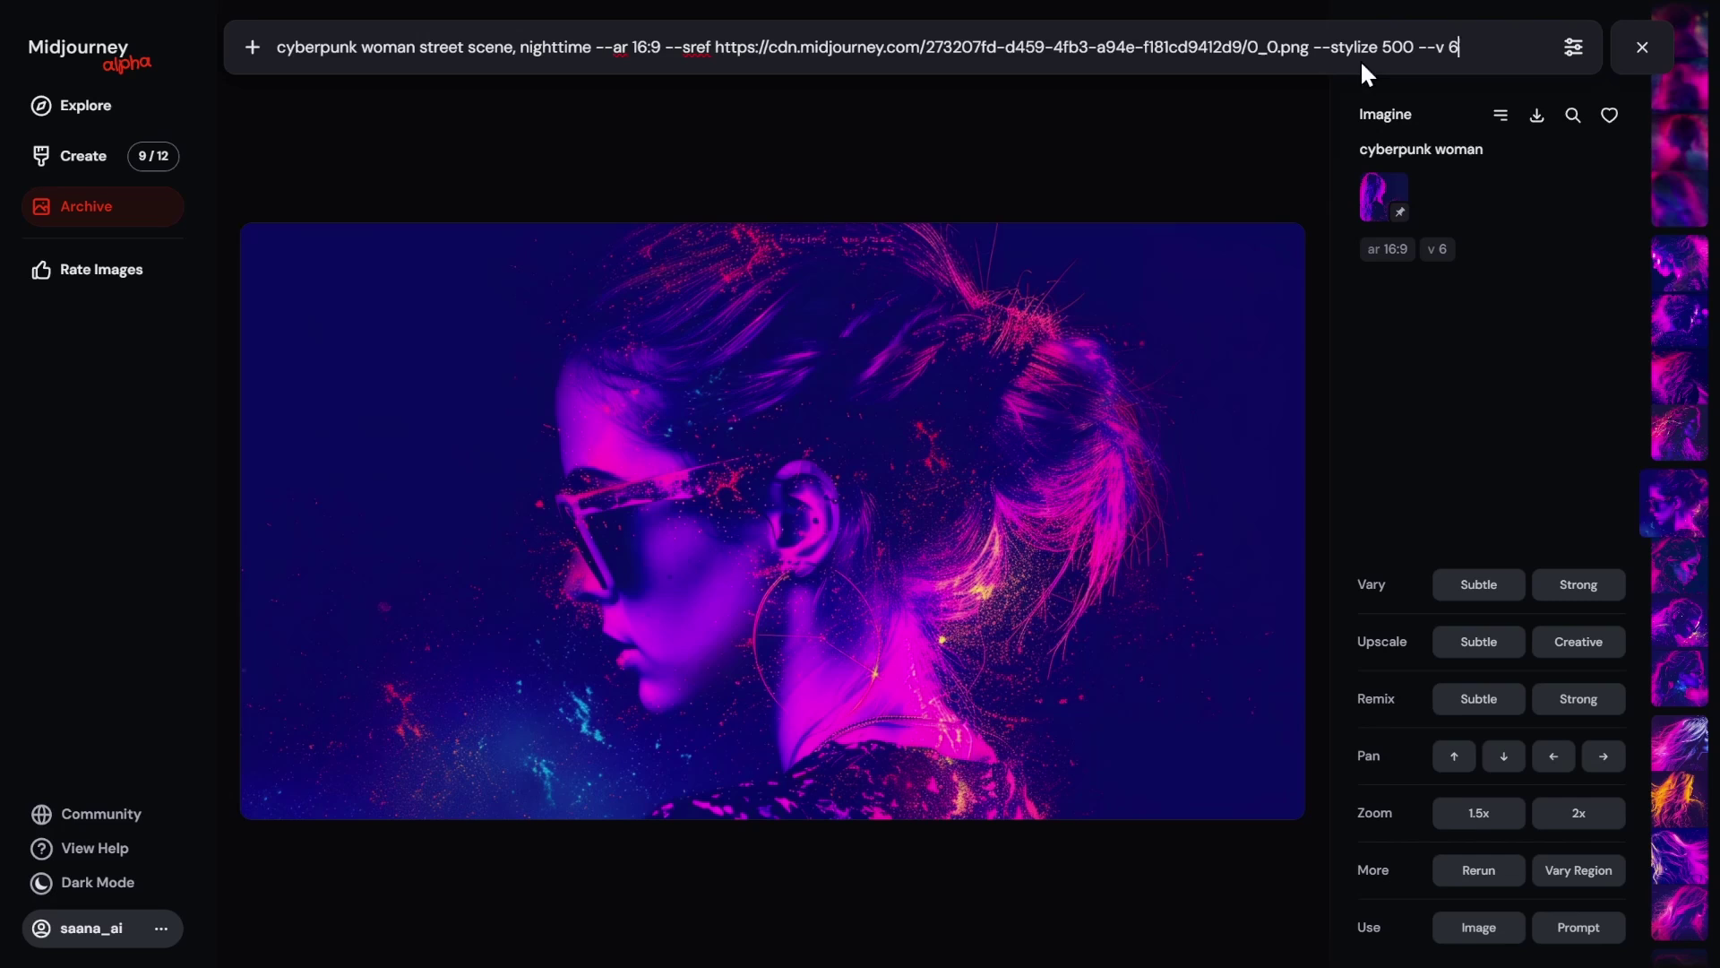
pyautogui.moveTo(1312, 41); pyautogui.dragTo(1411, 40)
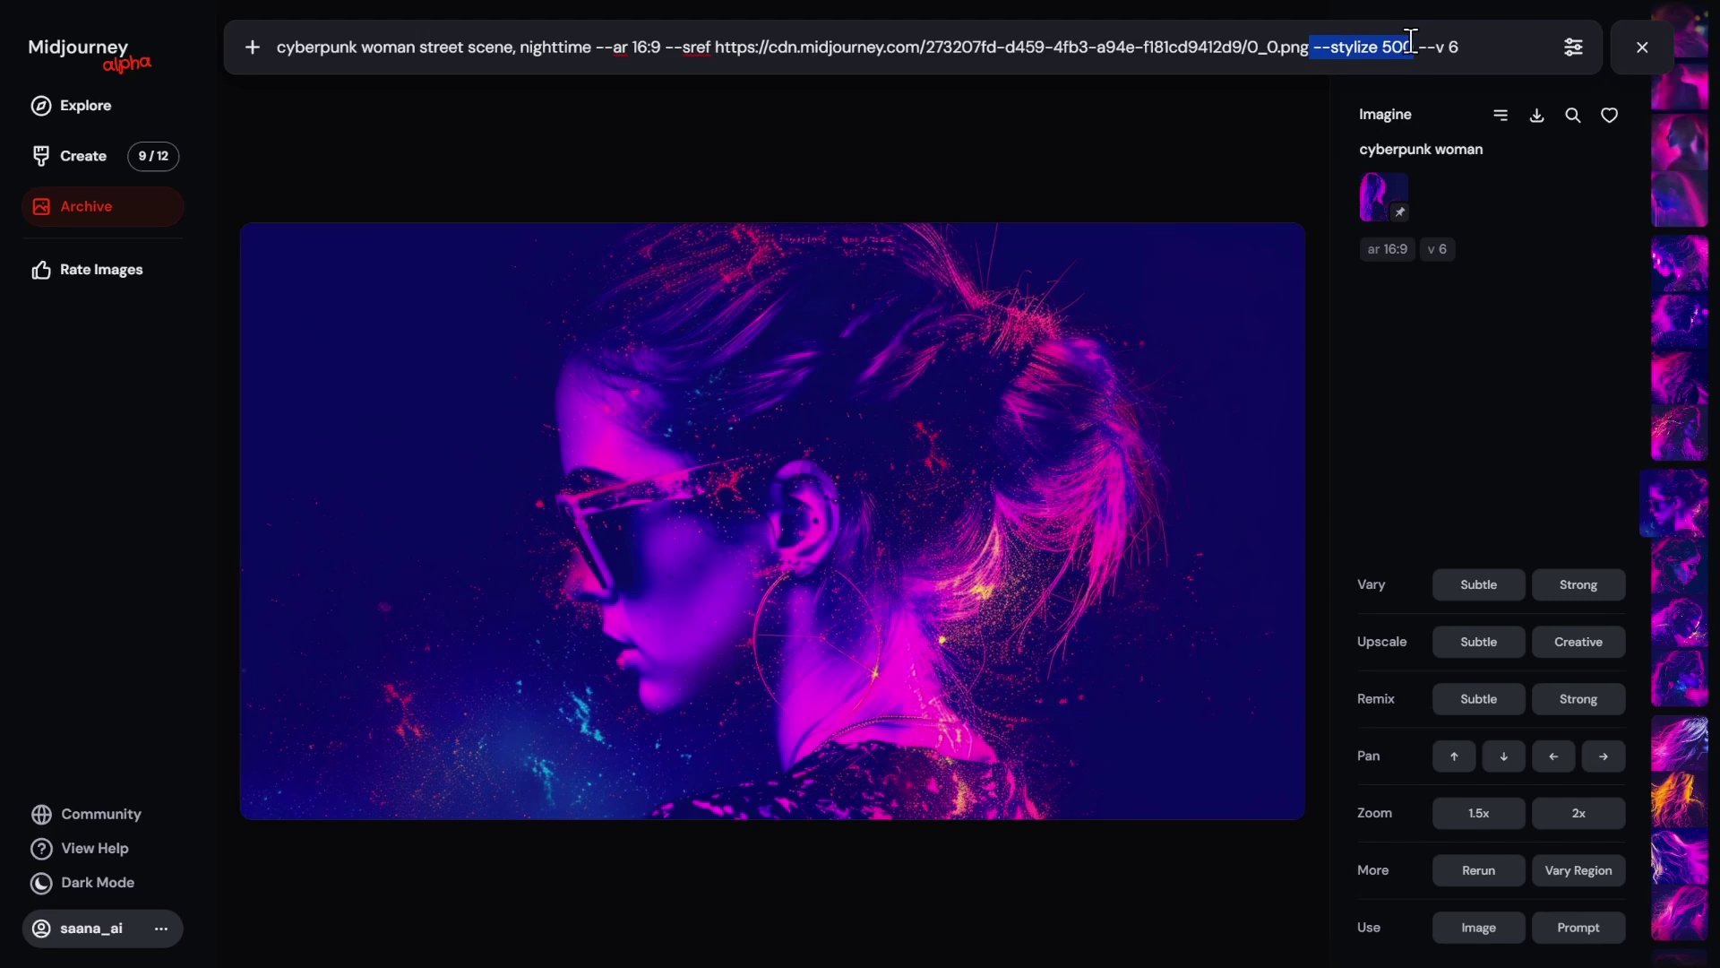
pyautogui.press('BackSpace')
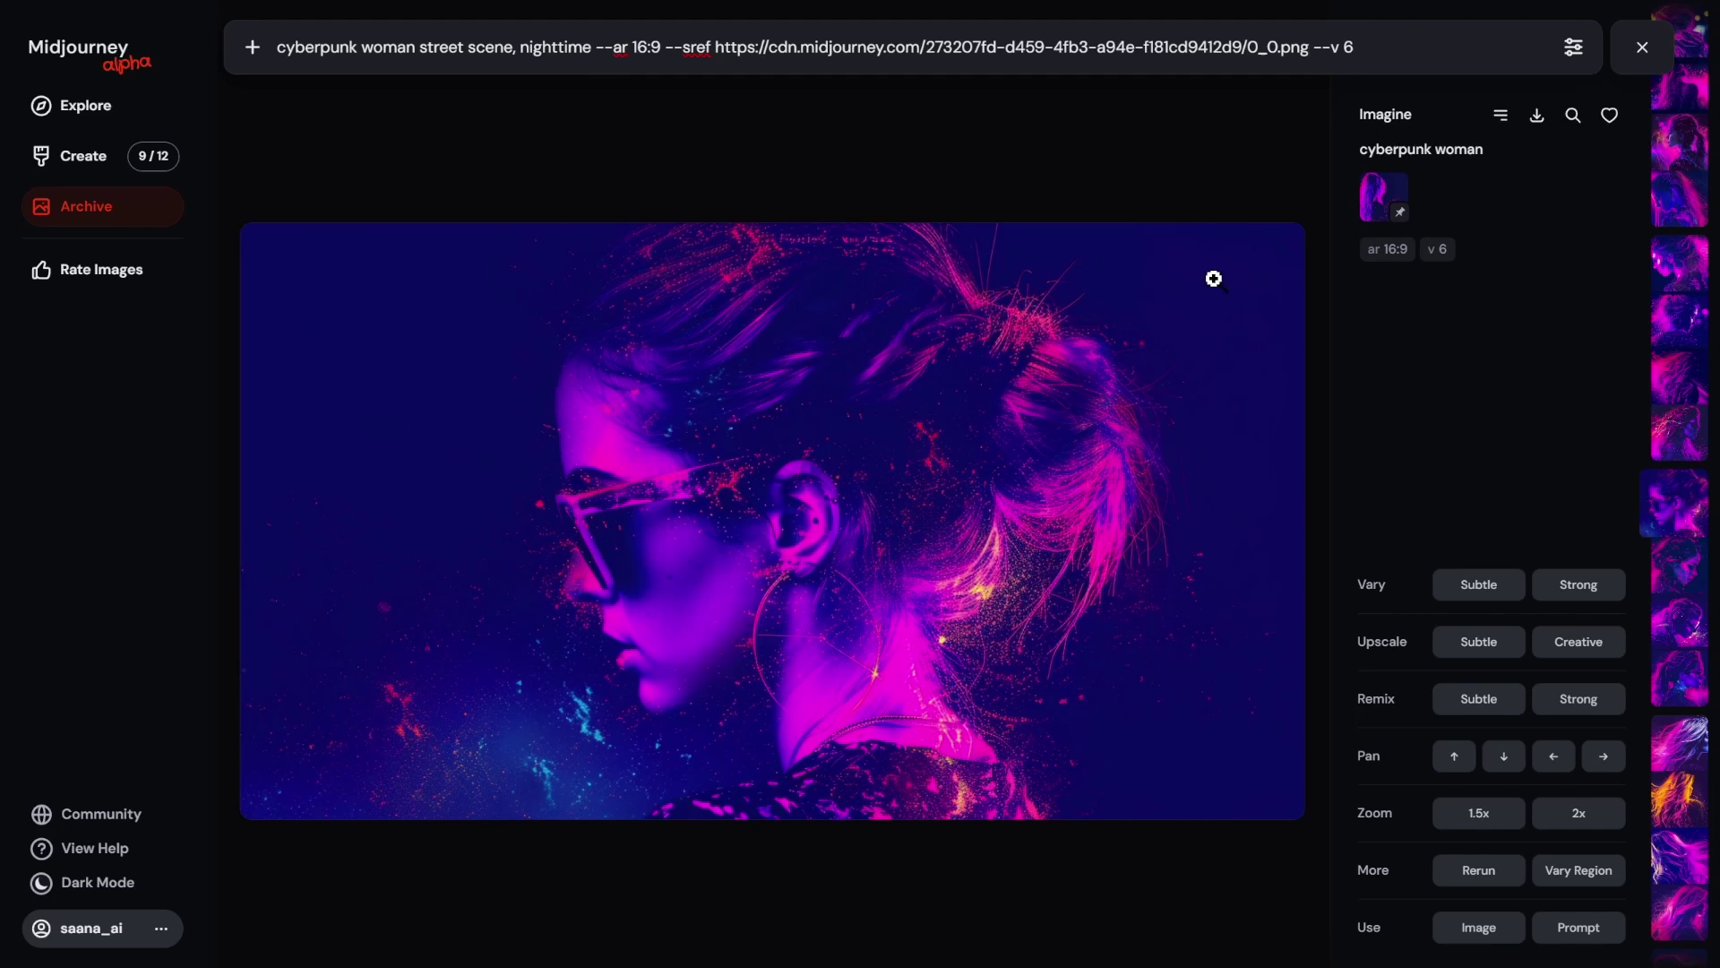
# Step: Add --sw {250, 500, 750, 1000} after --v 6 and submit the street scene prompt
pyautogui.click(1397, 46)
pyautogui.write('--sw')
pyautogui.write('5')
pyautogui.press('Return')
pyautogui.write('{250')
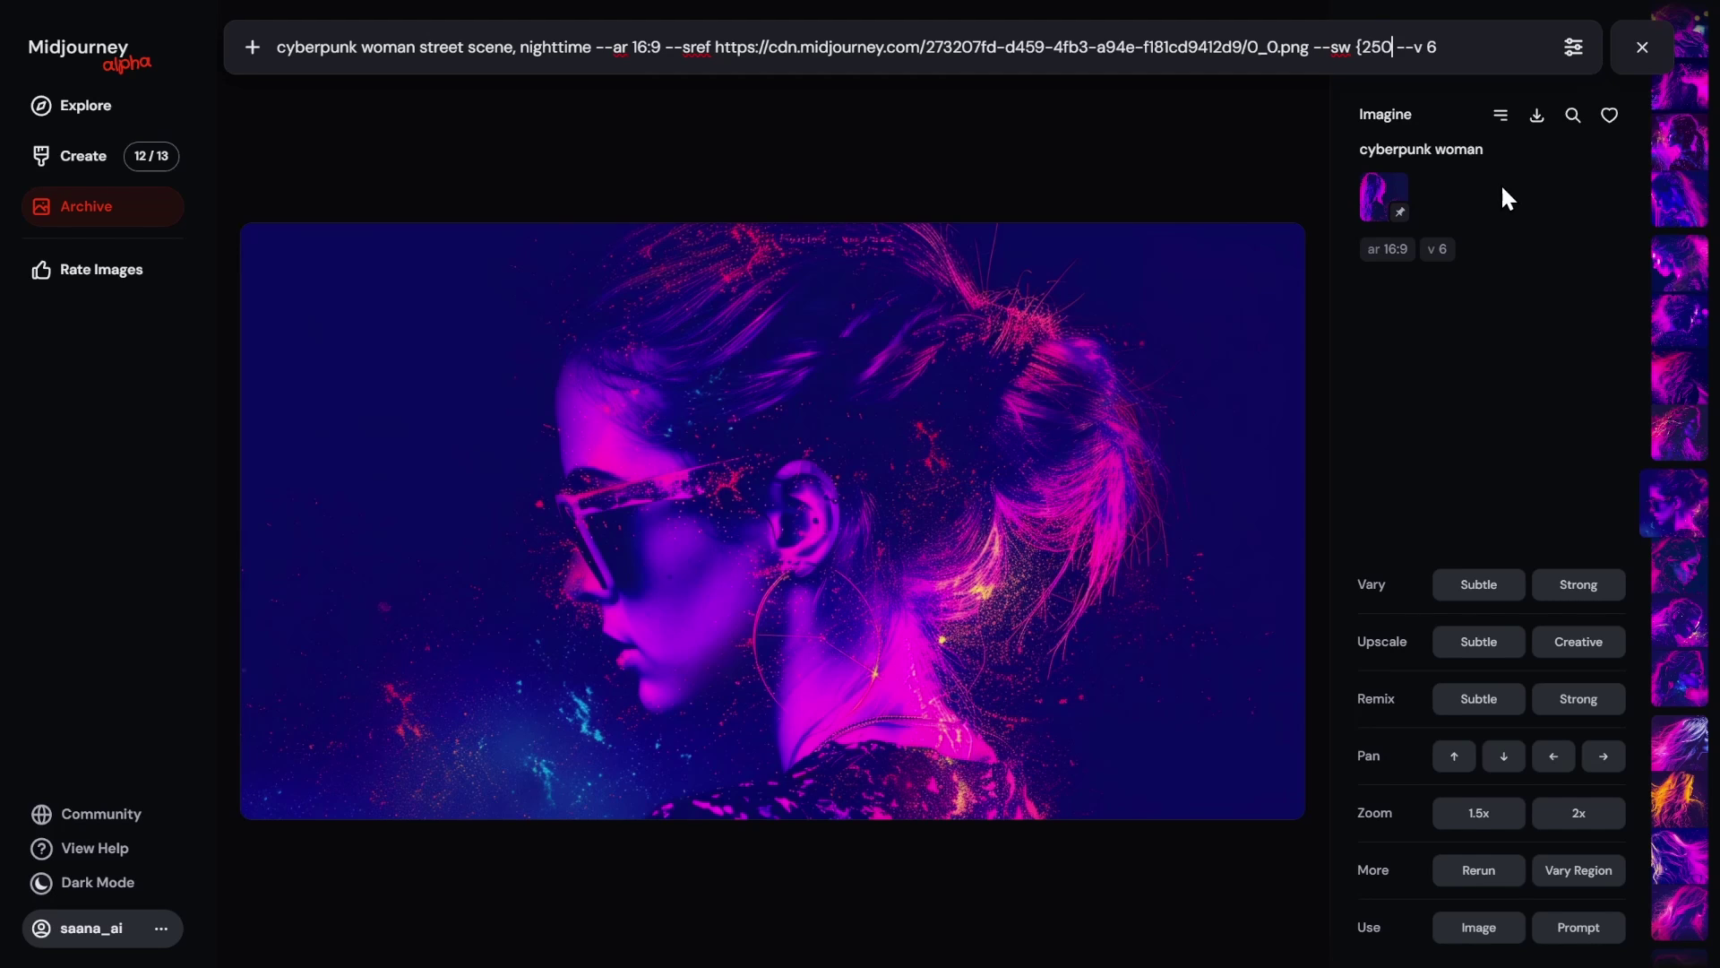
pyautogui.write(', 500, 750, 1000')
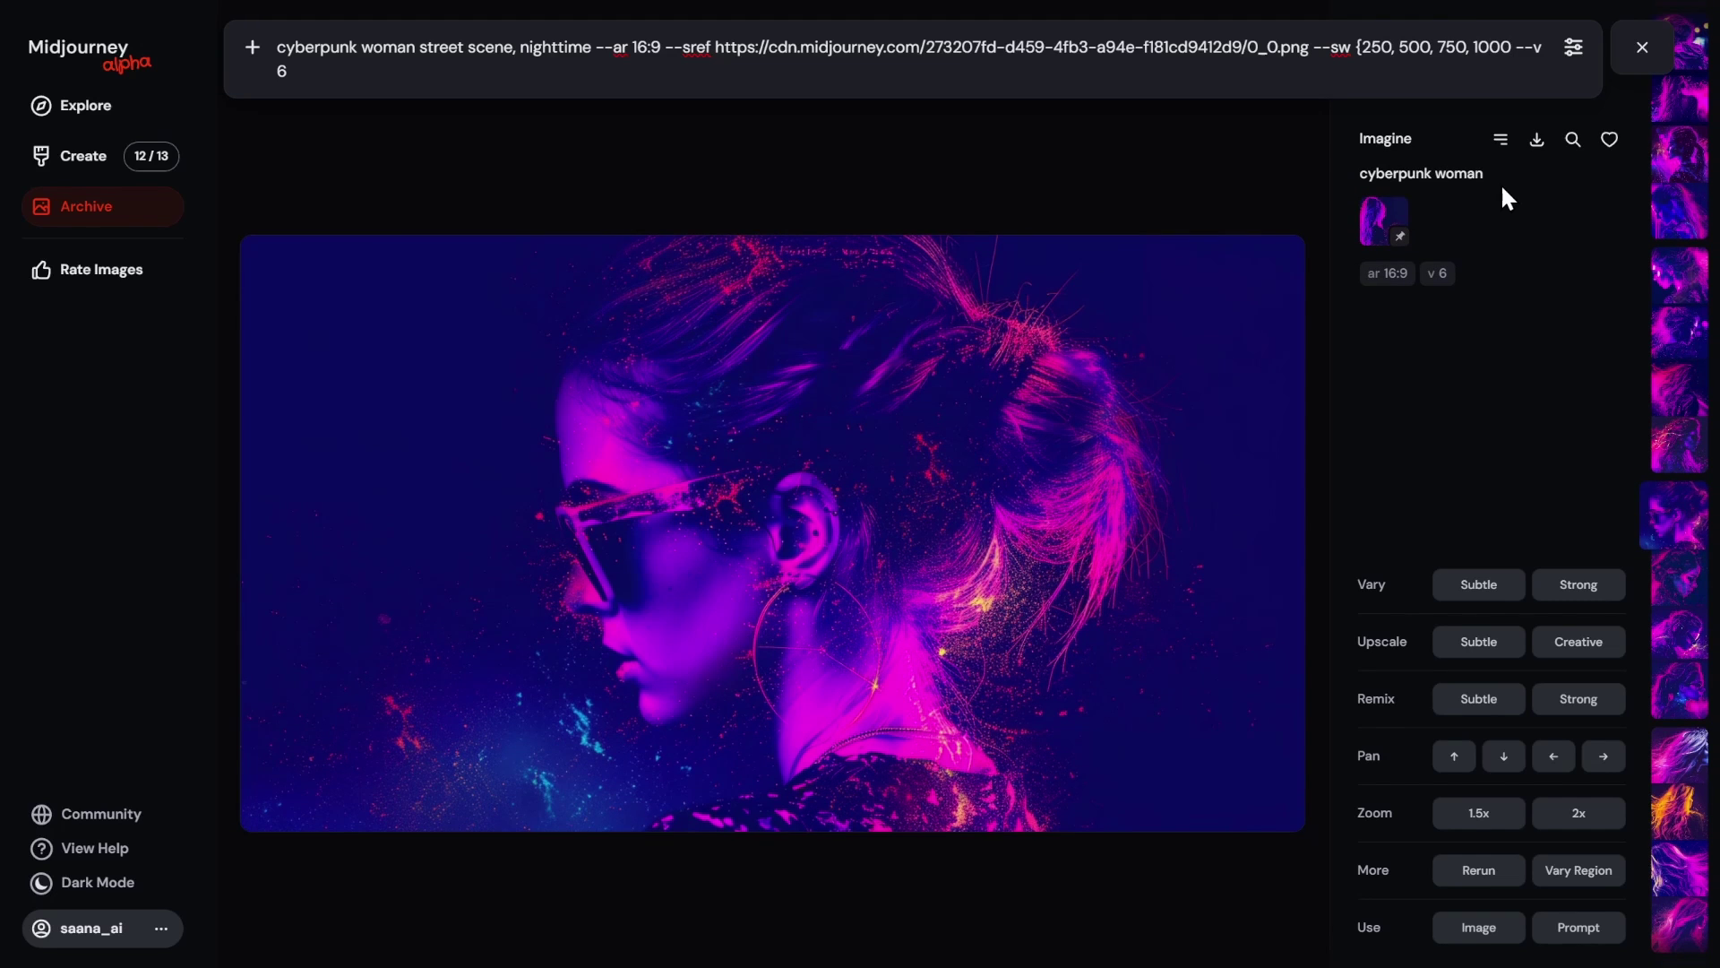
pyautogui.write('}')
pyautogui.press('Return')
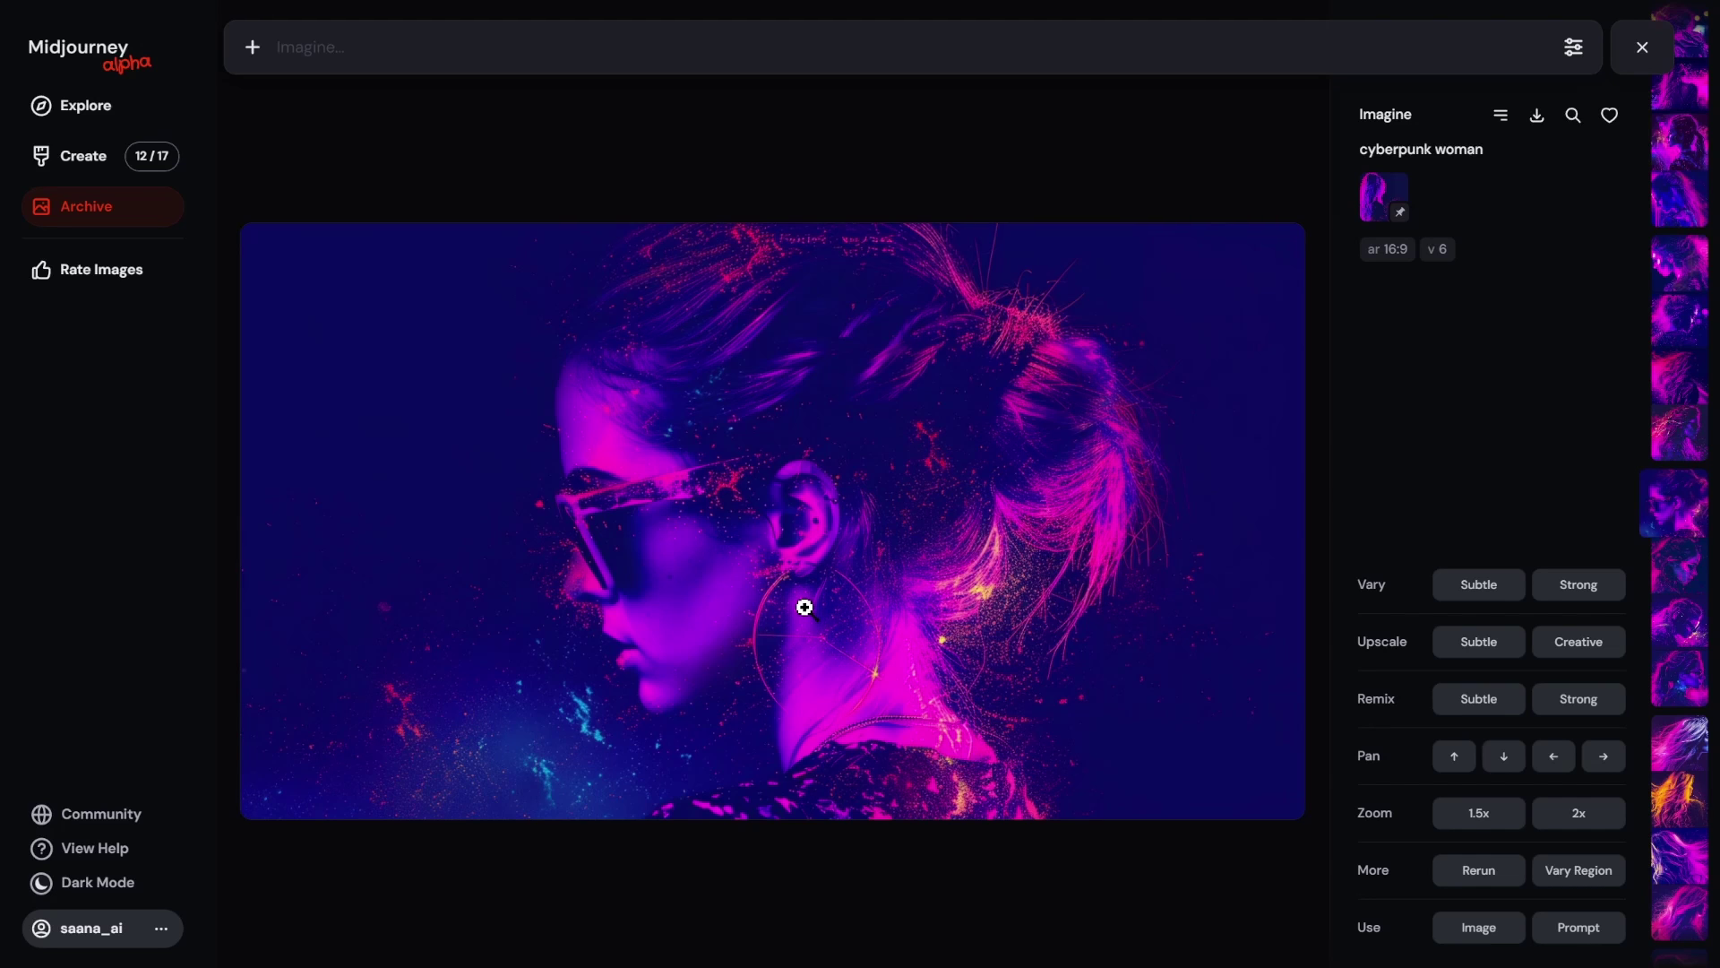
# Step: Scroll the archive to the stylize 250 street scene showing a neon profile with glasses
pyautogui.scroll(1, 805, 607)
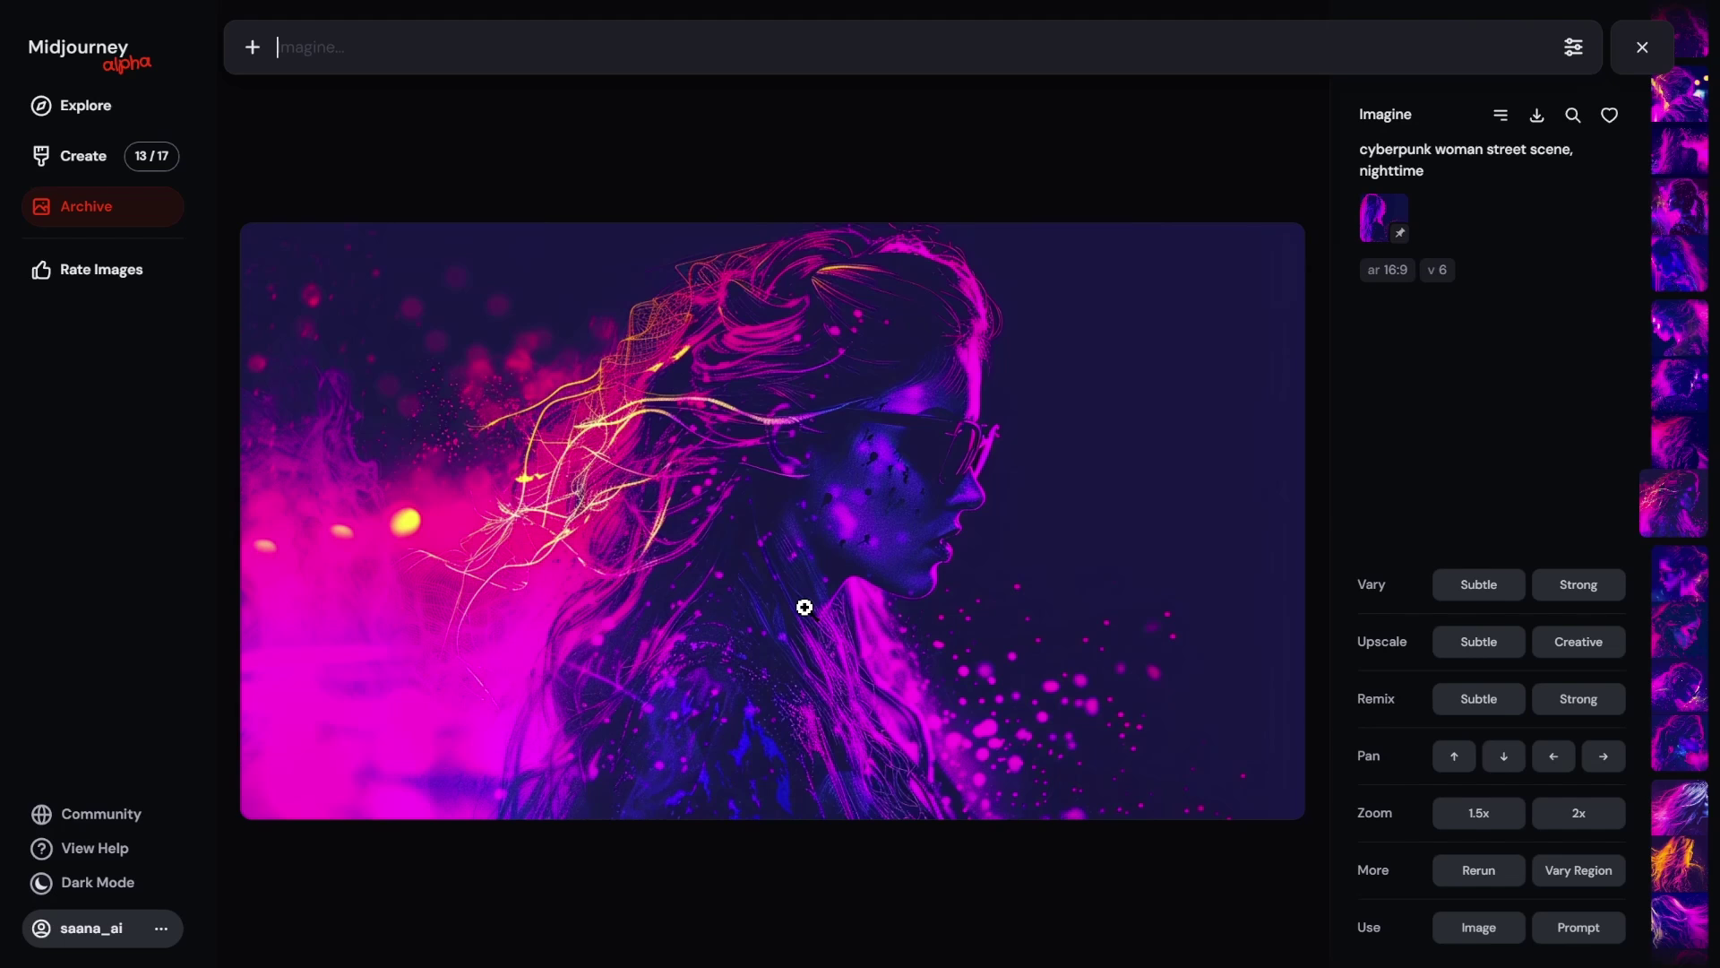
pyautogui.scroll(1, 805, 607)
pyautogui.scroll(1, 805, 608)
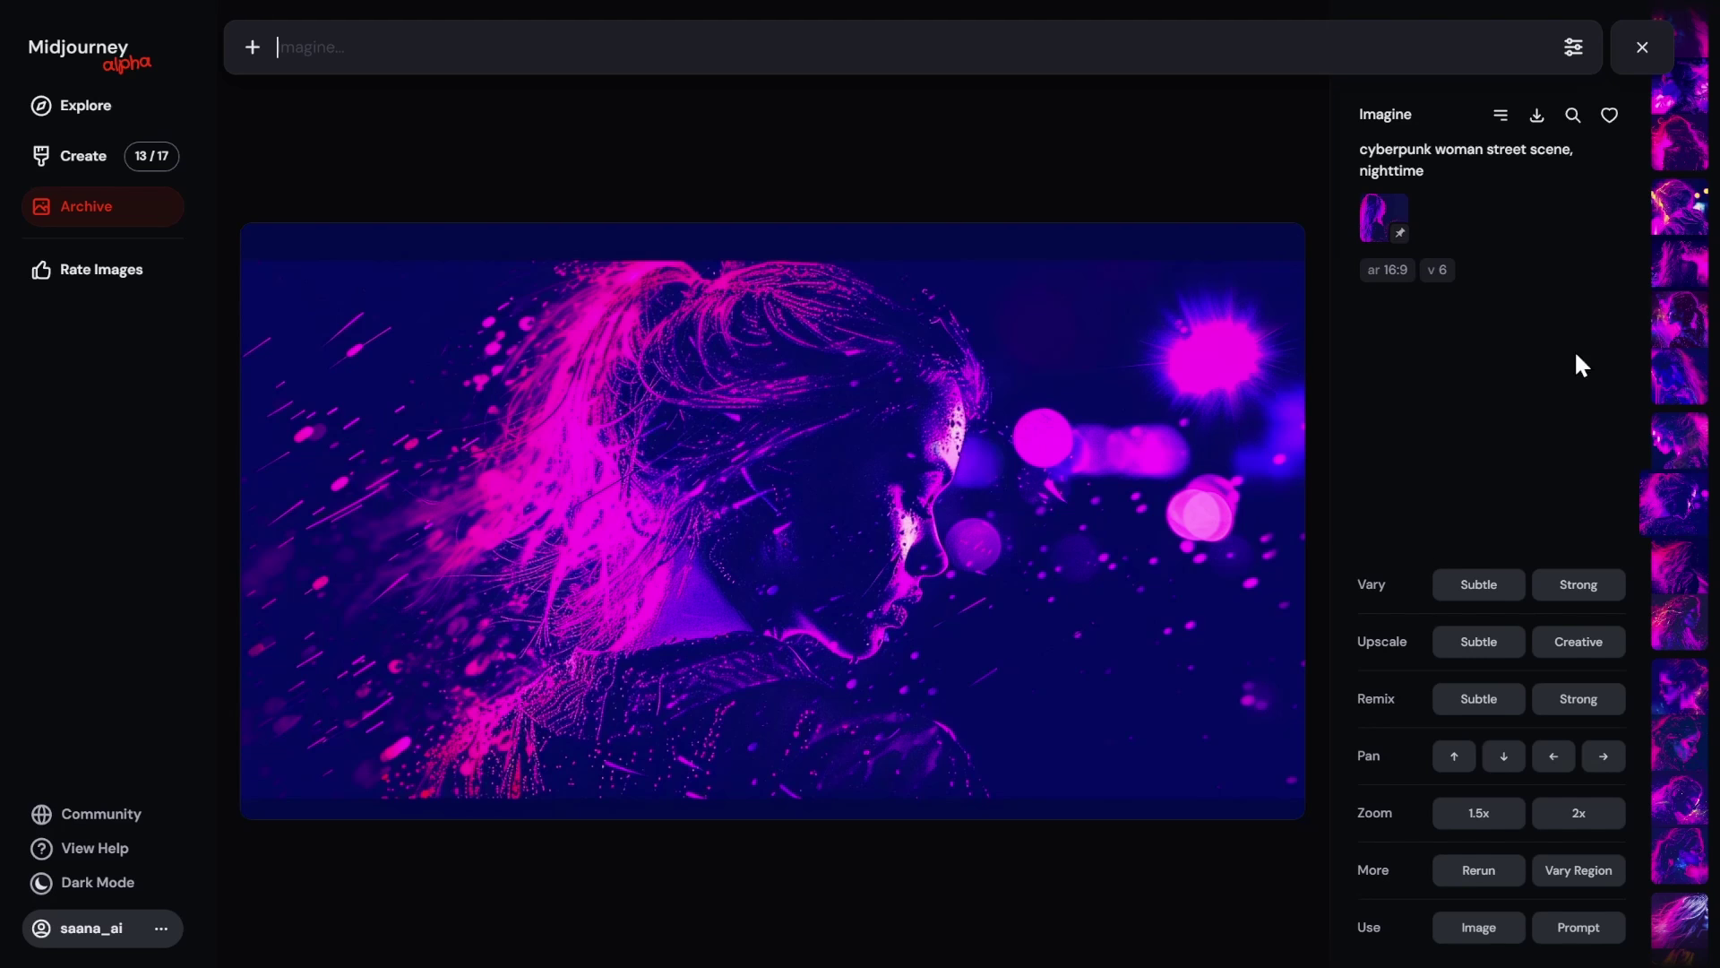
pyautogui.scroll(-2, 1687, 533)
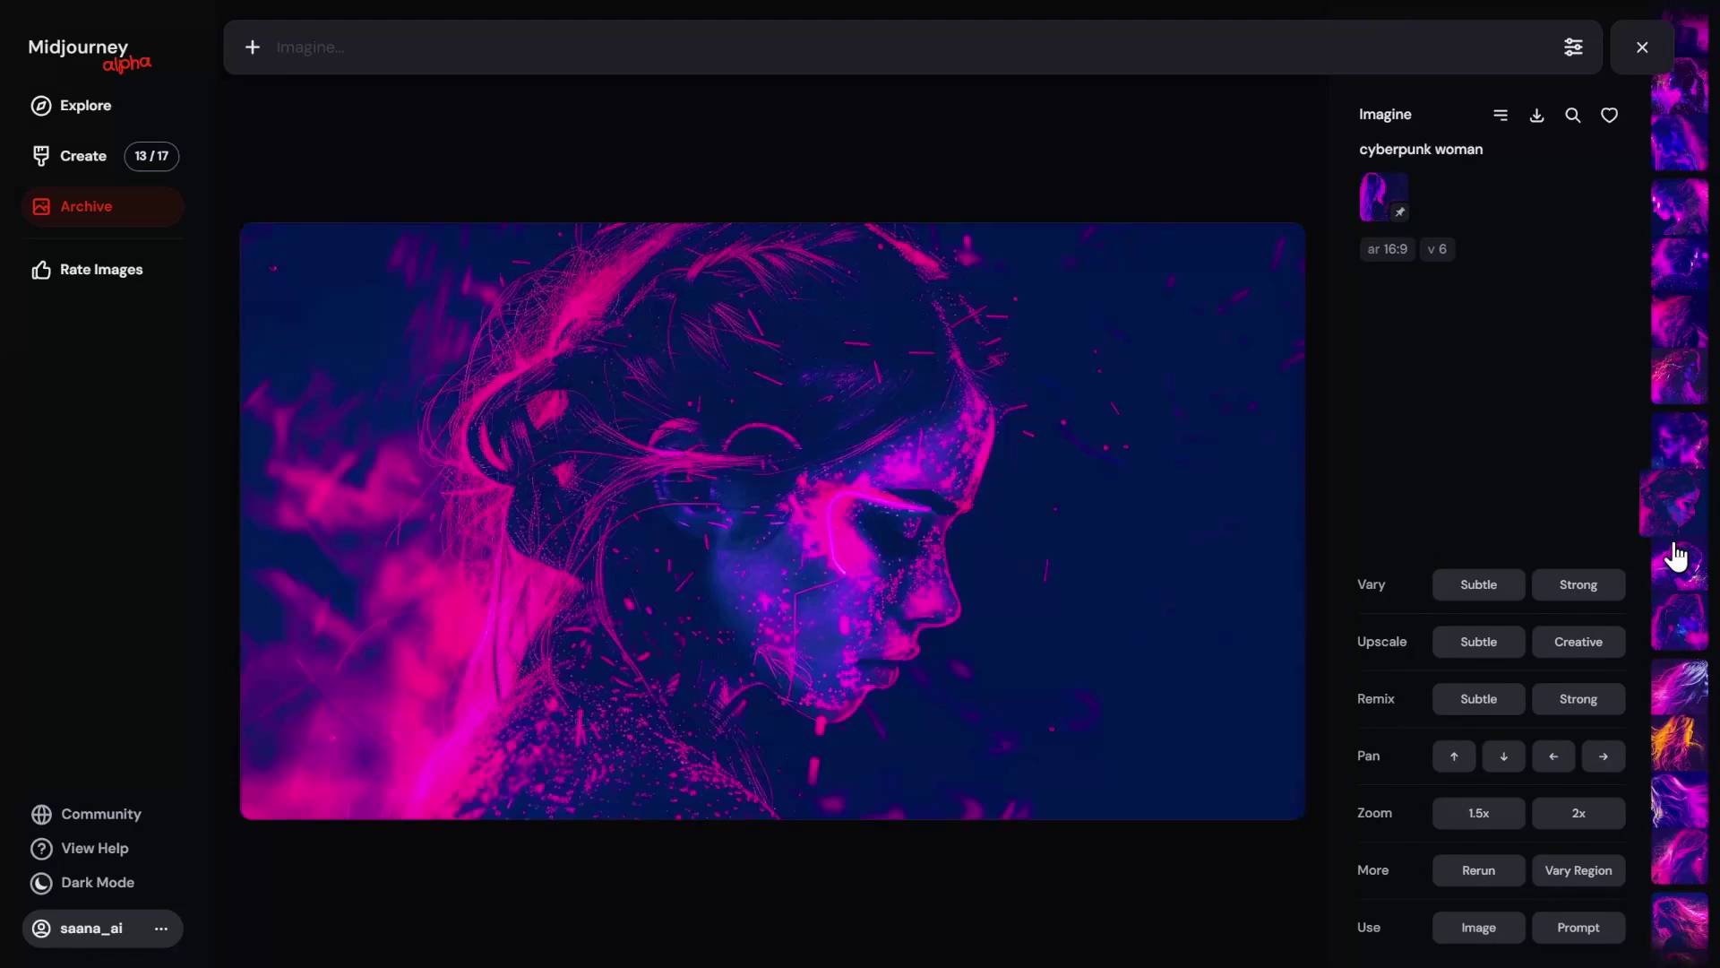
pyautogui.scroll(-2, 1674, 555)
pyautogui.scroll(2, 1674, 556)
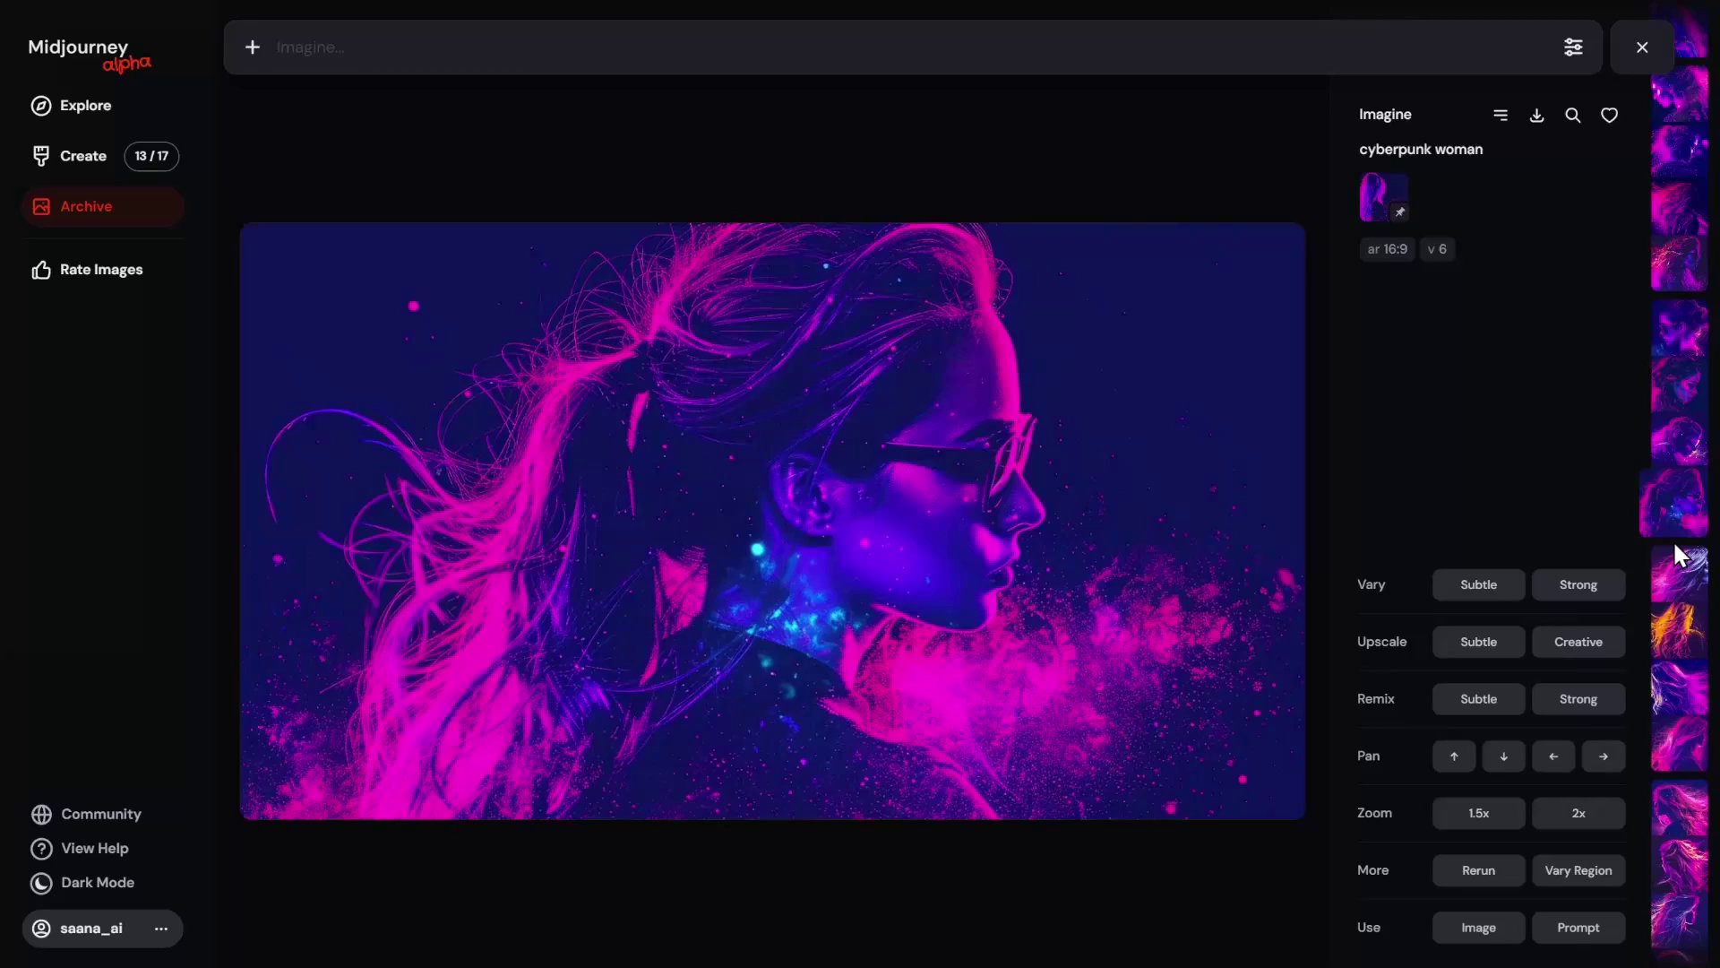
pyautogui.scroll(-3, 1673, 556)
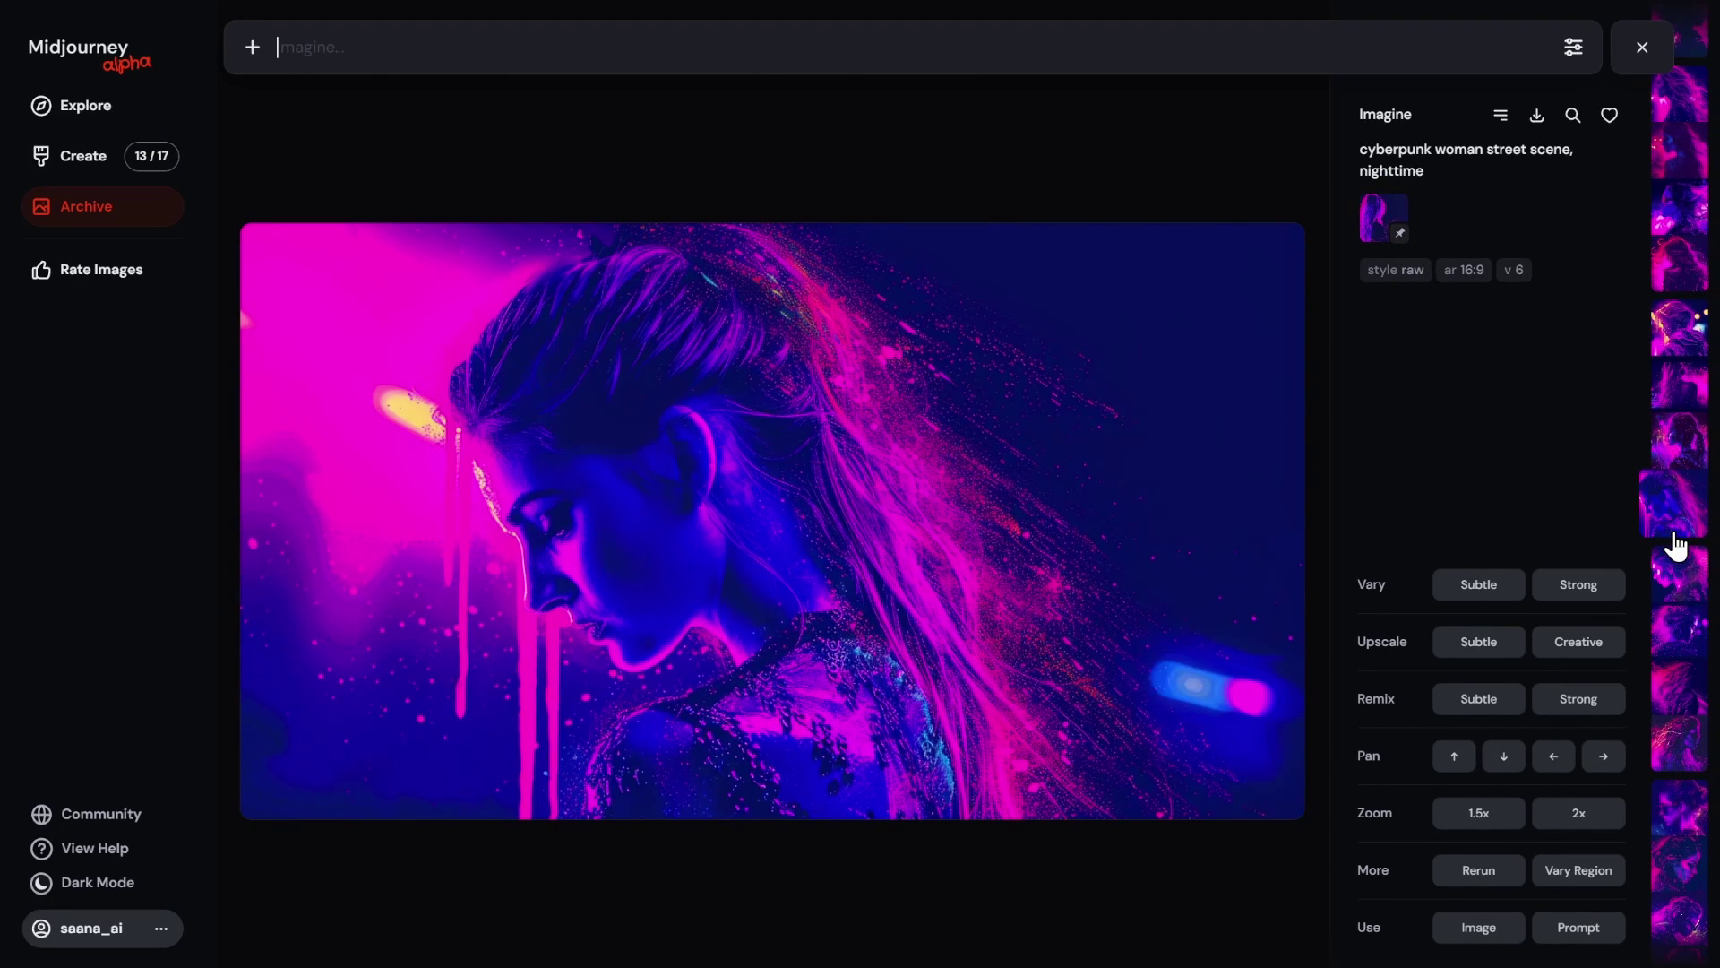
pyautogui.scroll(-1, 1676, 546)
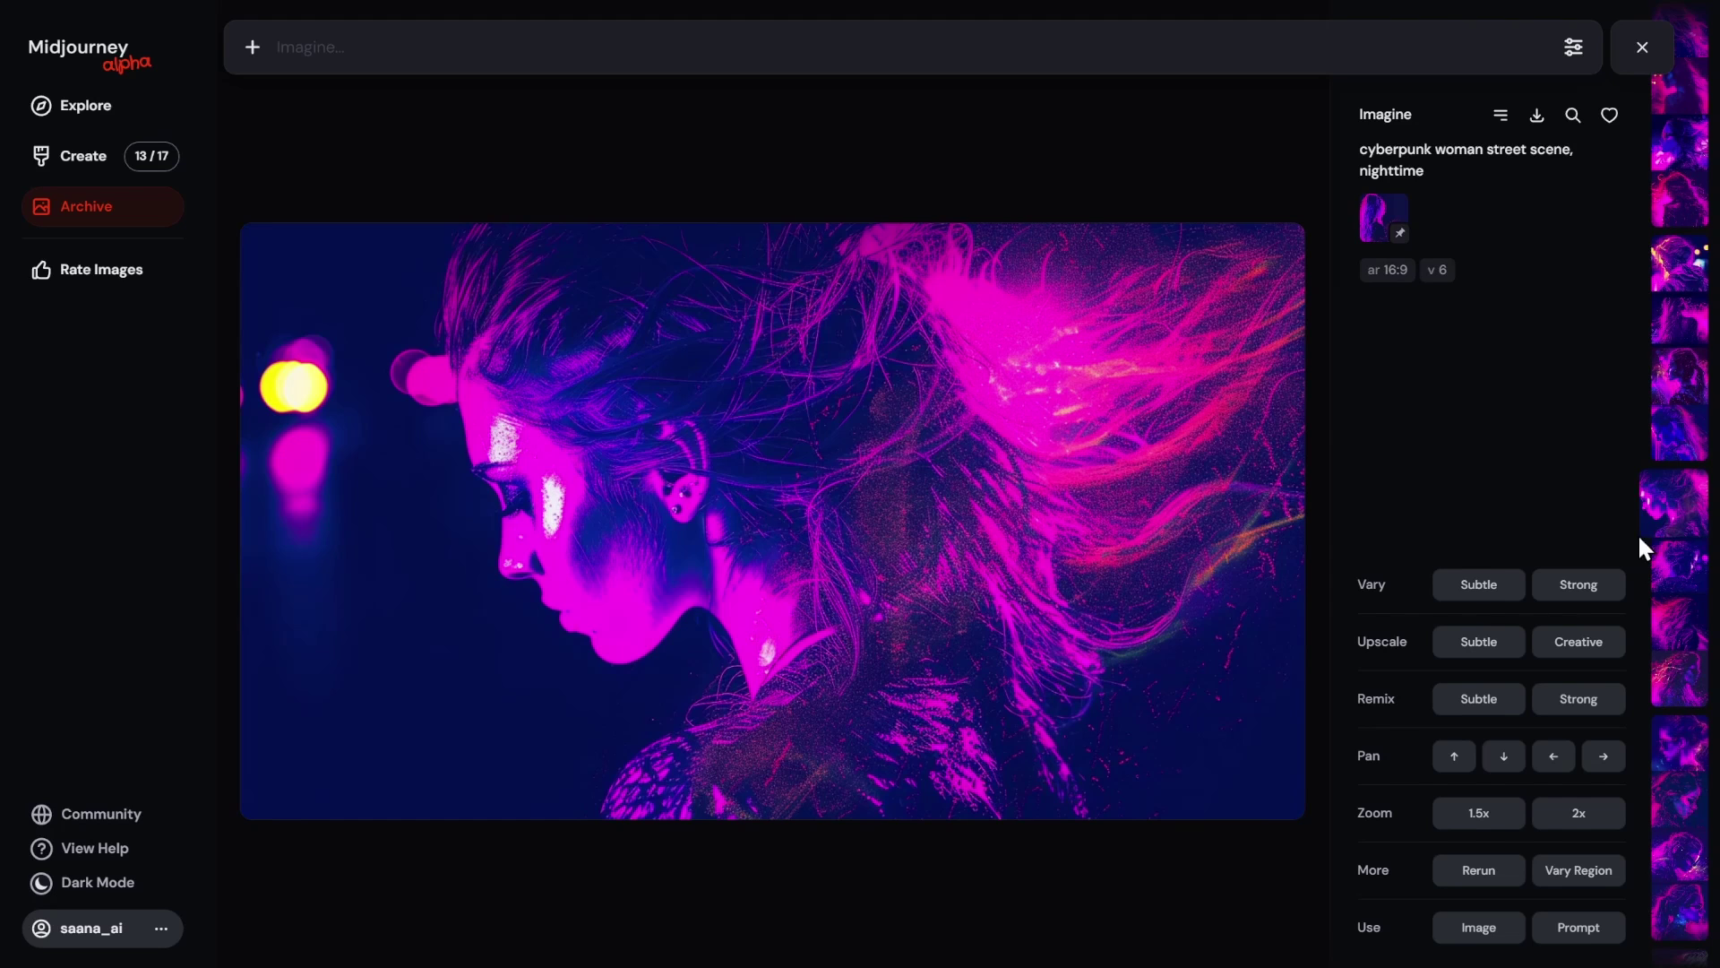
pyautogui.scroll(1, 1674, 529)
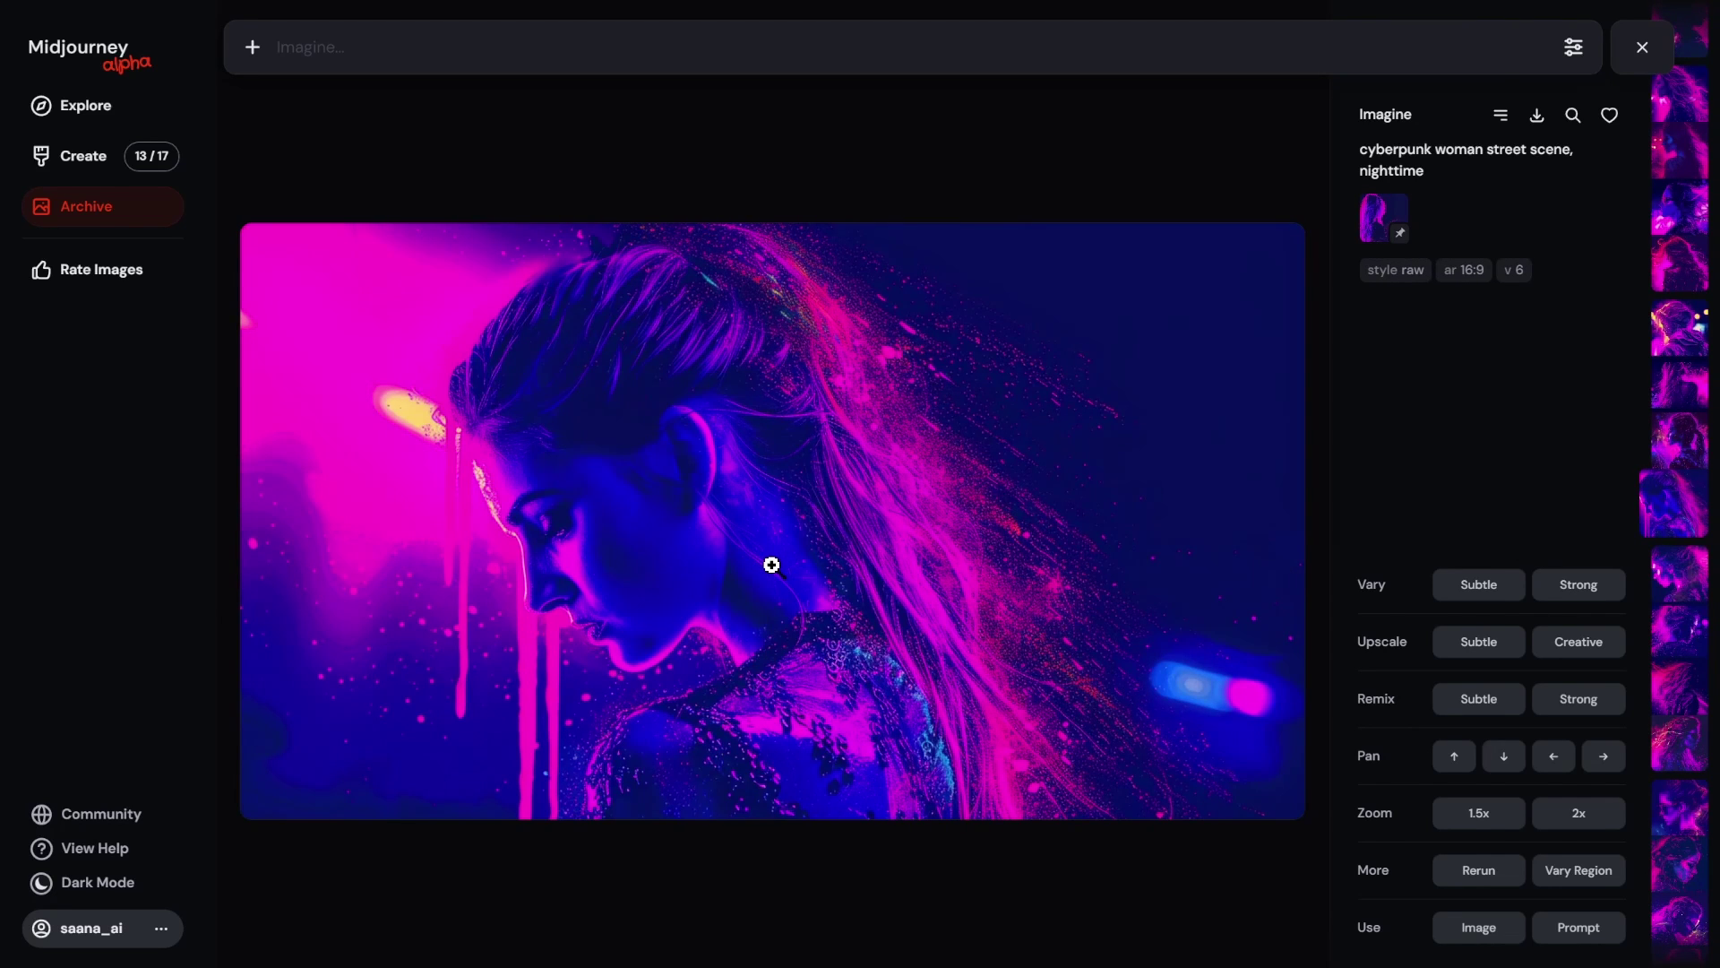
pyautogui.scroll(-1, 771, 564)
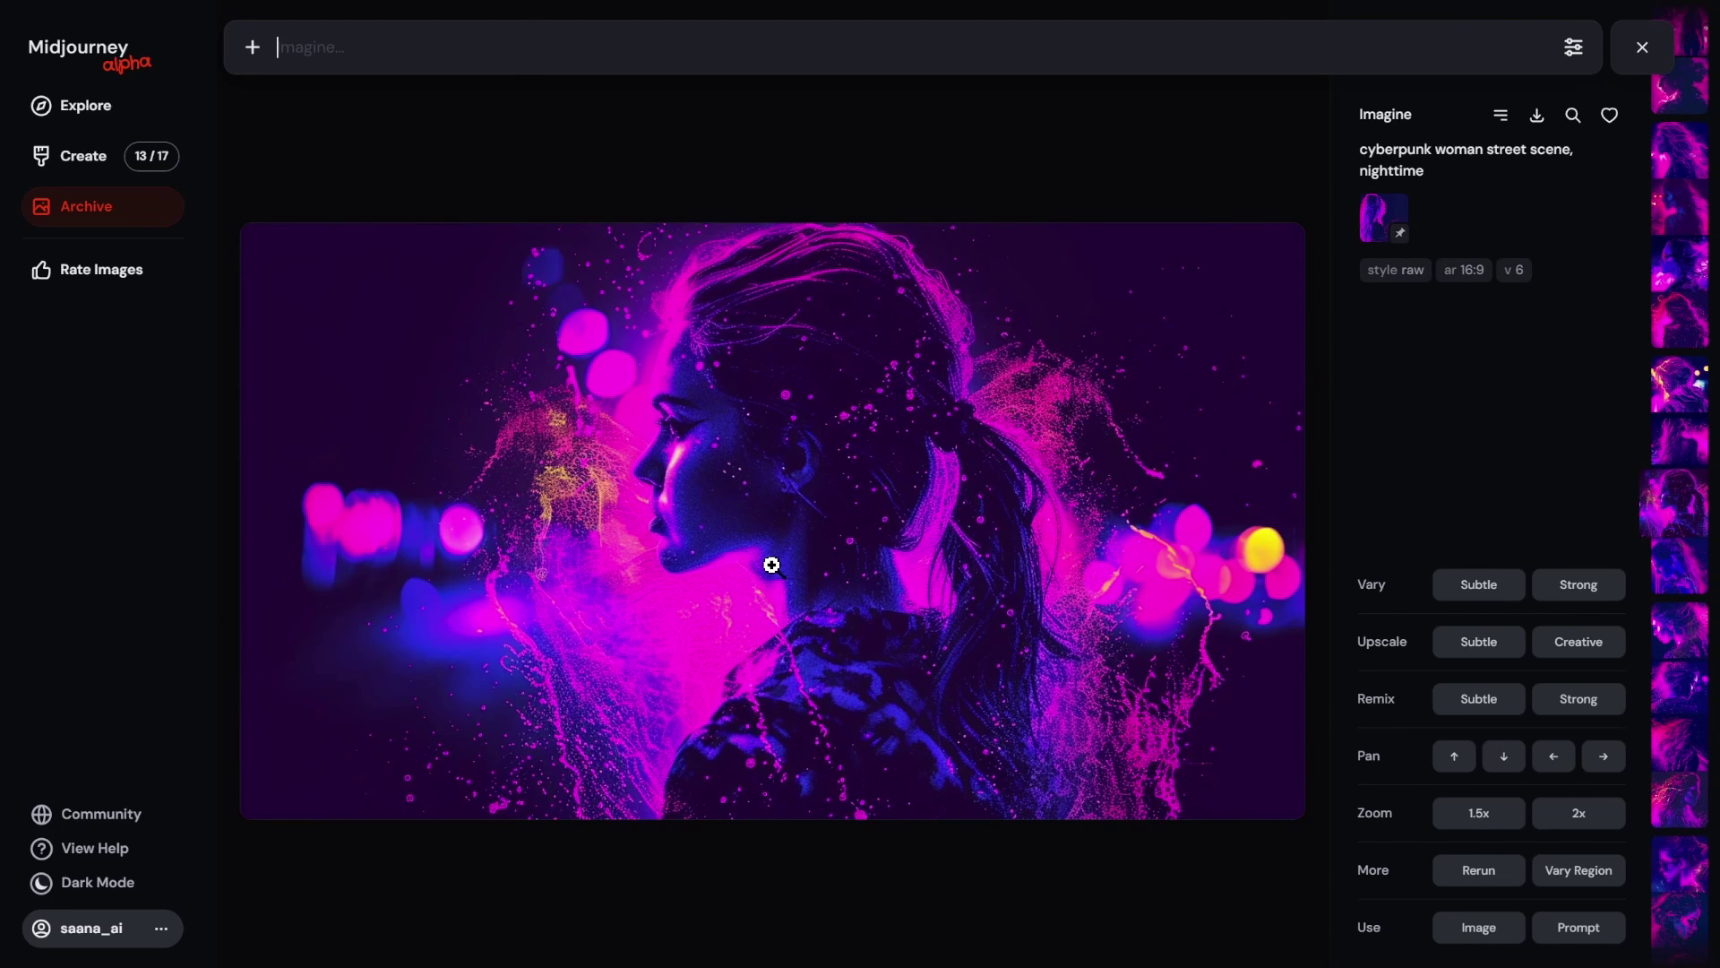
pyautogui.scroll(-1, 771, 564)
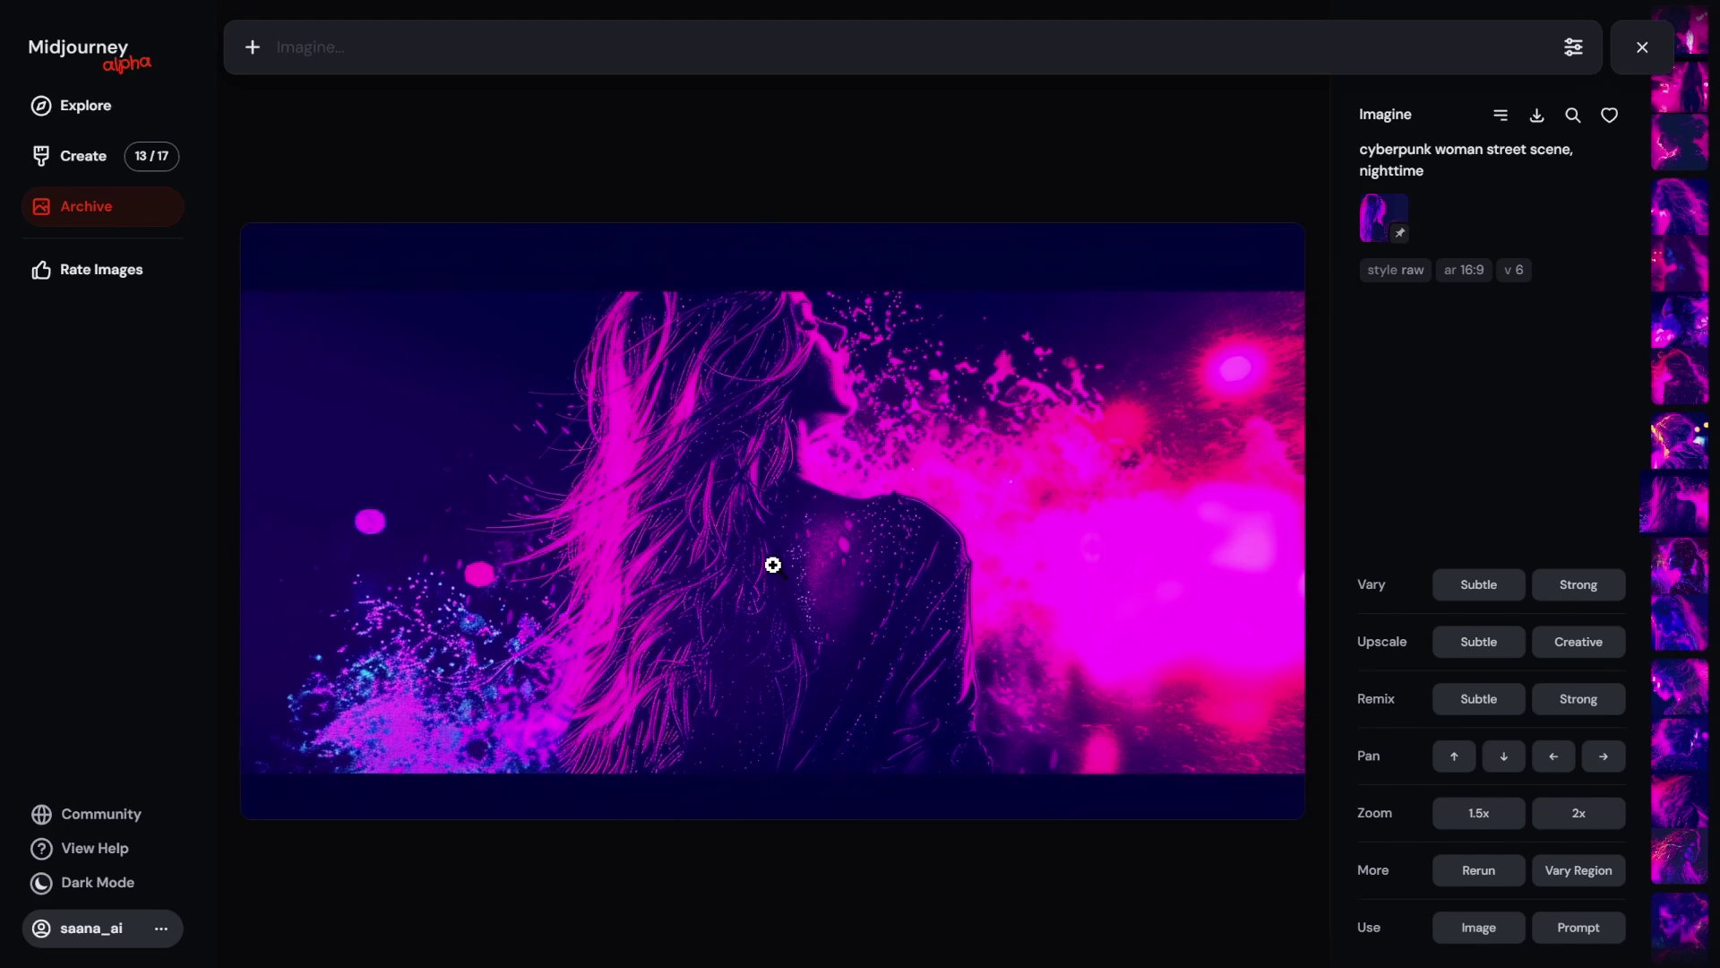
pyautogui.scroll(-1, 773, 564)
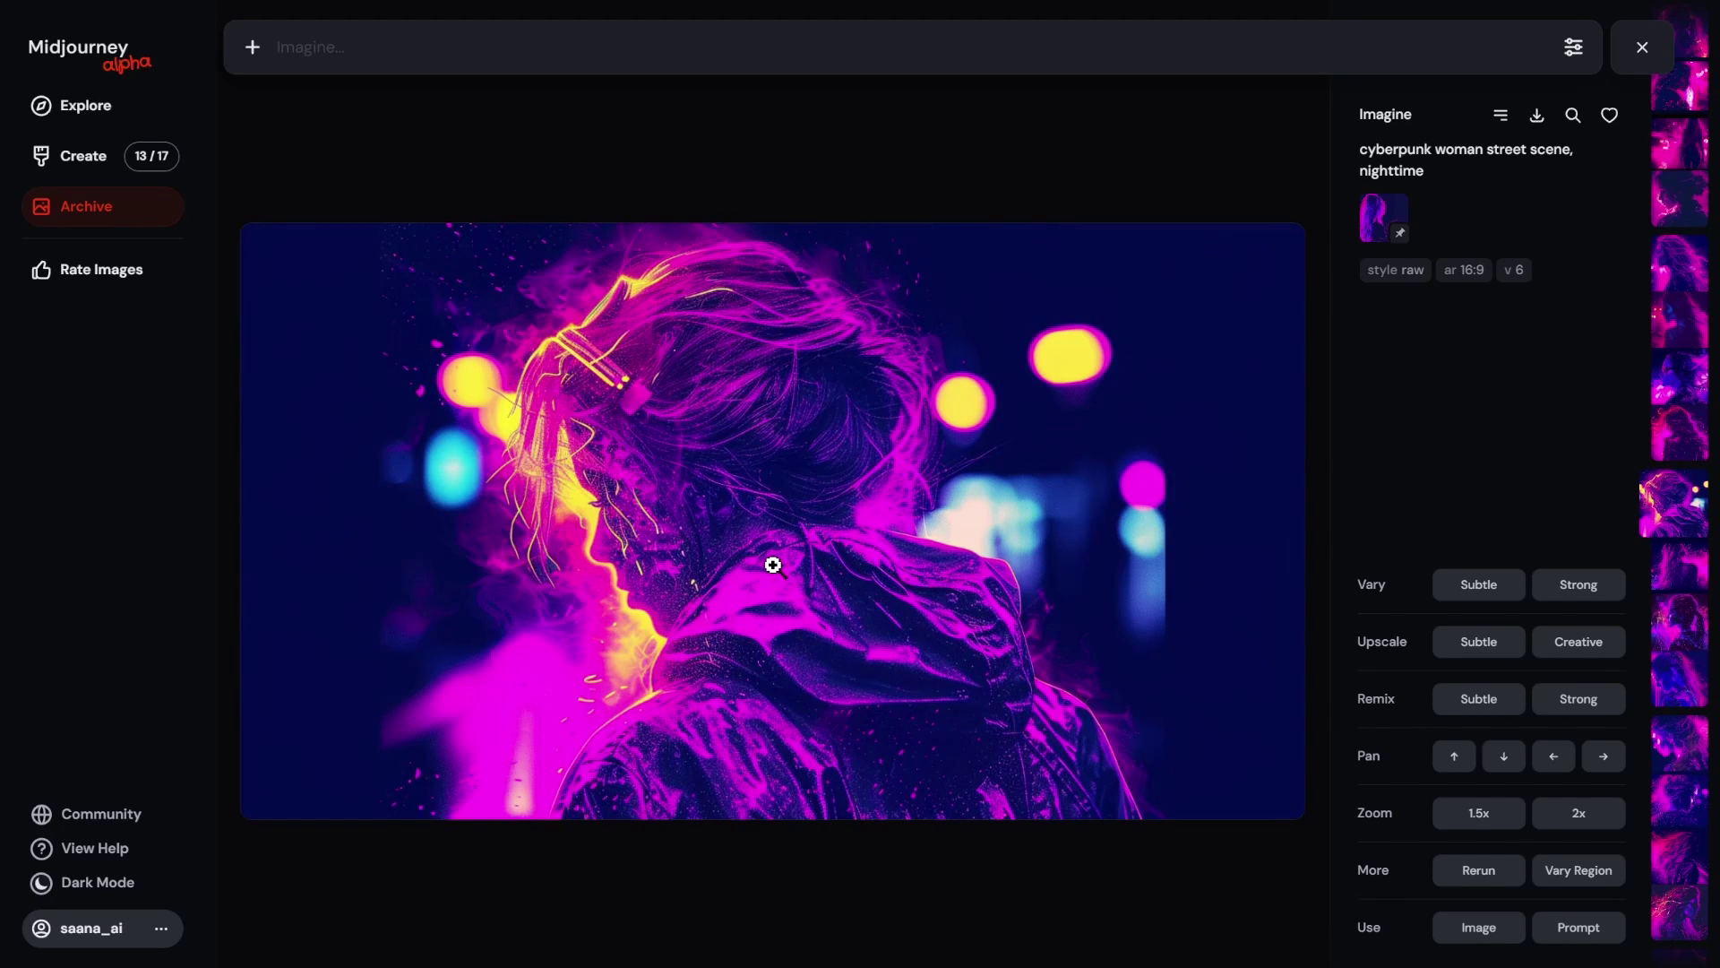
pyautogui.scroll(-1, 772, 564)
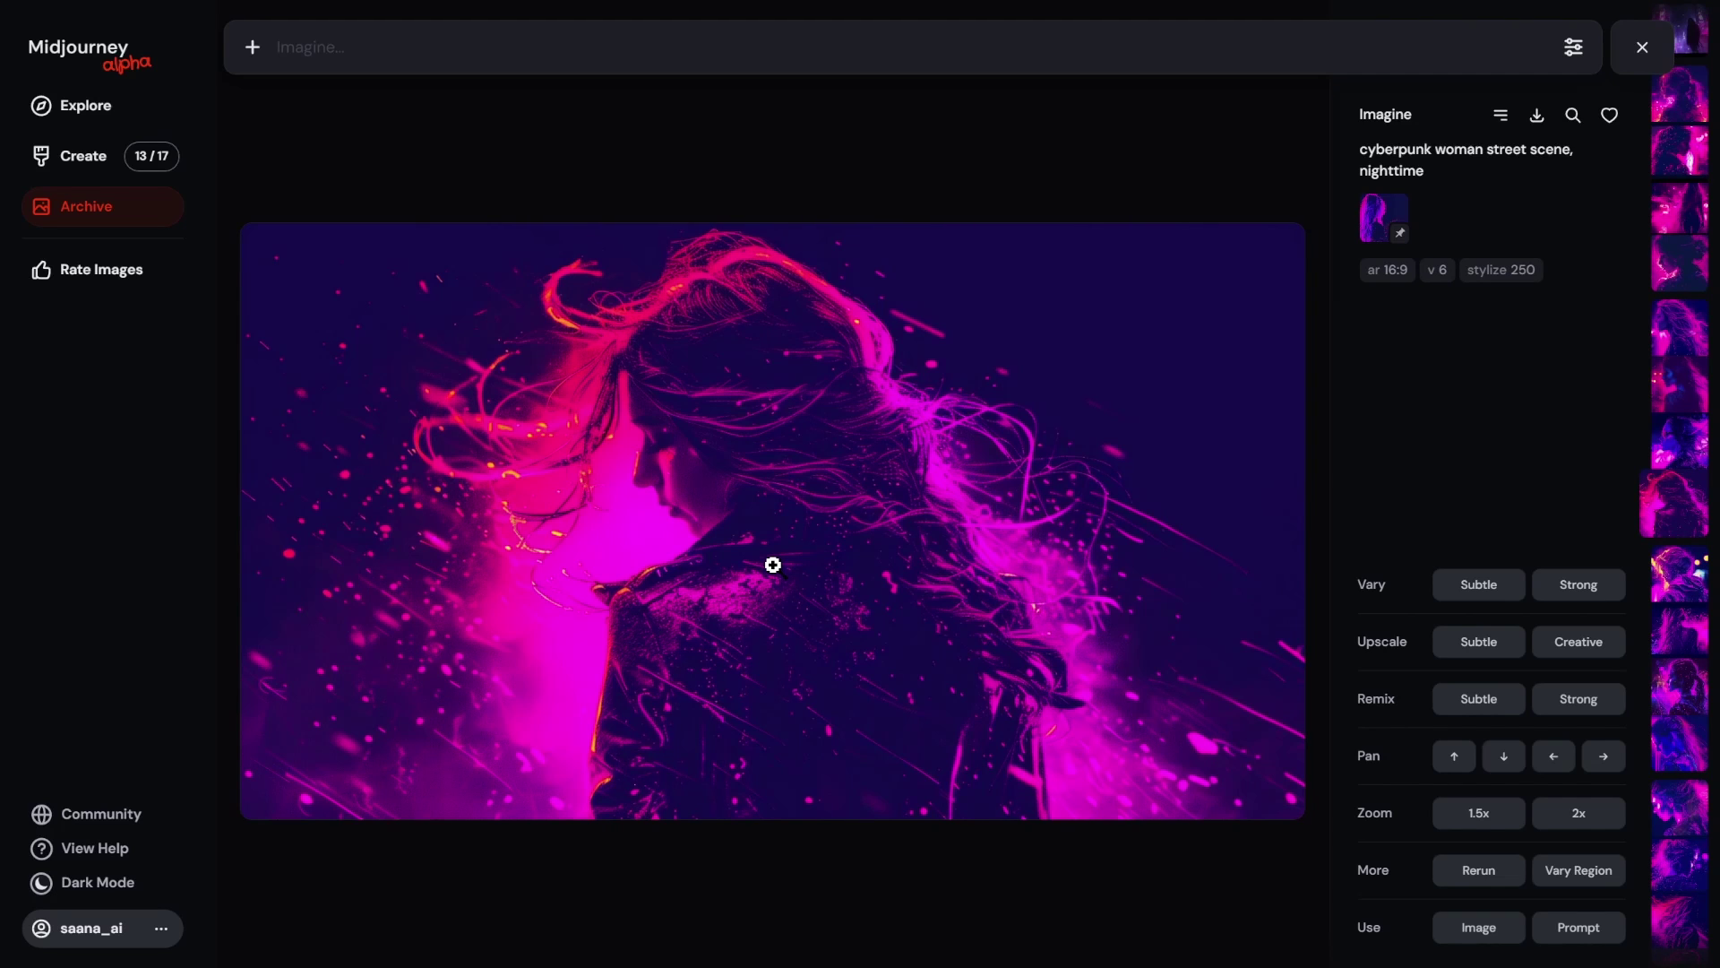
pyautogui.scroll(-1, 772, 565)
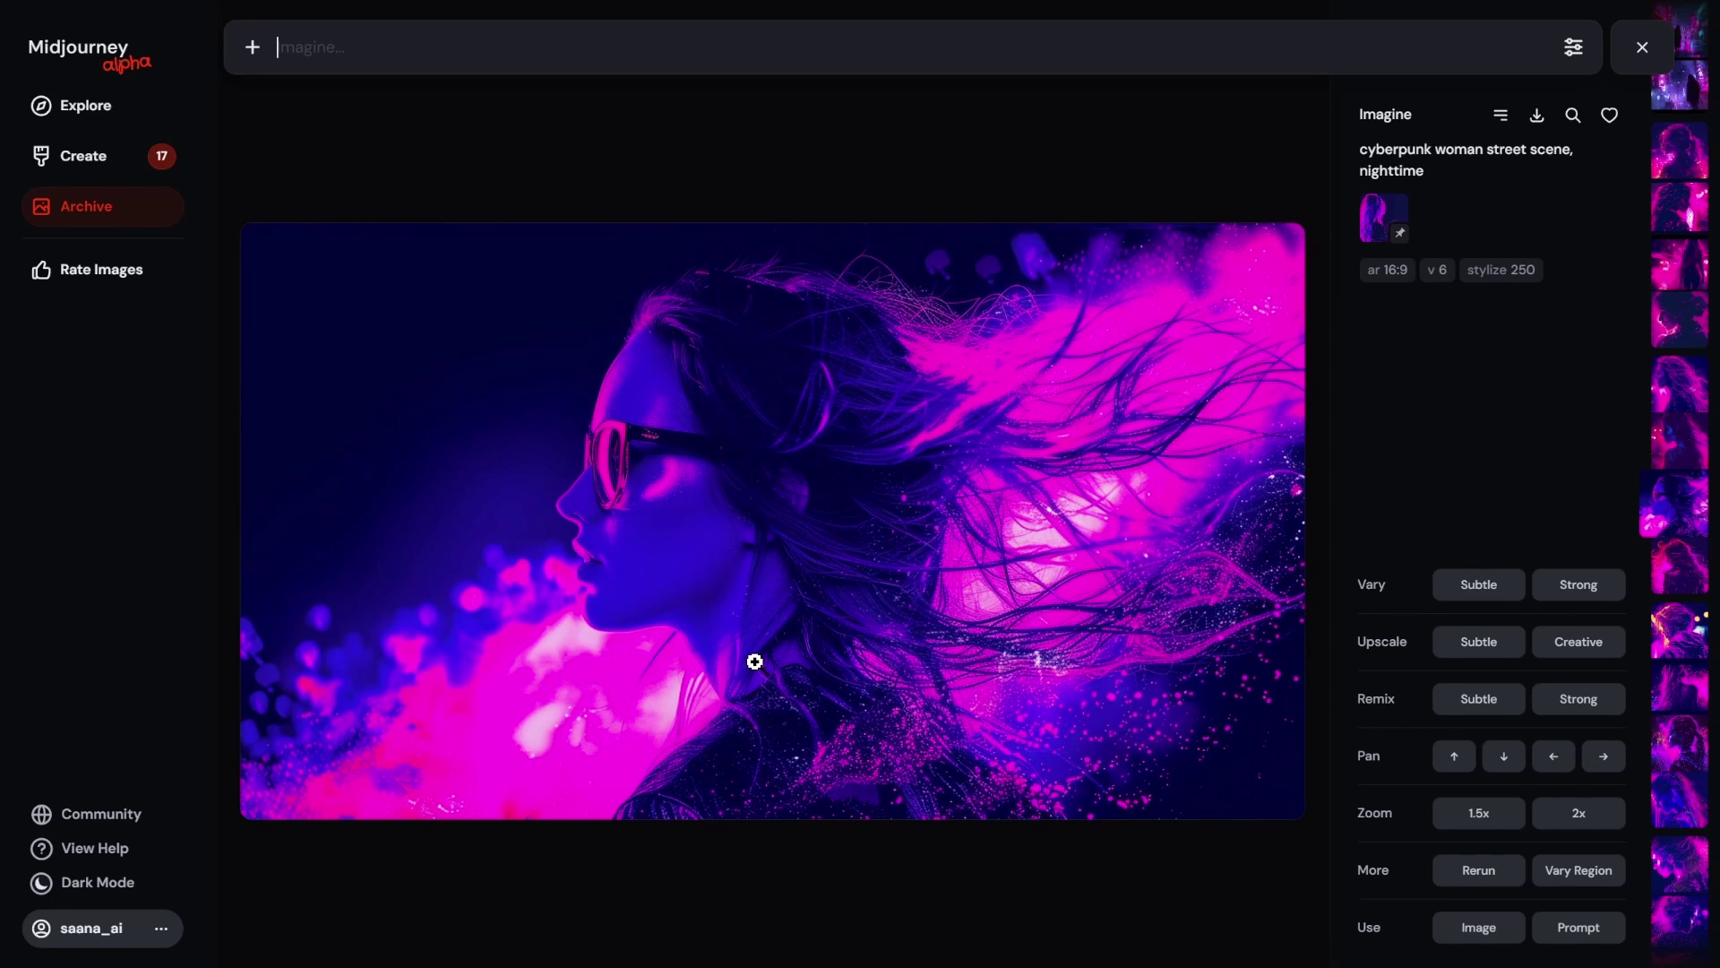
# Step: Scroll through the stylize 500 street scenes, stopping on the sw 0 rainy-street silhouette
pyautogui.scroll(-1, 755, 661)
pyautogui.scroll(-1, 754, 661)
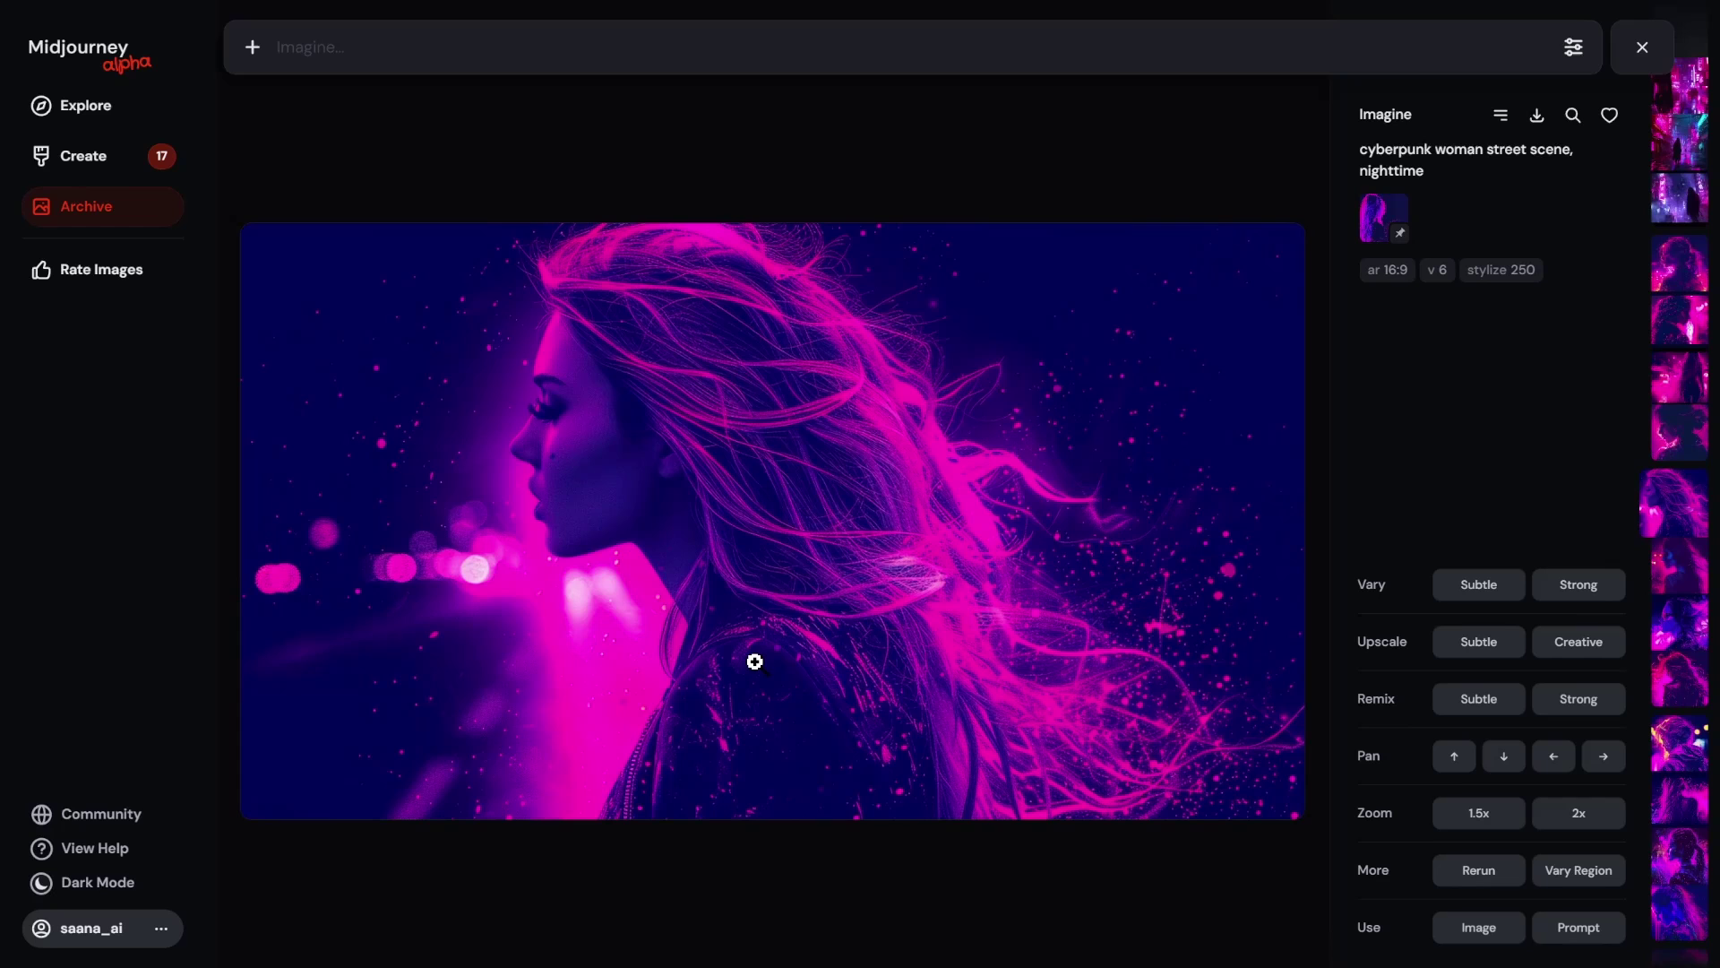
pyautogui.scroll(-1, 754, 661)
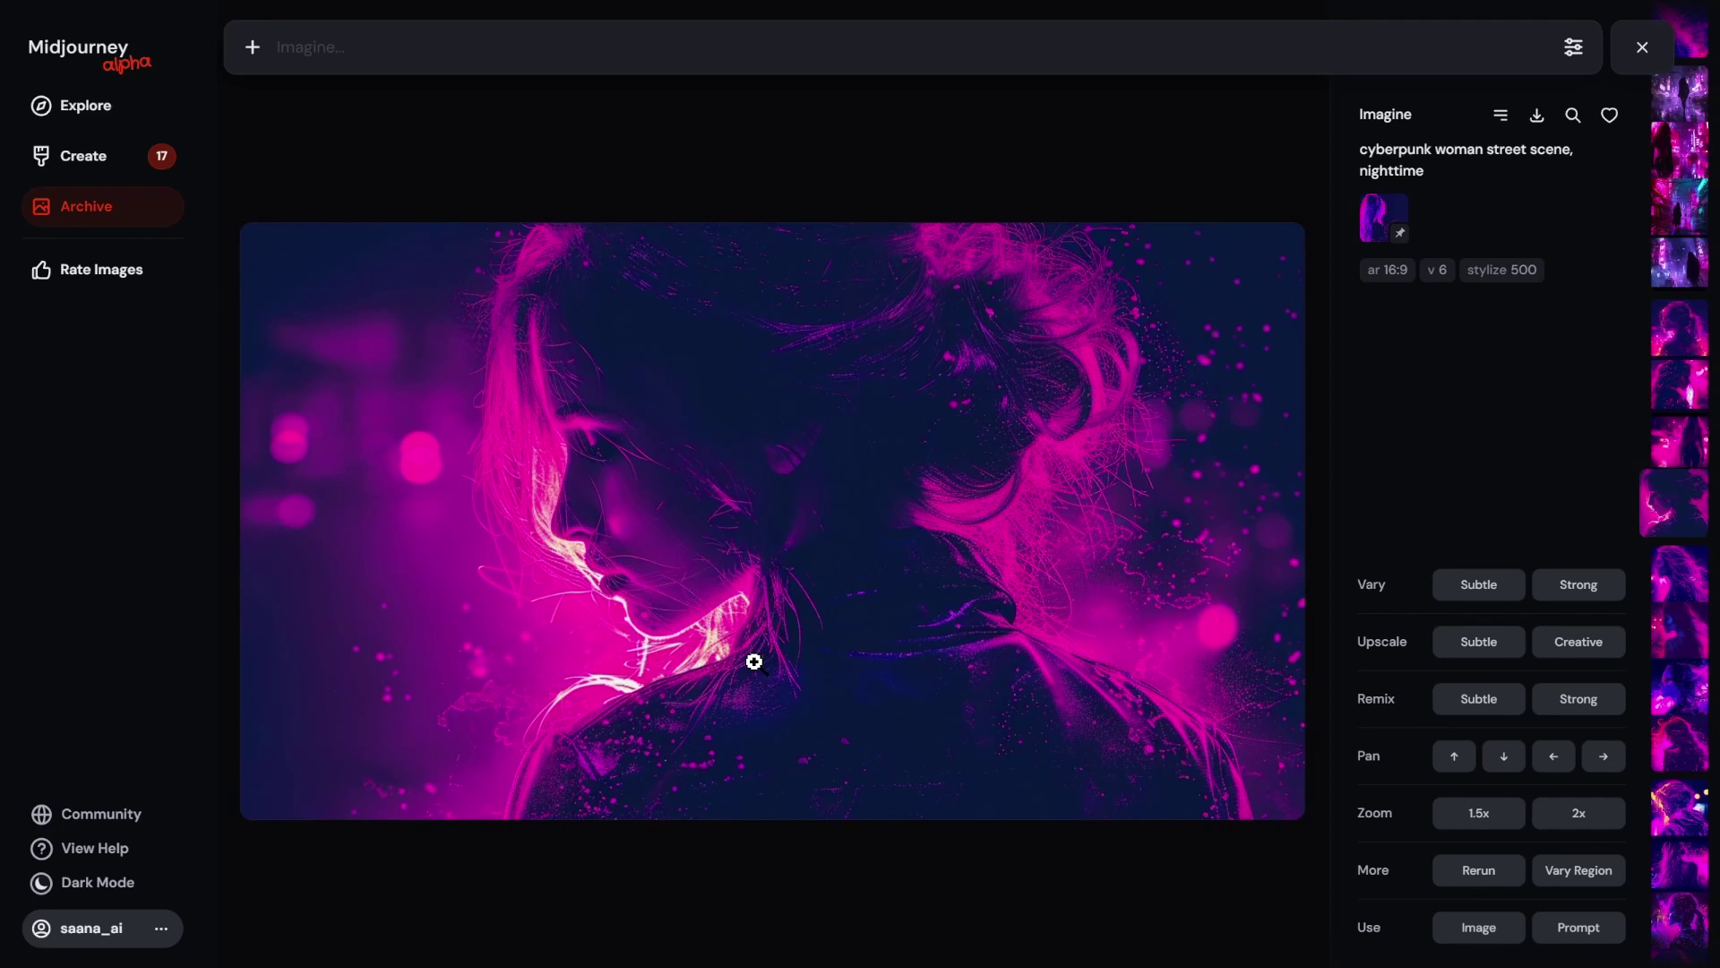
pyautogui.scroll(-1, 754, 661)
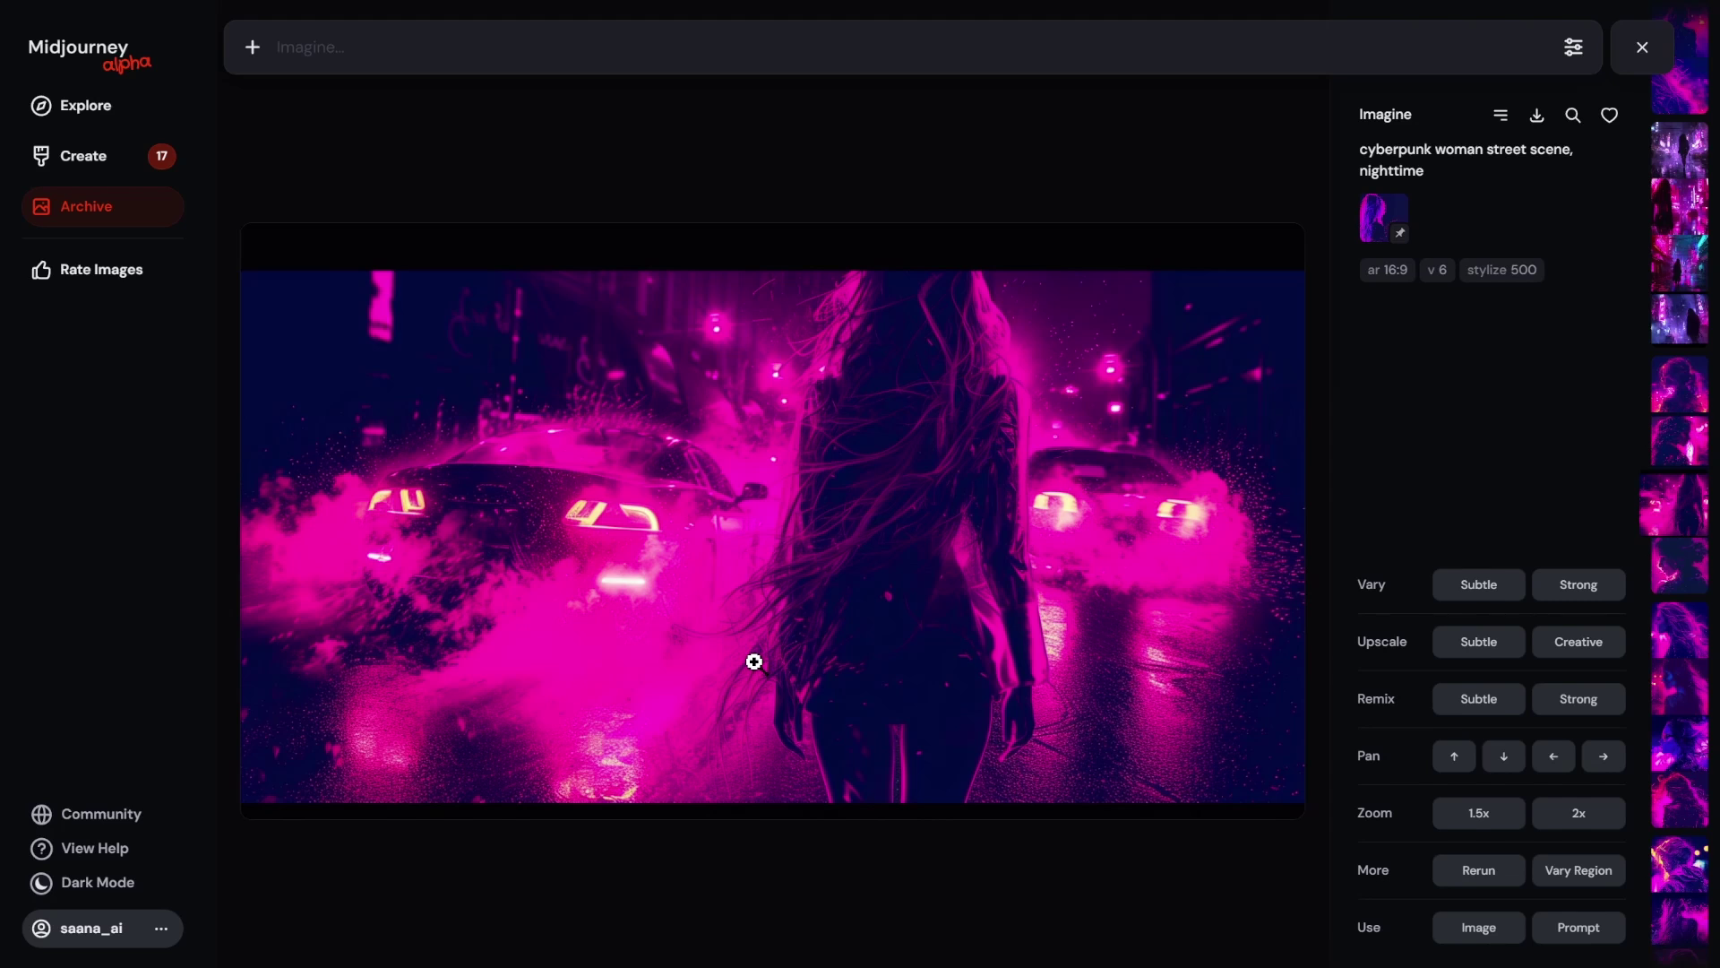
pyautogui.scroll(-1, 754, 661)
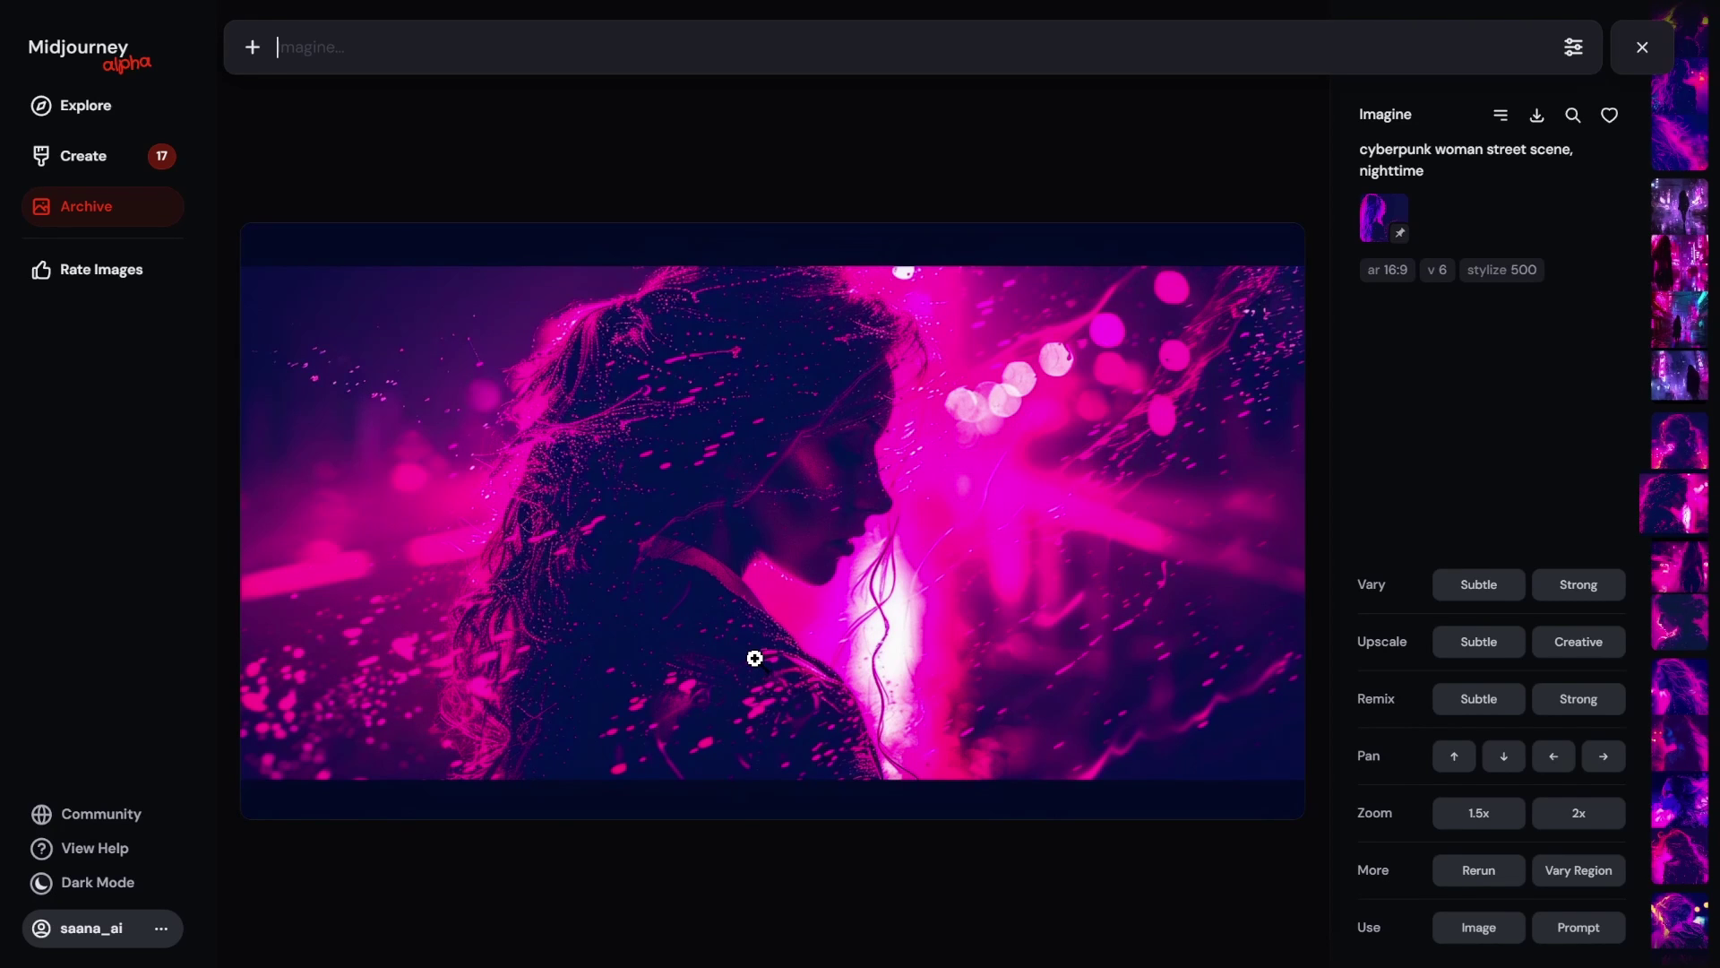
pyautogui.scroll(-1, 754, 659)
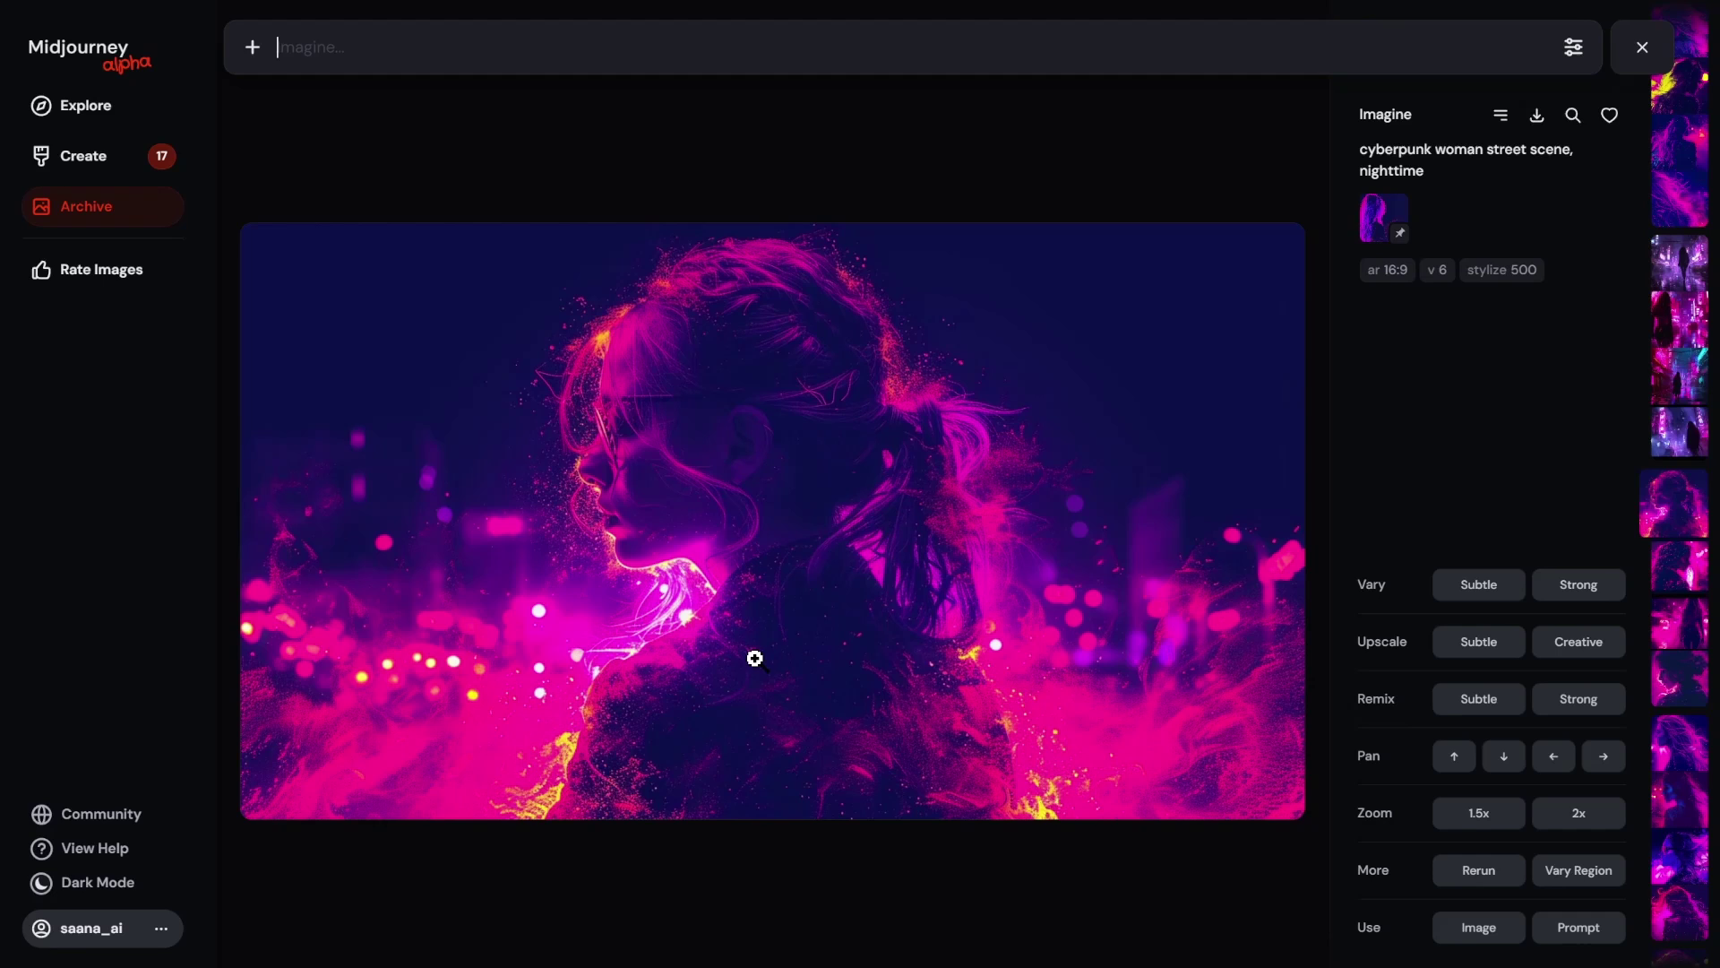
pyautogui.scroll(-1, 753, 659)
pyautogui.scroll(1, 752, 659)
pyautogui.scroll(1, 918, 780)
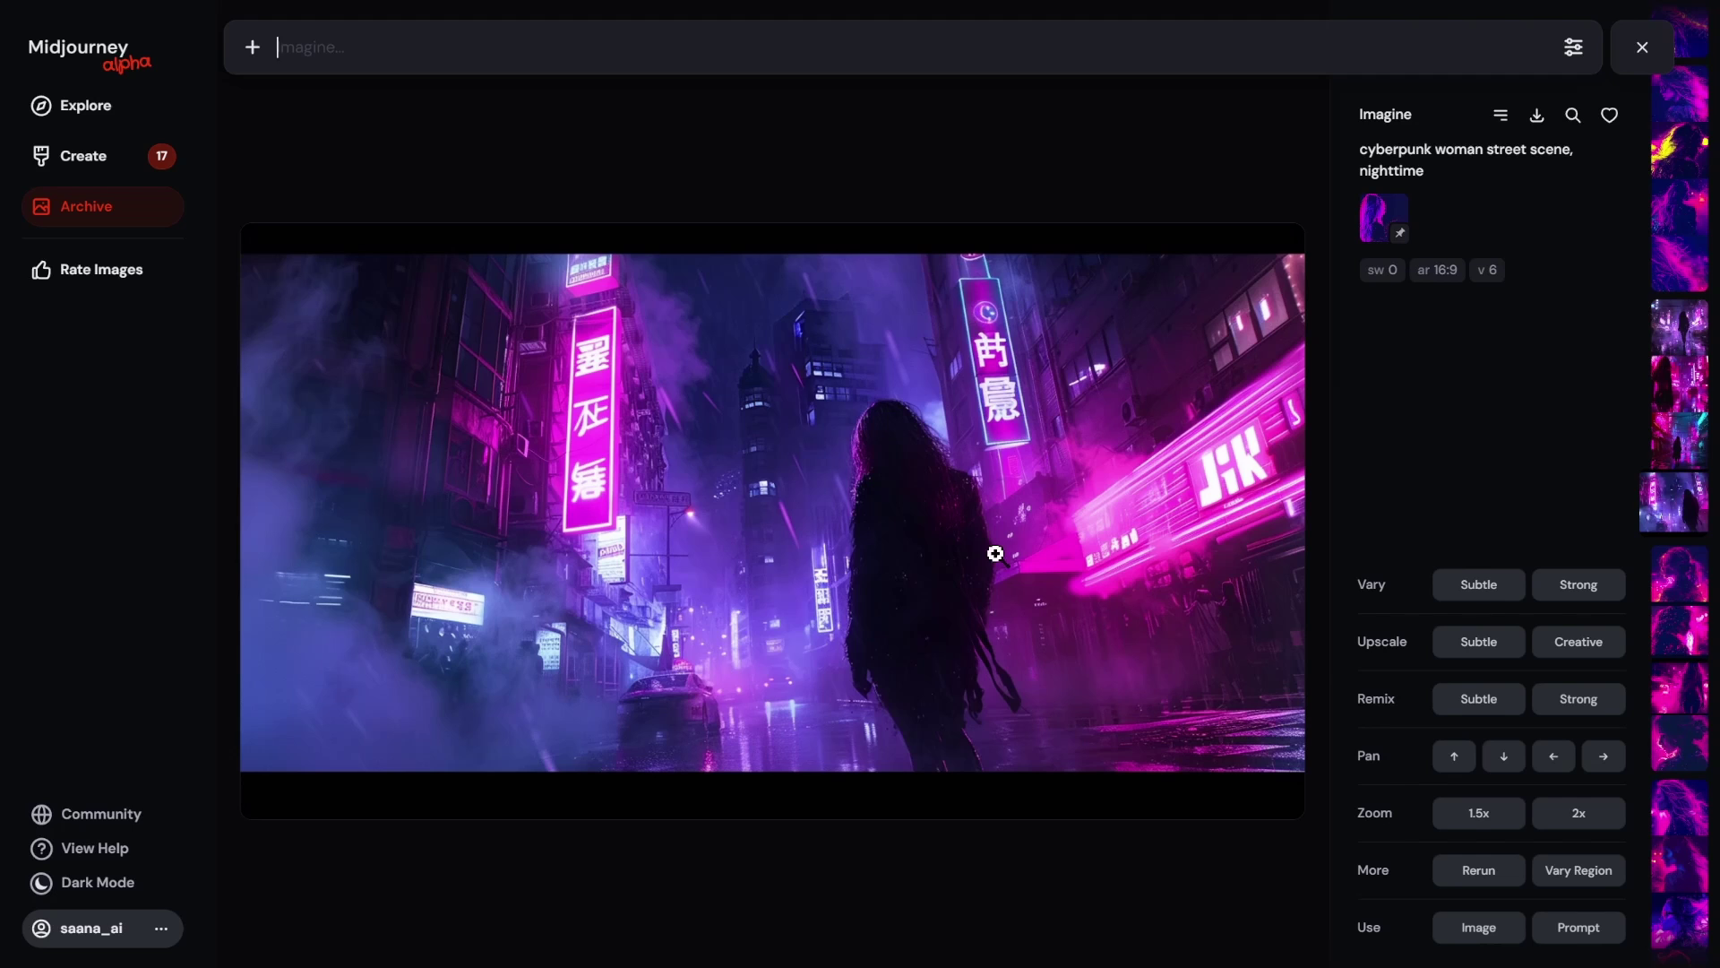
# Step: Scroll on to the sw 0 neon alley image of a woman walking under overhead cables
pyautogui.scroll(-1, 688, 680)
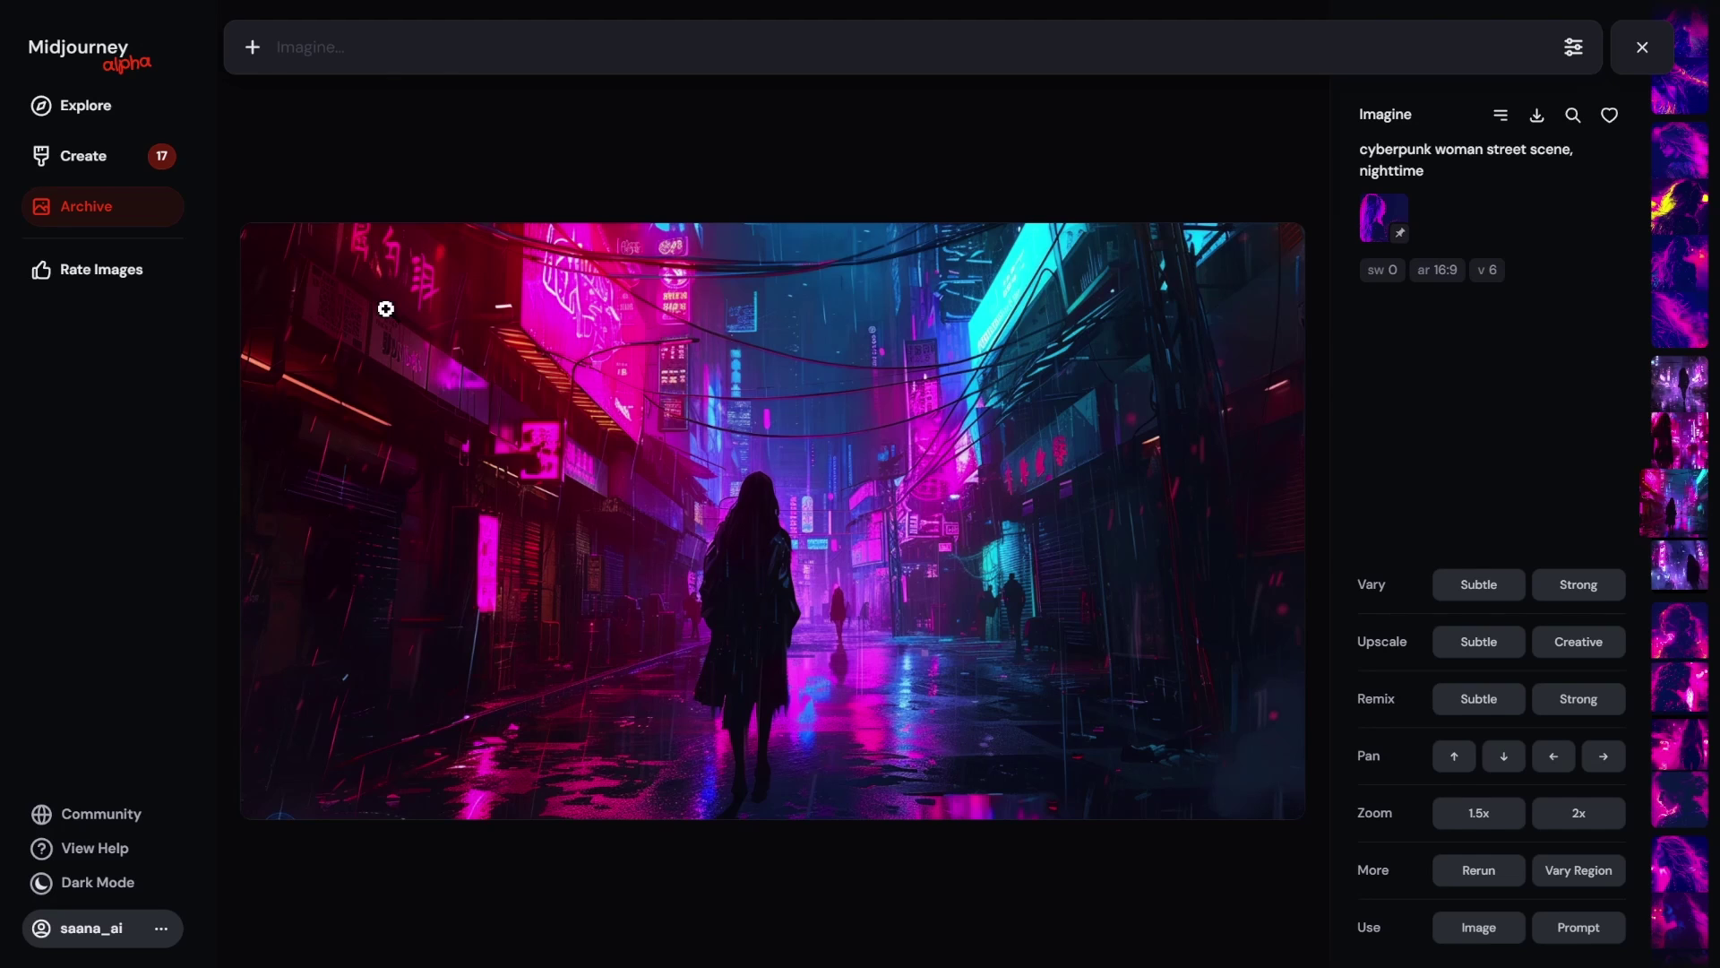
# Step: Recall the street scene prompt, delete its --sref URL and --sw value, and submit it
pyautogui.write('cyberpunk woman street scene, nighttime --ar 16:9 --sref https://cdn.midjourney.com/273207fd-d459-4fb3-a94e-f181cd9412d9/0_0.png --sw 1000 --v 6')
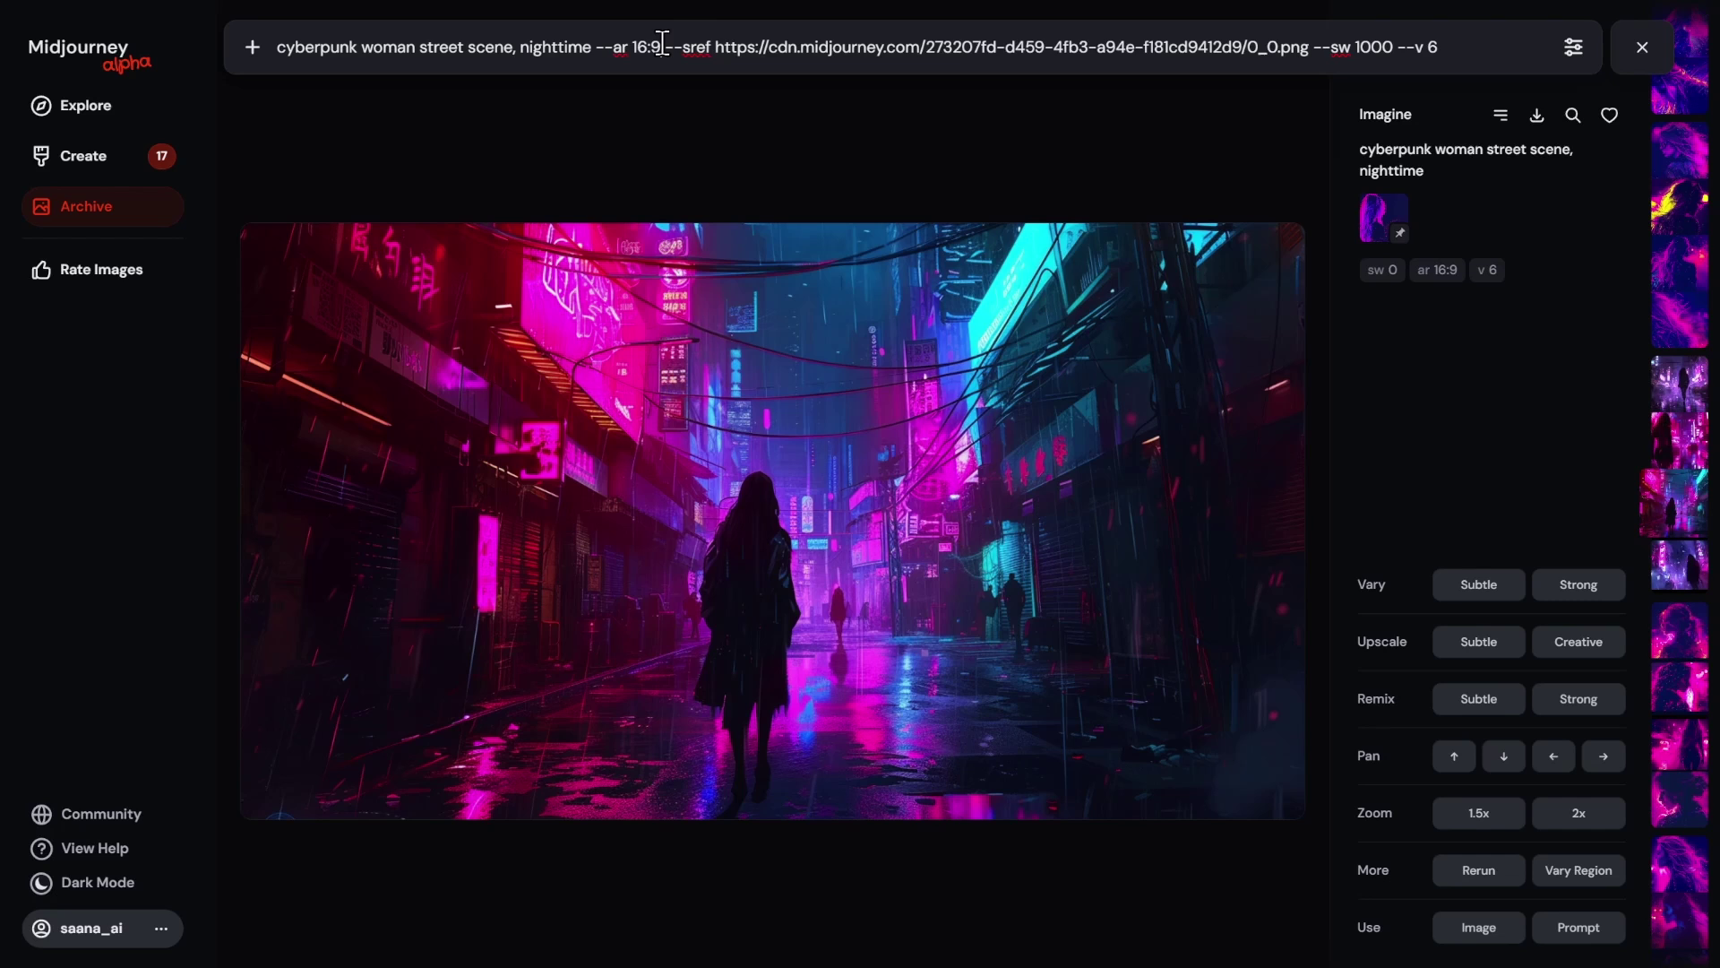
pyautogui.moveTo(661, 44); pyautogui.dragTo(1308, 51)
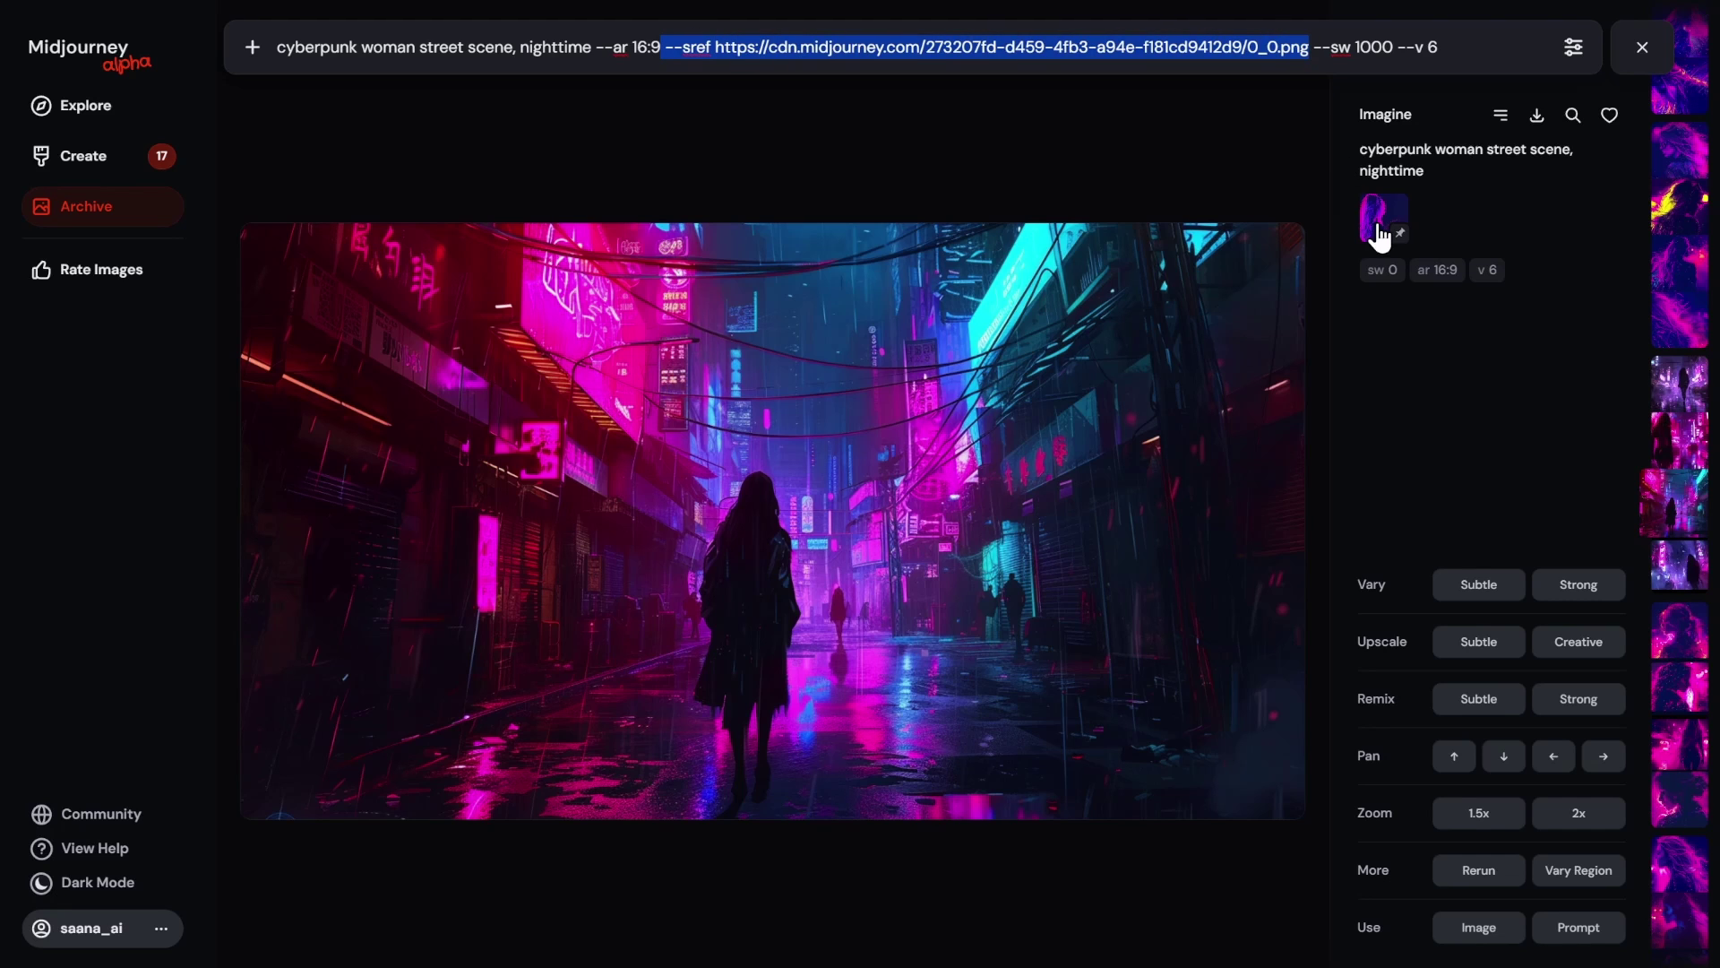
pyautogui.press('BackSpace')
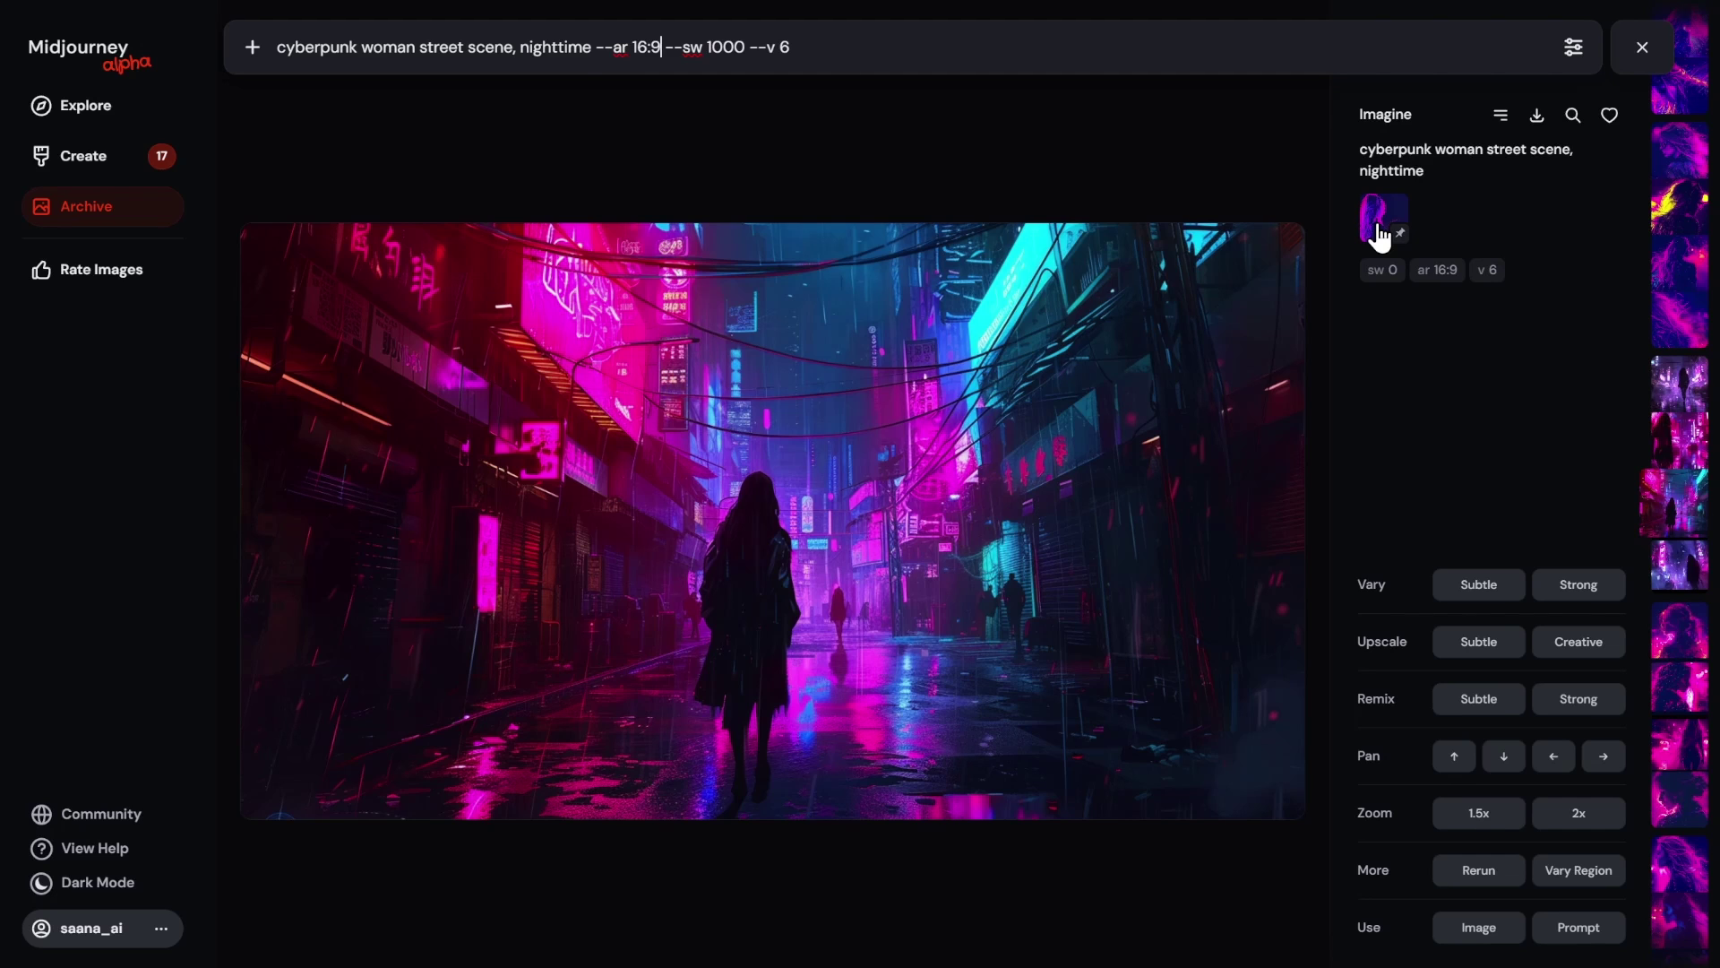
pyautogui.press('Delete')
pyautogui.press('Delete')
pyautogui.press('Delete')
pyautogui.press('Delete')
pyautogui.press('Delete')
pyautogui.press('Return')
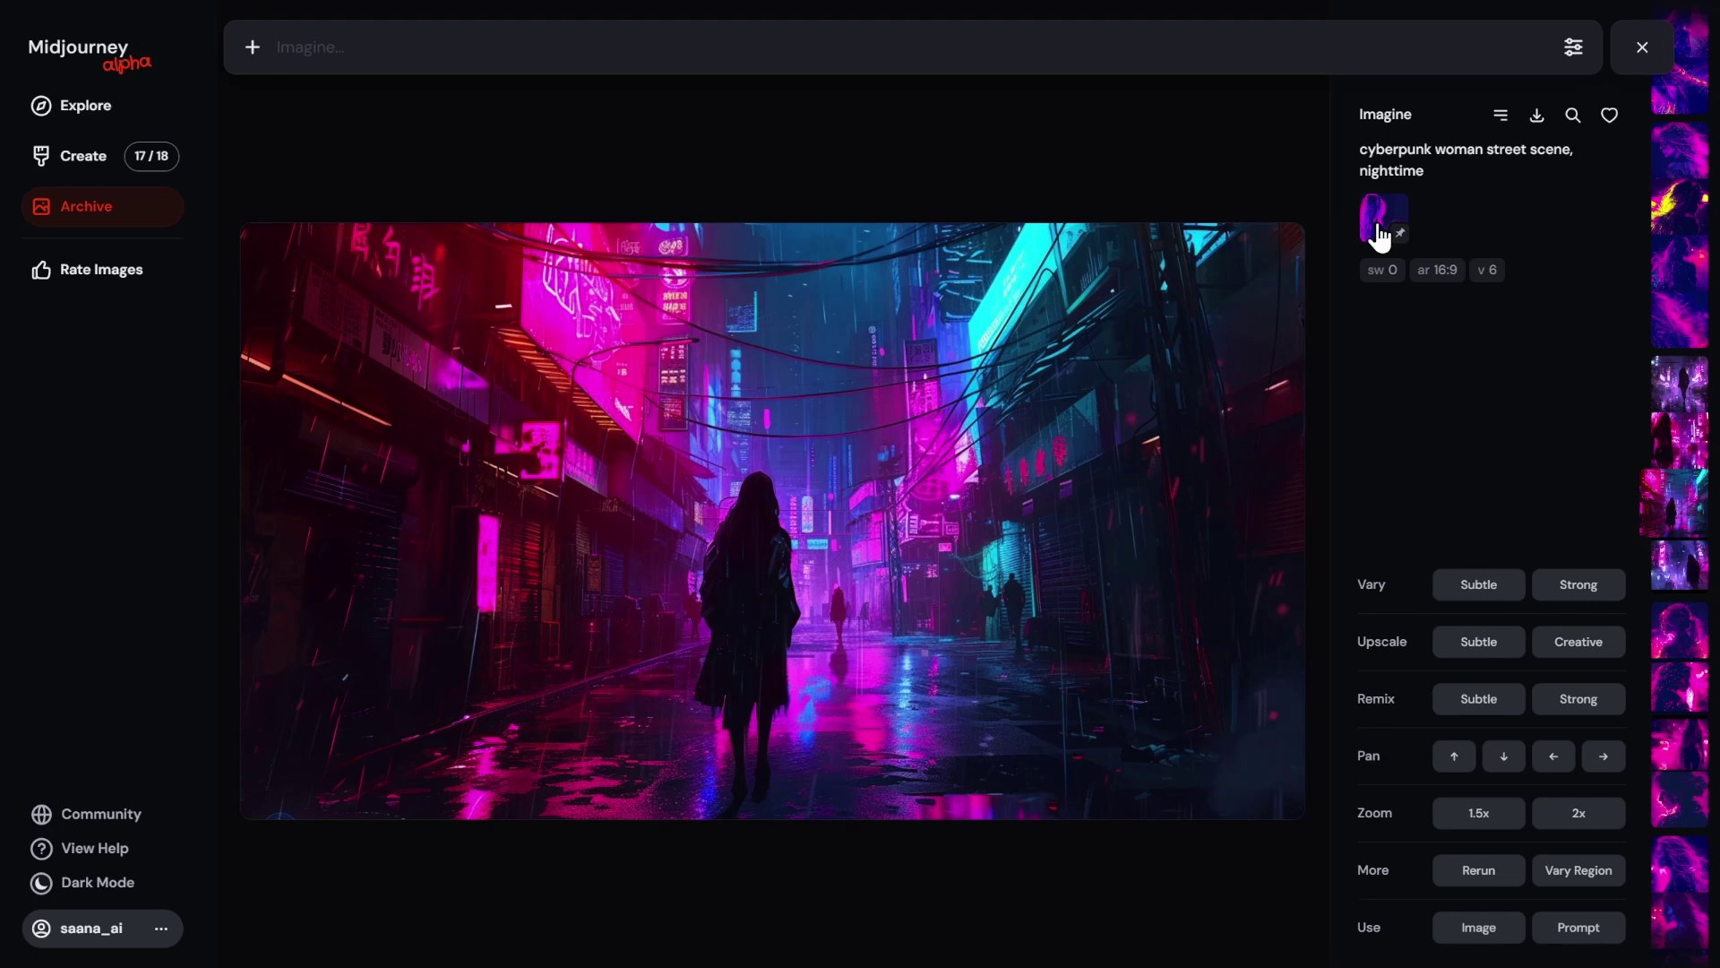
# Step: Scroll through the sw 250 and sw 500 thumbnails, stopping on the sw 750 woman with yellow sunglasses
pyautogui.scroll(-1, 1077, 550)
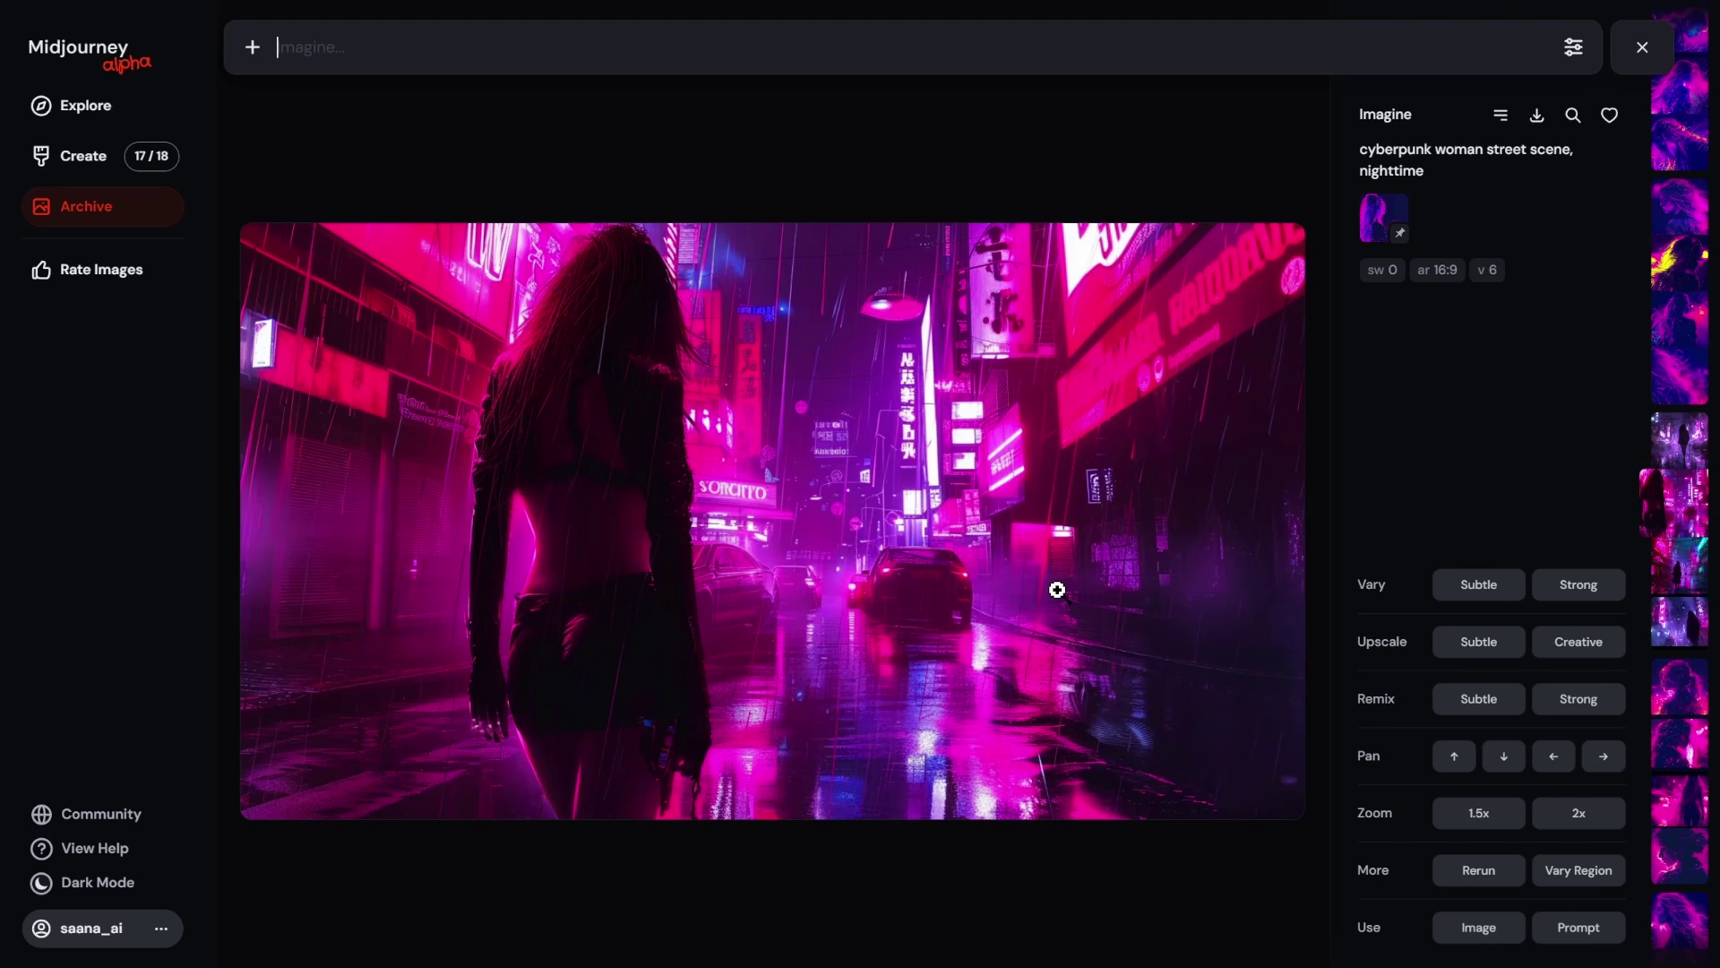
pyautogui.scroll(-1, 1014, 597)
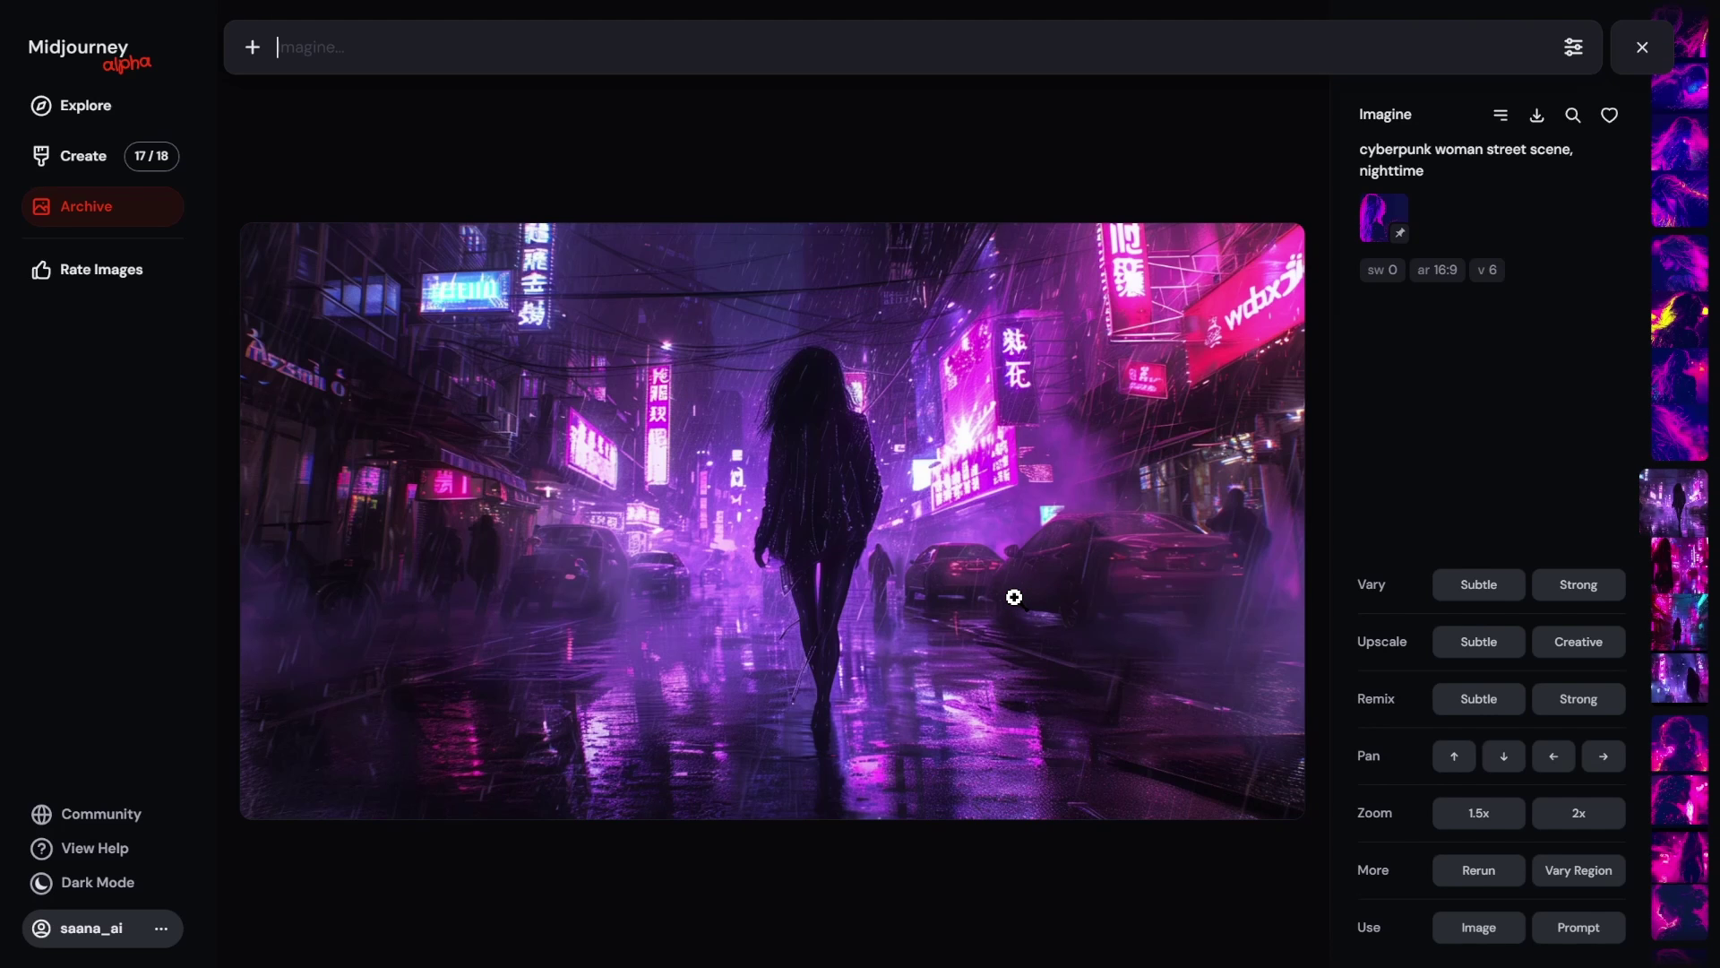
pyautogui.scroll(-1, 1014, 597)
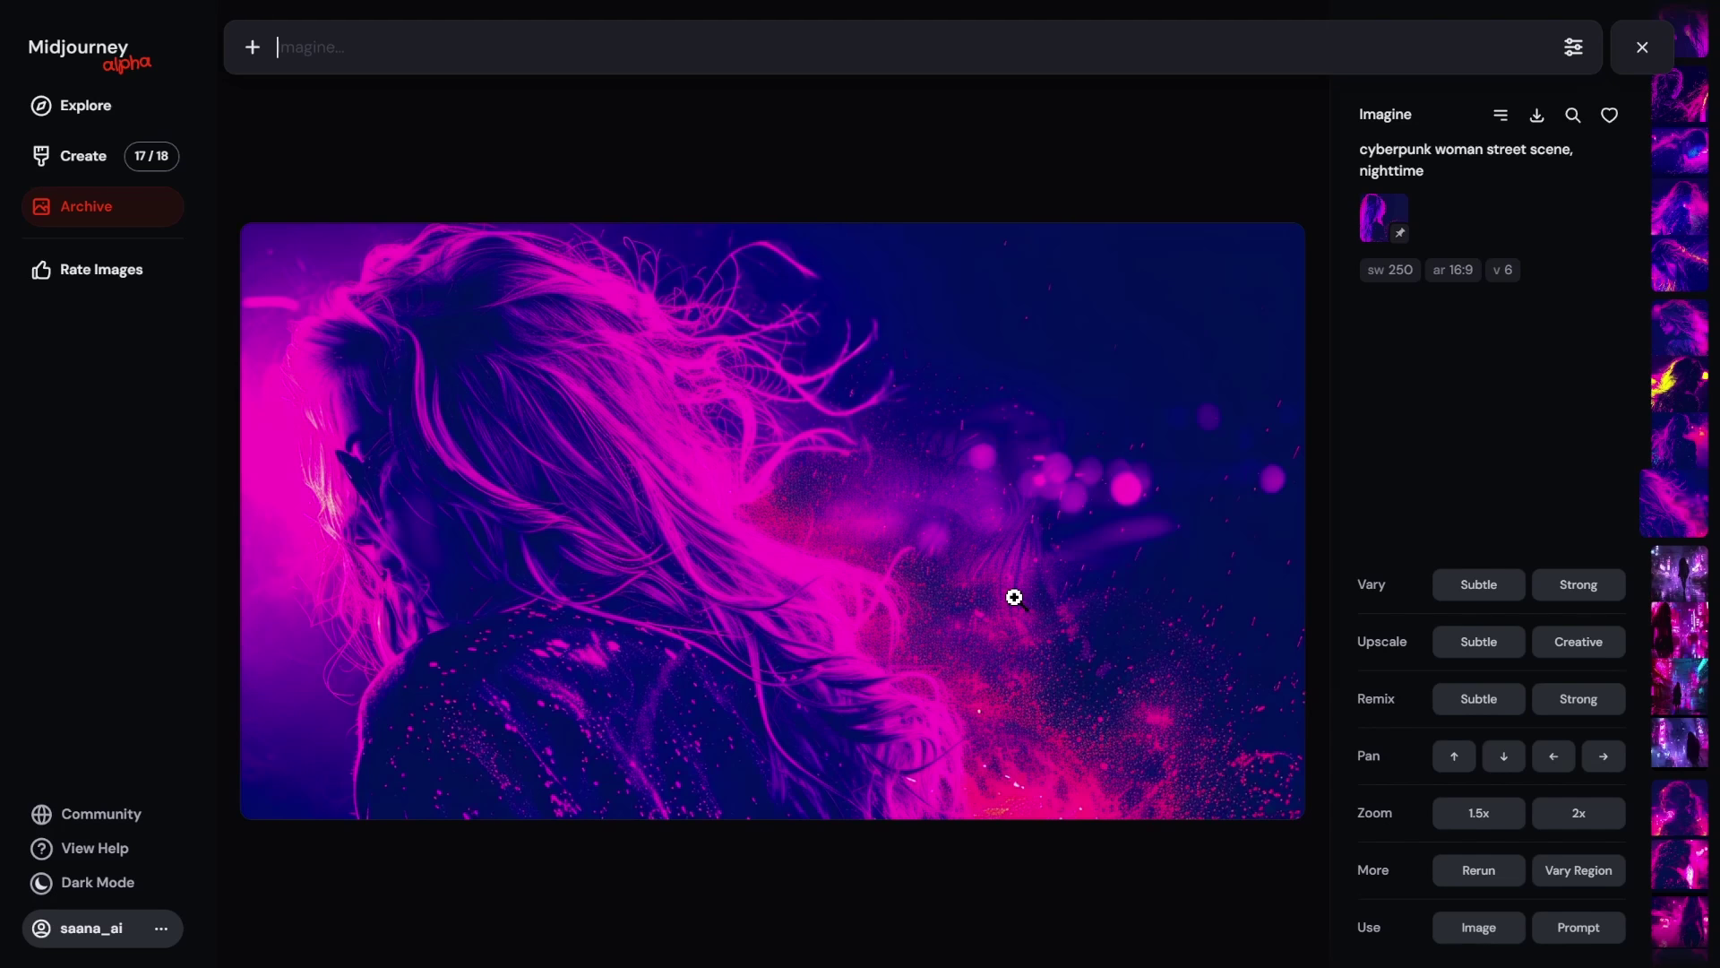
pyautogui.scroll(-1, 1014, 596)
pyautogui.scroll(-1, 1015, 597)
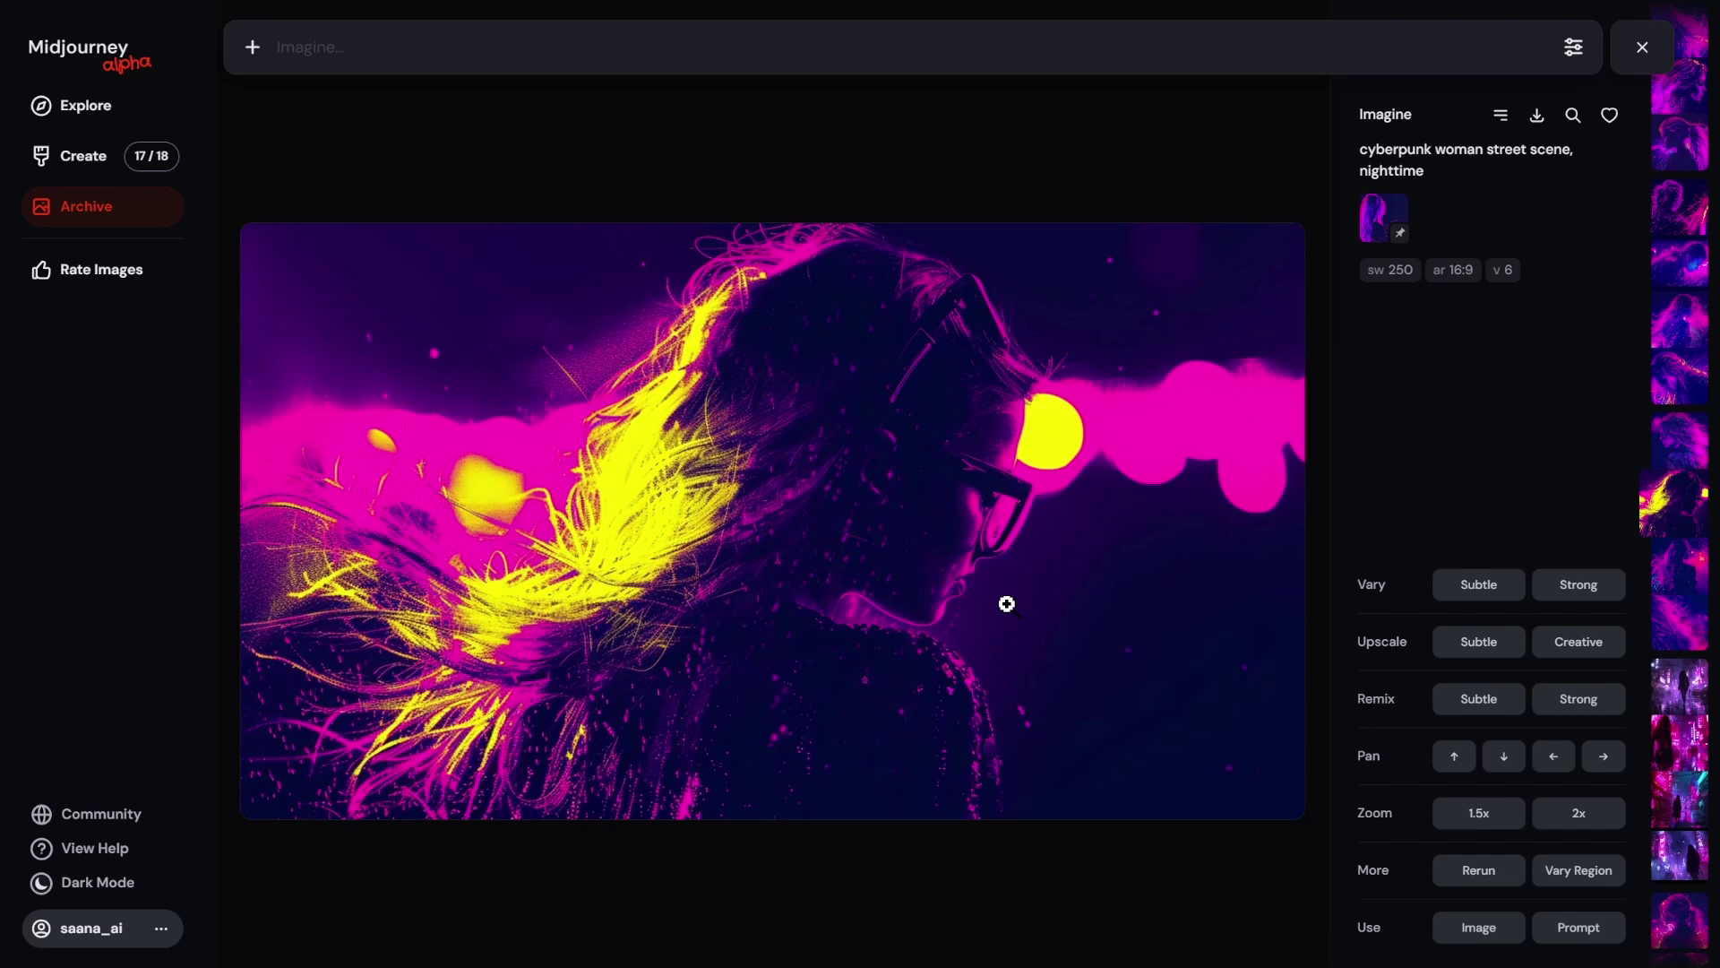
pyautogui.scroll(1, 1007, 604)
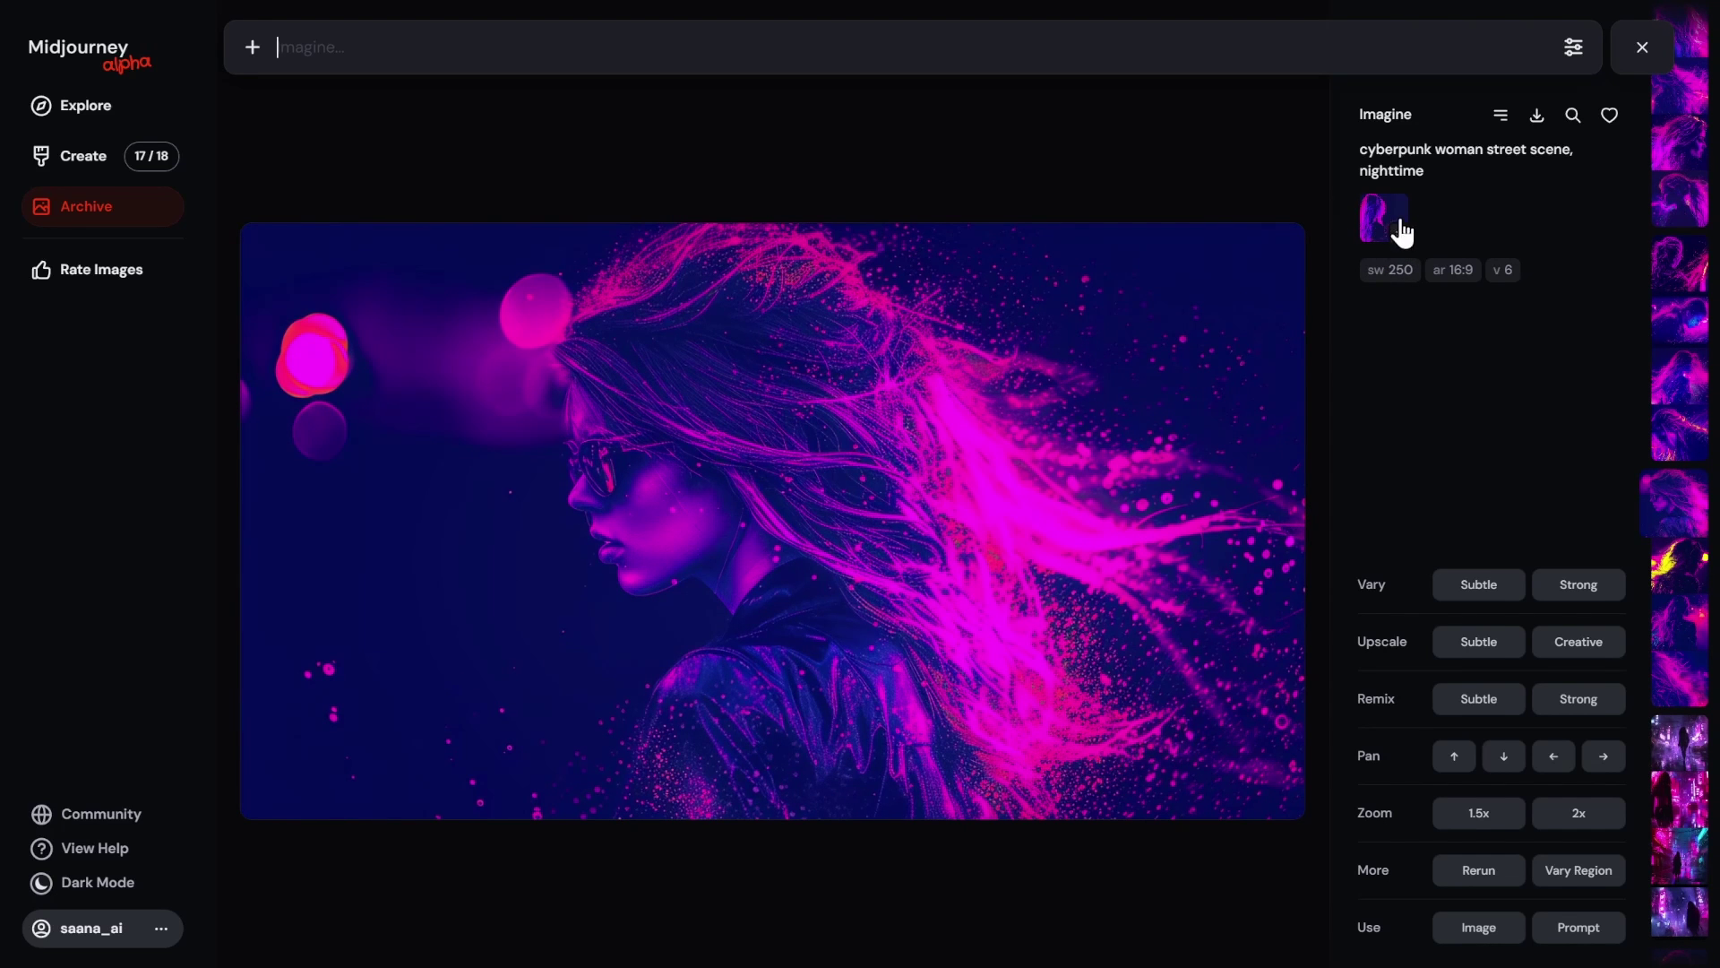
pyautogui.scroll(1, 776, 713)
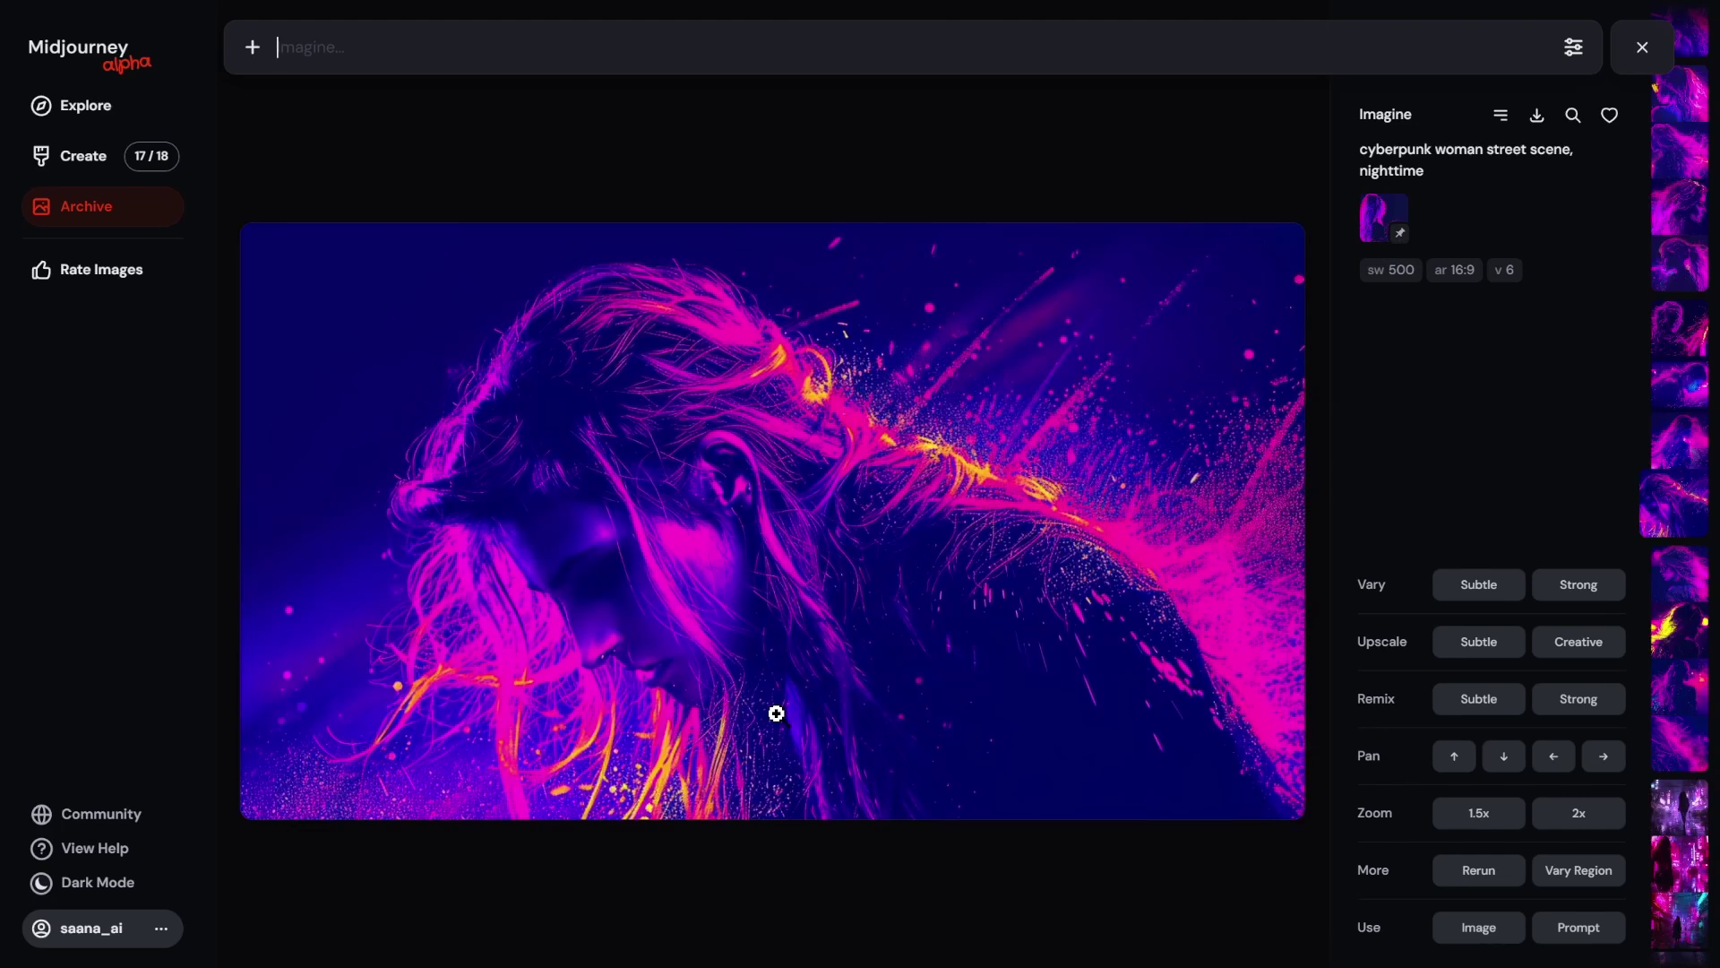
pyautogui.scroll(1, 775, 713)
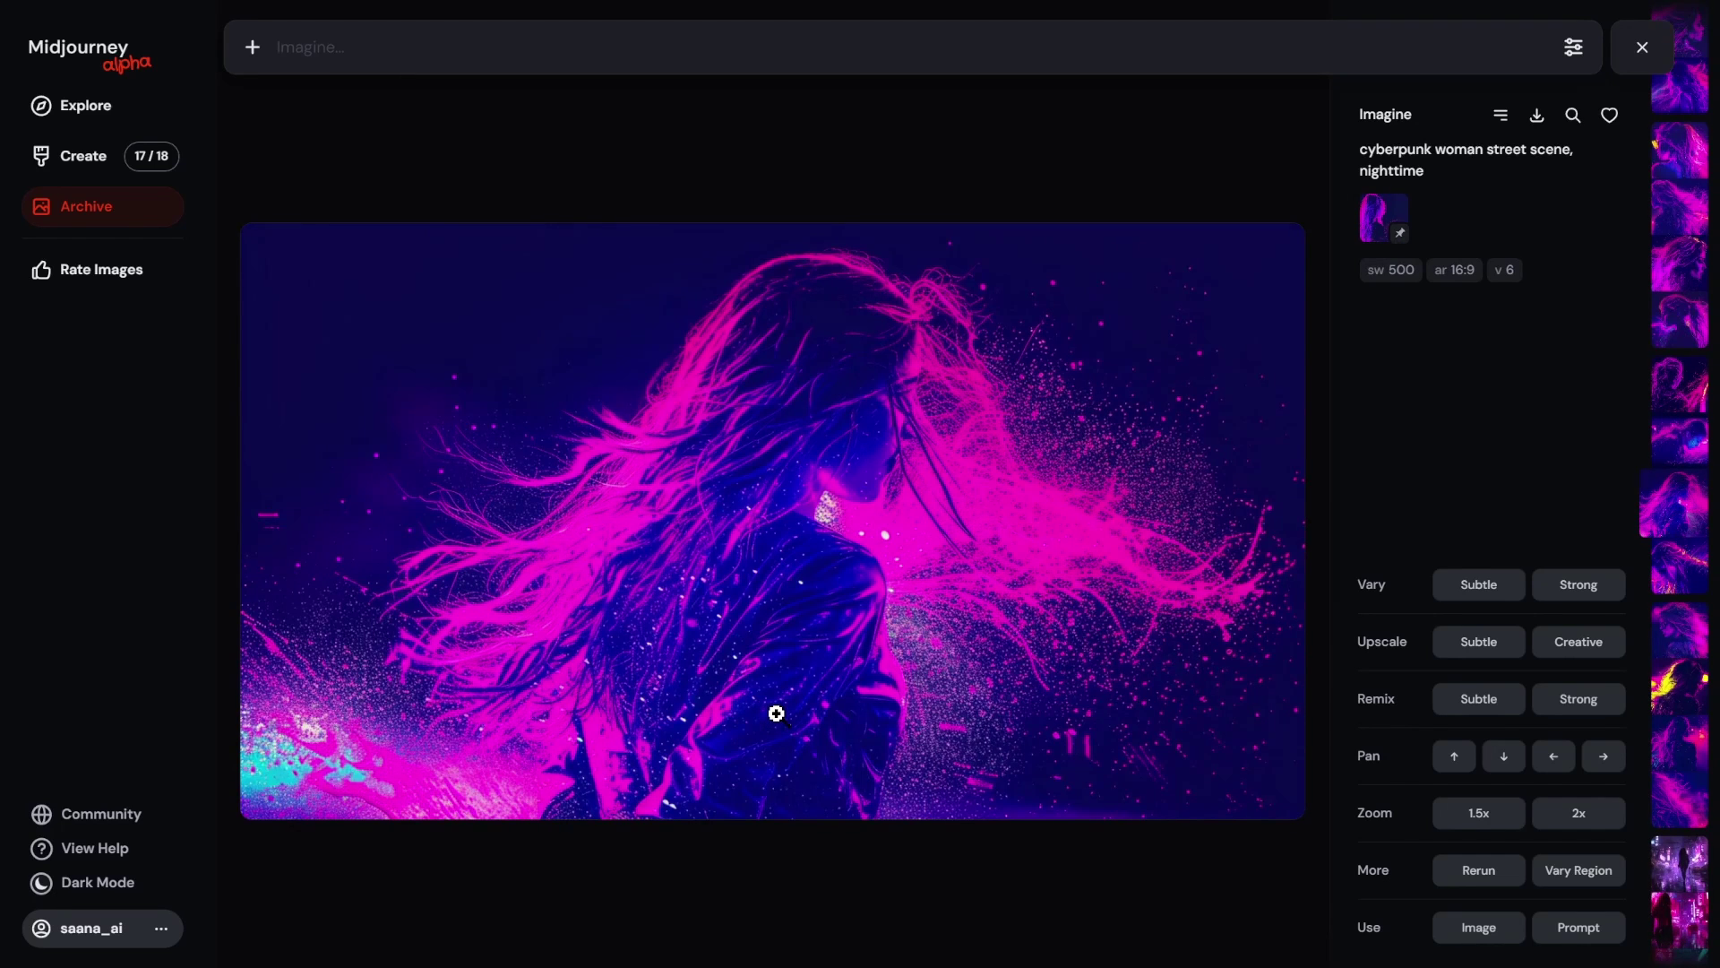
pyautogui.scroll(1, 776, 713)
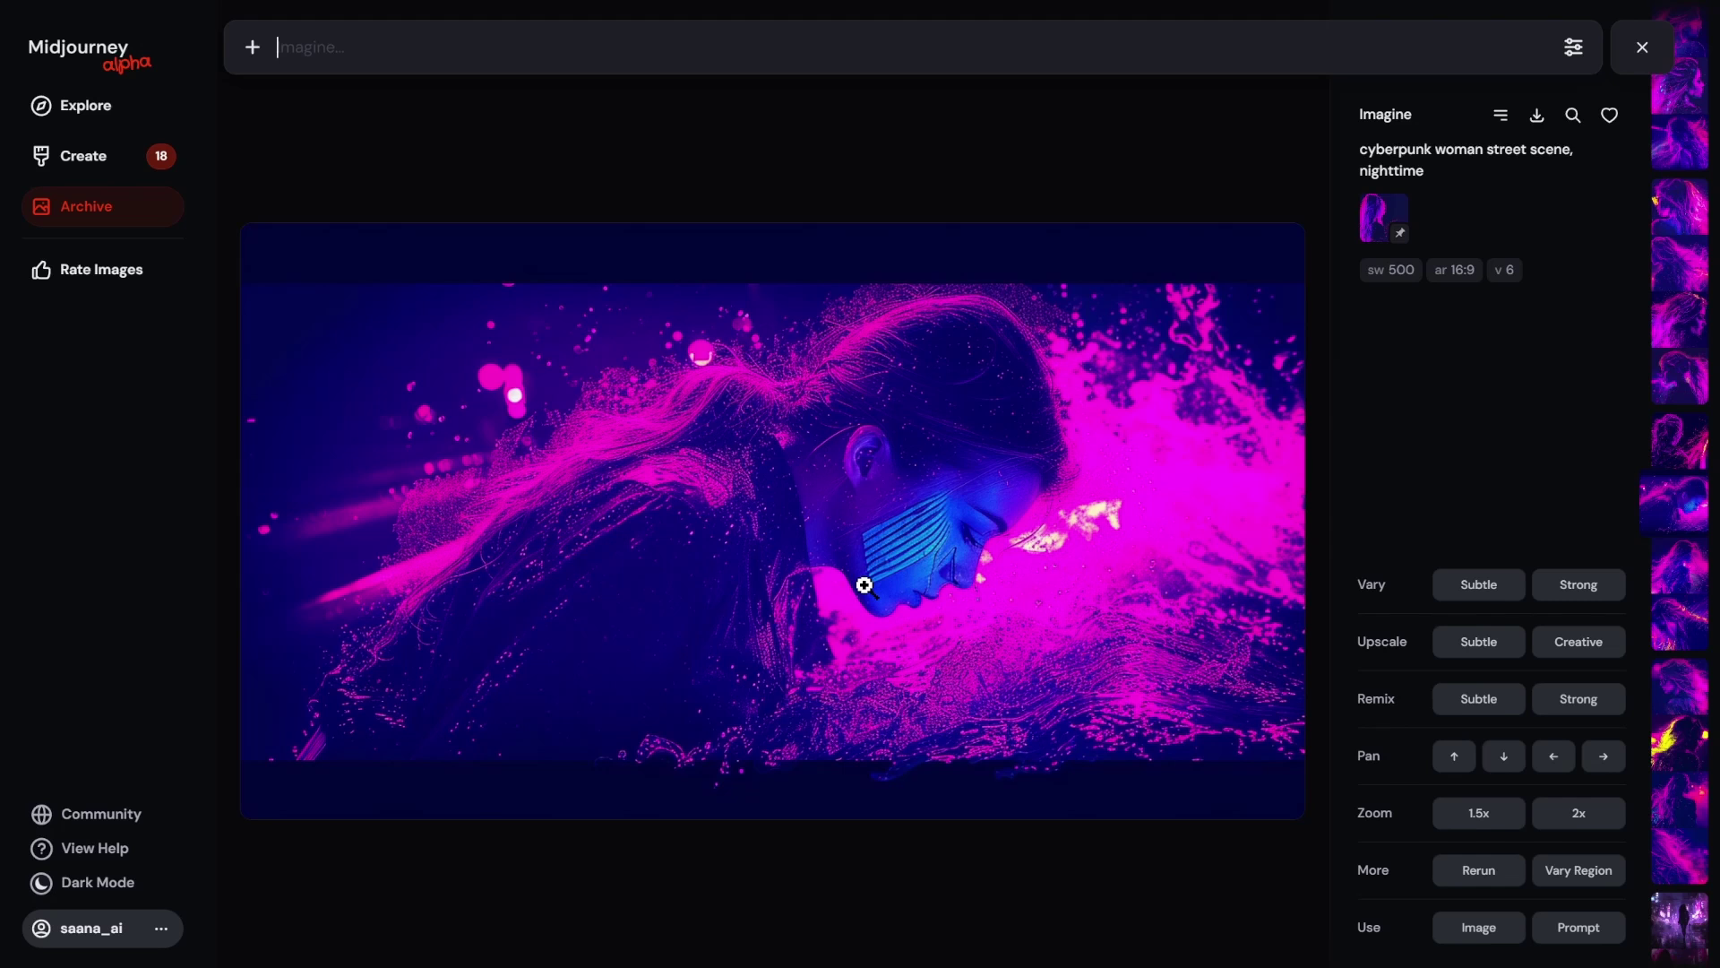
pyautogui.scroll(1, 695, 549)
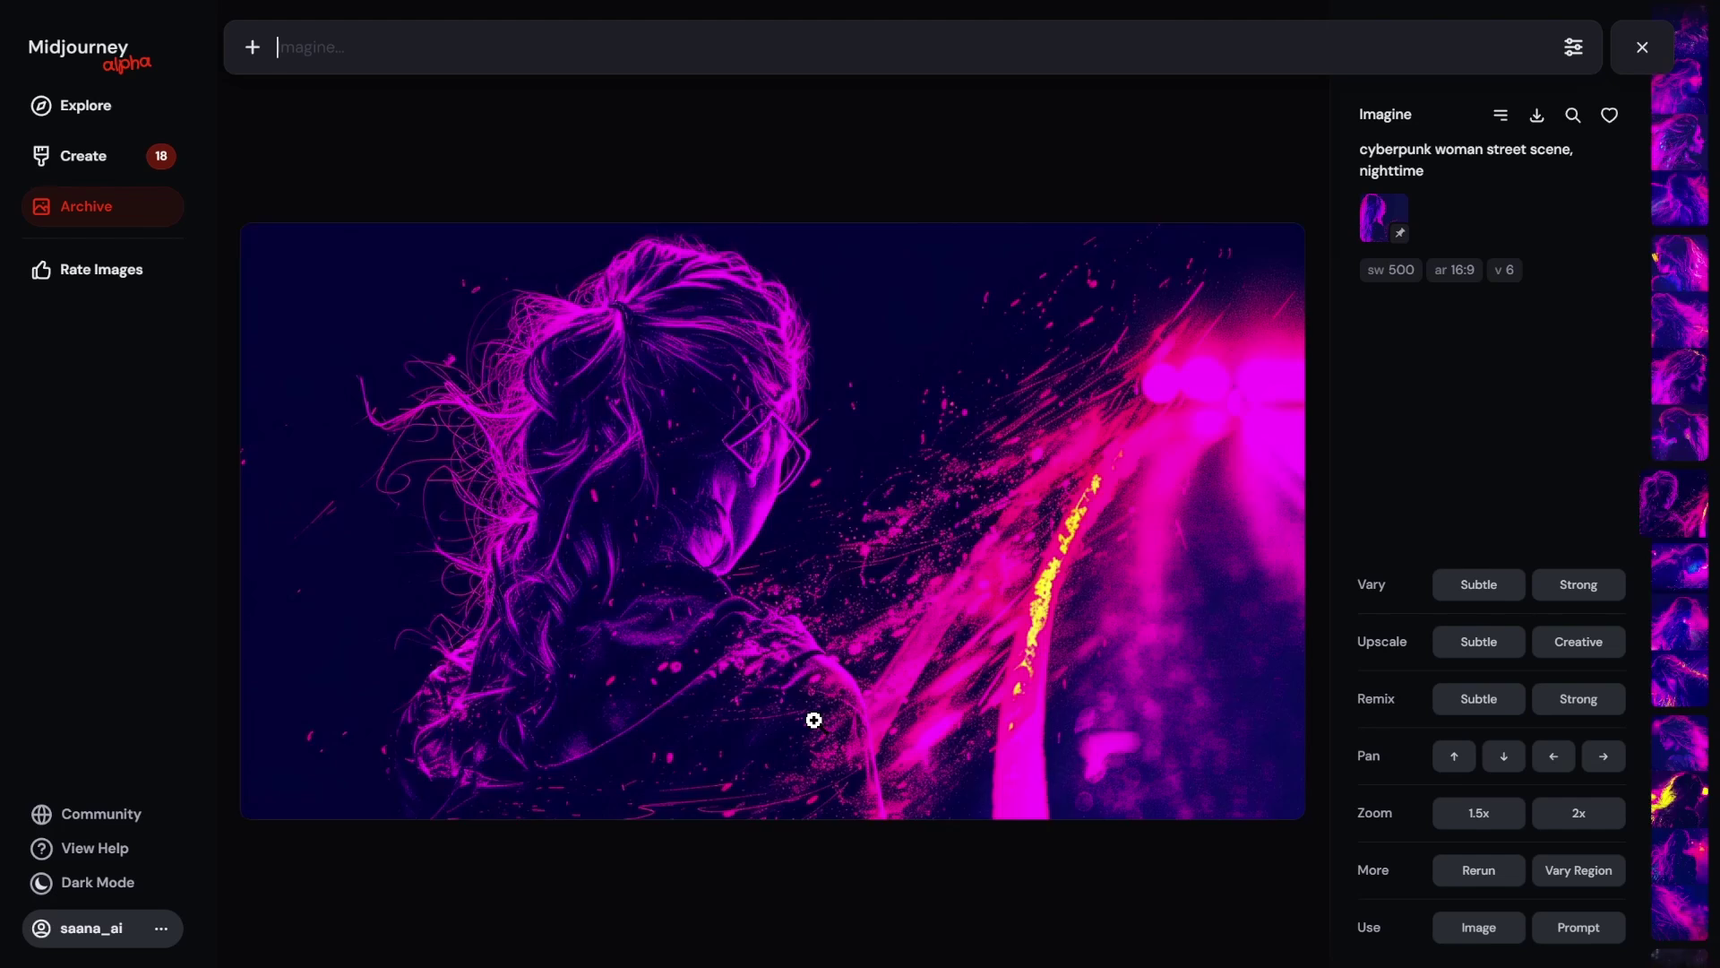
pyautogui.scroll(2, 813, 720)
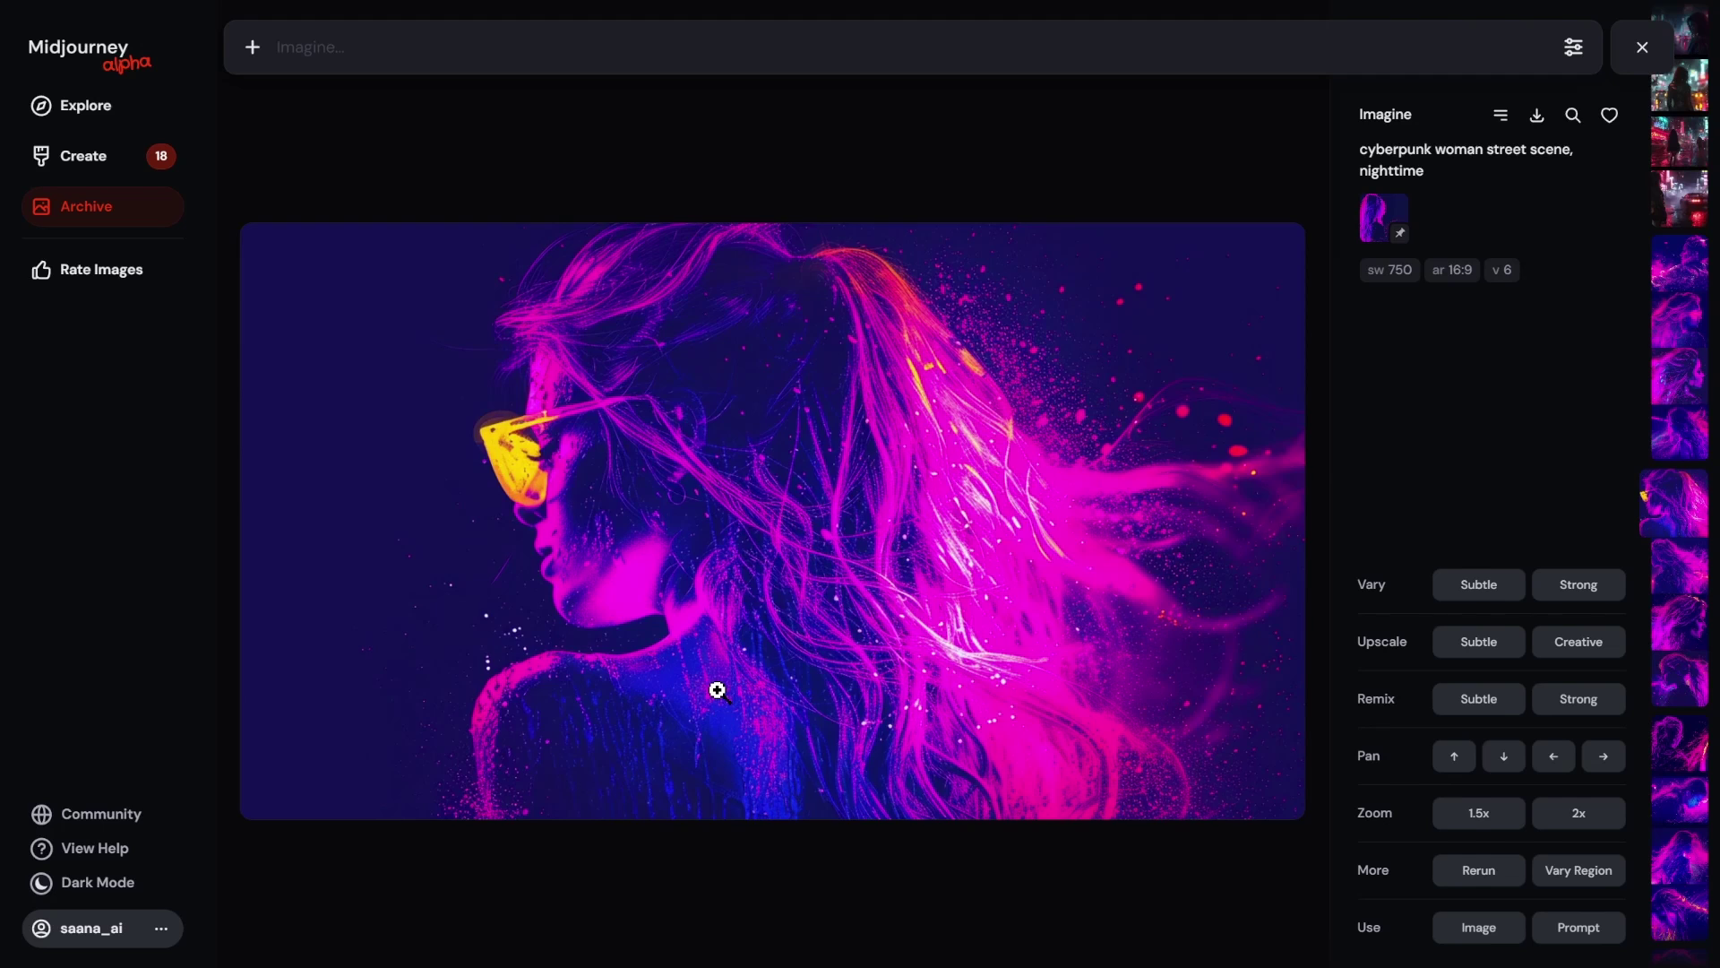
# Step: Step past the sw 1000 portraits to an earlier street scene made without any --sref
pyautogui.scroll(1, 717, 689)
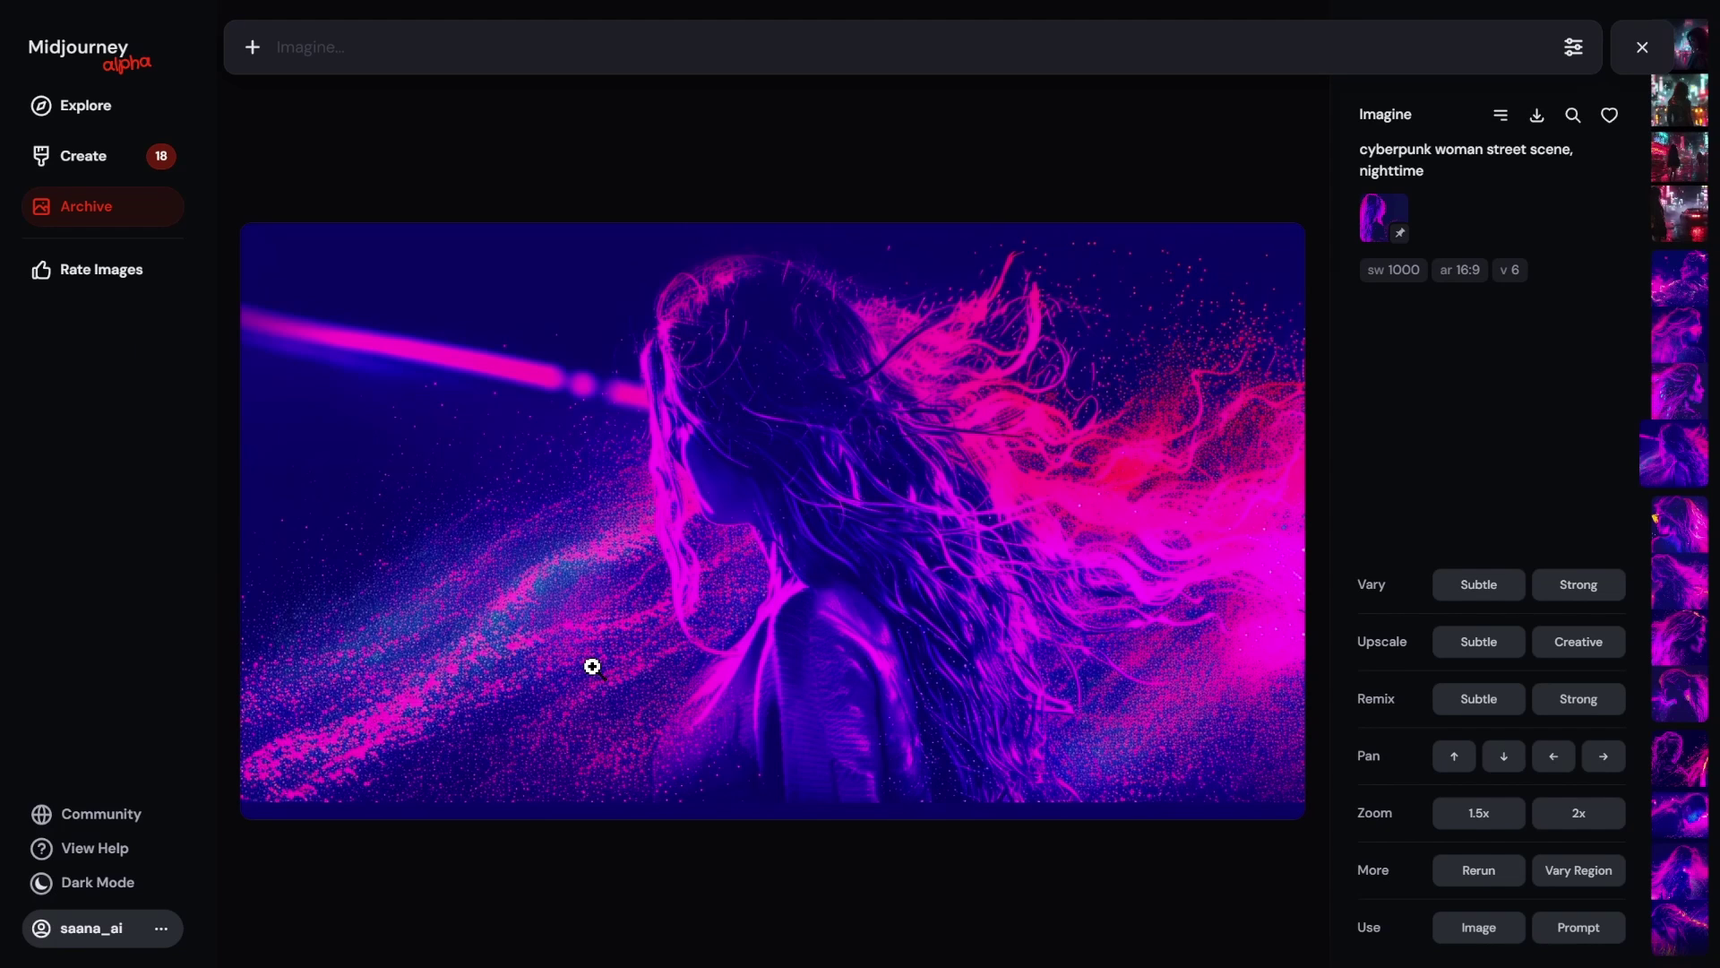
pyautogui.press('Up')
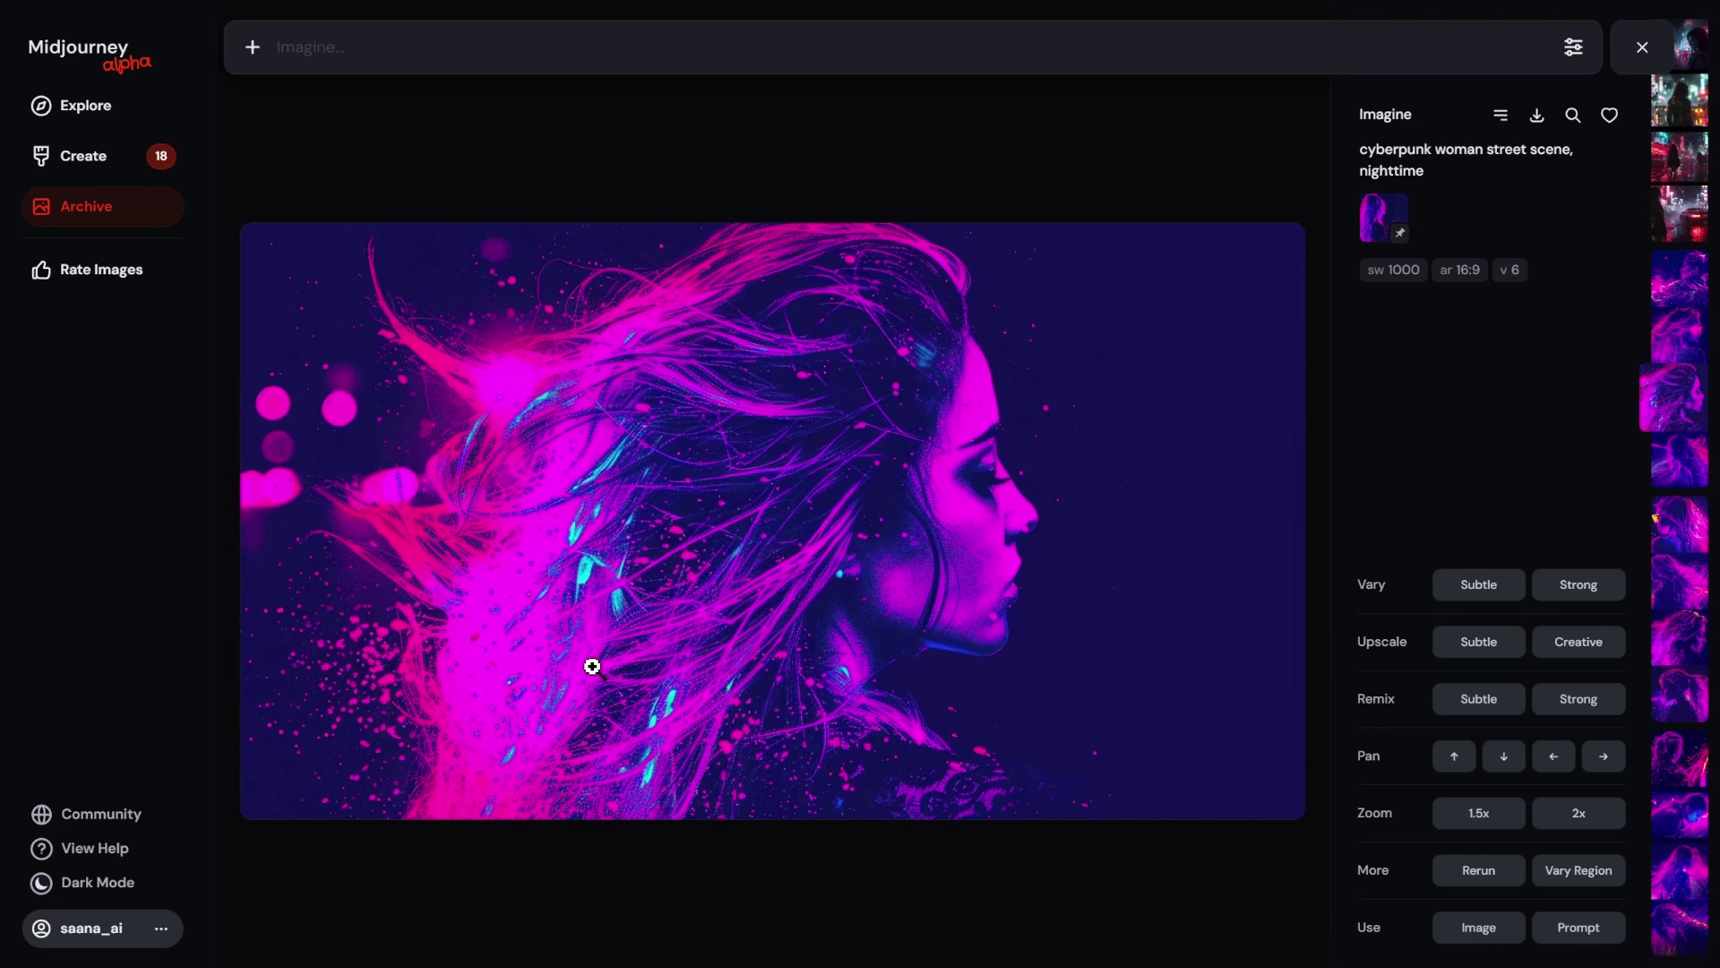
pyautogui.press('Up')
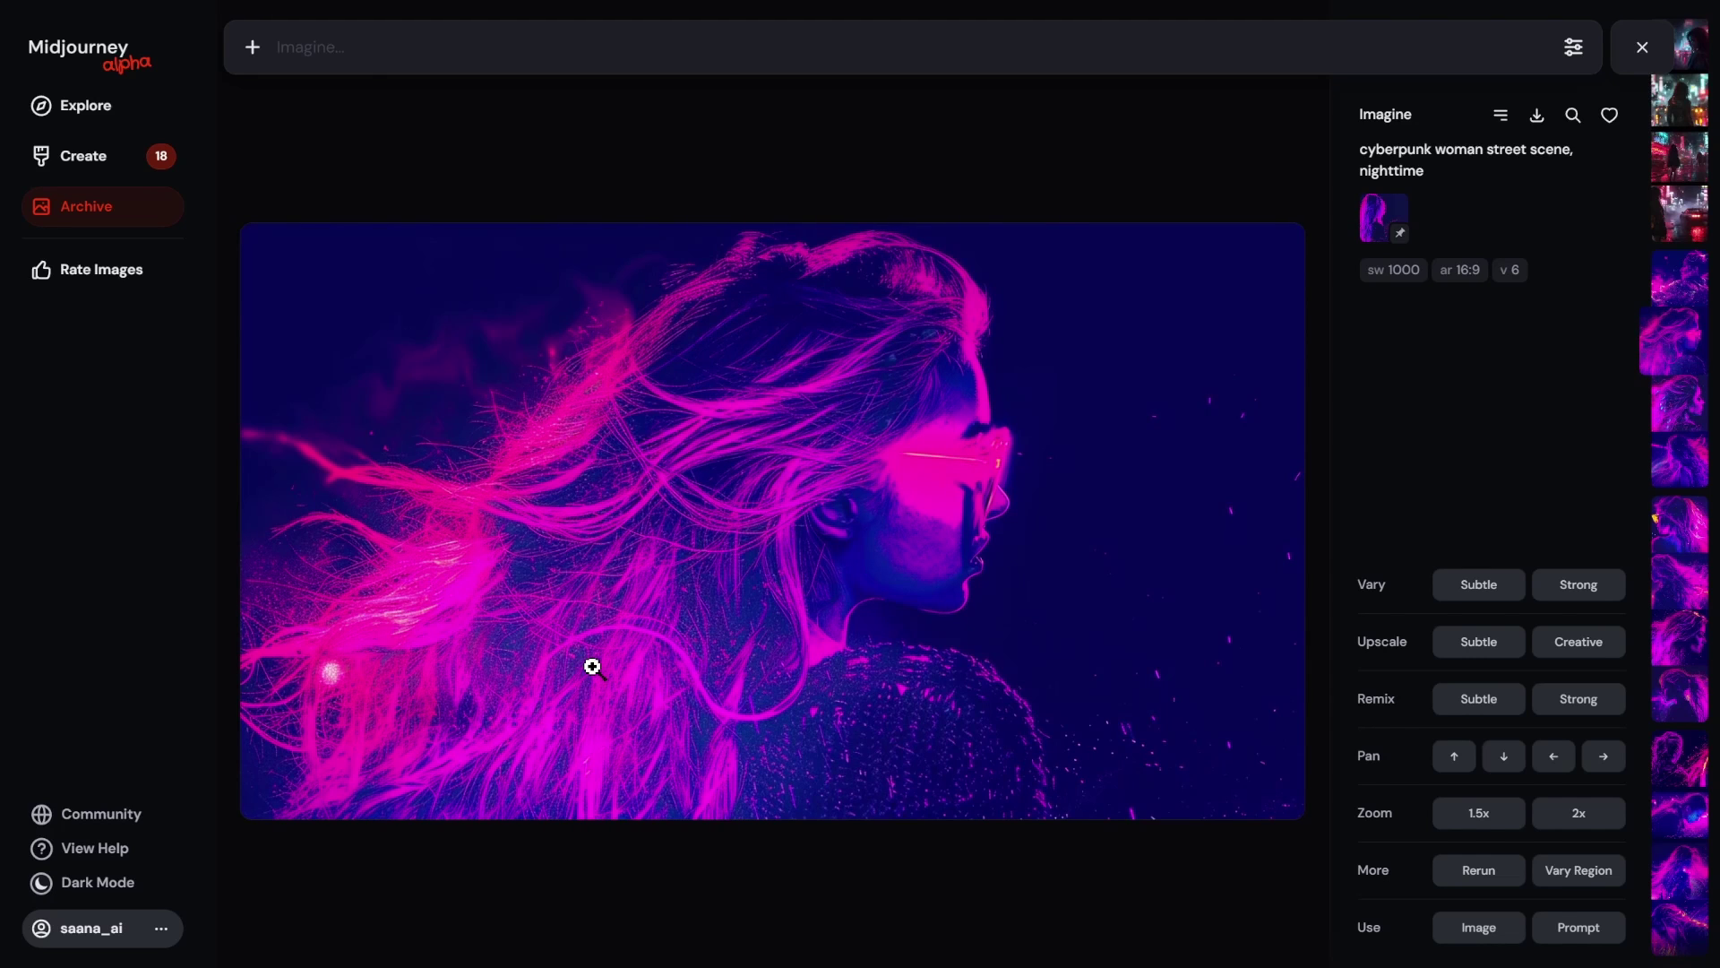
pyautogui.press('Up')
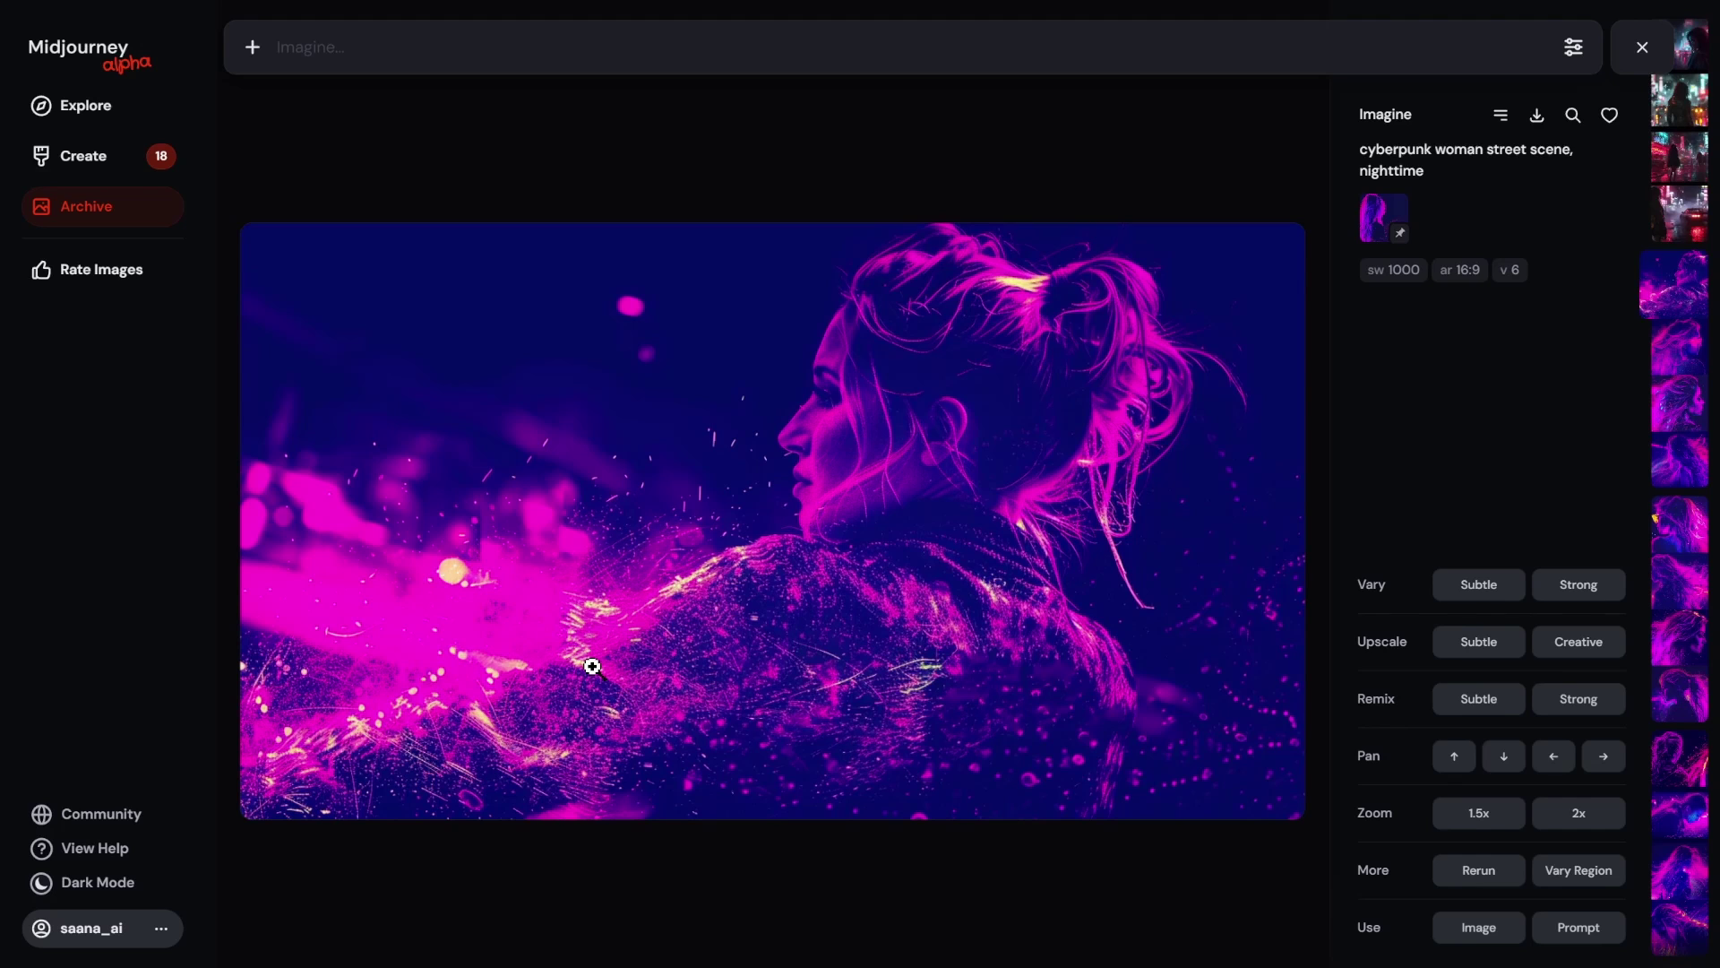
pyautogui.press('Up')
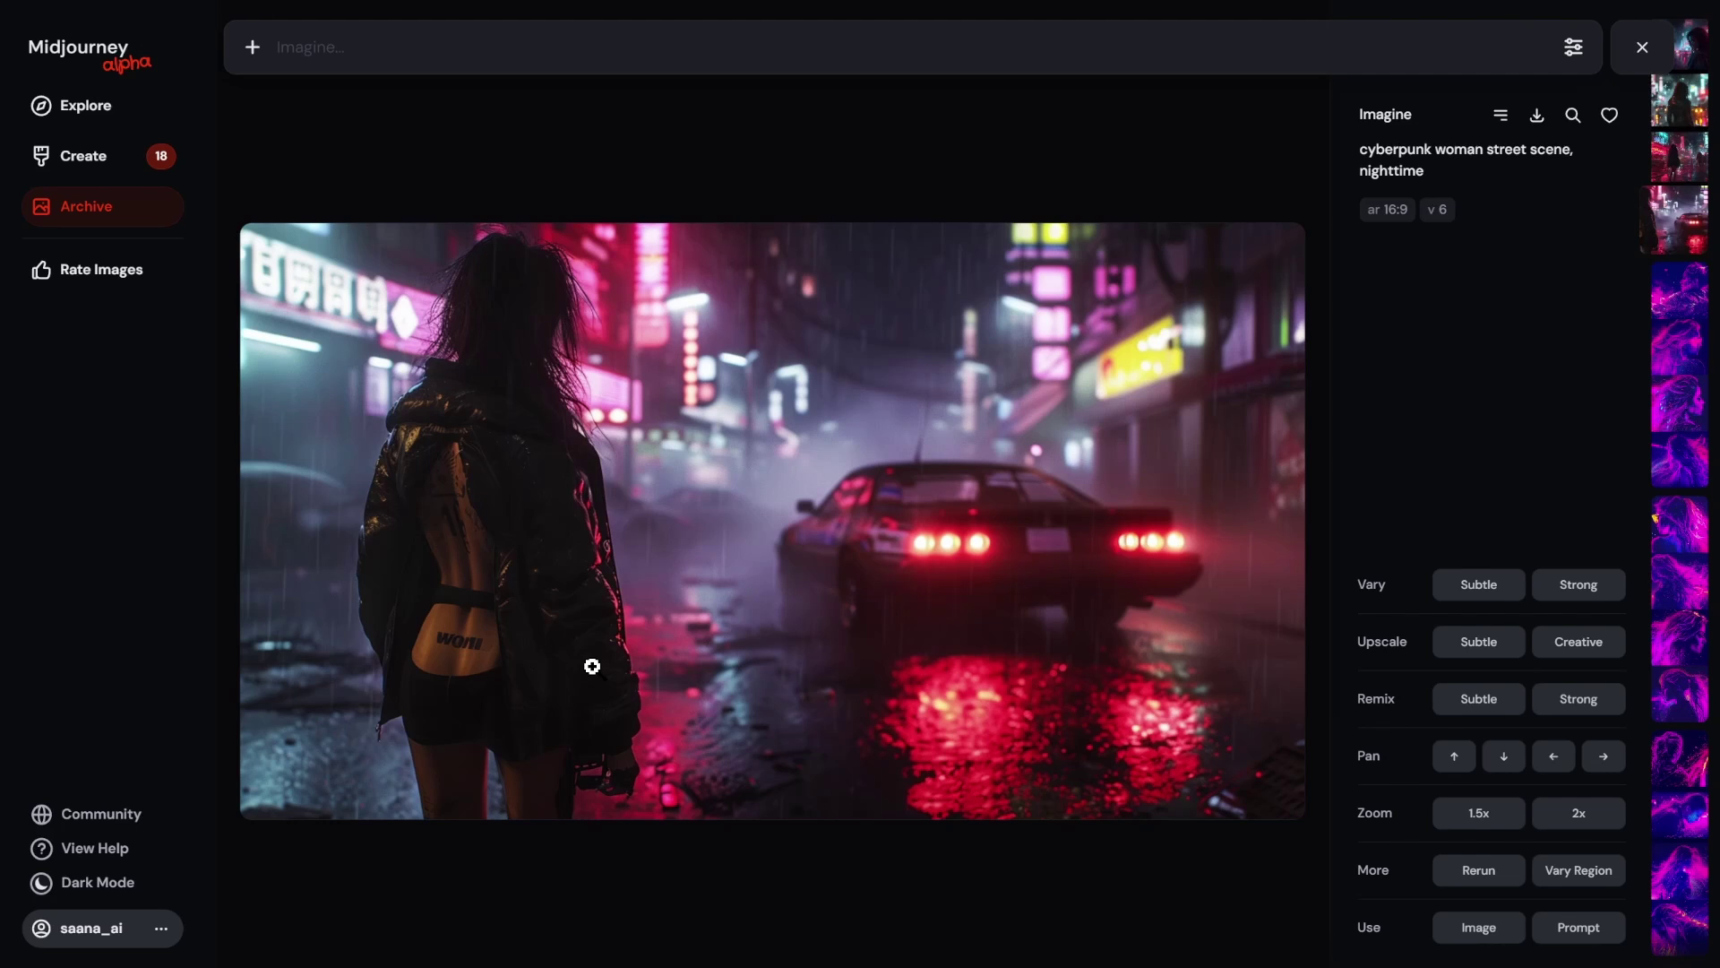
# Step: Step through three more no-reference cyberpunk street scenes to compare them
pyautogui.press('Up')
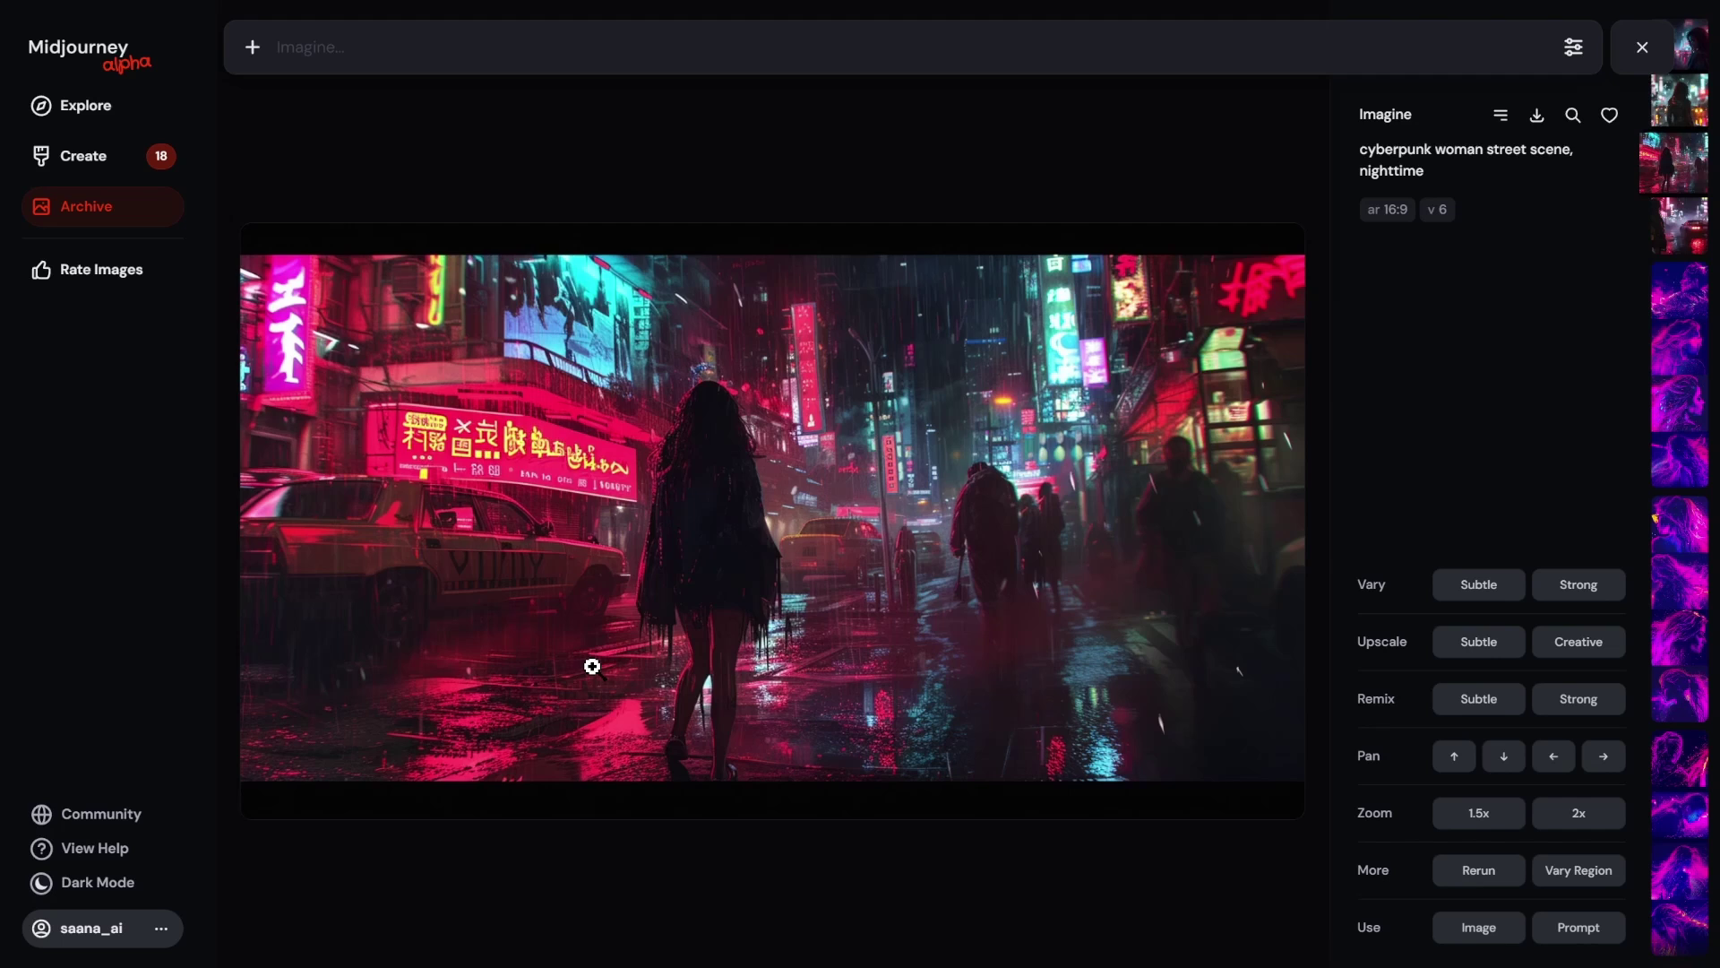
pyautogui.press('Up')
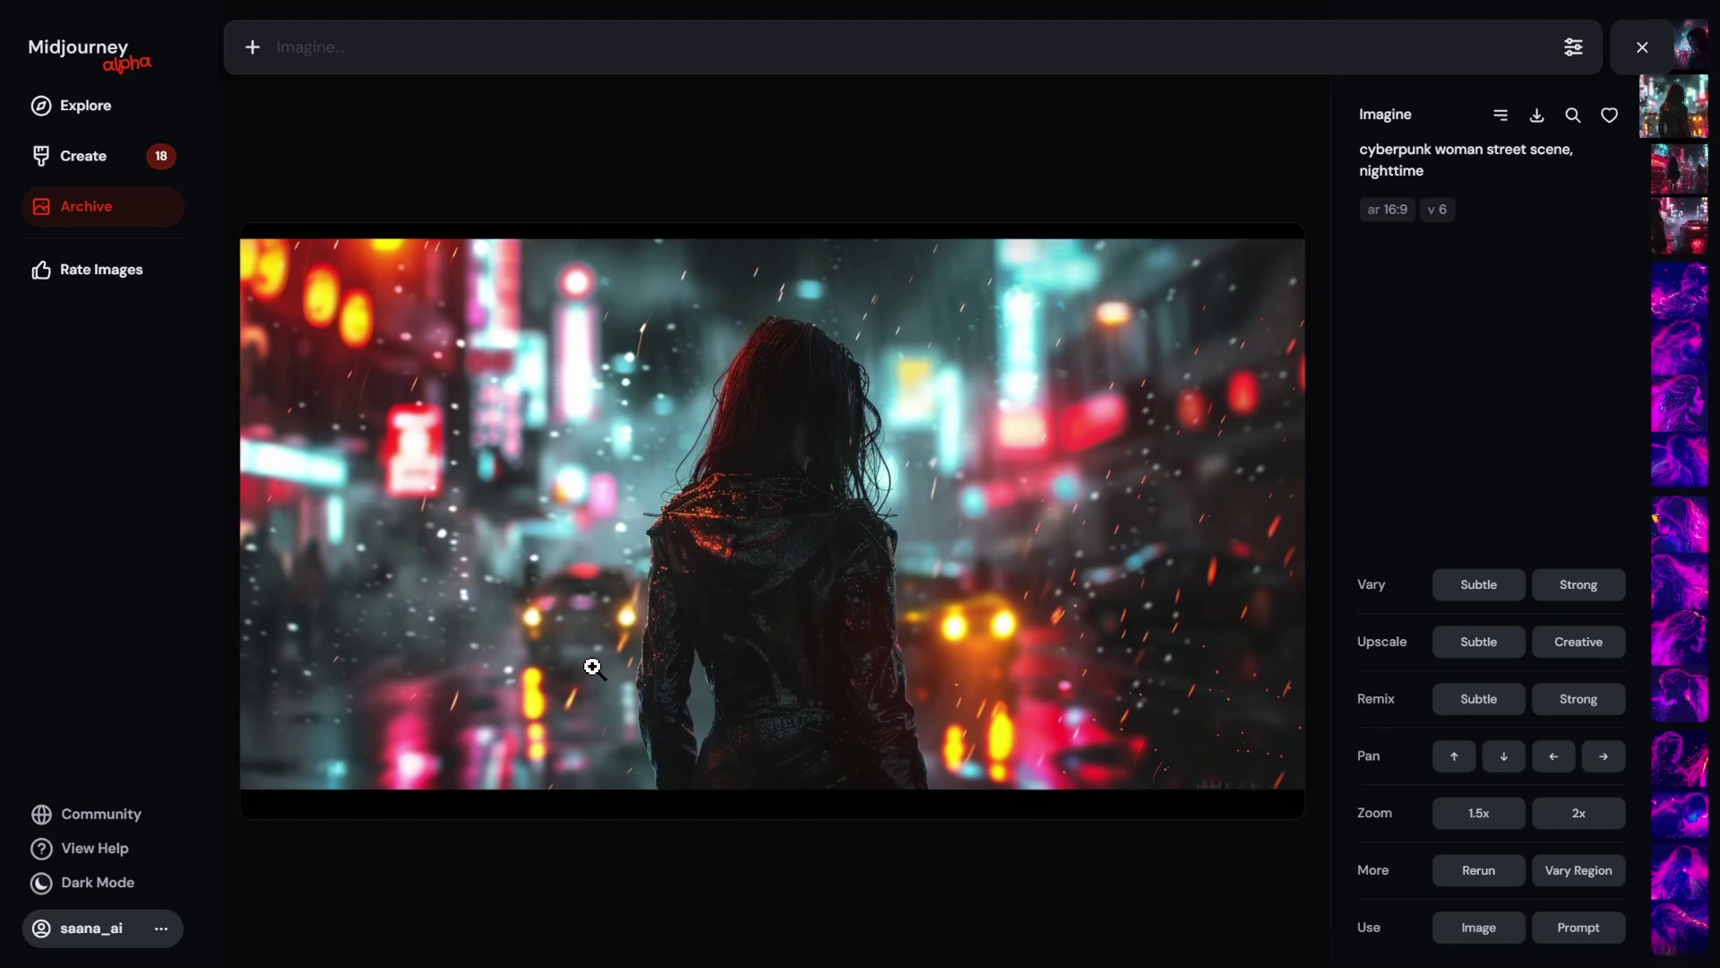
pyautogui.press('Up')
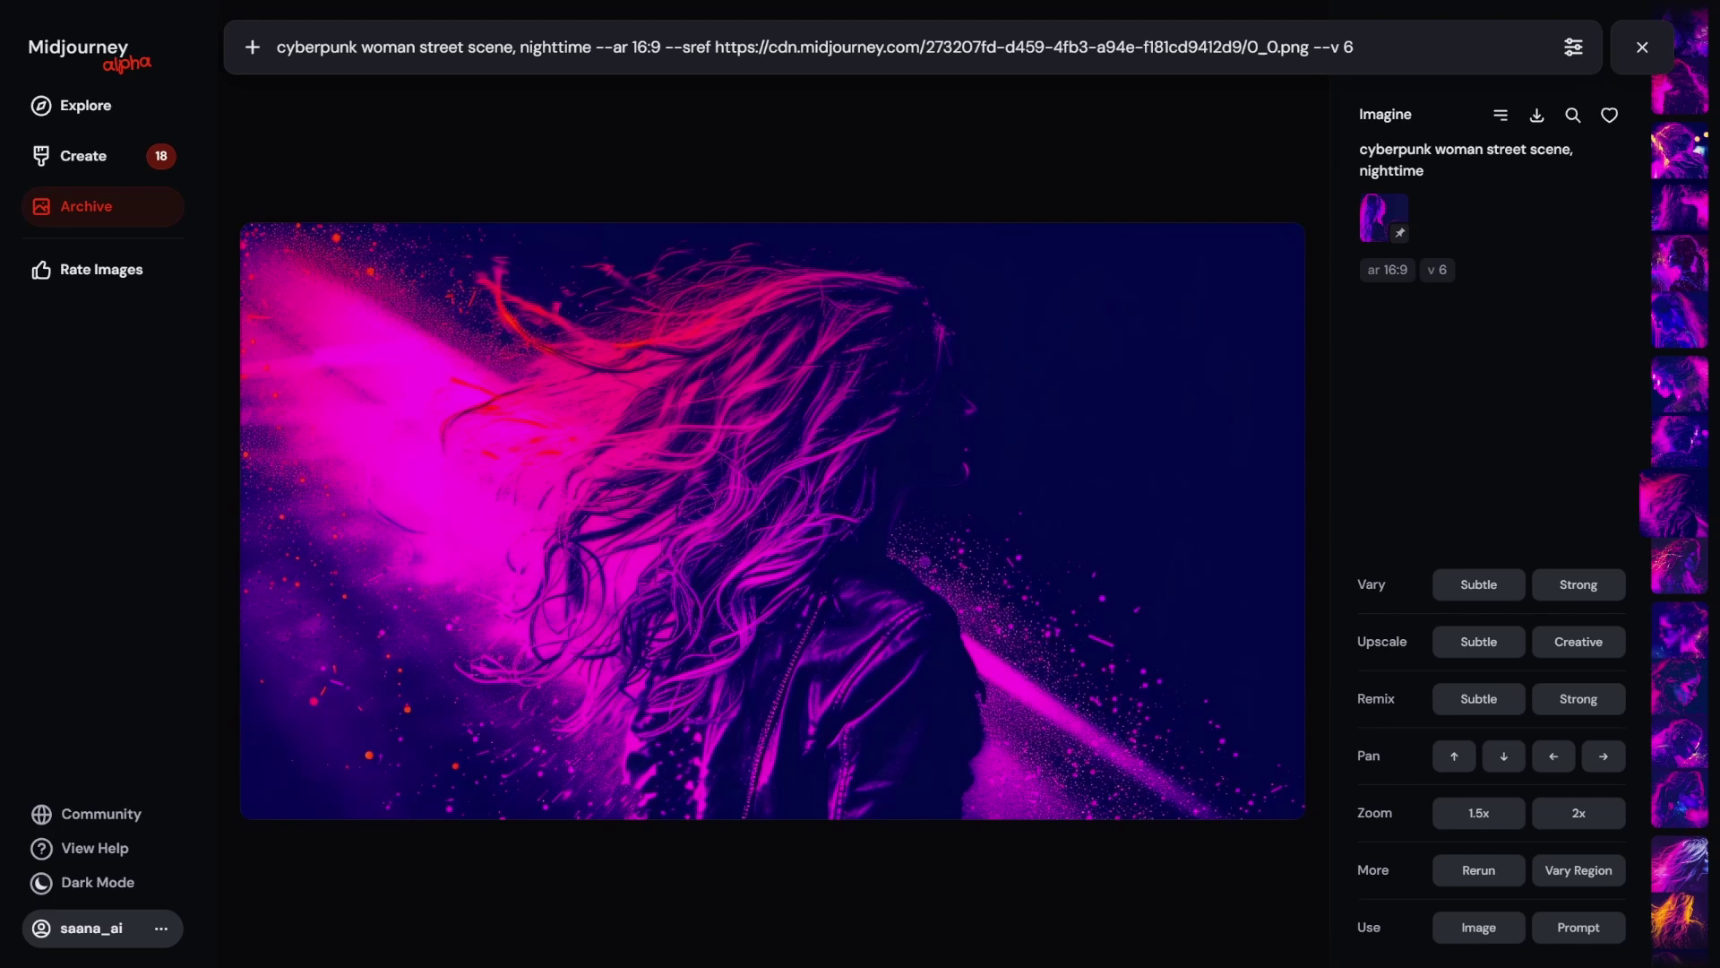
# Step: Replace the prompt subject with 'cathedral medieval' and generate it with the same --sref
pyautogui.moveTo(591, 46); pyautogui.dragTo(273, 45)
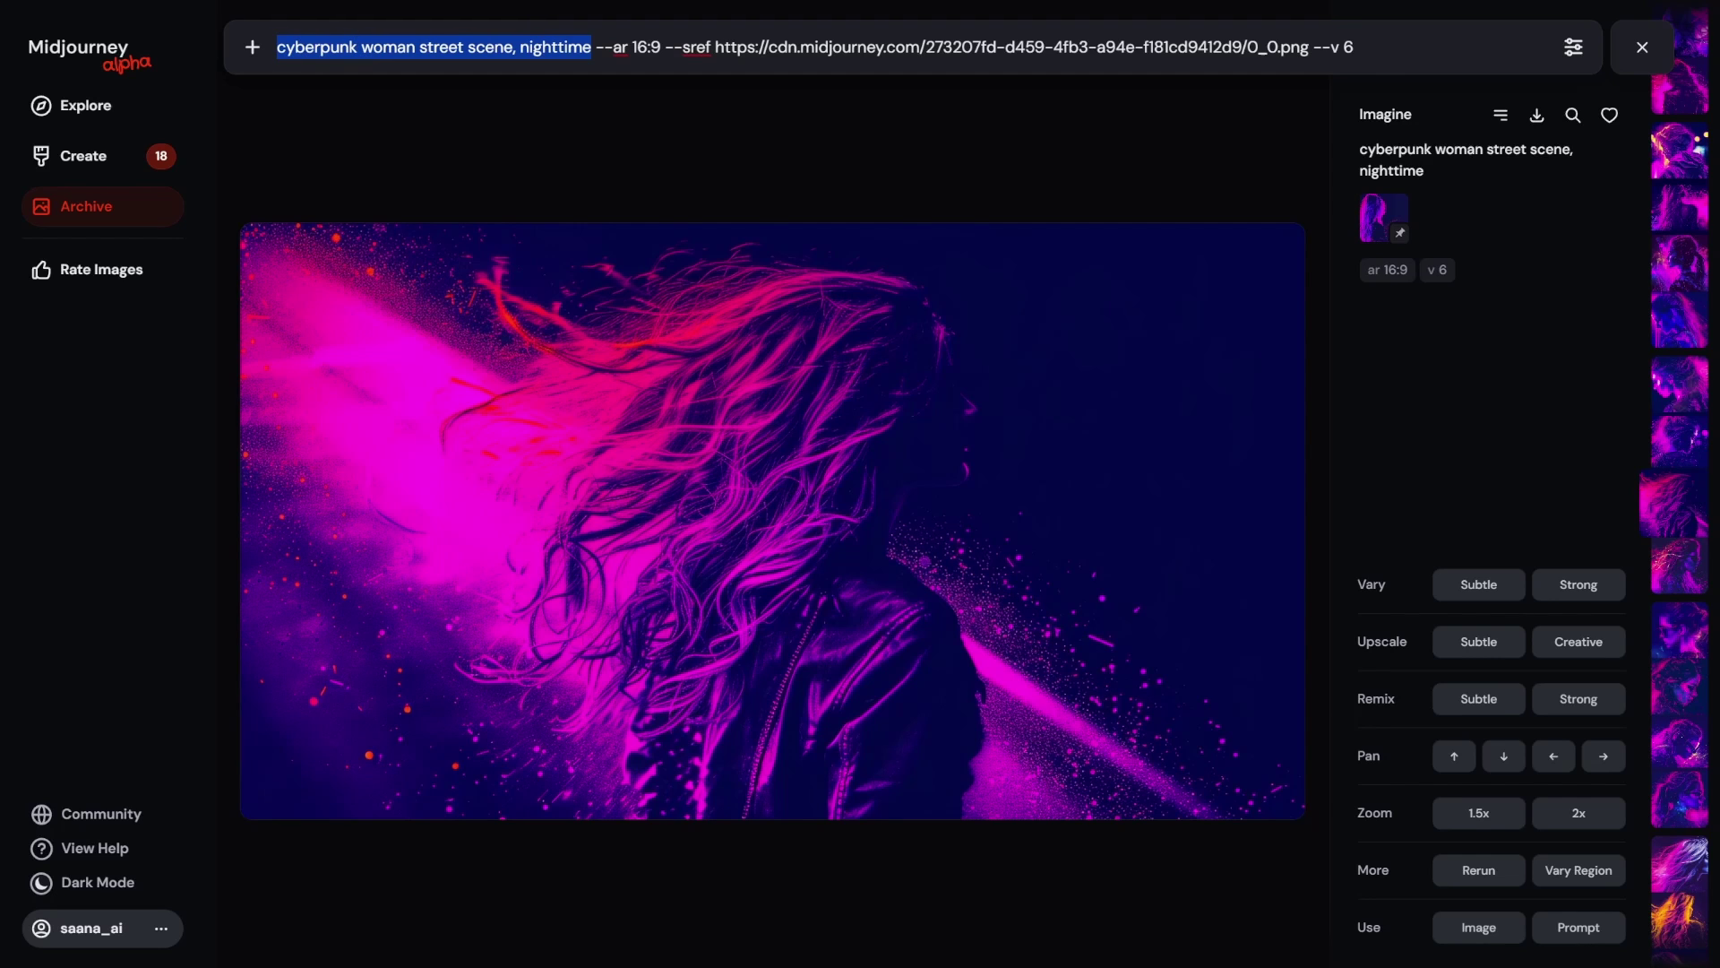
pyautogui.write('cathedra')
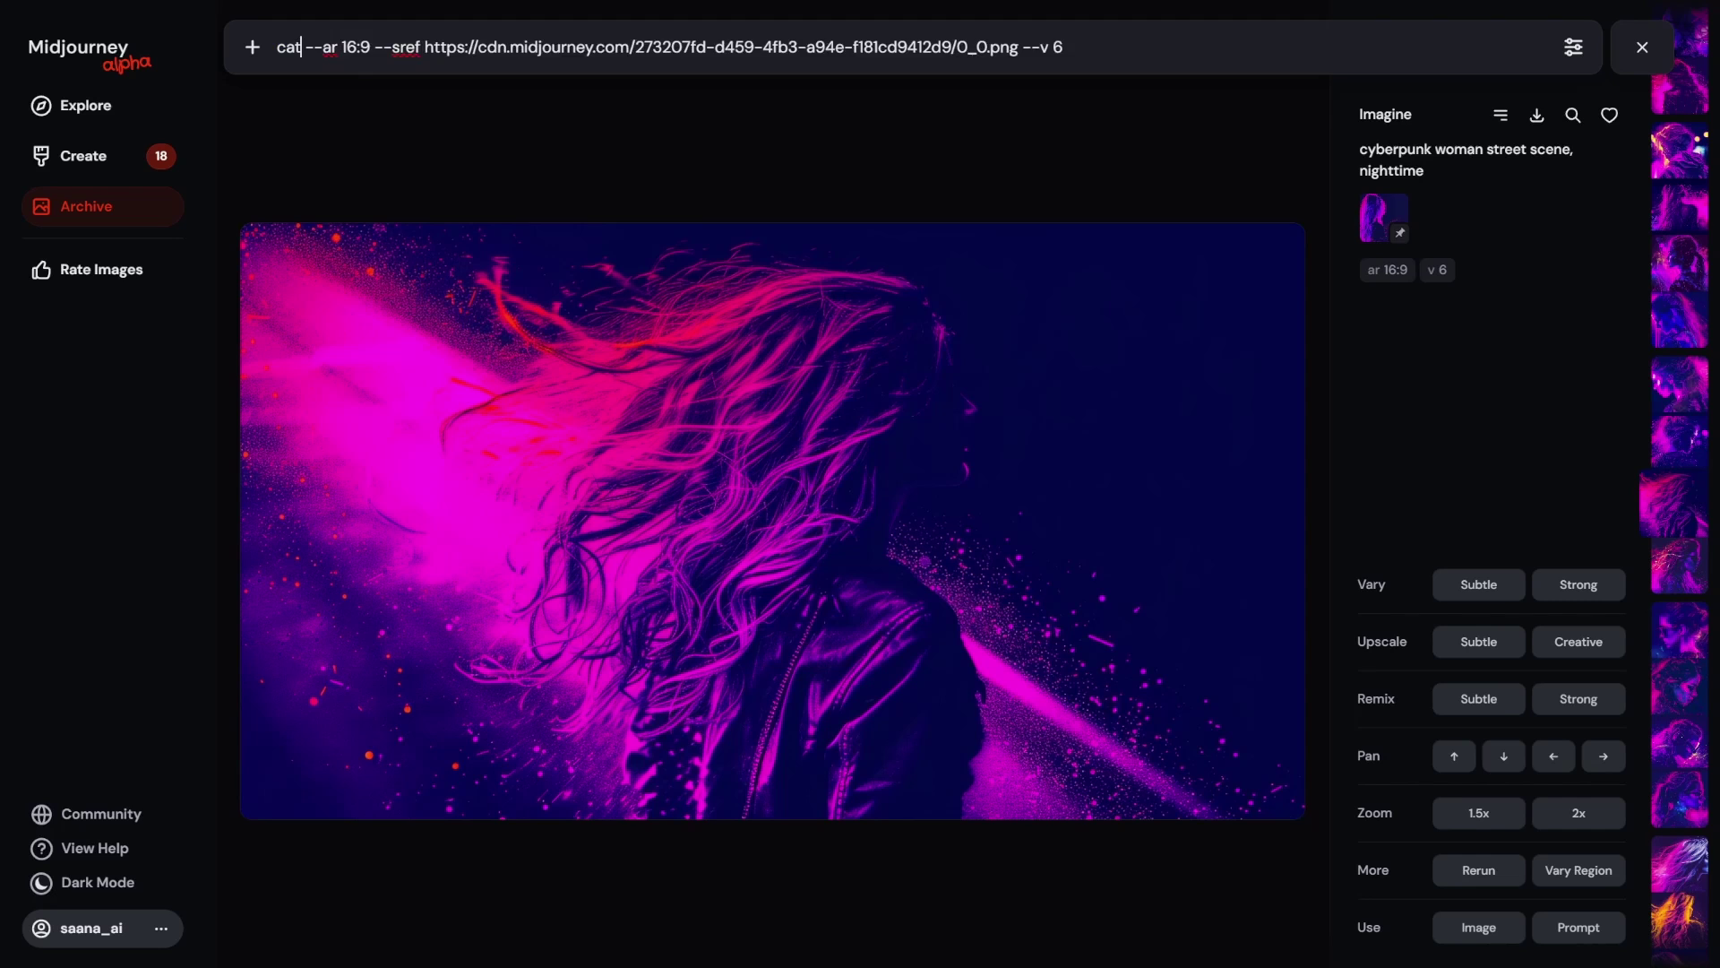
pyautogui.write('l')
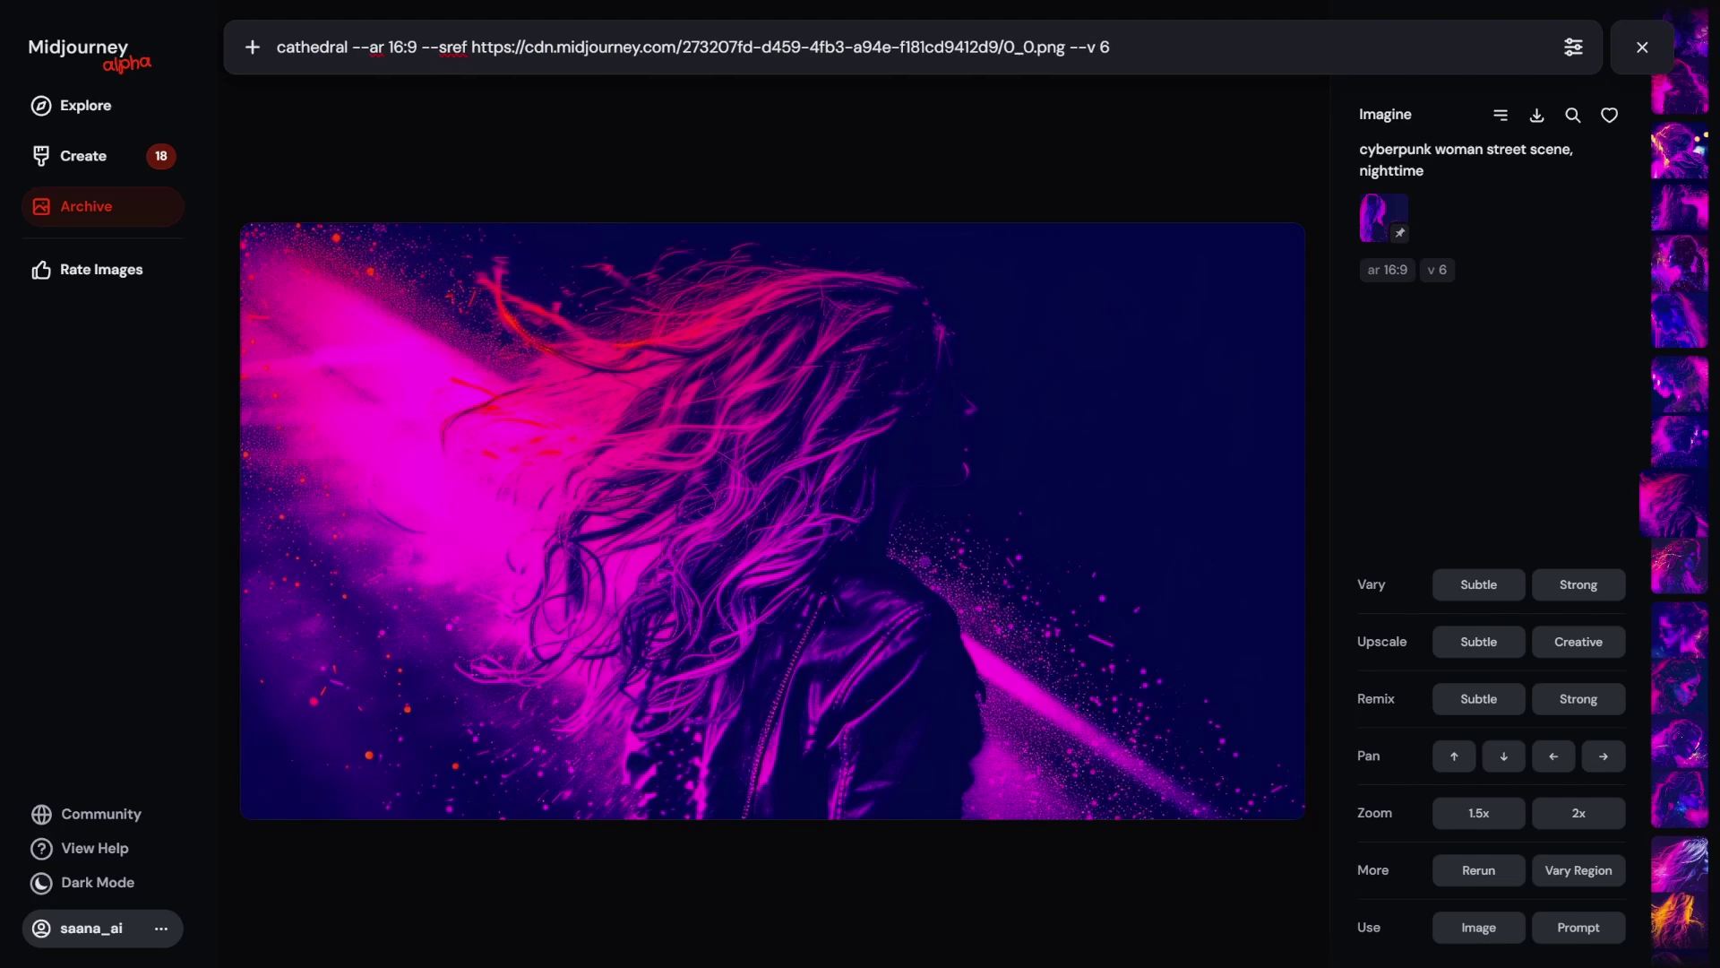
pyautogui.write(' mediev')
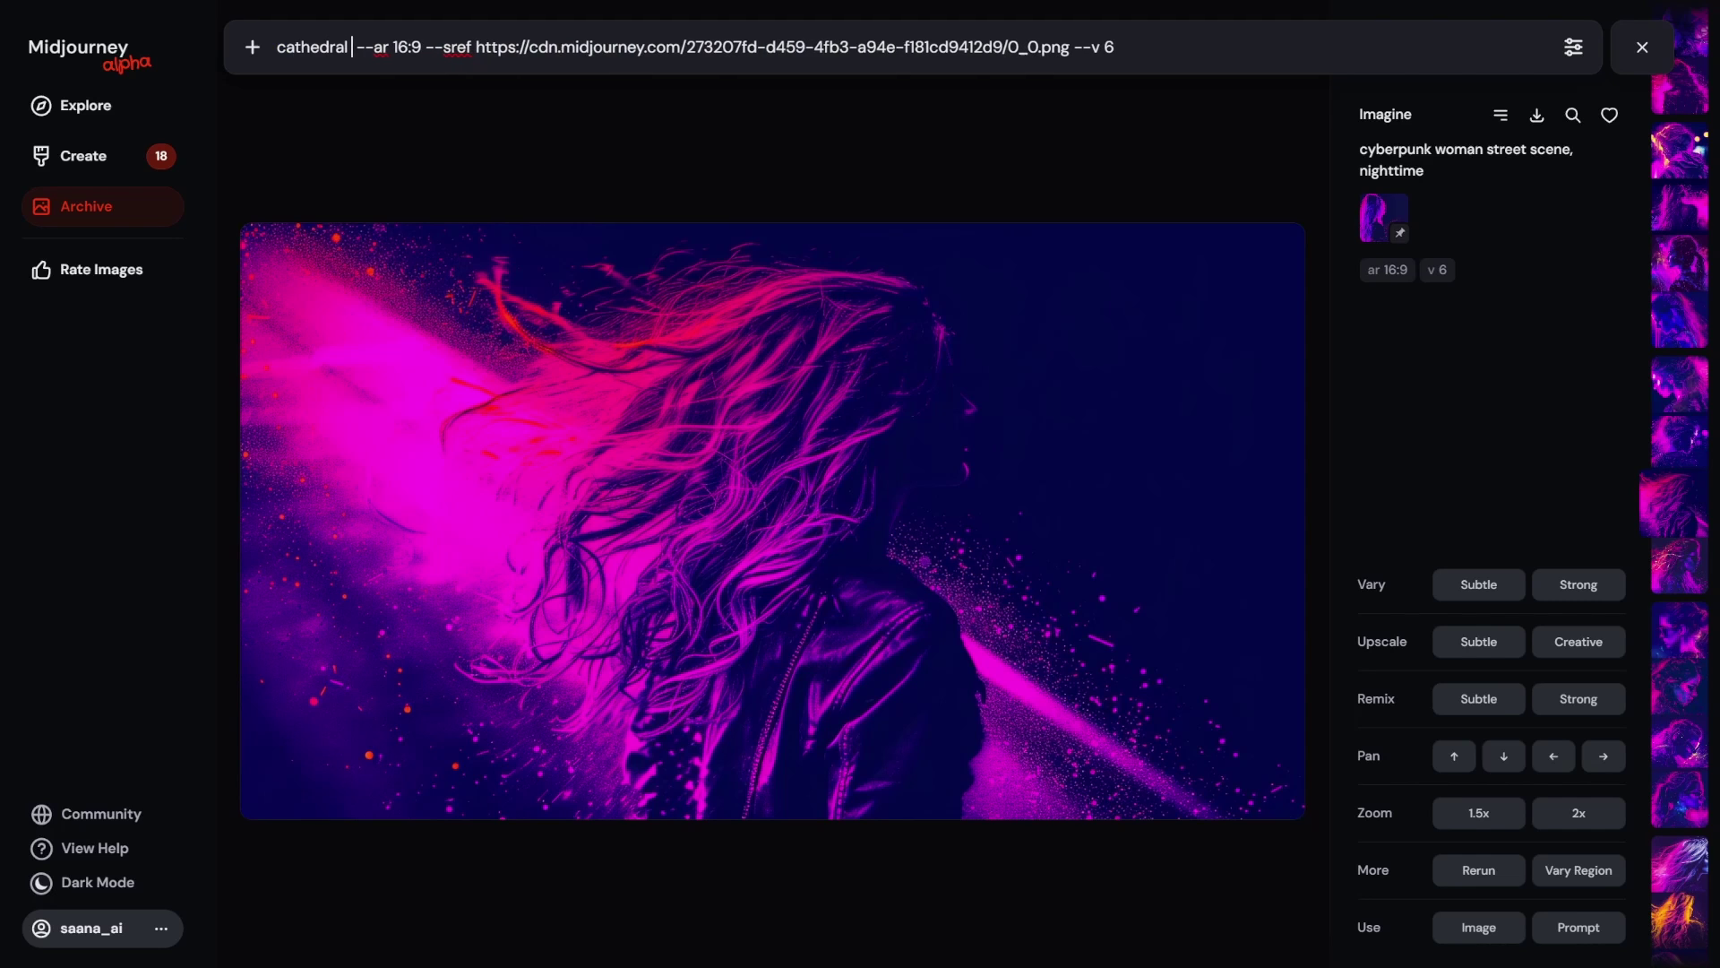
pyautogui.write('al')
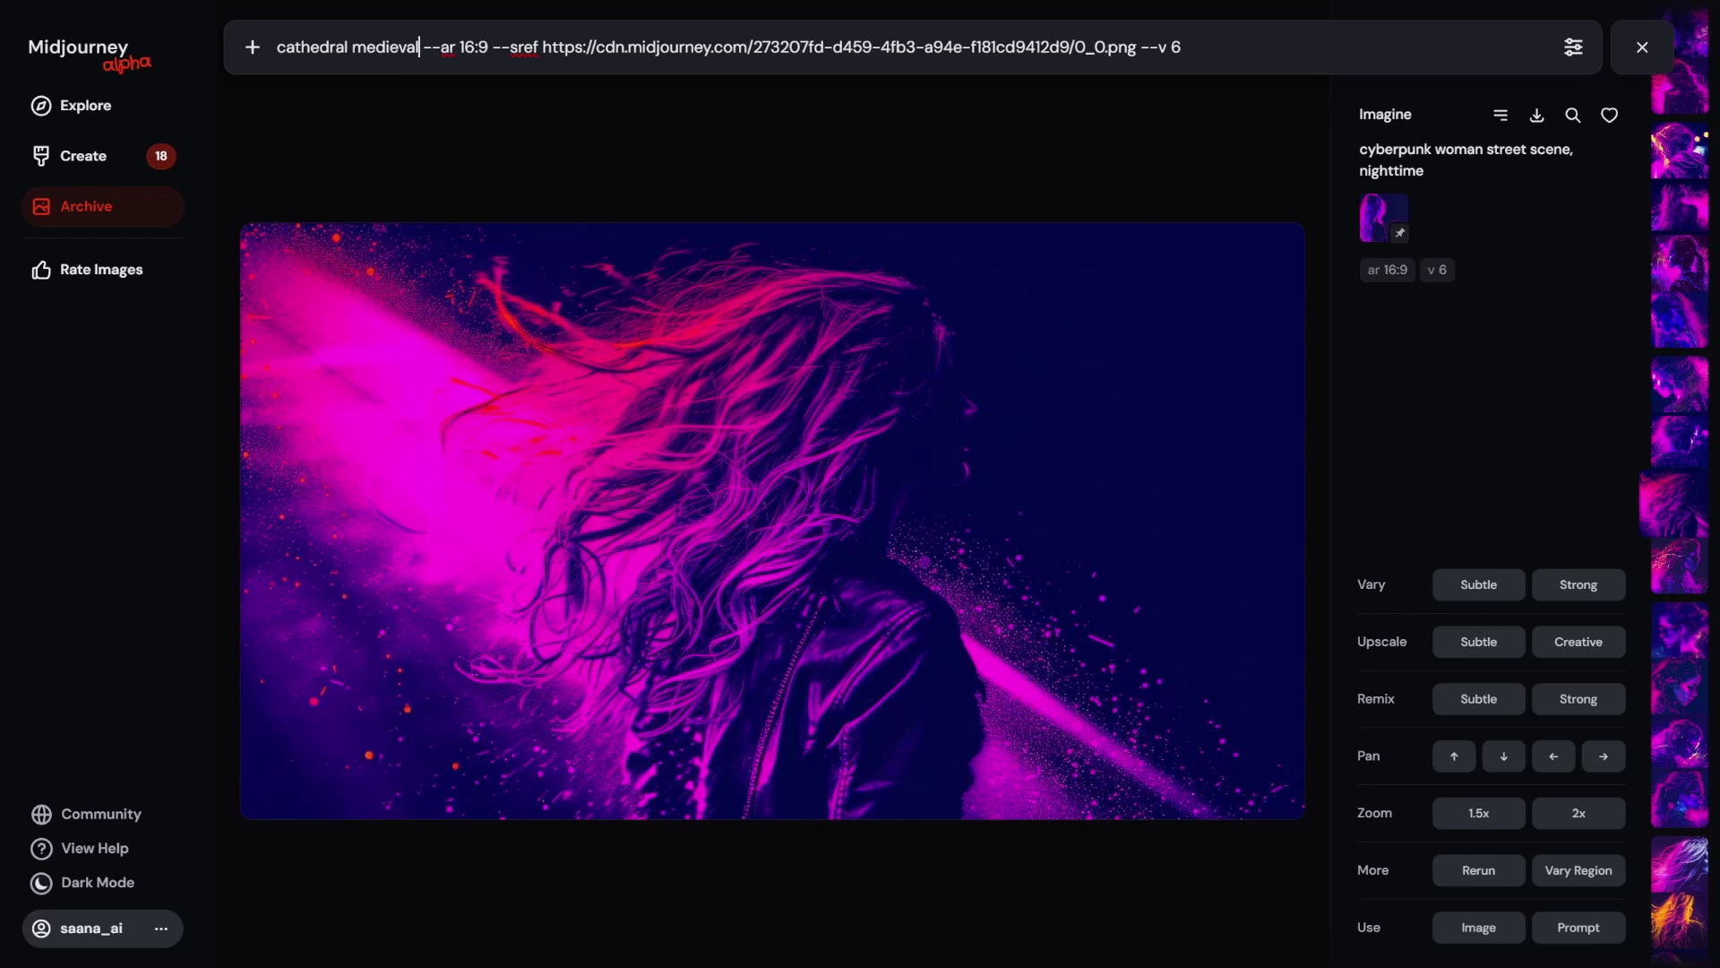
pyautogui.press('Return')
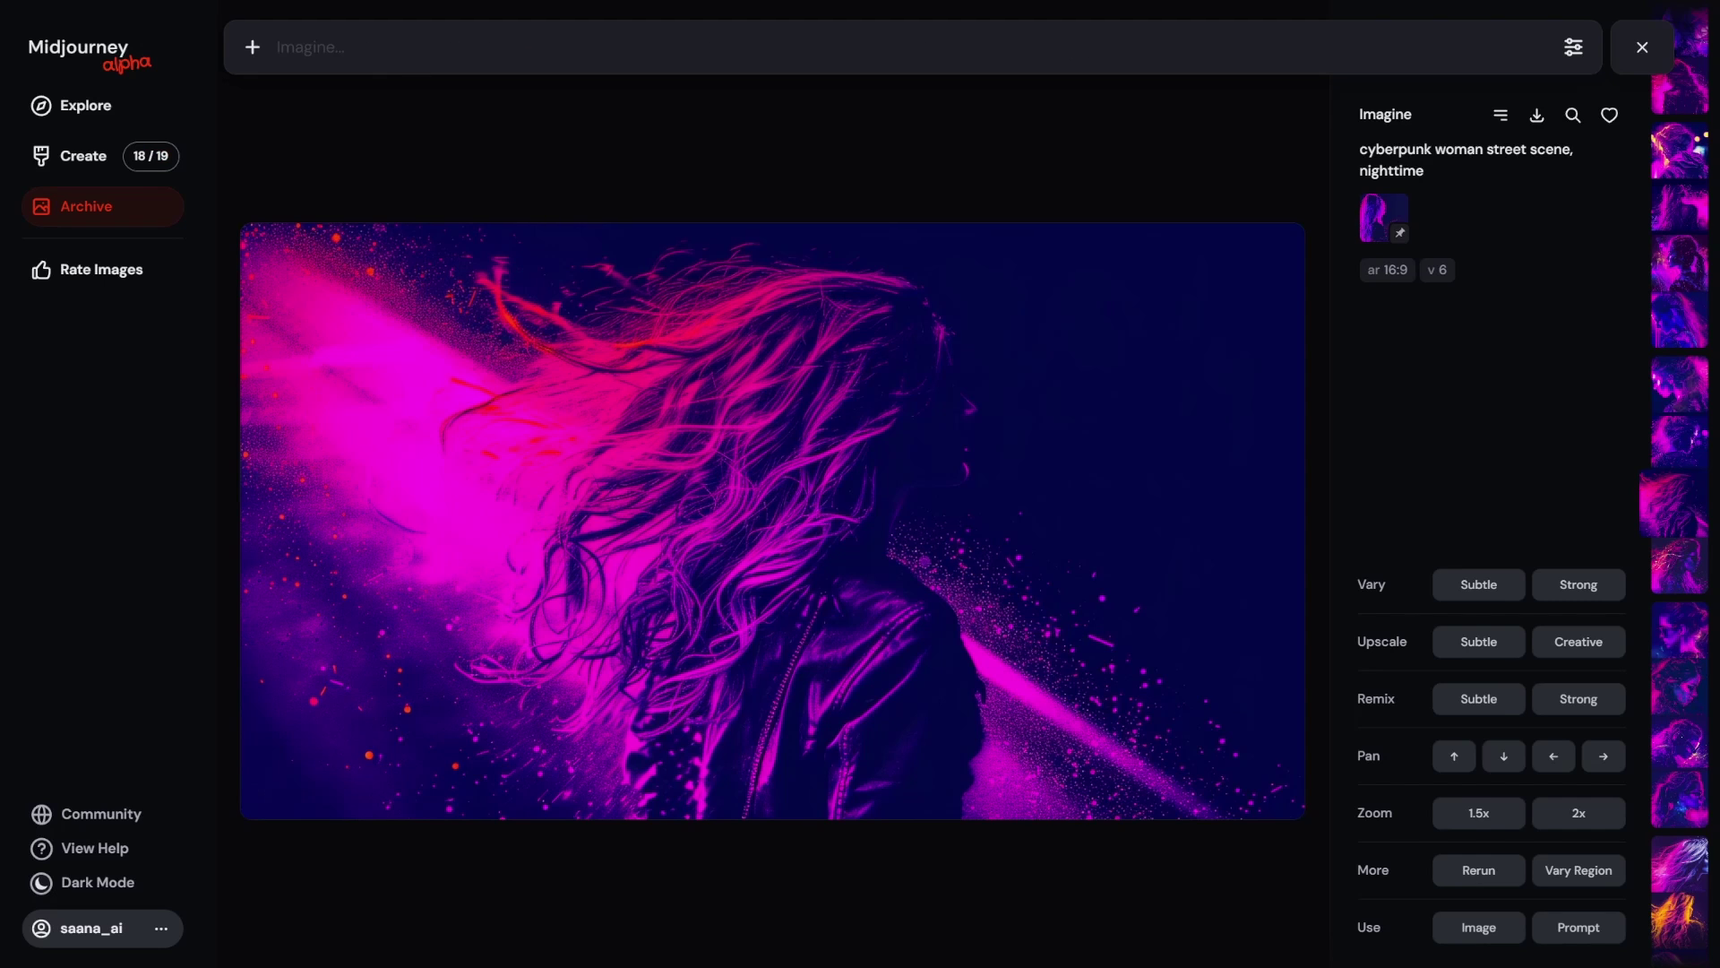
# Step: Change the subject to 'sports car', then 'sports car in a mountain road', and generate it
pyautogui.press('Up')
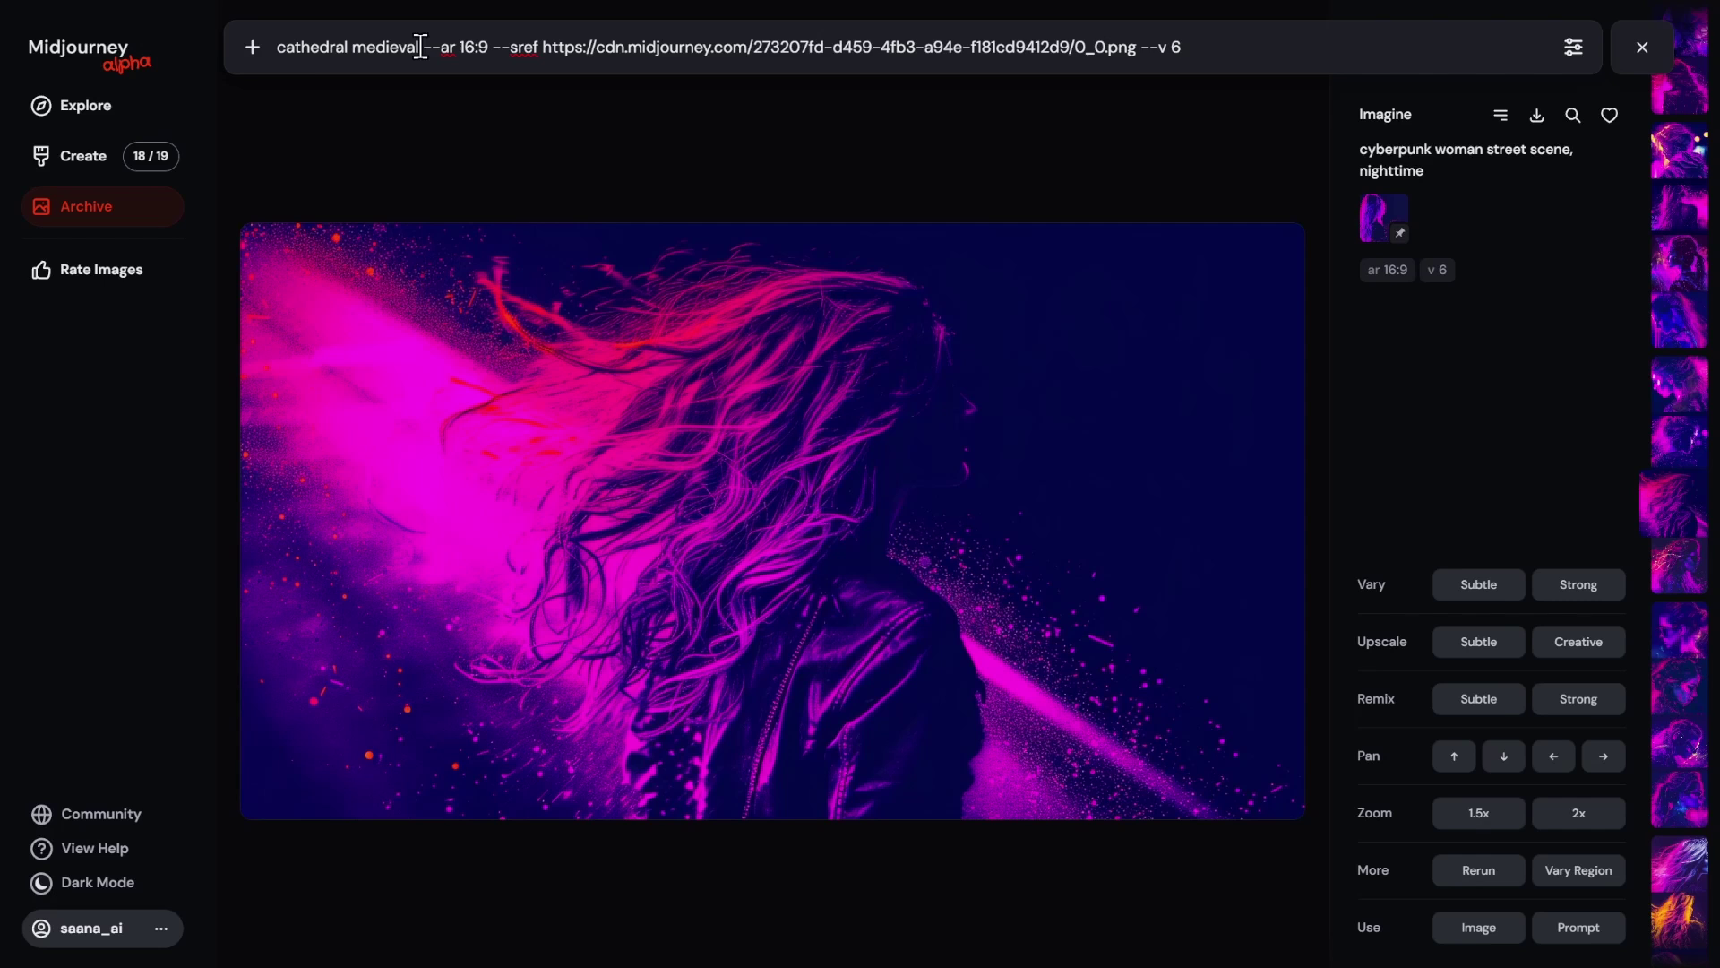
pyautogui.moveTo(420, 47); pyautogui.dragTo(238, 43)
pyautogui.write('sports')
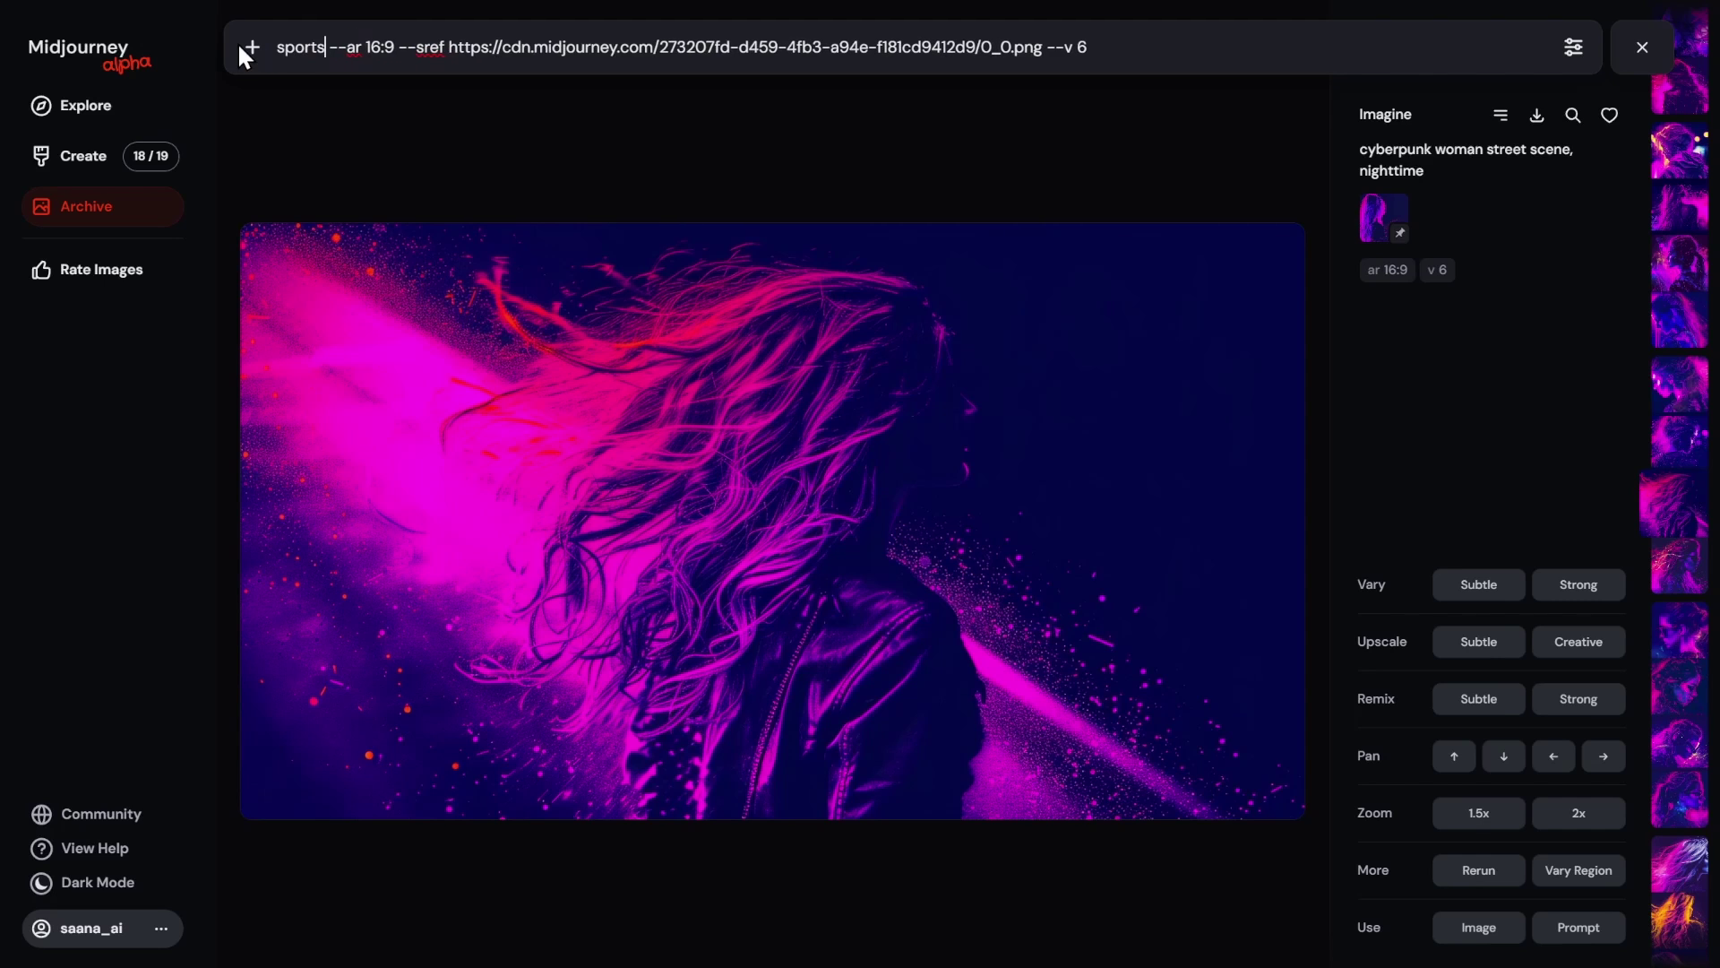
pyautogui.write(' car')
pyautogui.press('Return')
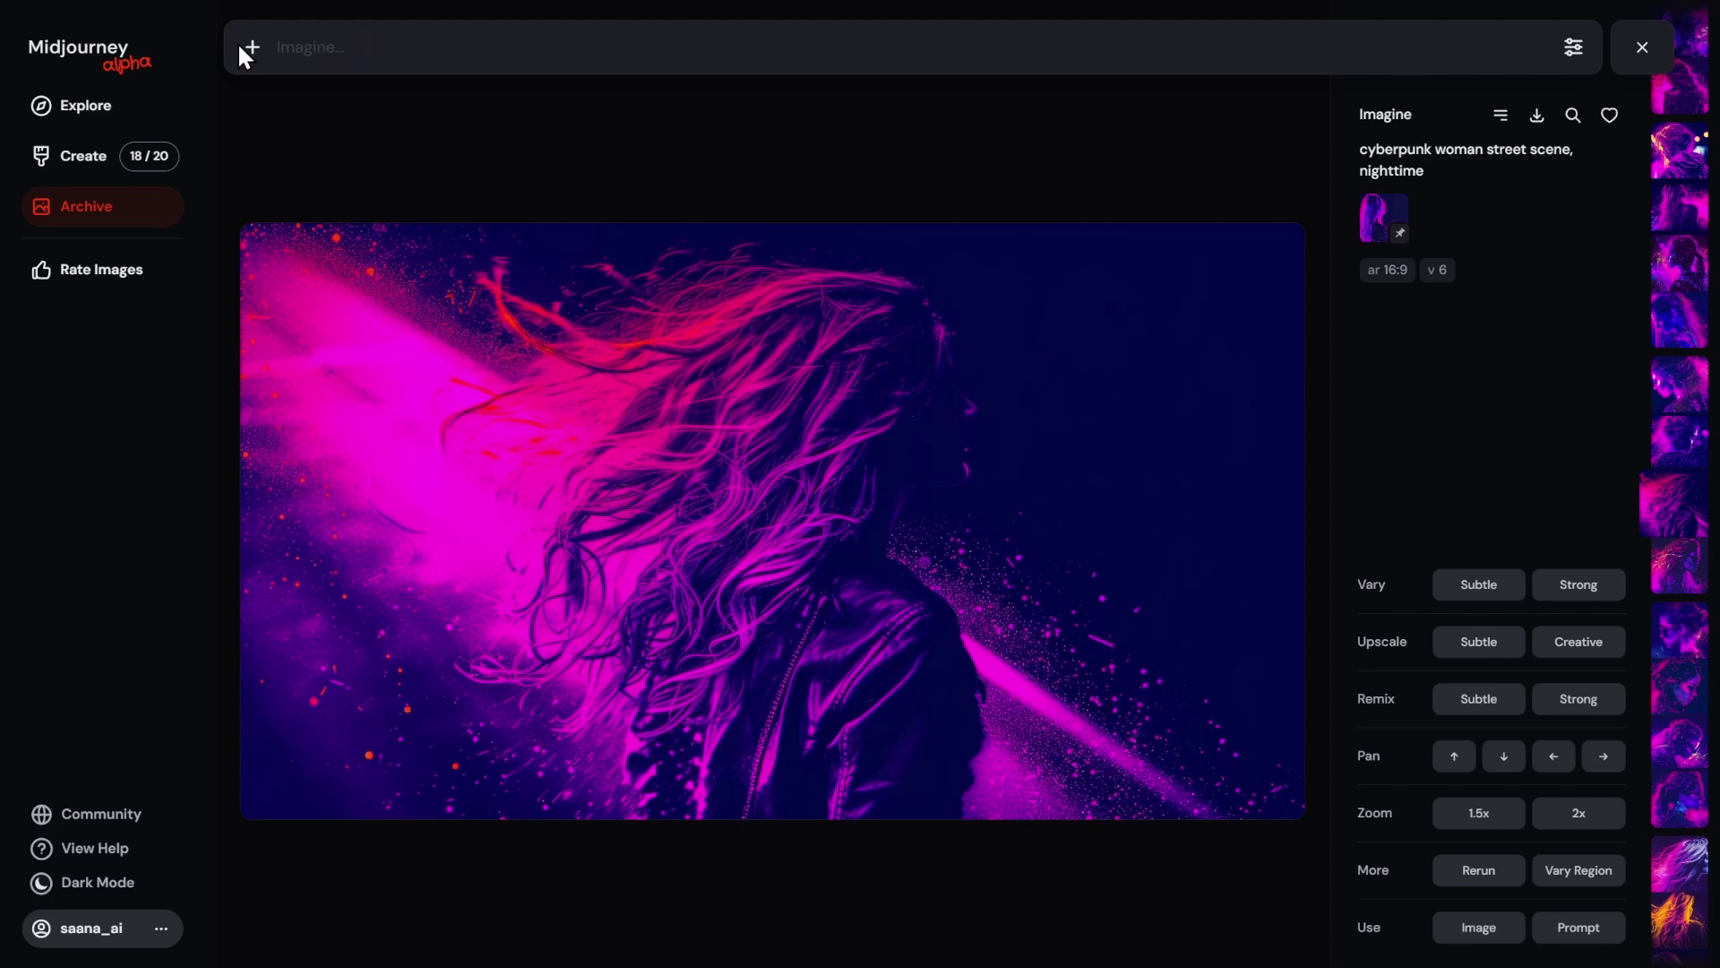
pyautogui.hotkey('ctrl', 'z')
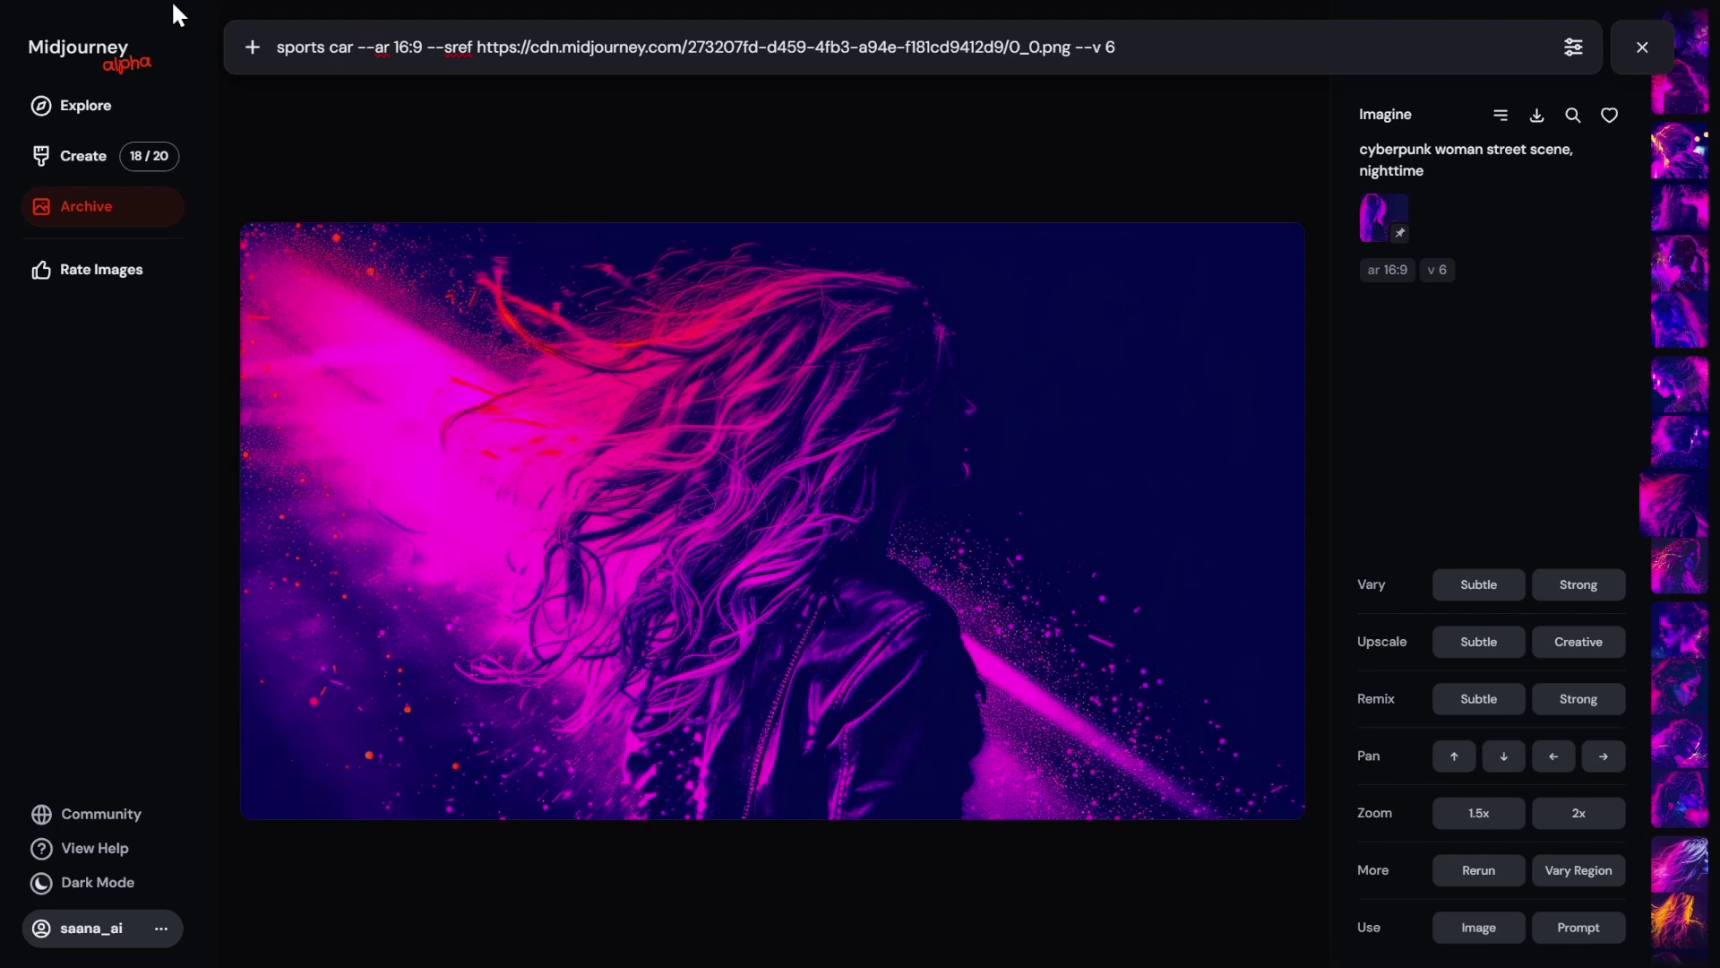
pyautogui.click(353, 46)
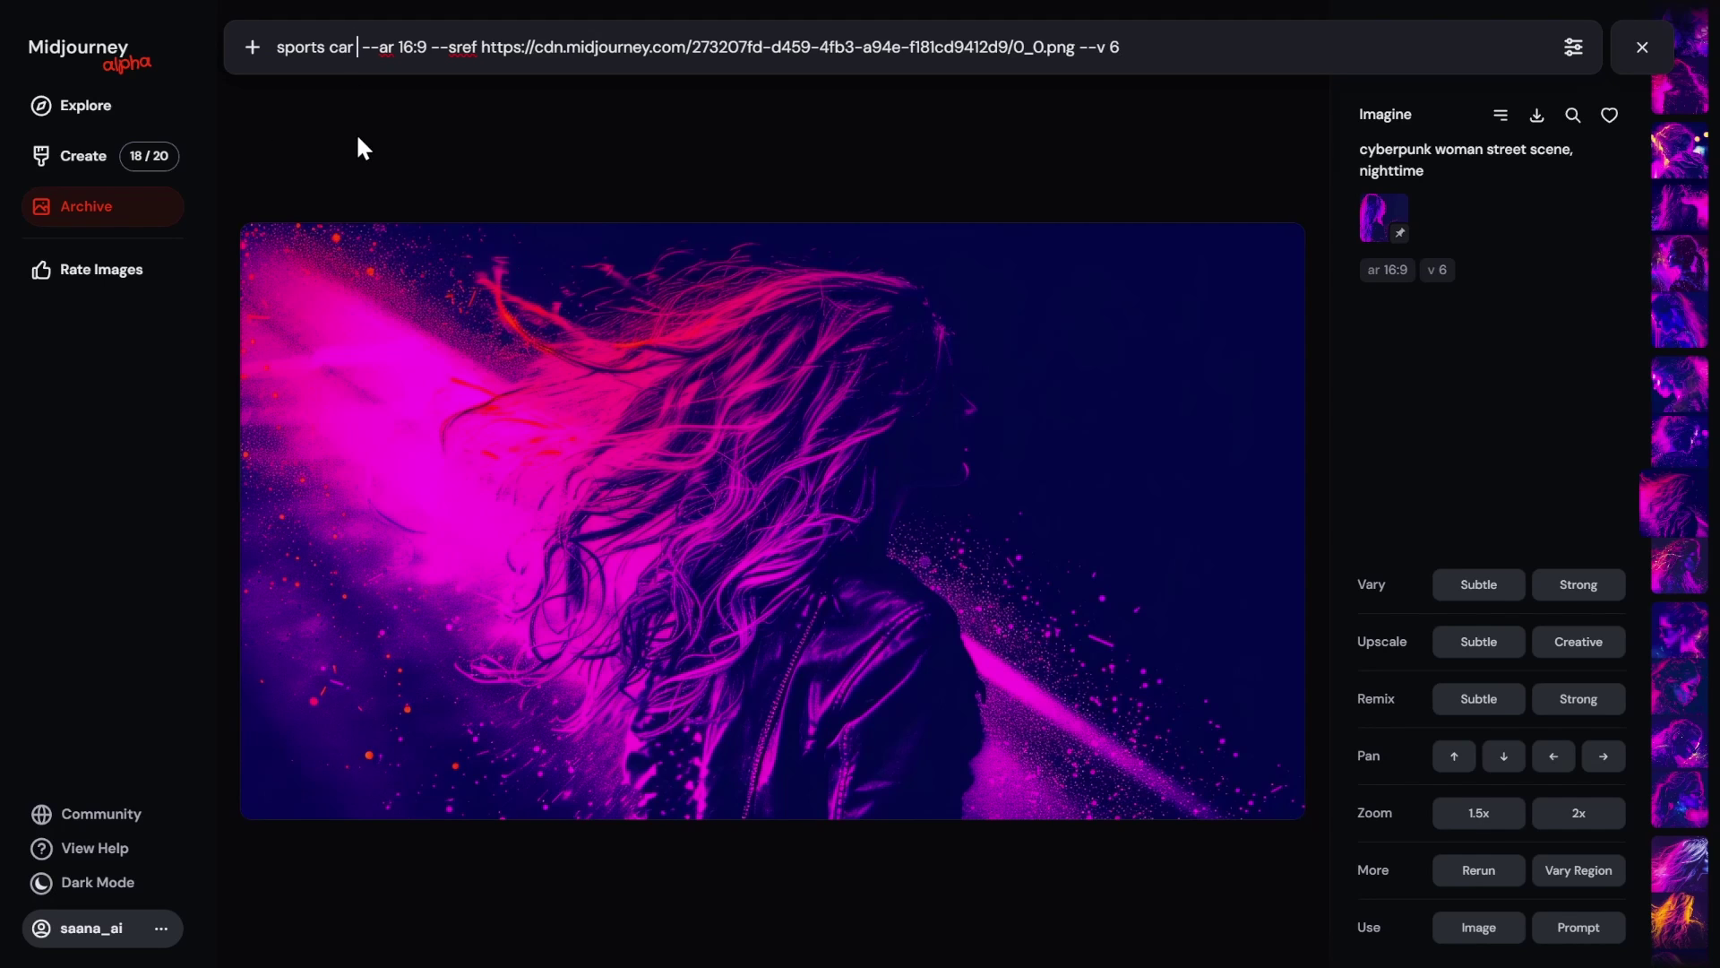
pyautogui.write('in')
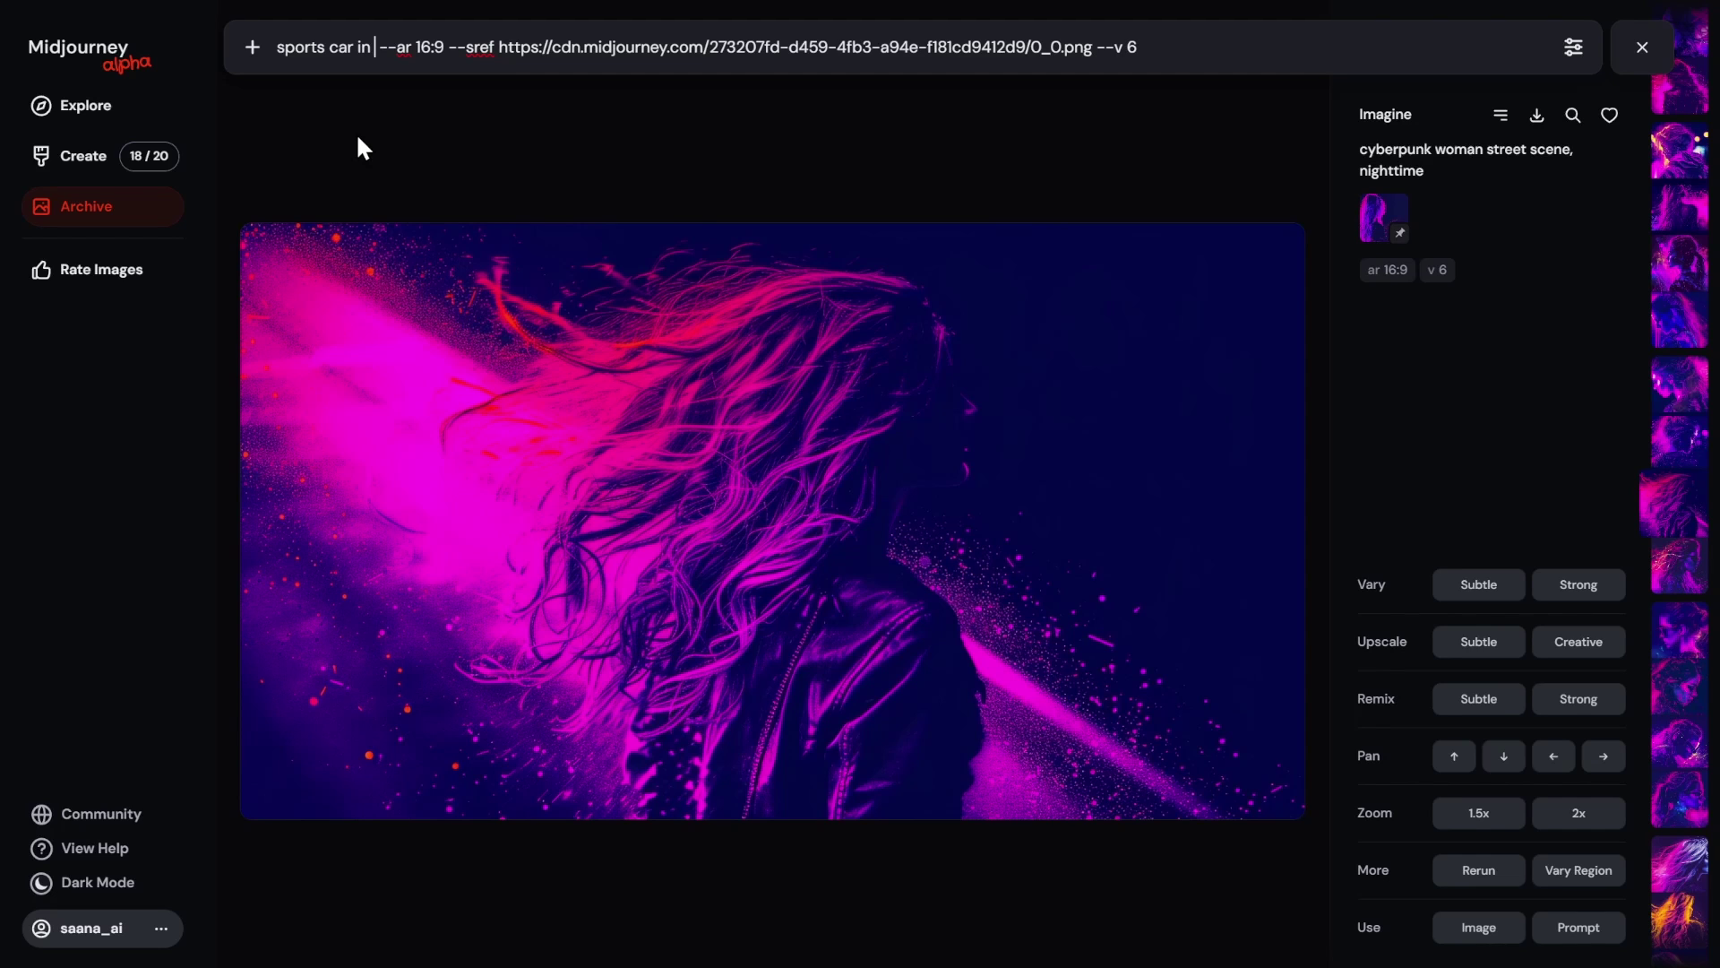
pyautogui.write('a m,')
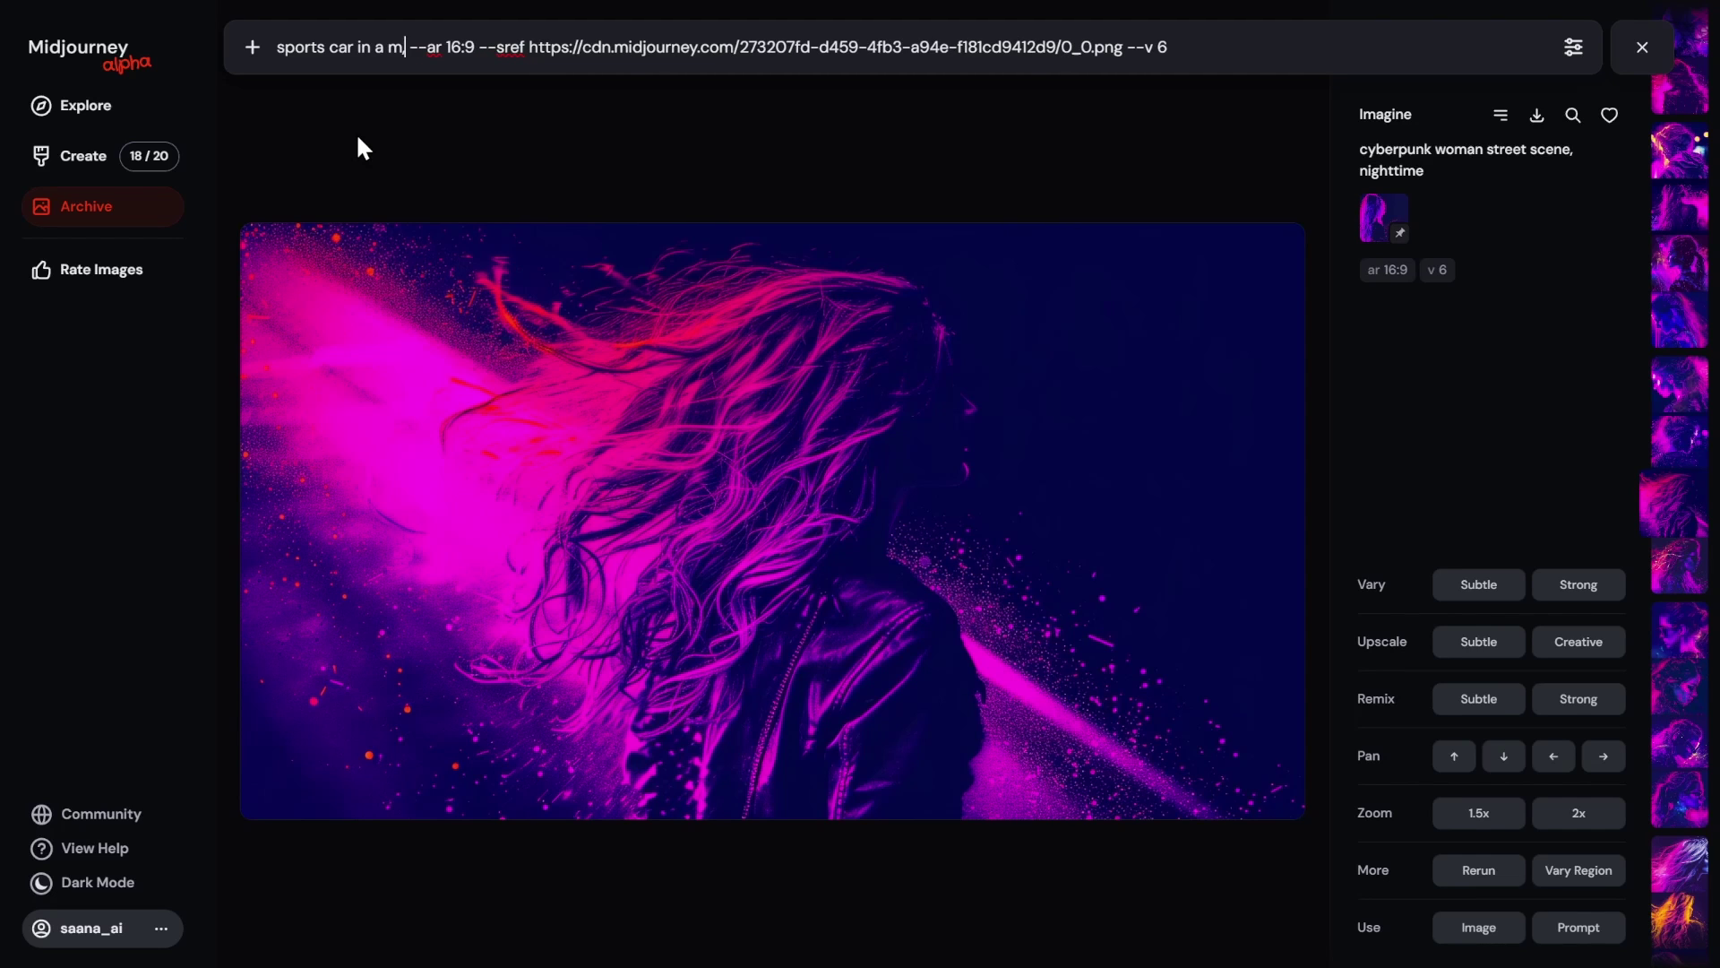
pyautogui.write('ountain roa')
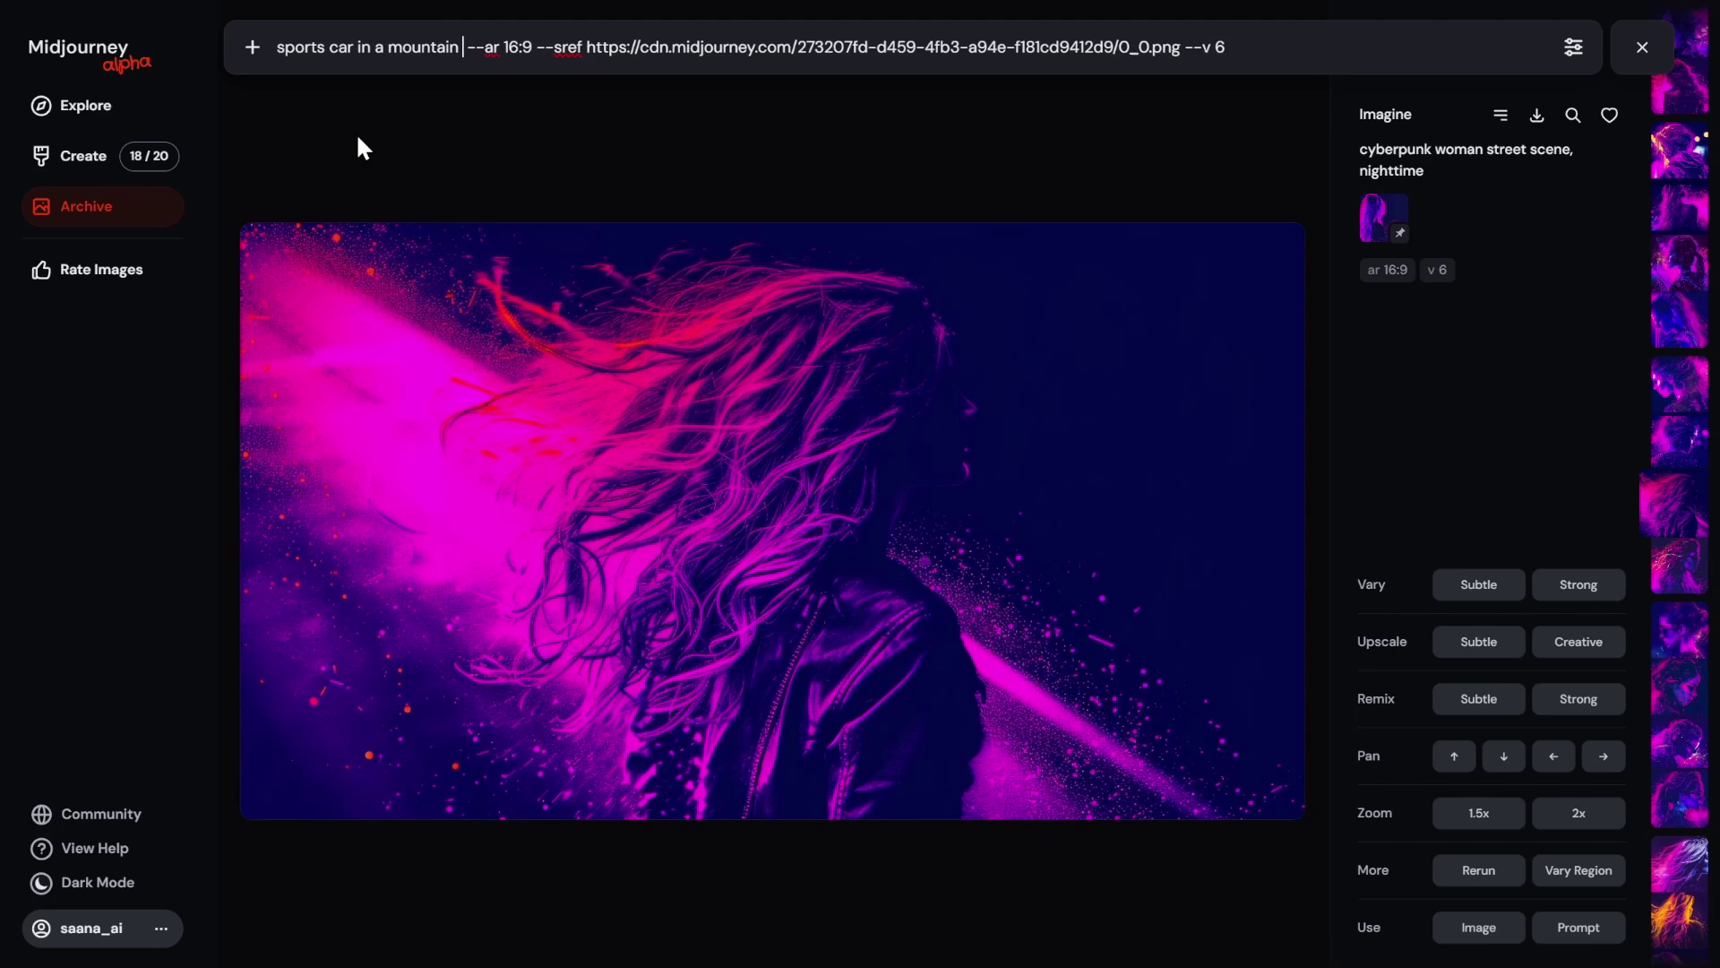
pyautogui.write('d')
pyautogui.press('Return')
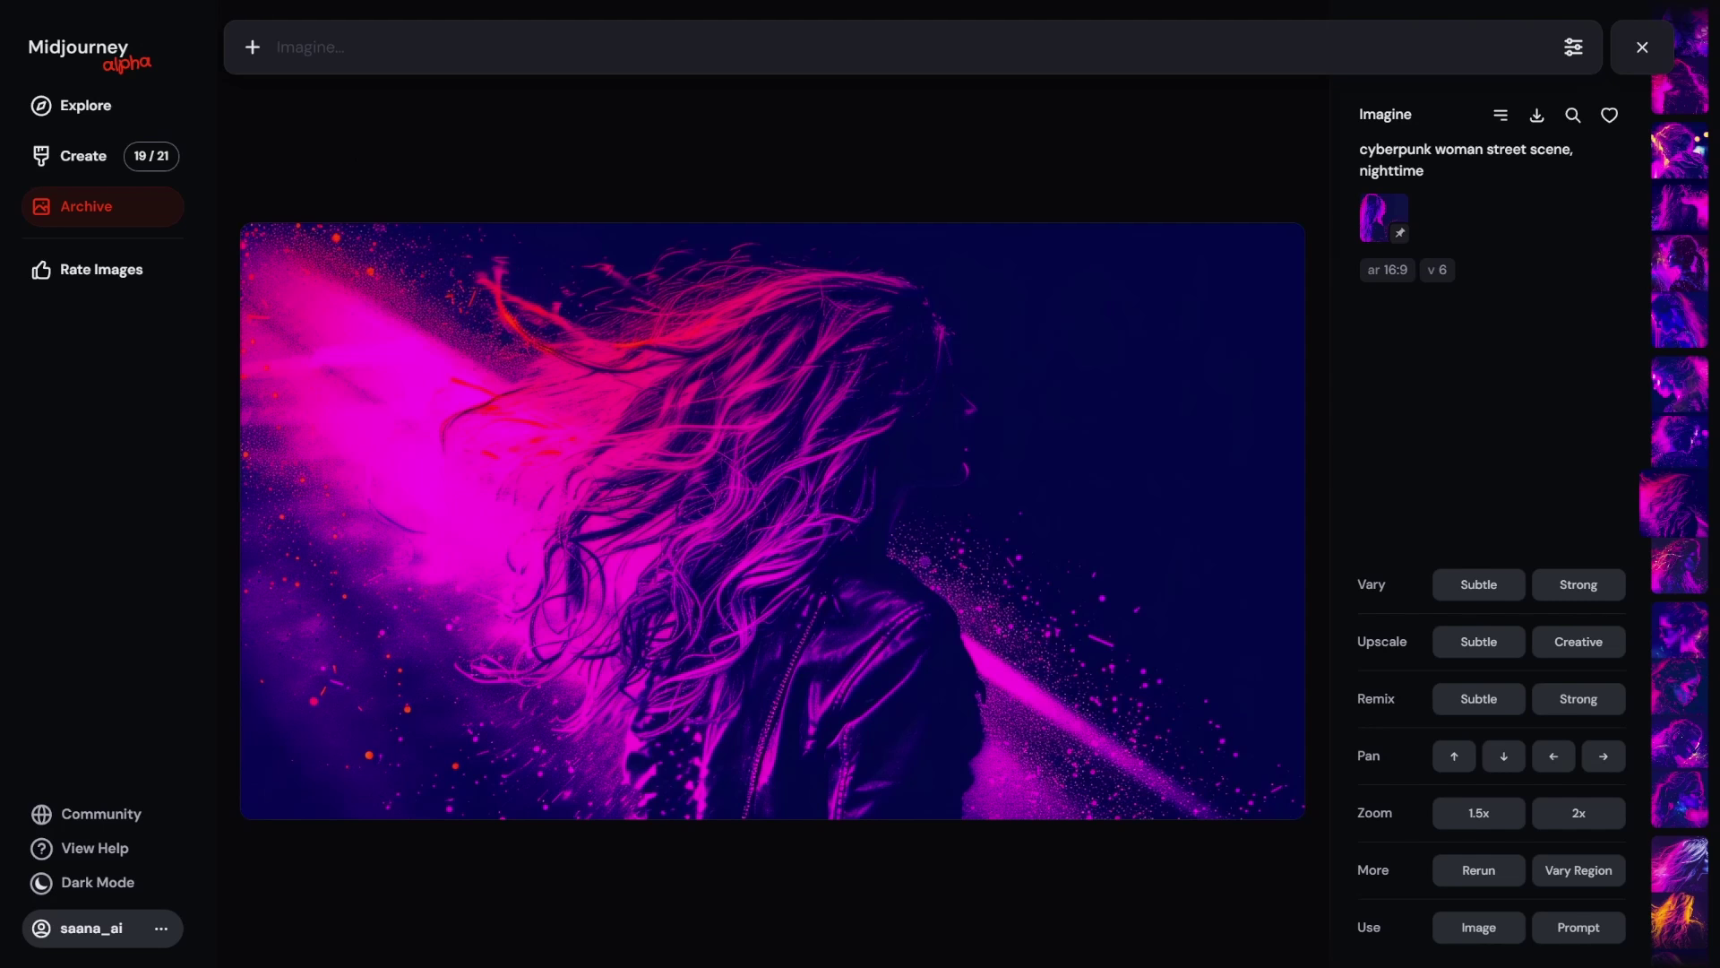
# Step: Browse the styled 'cathedral medieval' results, including the neon castle facade edged with flames
pyautogui.press('Up')
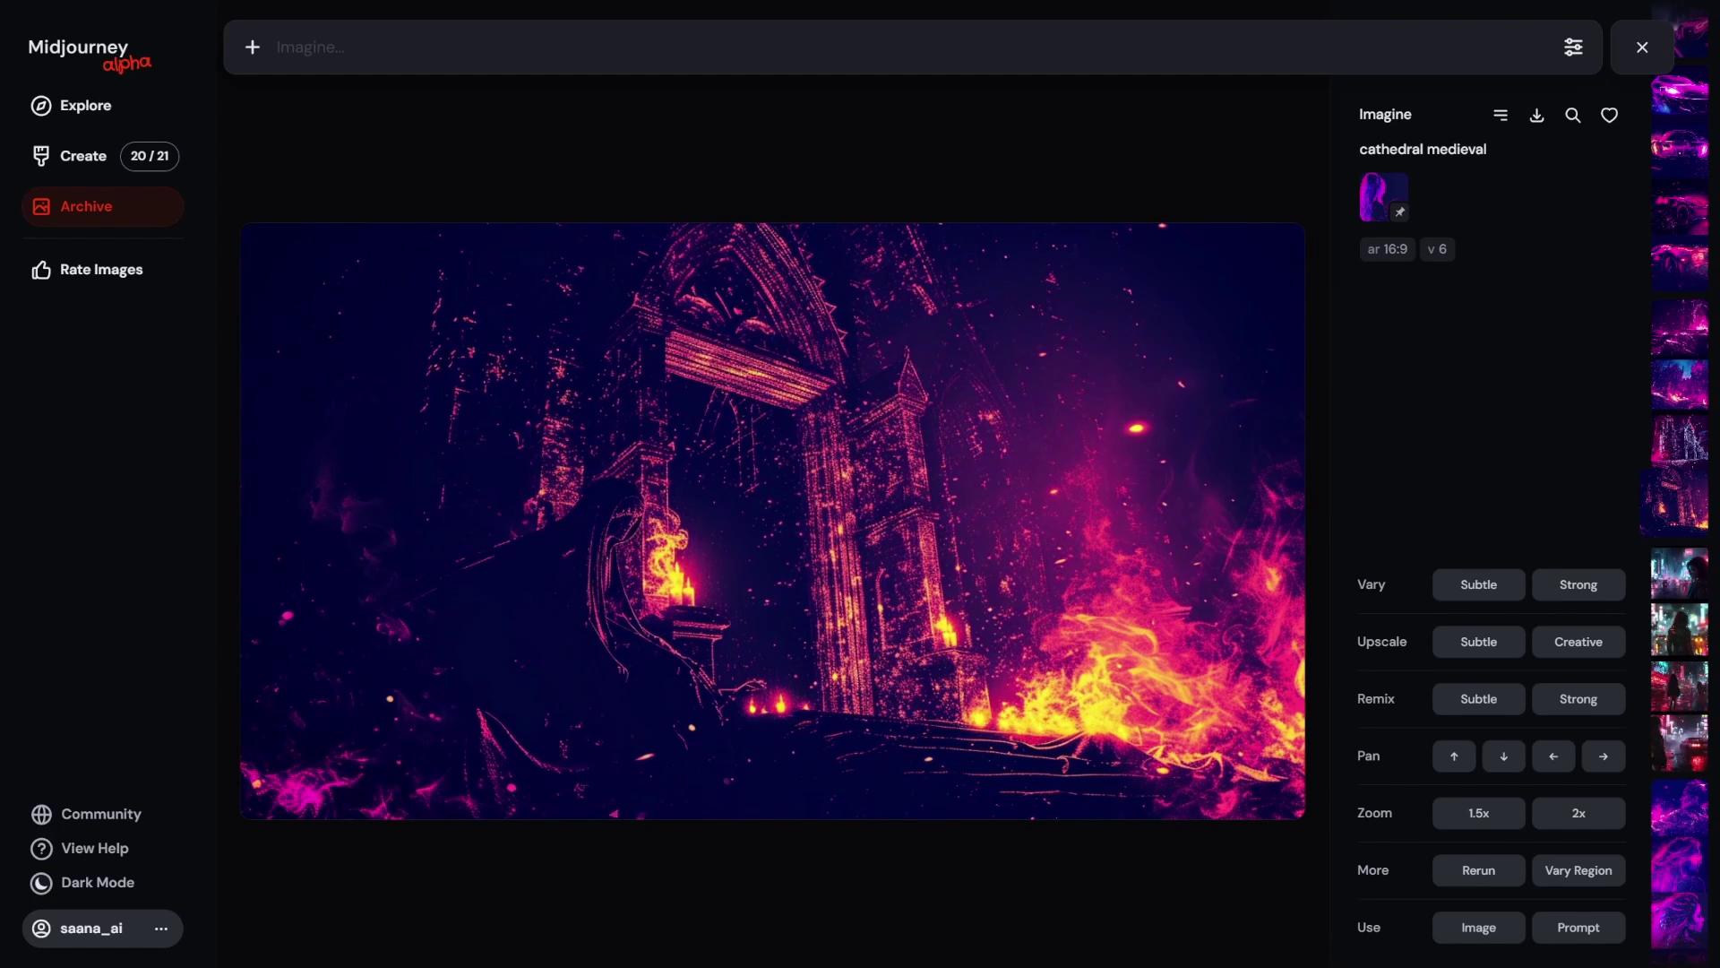
pyautogui.press('Up')
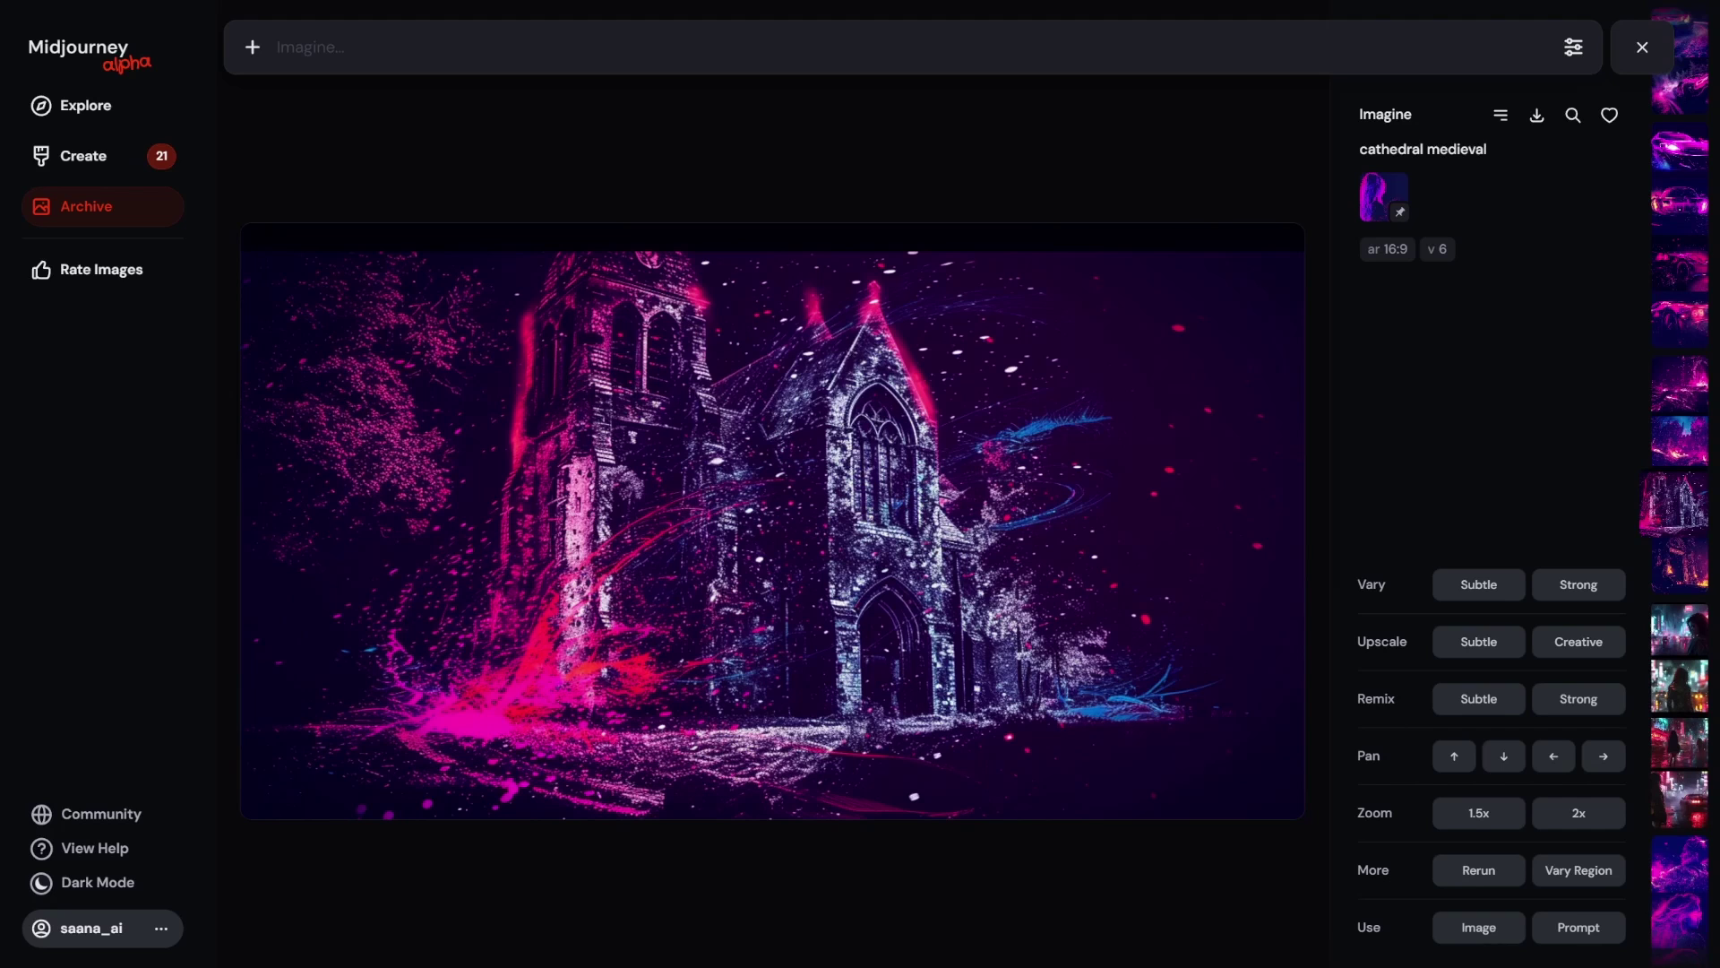
pyautogui.press('Up')
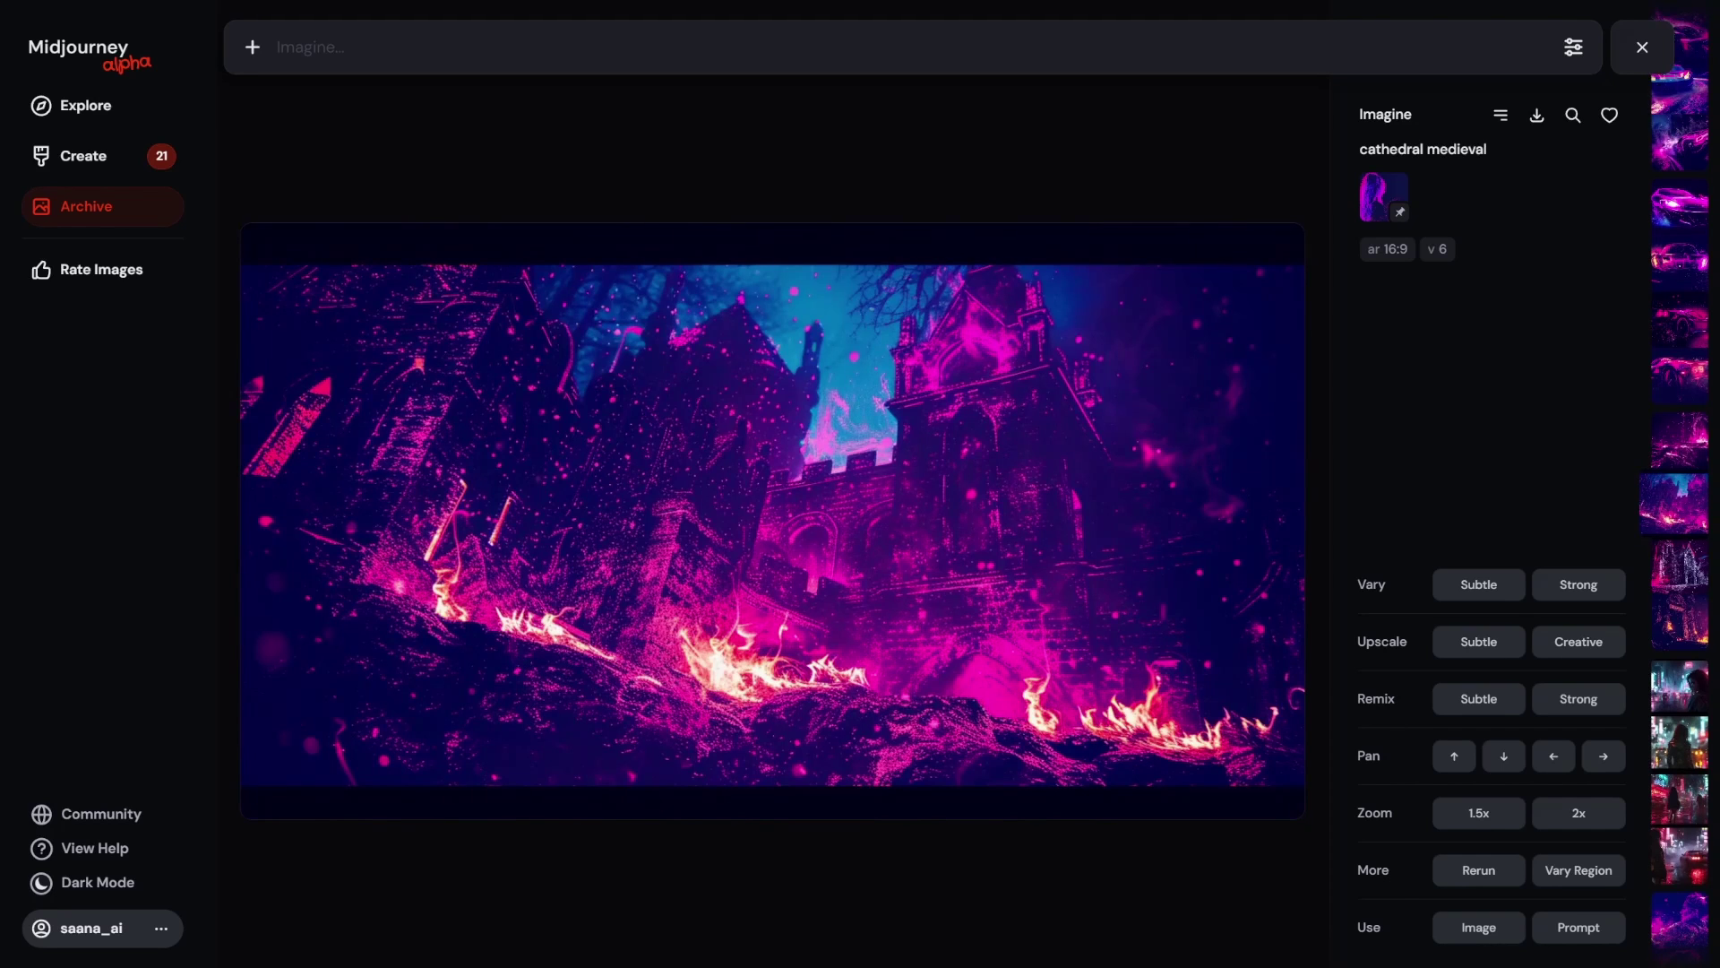
pyautogui.press('Up')
pyautogui.press('Up')
pyautogui.press('Up')
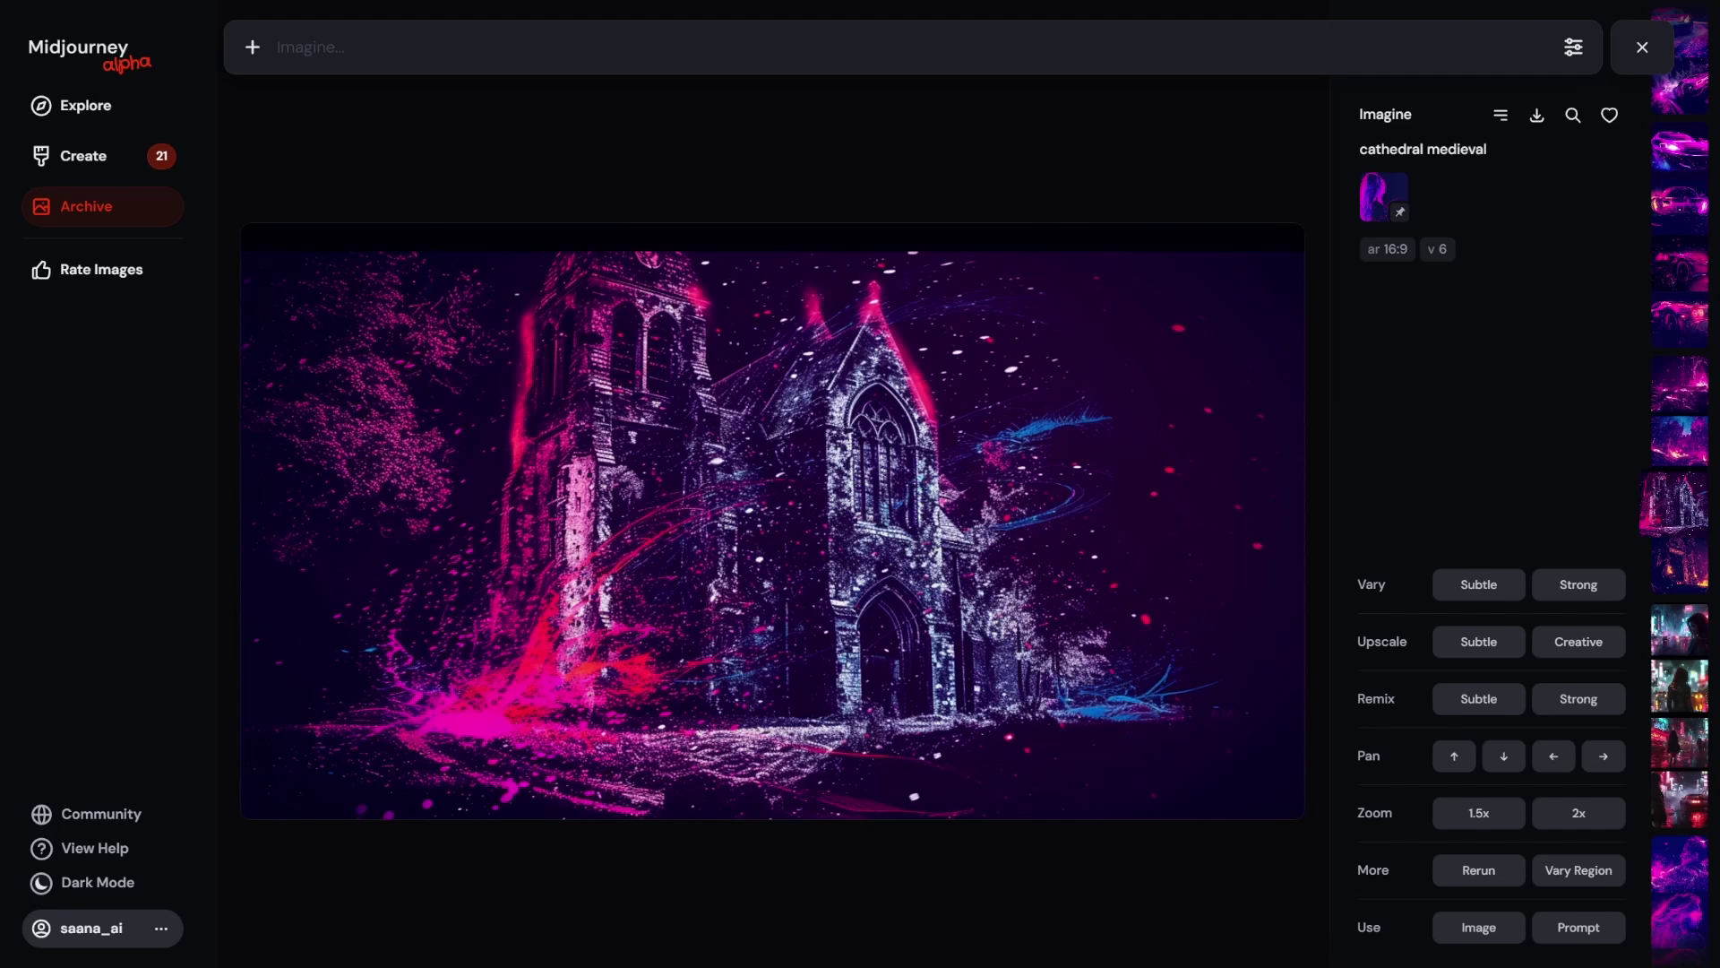
pyautogui.press('Down')
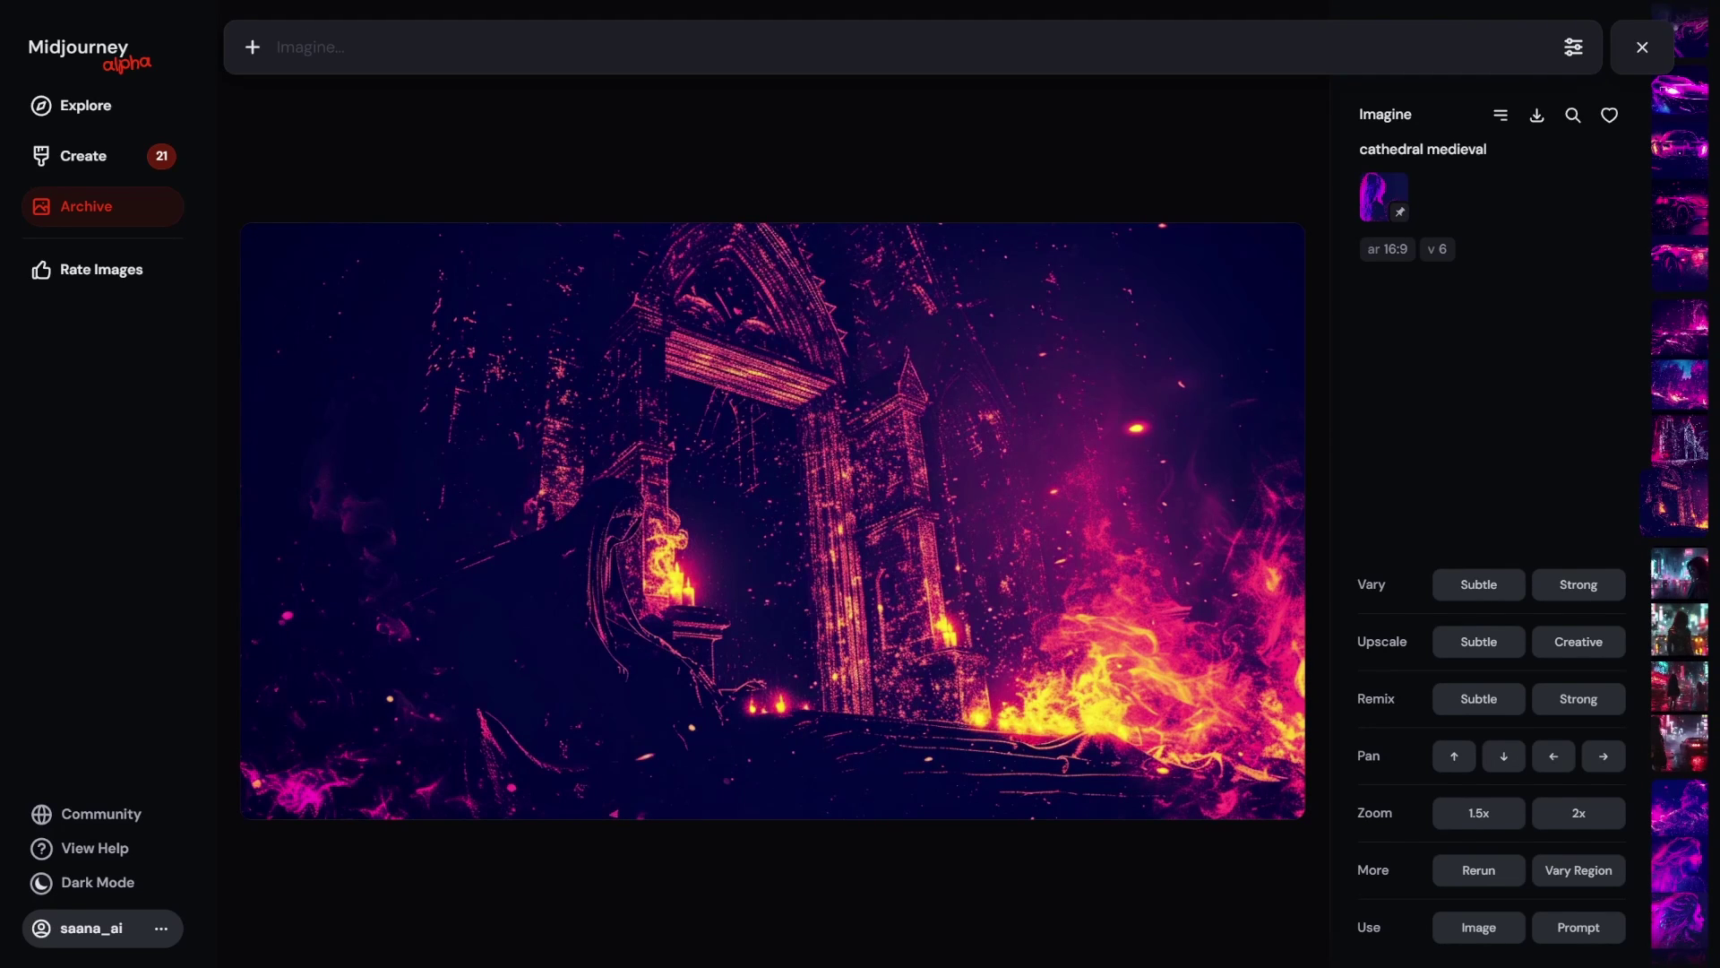
pyautogui.press('Up')
pyautogui.press('Up')
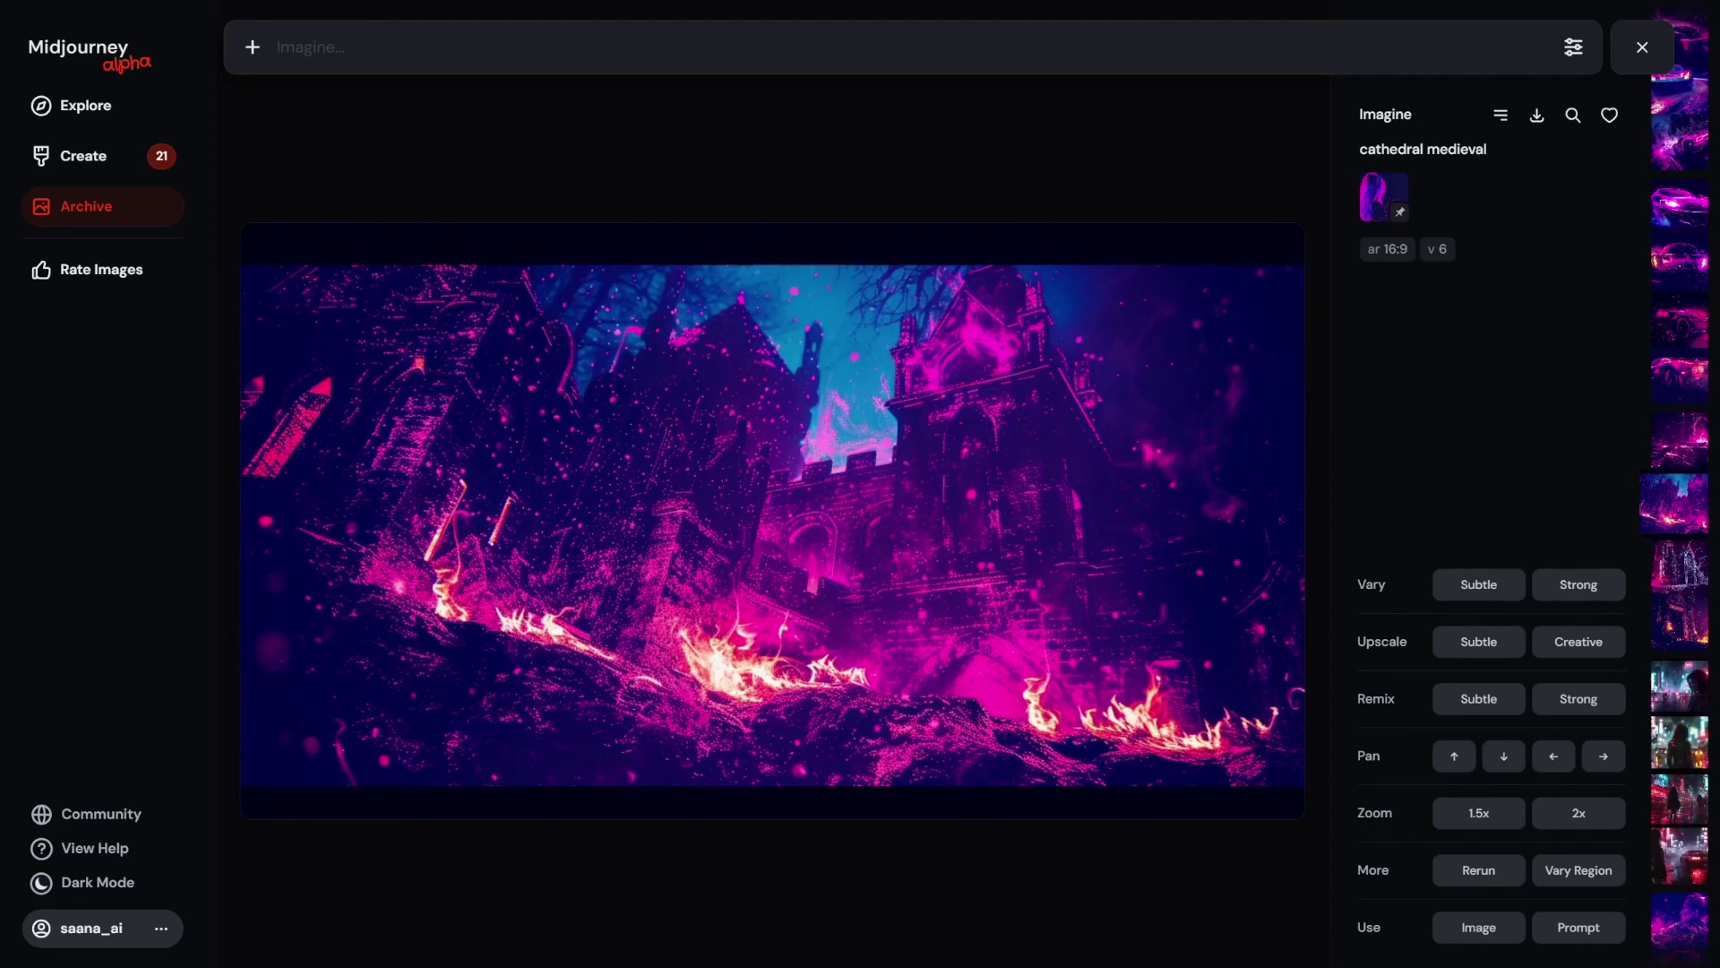
# Step: Reuse the cathedral prompt with ', saturated colors' added after 'cathedral medieval' and generate it
pyautogui.click(1558, 932)
pyautogui.click(416, 47)
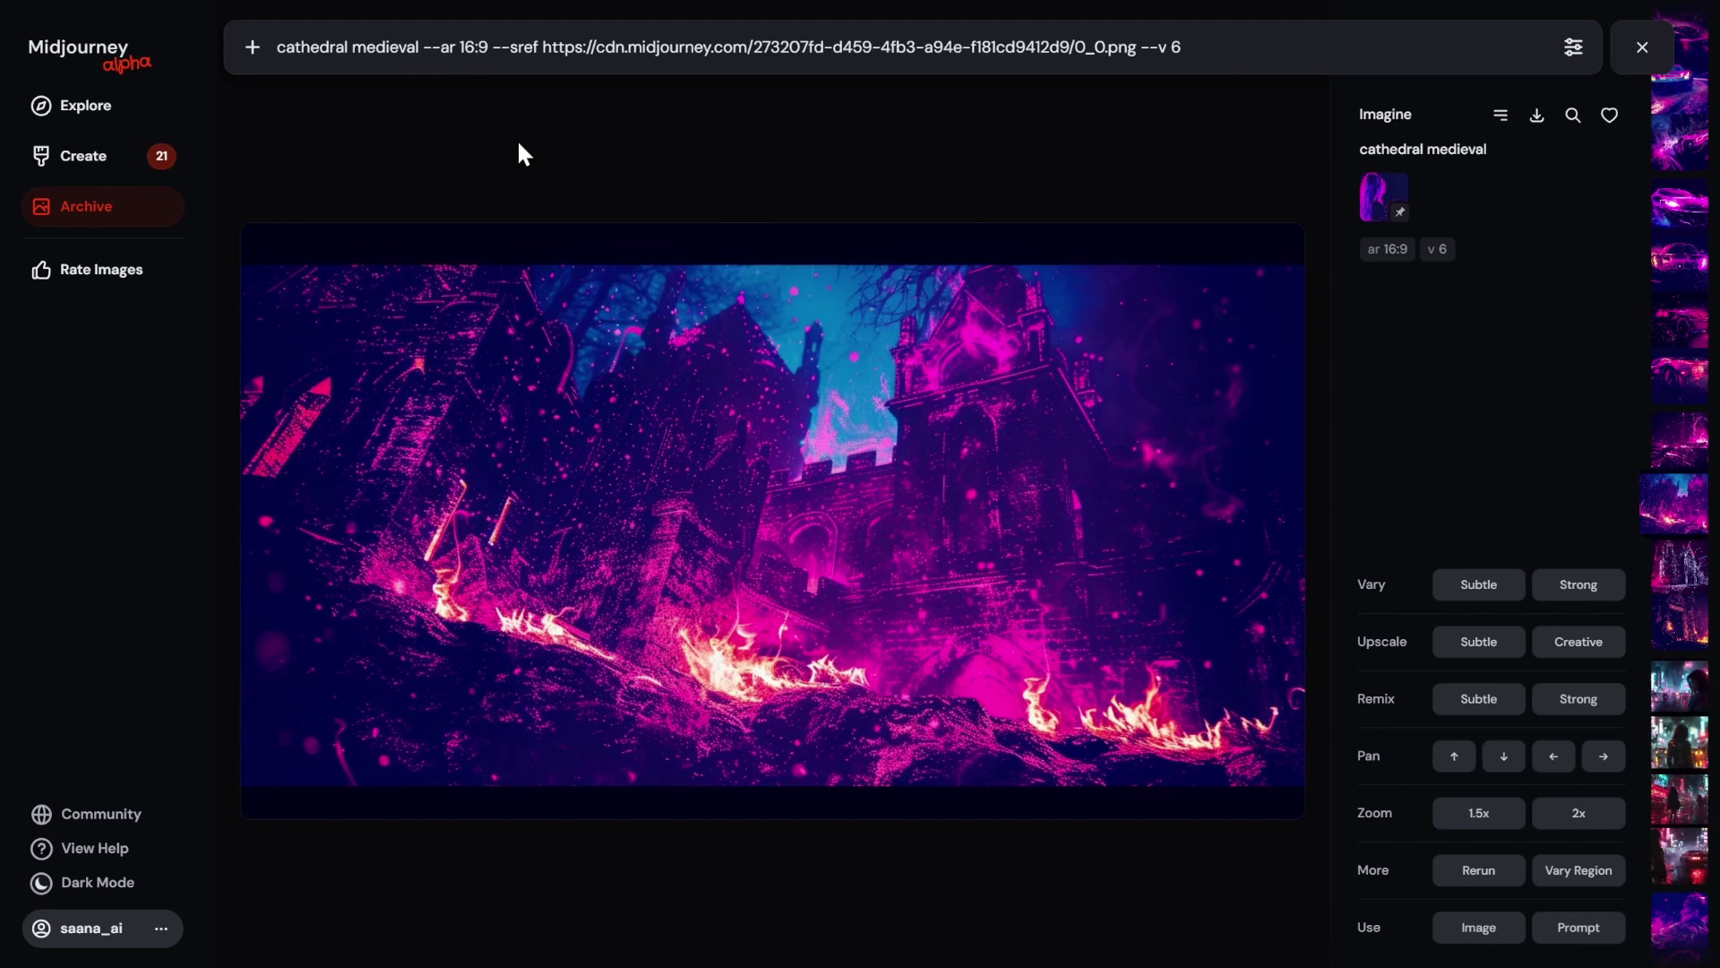
pyautogui.write(', satura')
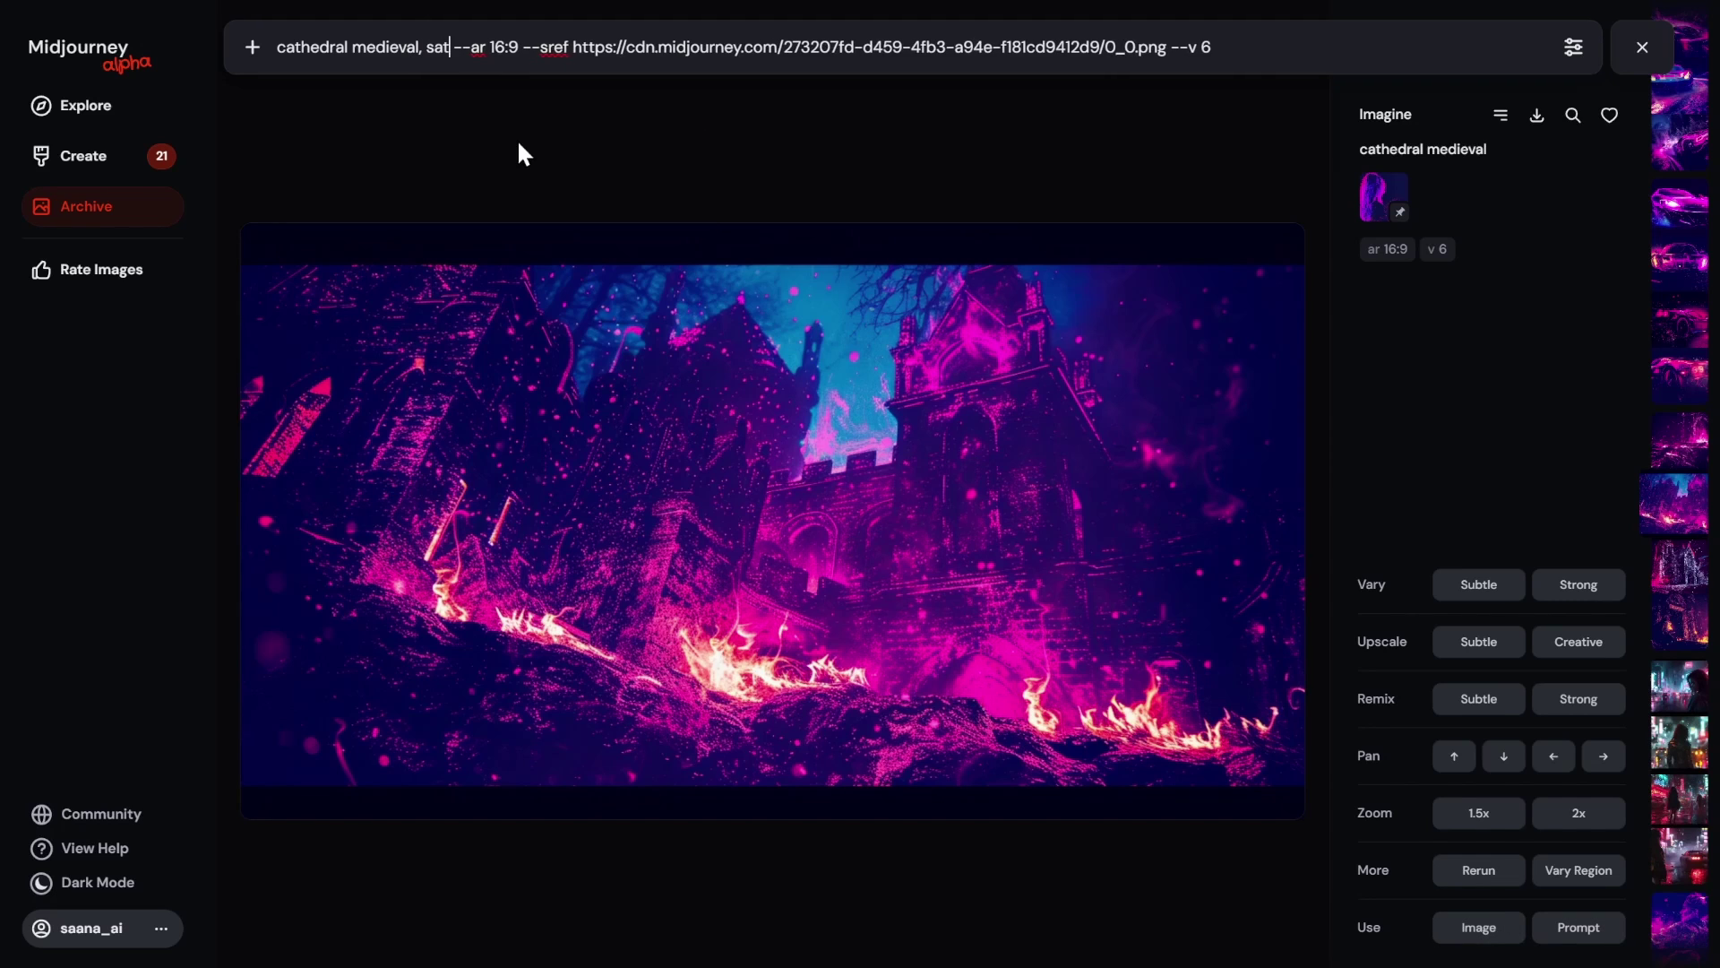
pyautogui.write('ted colors')
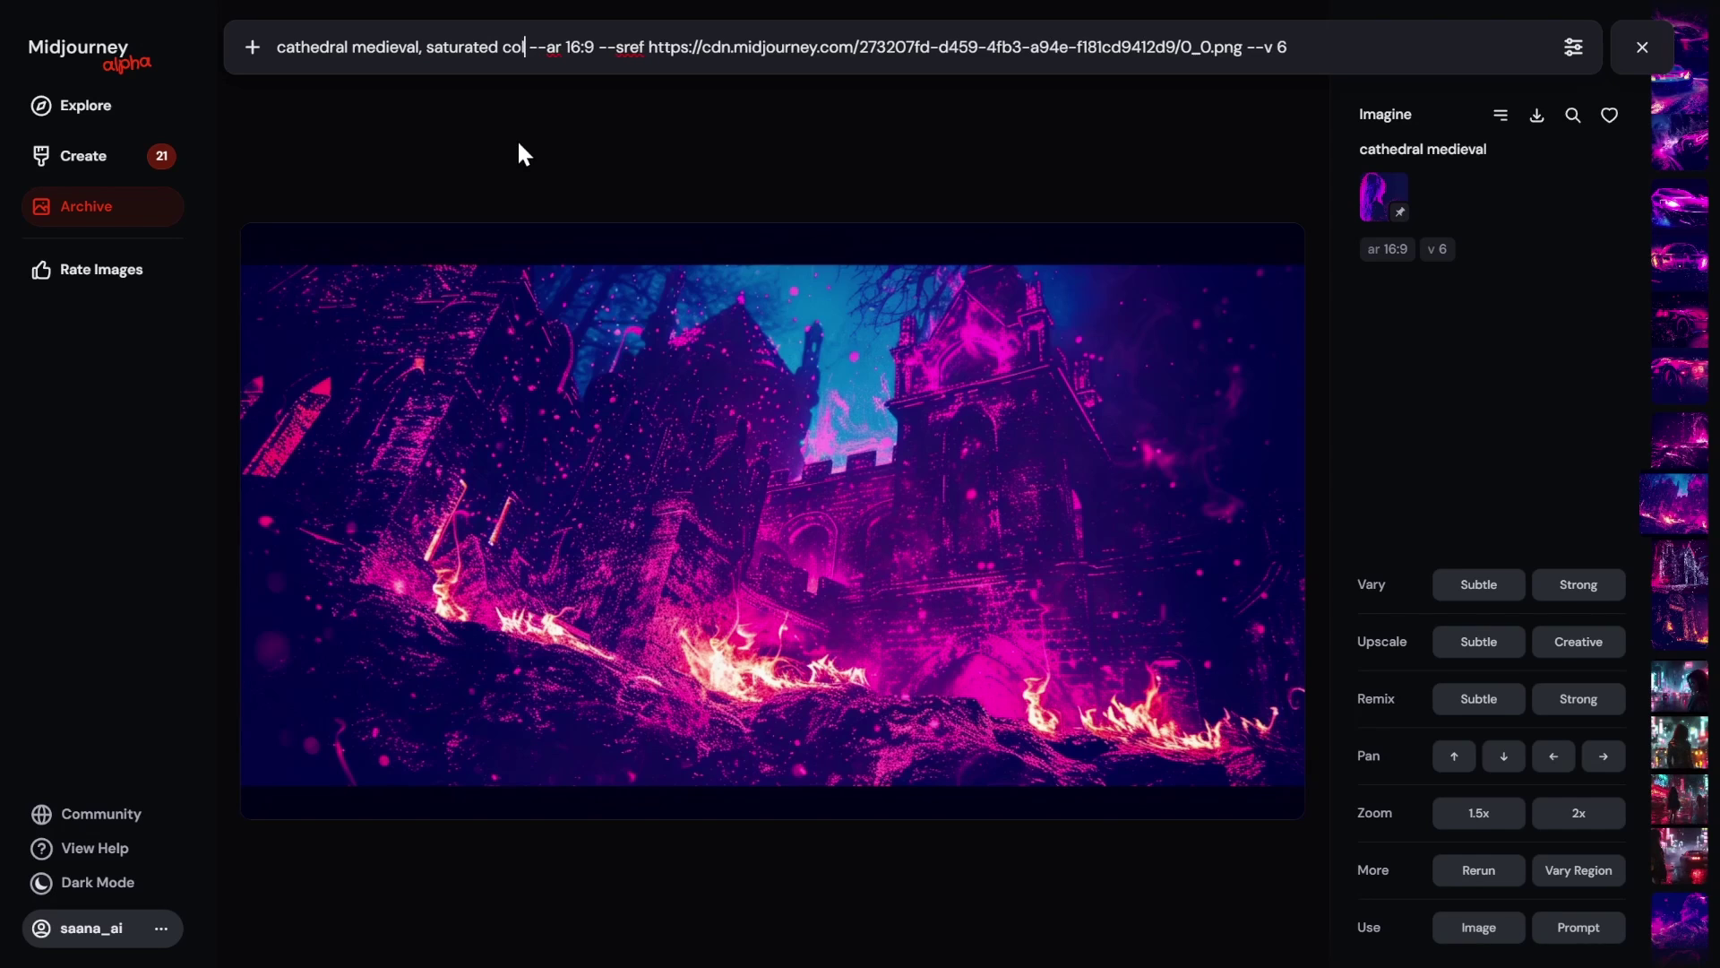
pyautogui.press('Return')
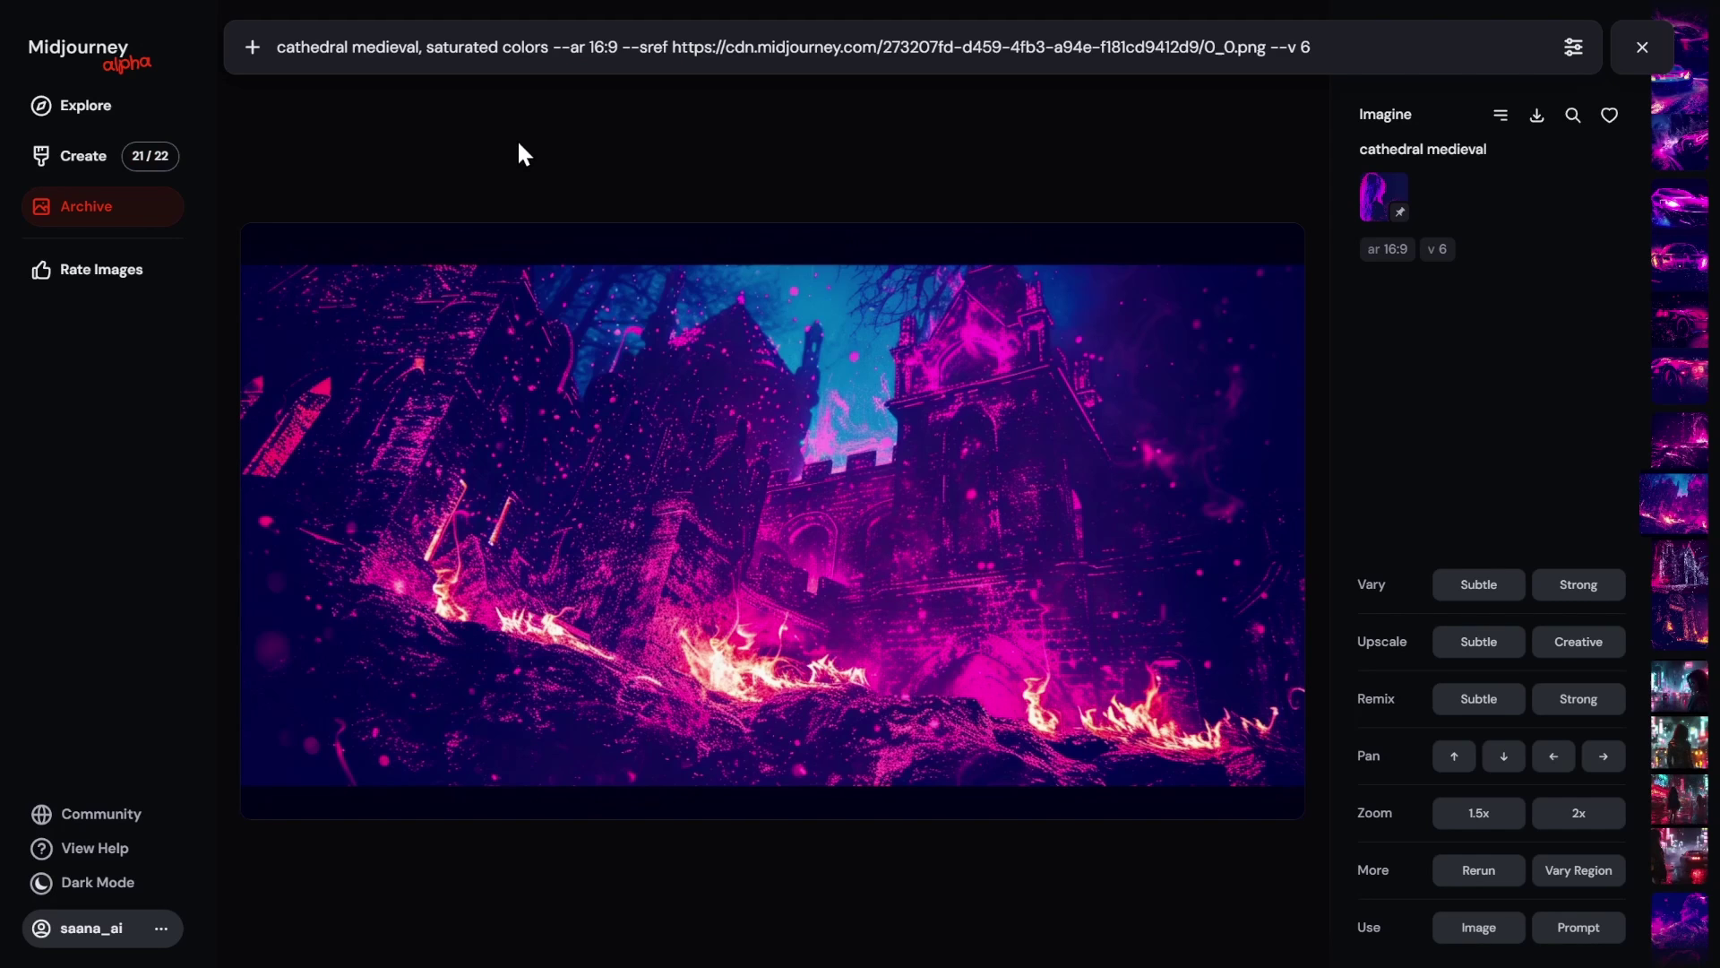
# Step: Extend the prompt with ', pink, purple, black' after 'saturated colors' and generate another batch
pyautogui.click(549, 46)
pyautogui.write(',')
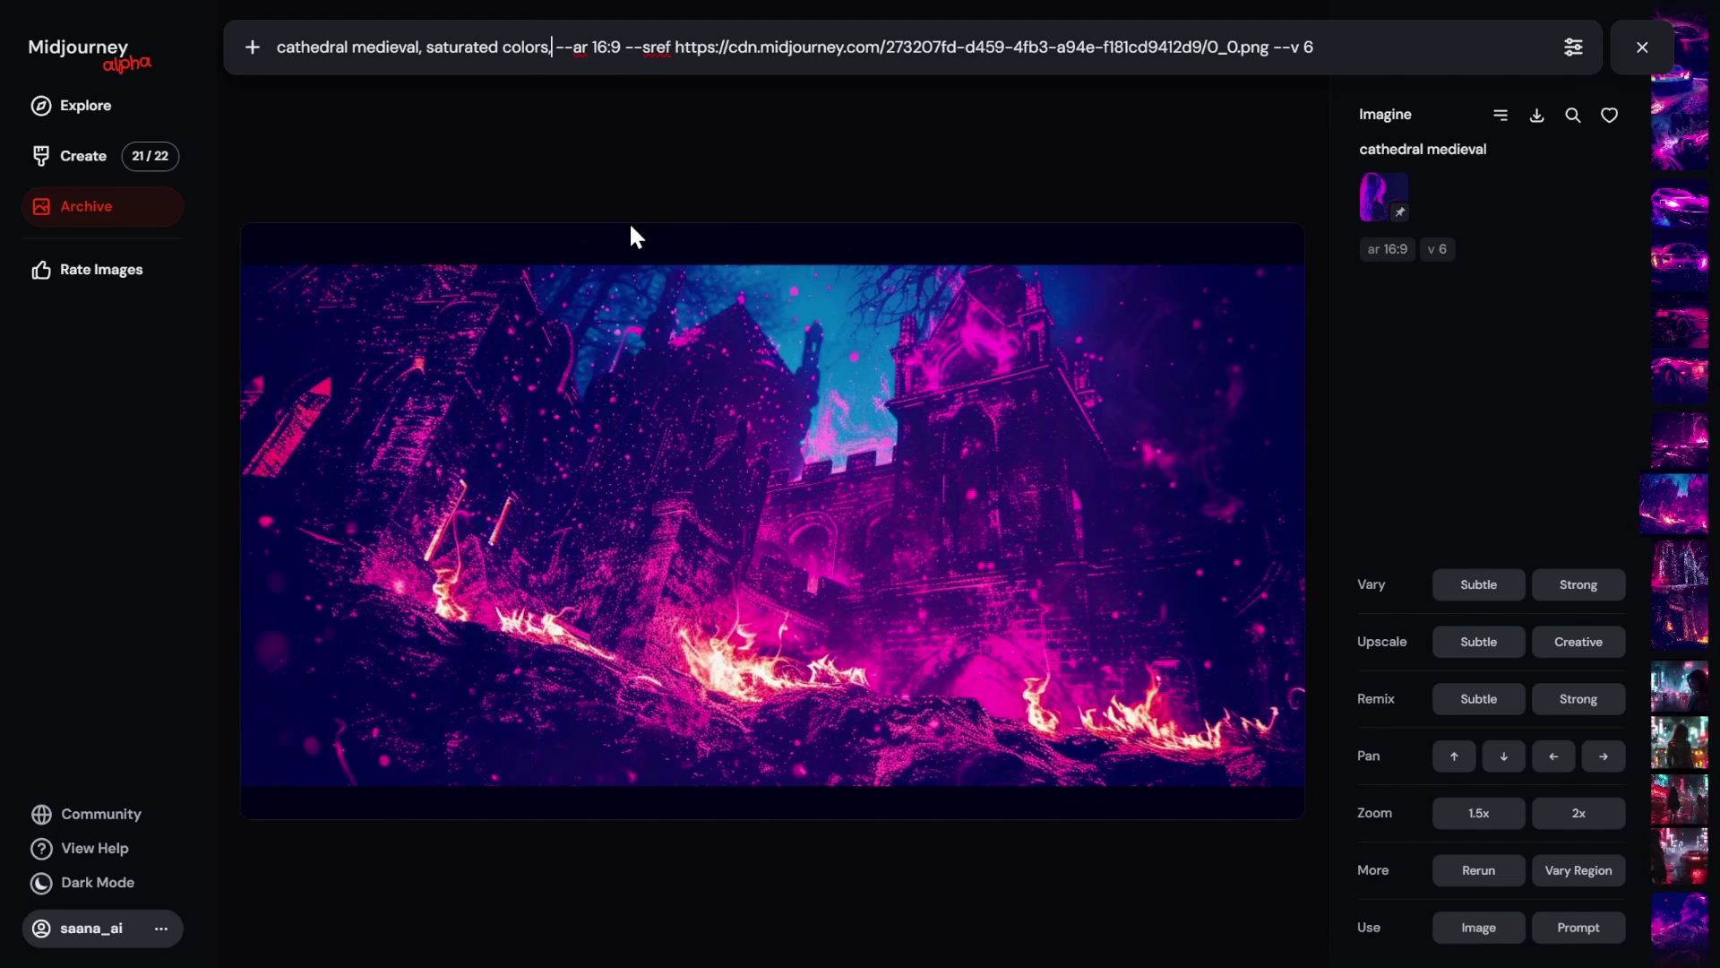
pyautogui.scroll(-1, 721, 488)
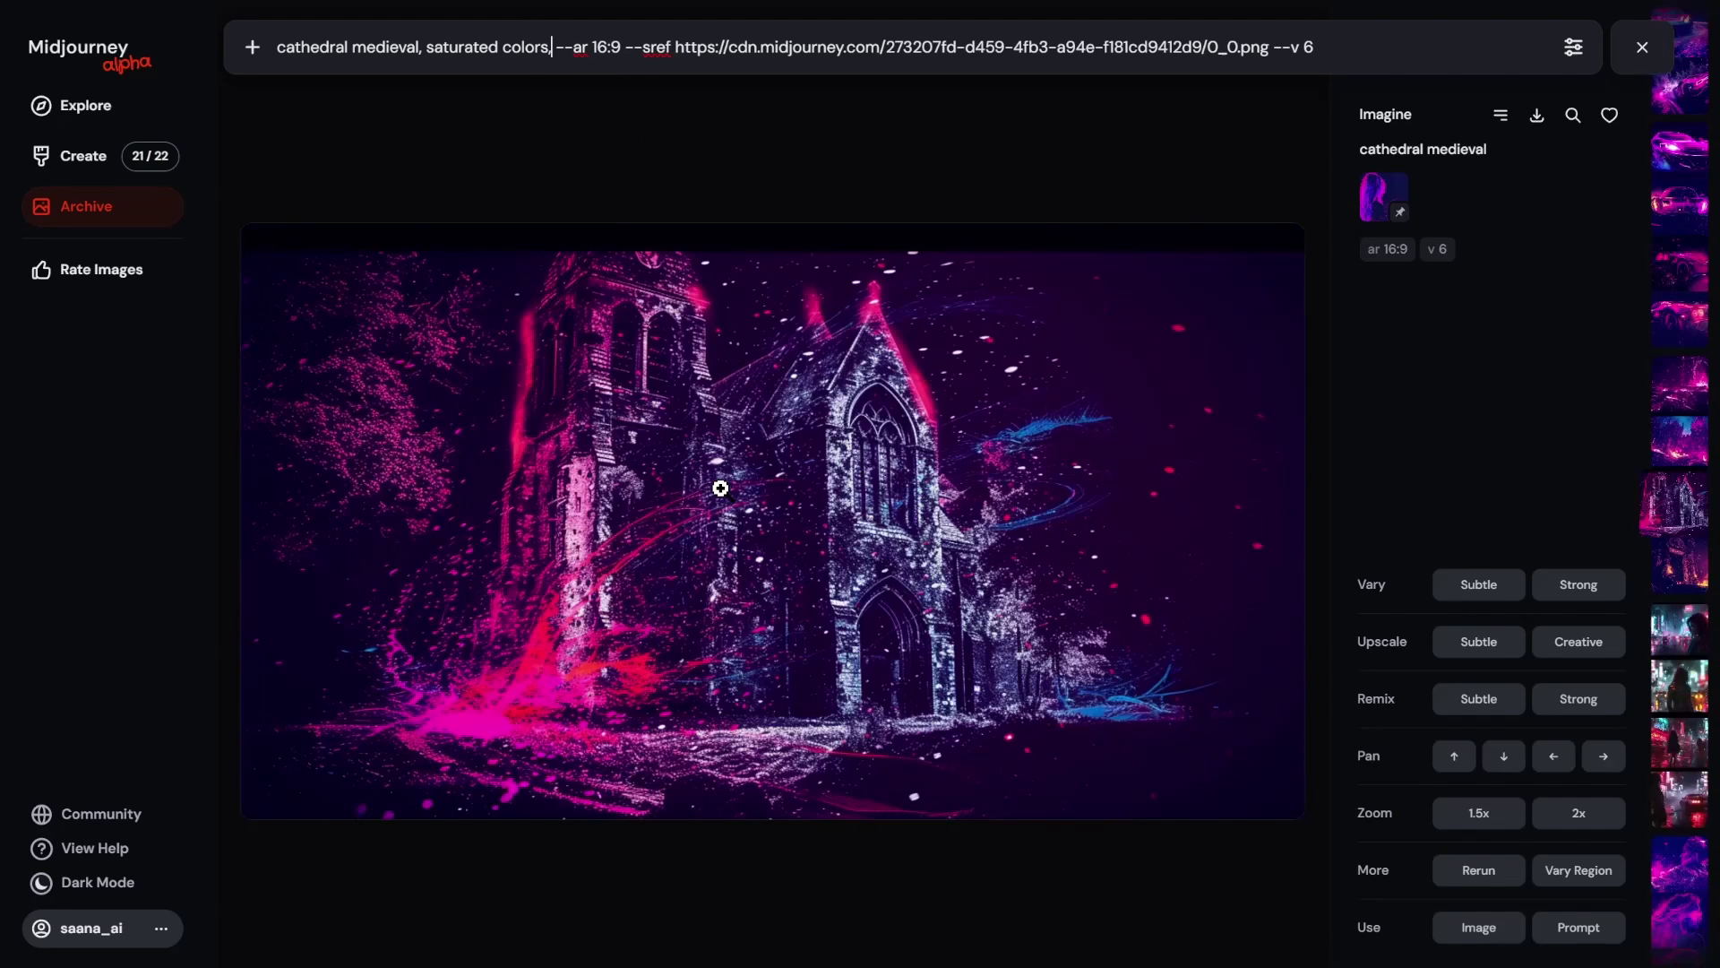
pyautogui.scroll(-1, 720, 487)
pyautogui.scroll(3, 718, 484)
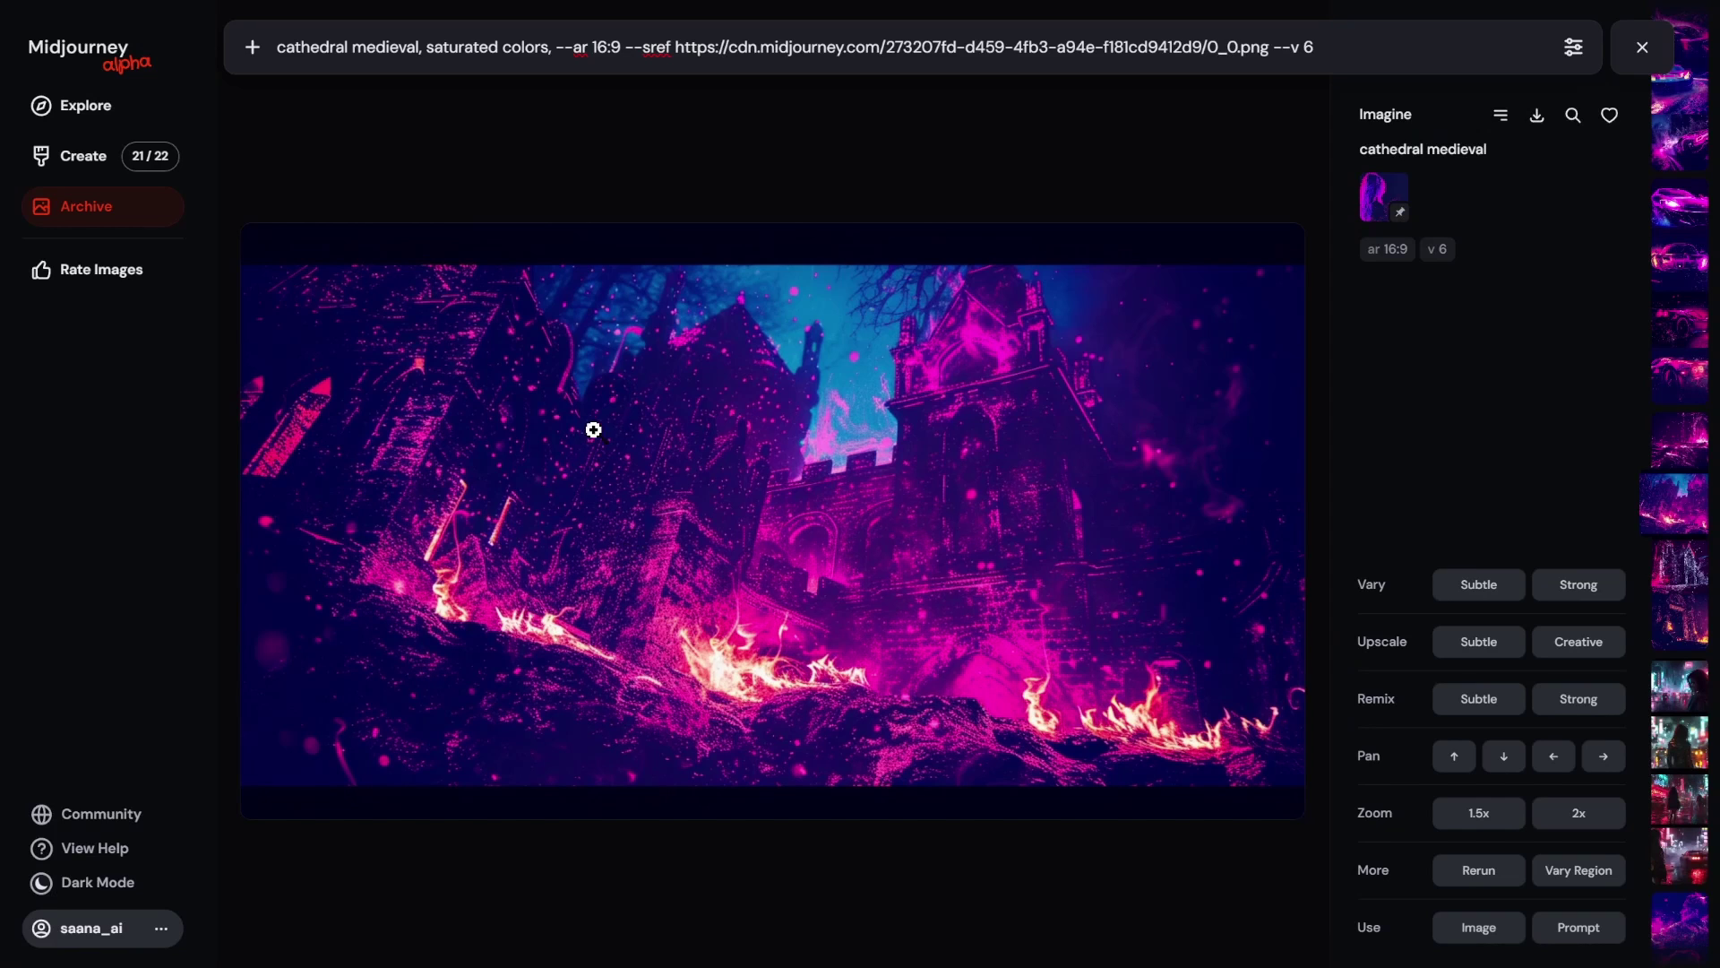
pyautogui.click(555, 46)
pyautogui.write('pink, purple')
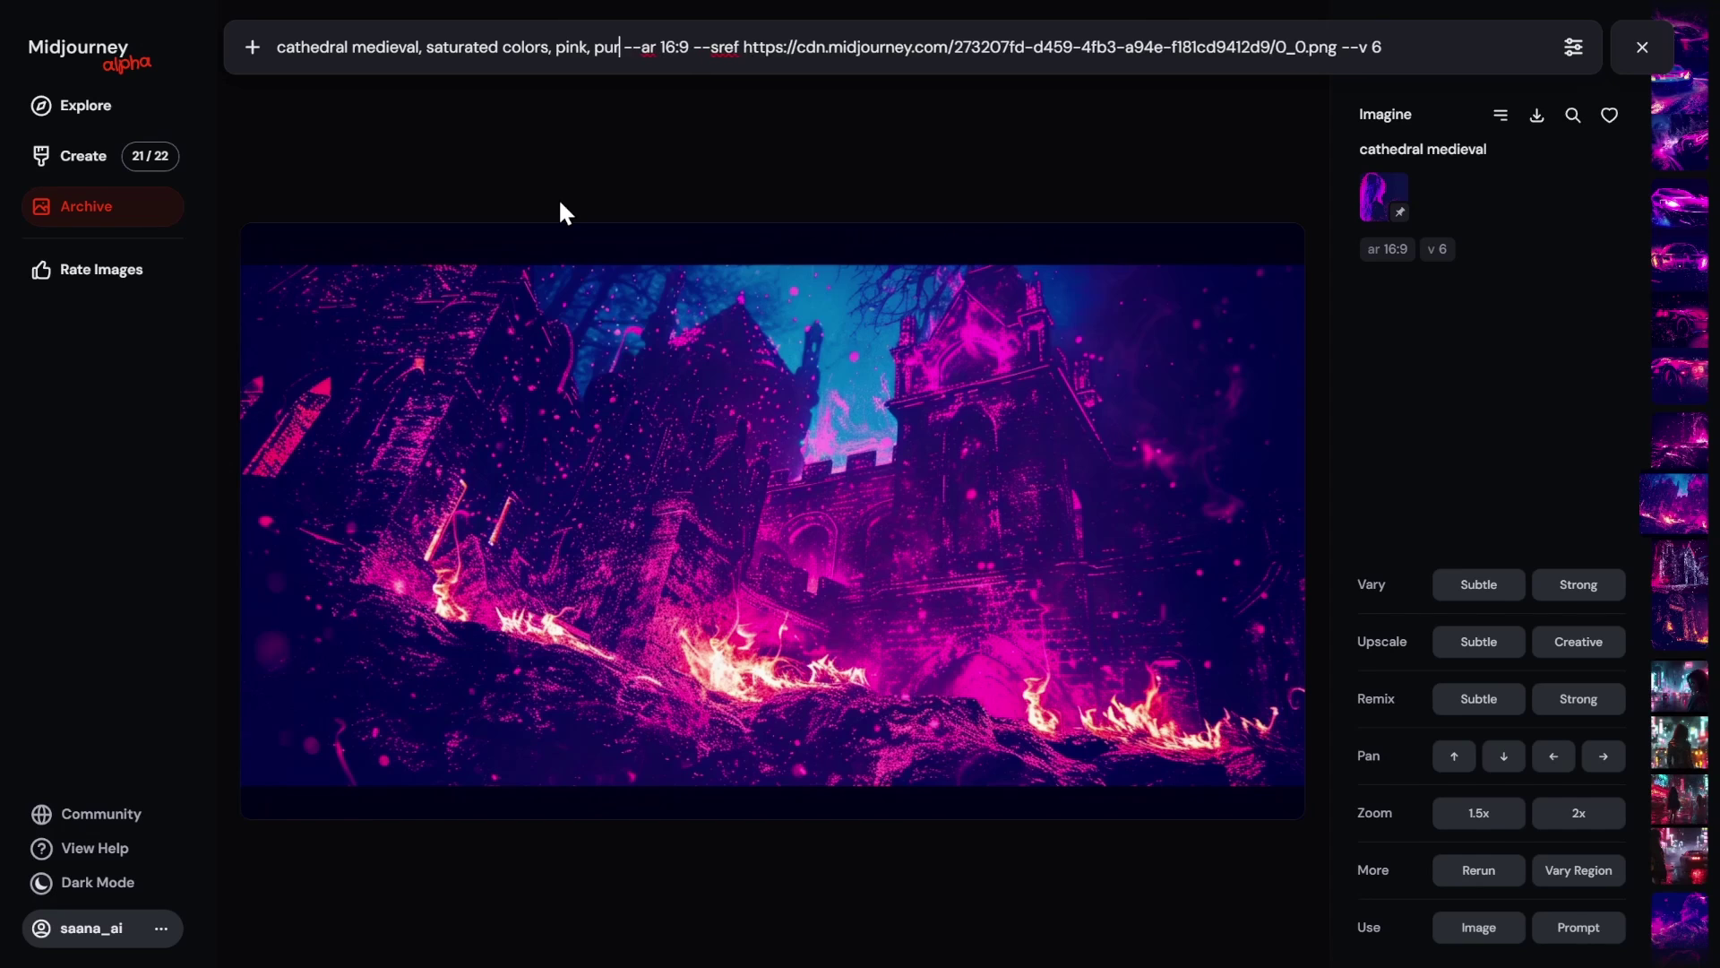
pyautogui.write(', black')
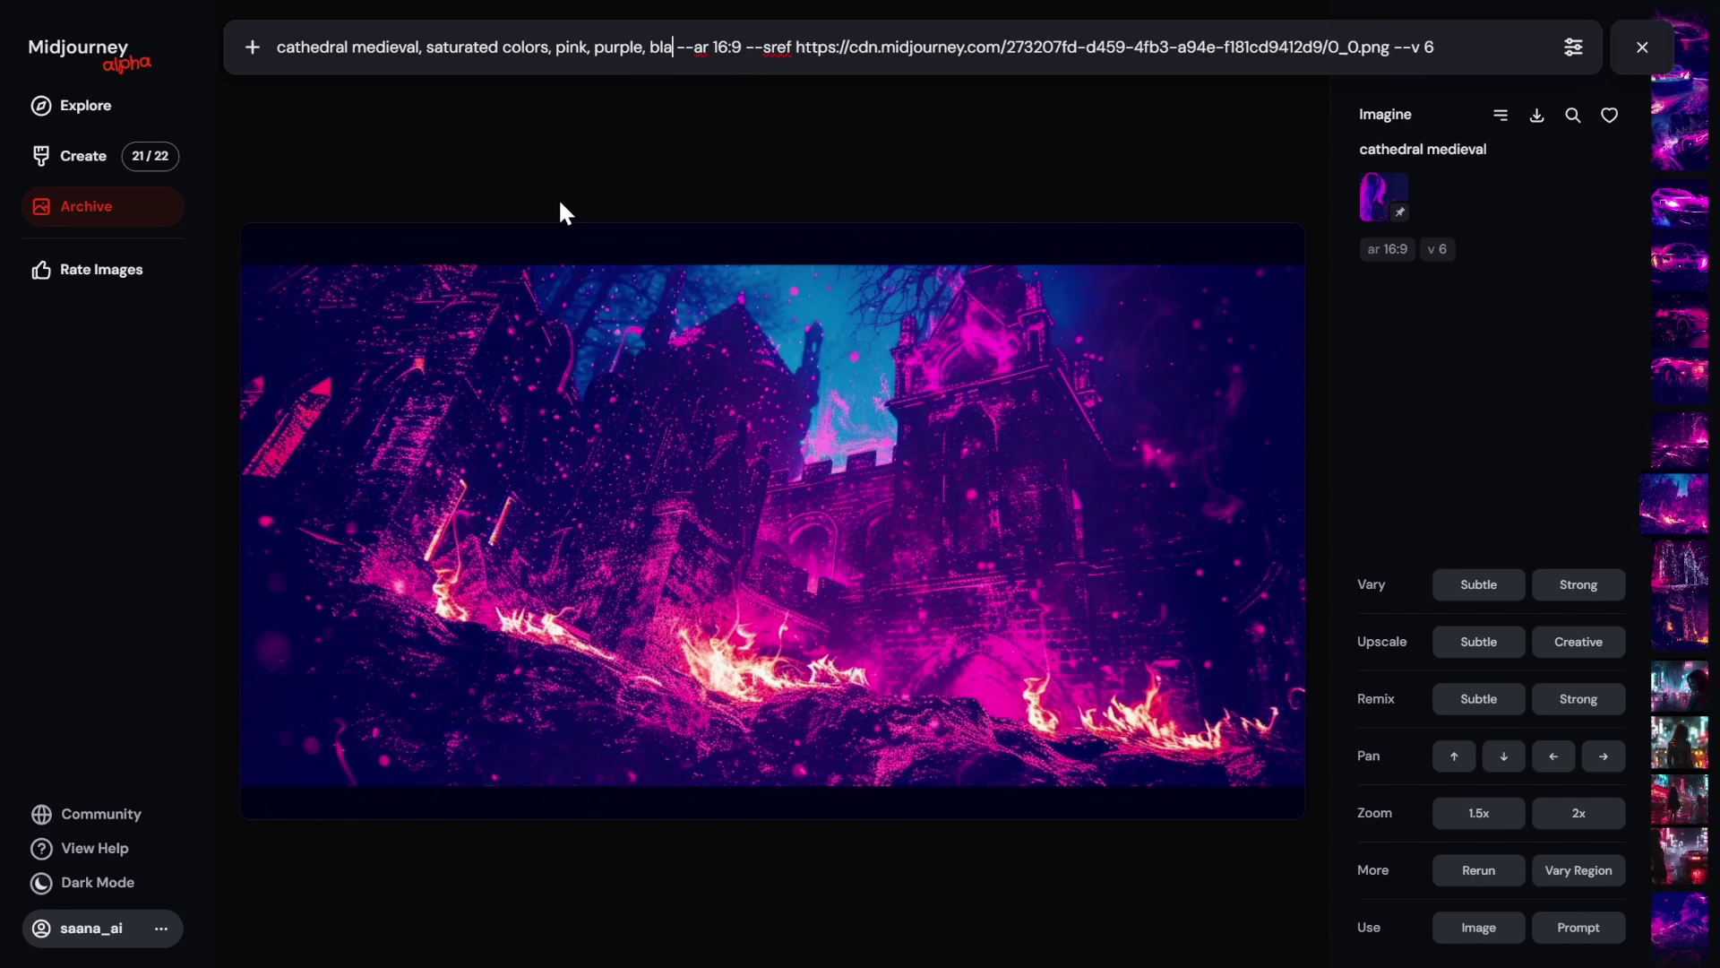
pyautogui.press('Return')
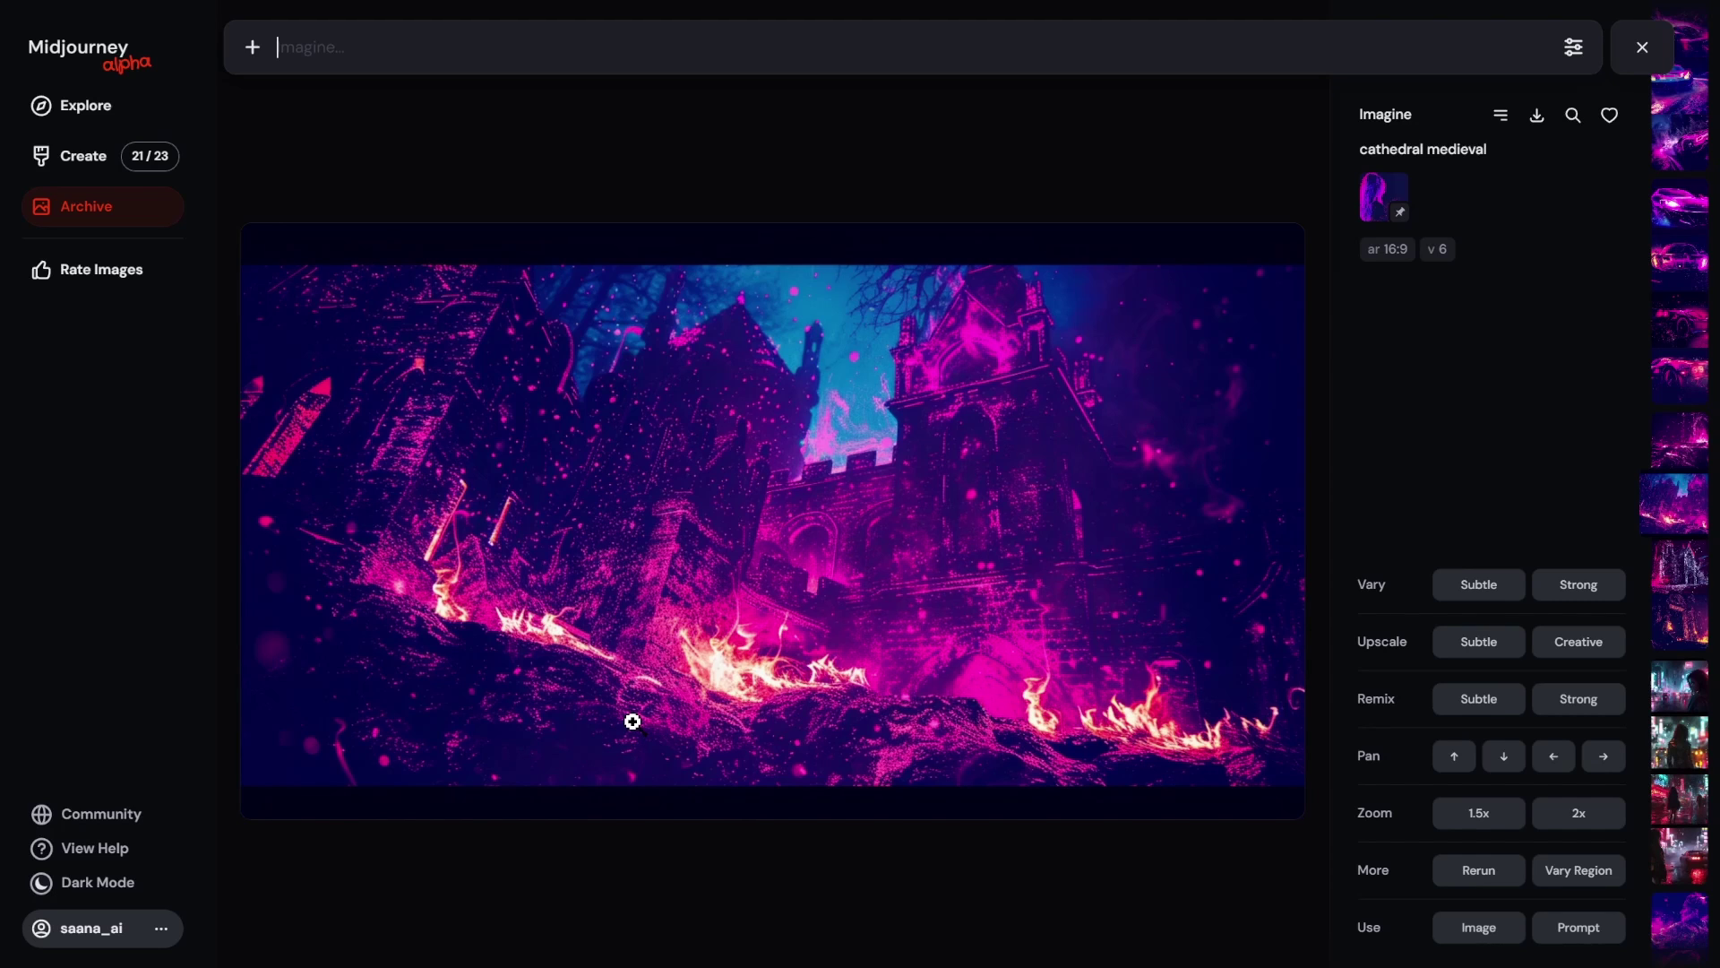
# Step: Scroll back to the styled 'sports car' results, ending on the glowing magenta supercar
pyautogui.scroll(1, 632, 721)
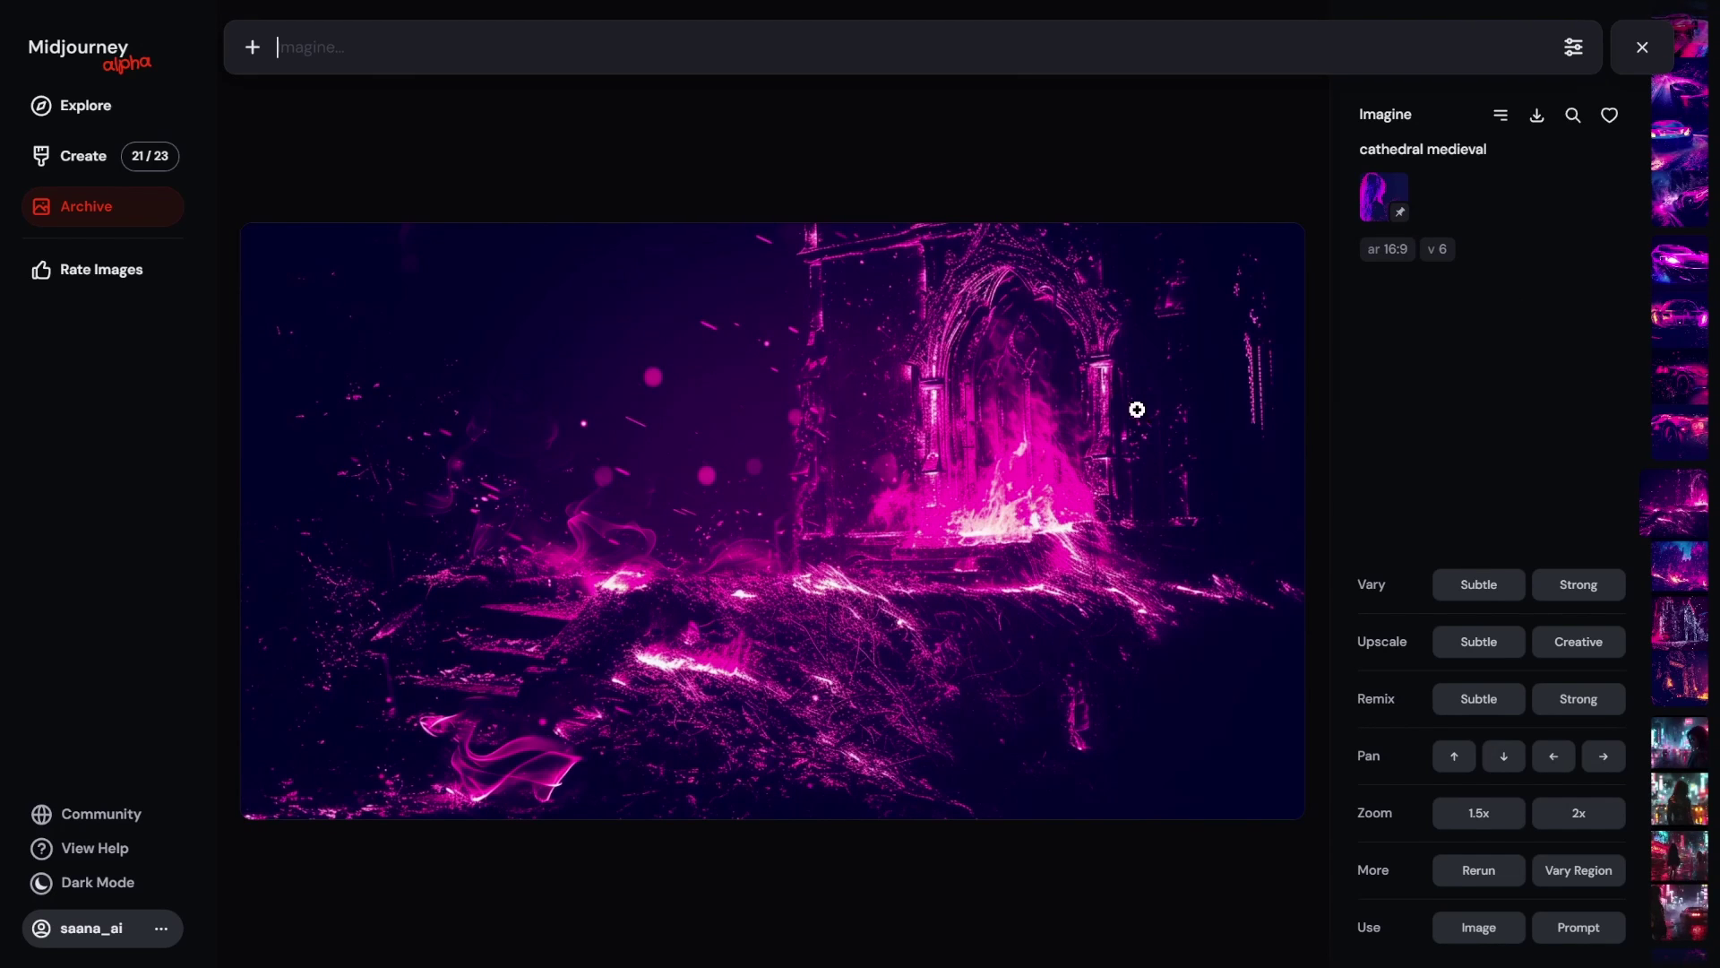
pyautogui.scroll(1, 845, 539)
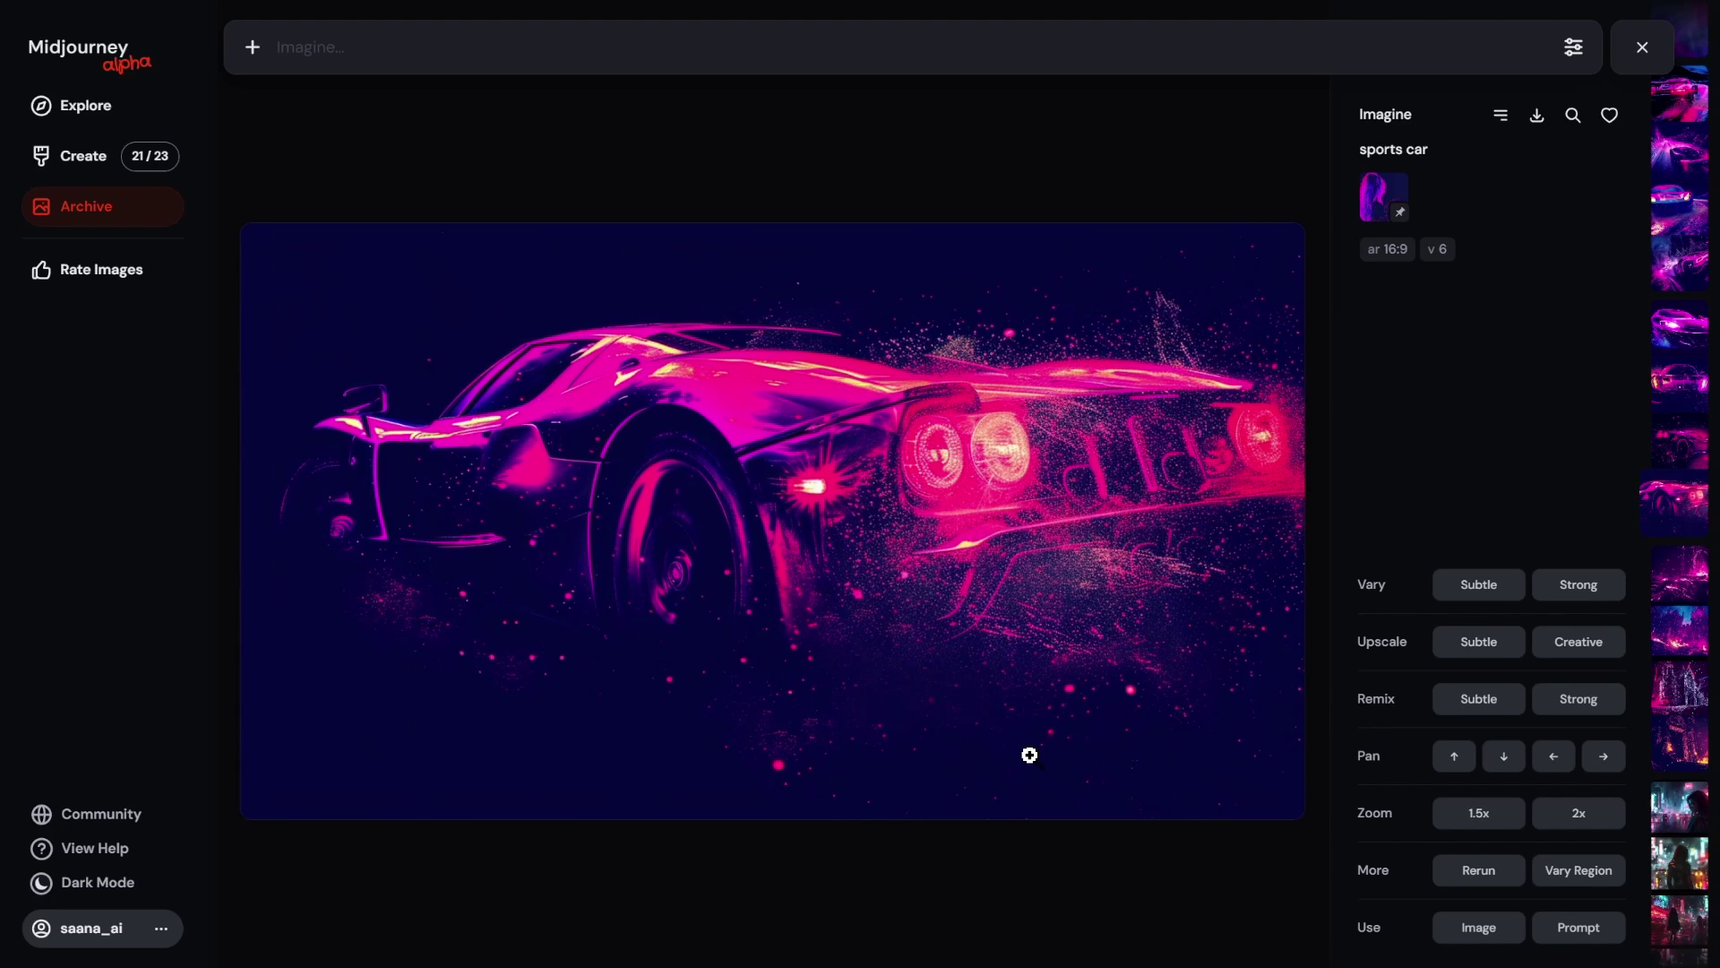
pyautogui.scroll(1, 1030, 756)
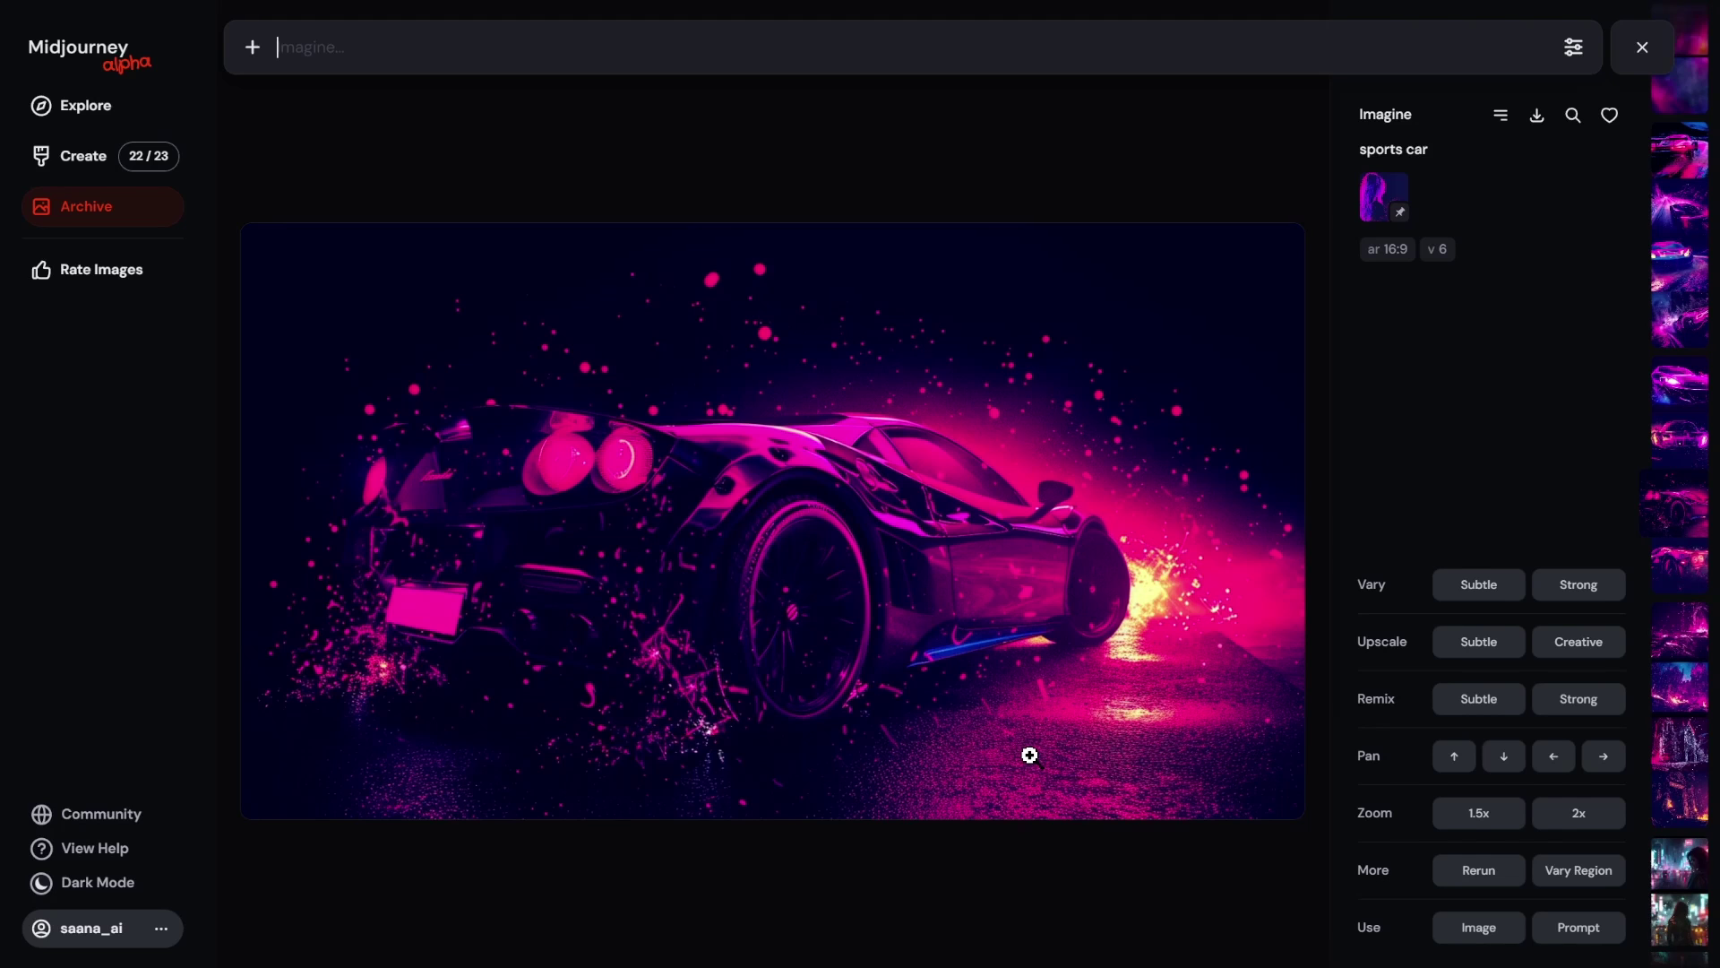
pyautogui.scroll(1, 1030, 755)
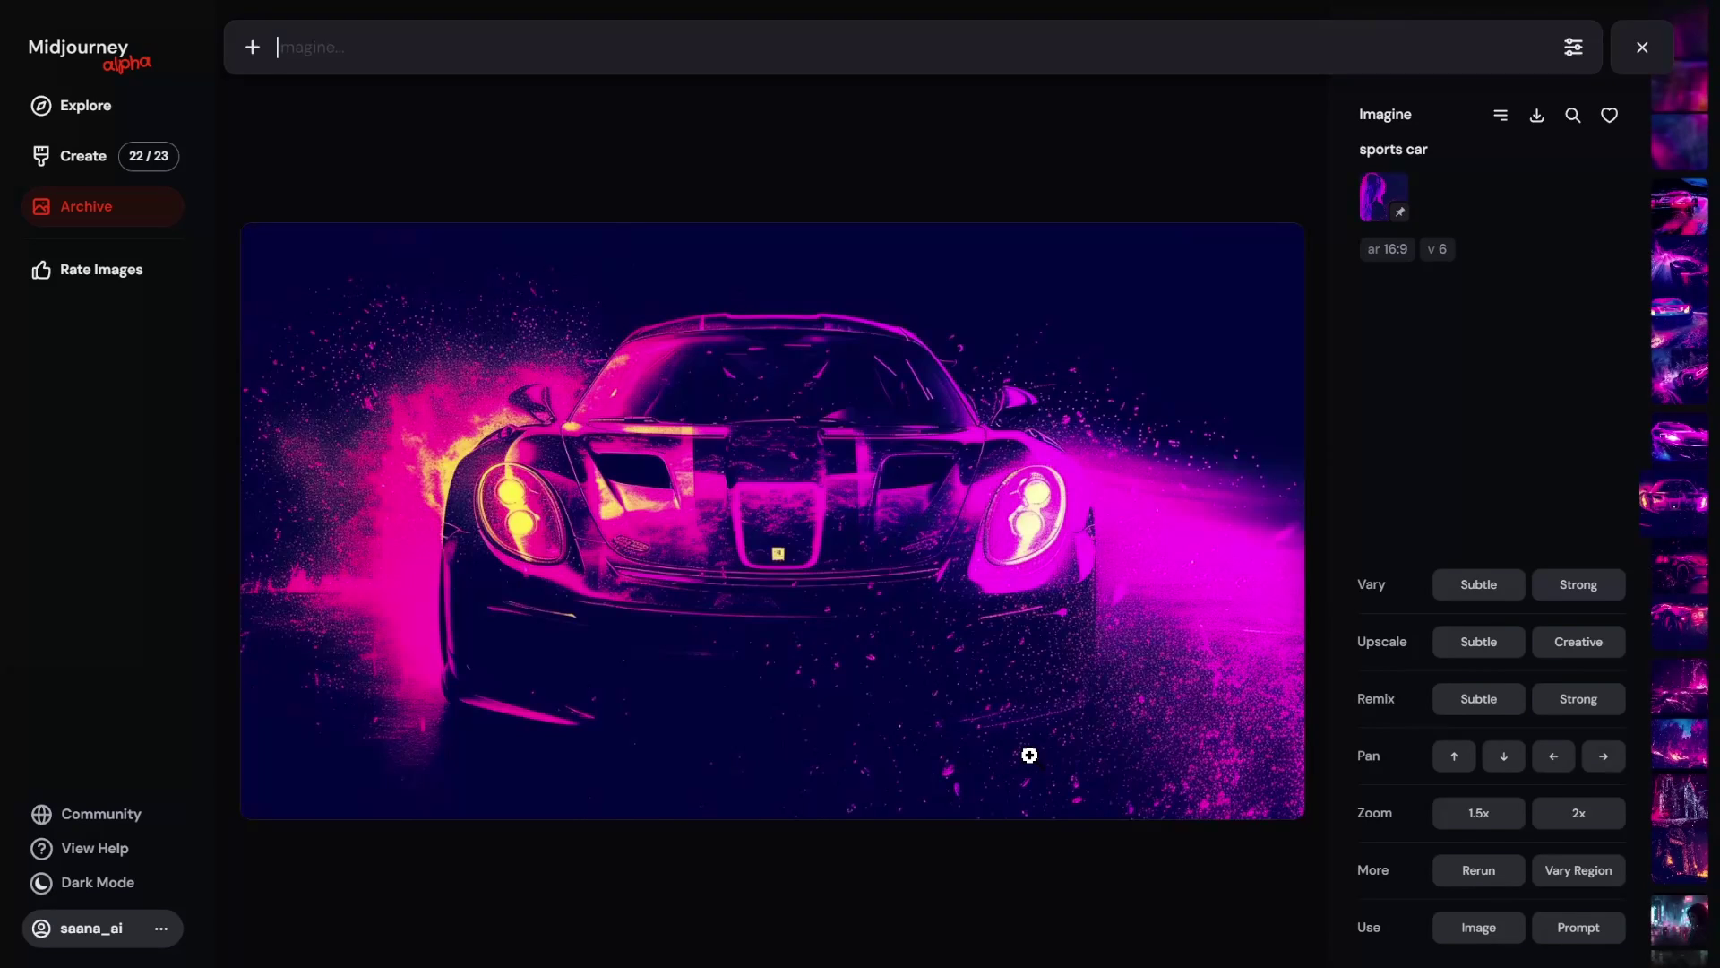
pyautogui.scroll(1, 1029, 756)
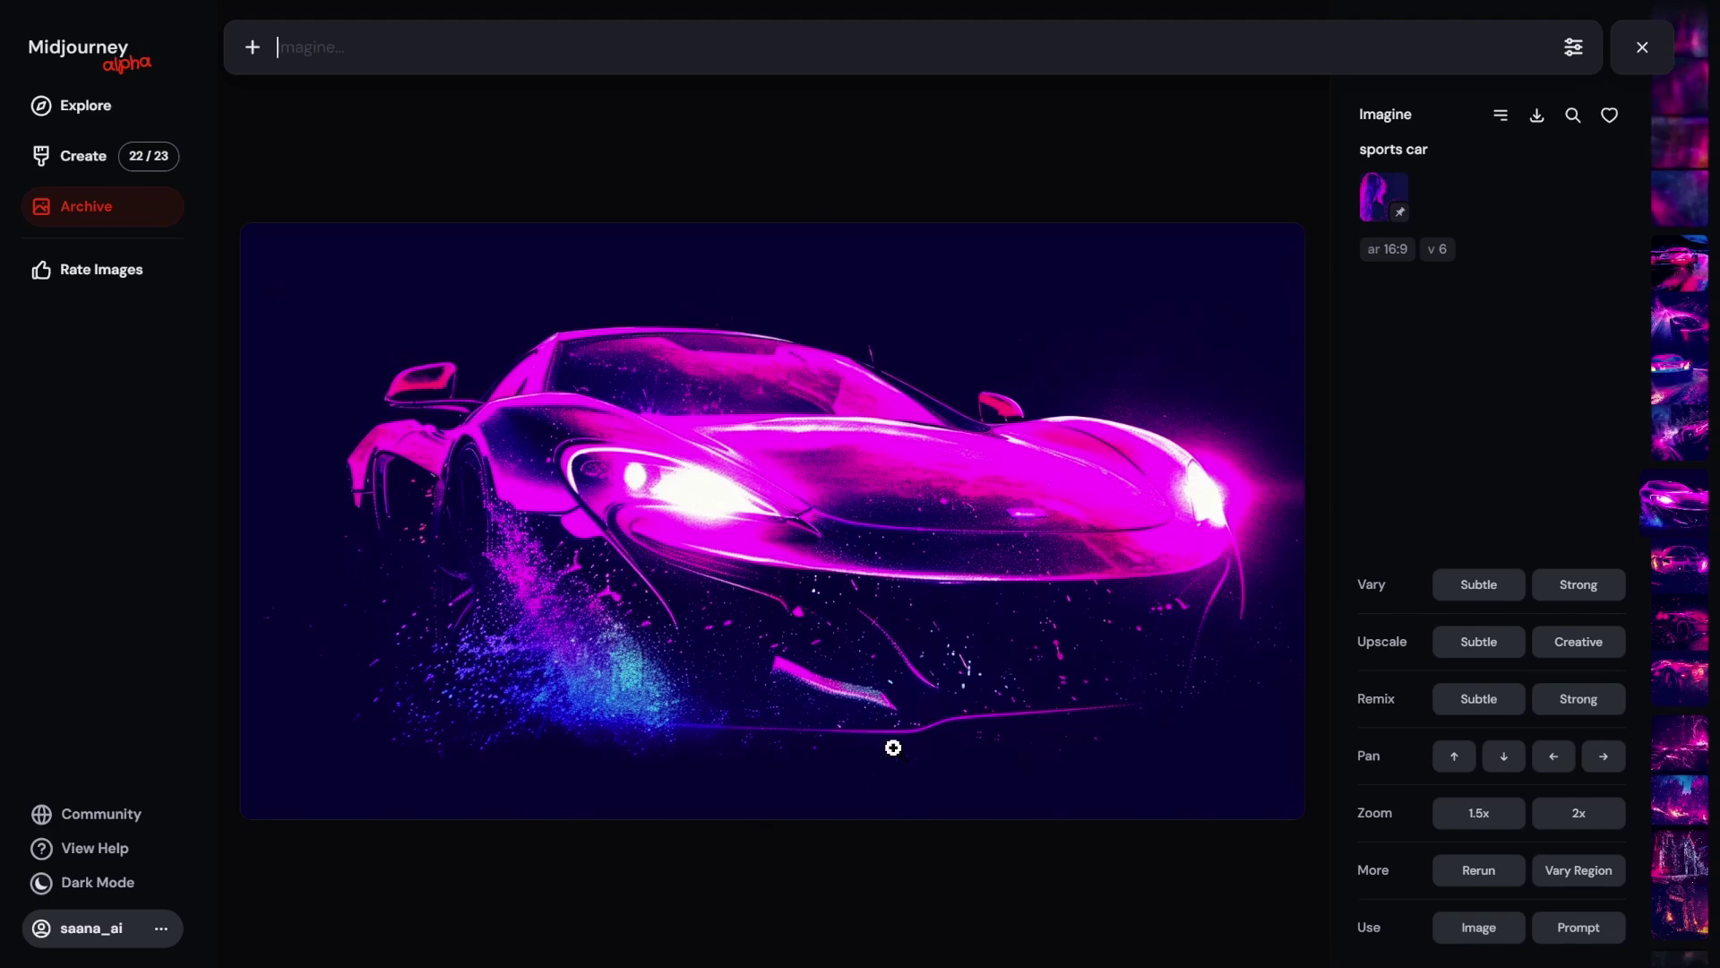
# Step: Reuse the sports car --sref prompt with '--sw 0' appended and generate it
pyautogui.click(1581, 929)
pyautogui.click(1134, 55)
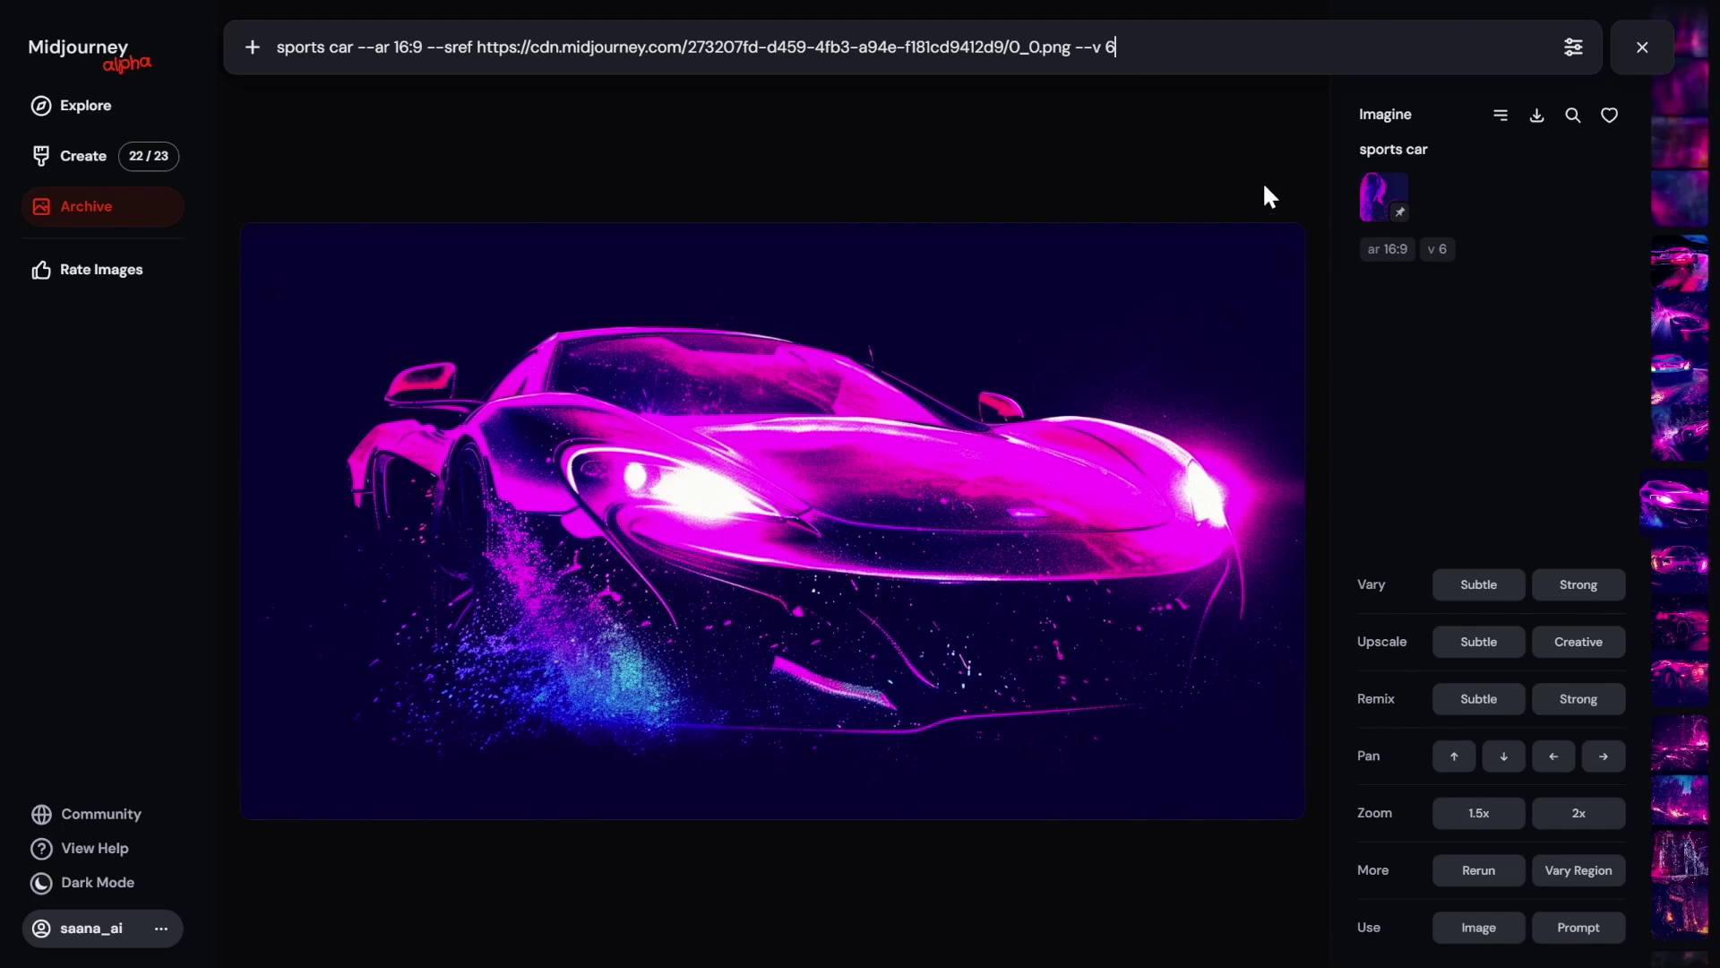
pyautogui.write('--sw 0')
pyautogui.press('Return')
# Step: Change the style weight to --sw 50 and generate again
pyautogui.click(1120, 41)
pyautogui.write('50 --')
pyautogui.press('Return')
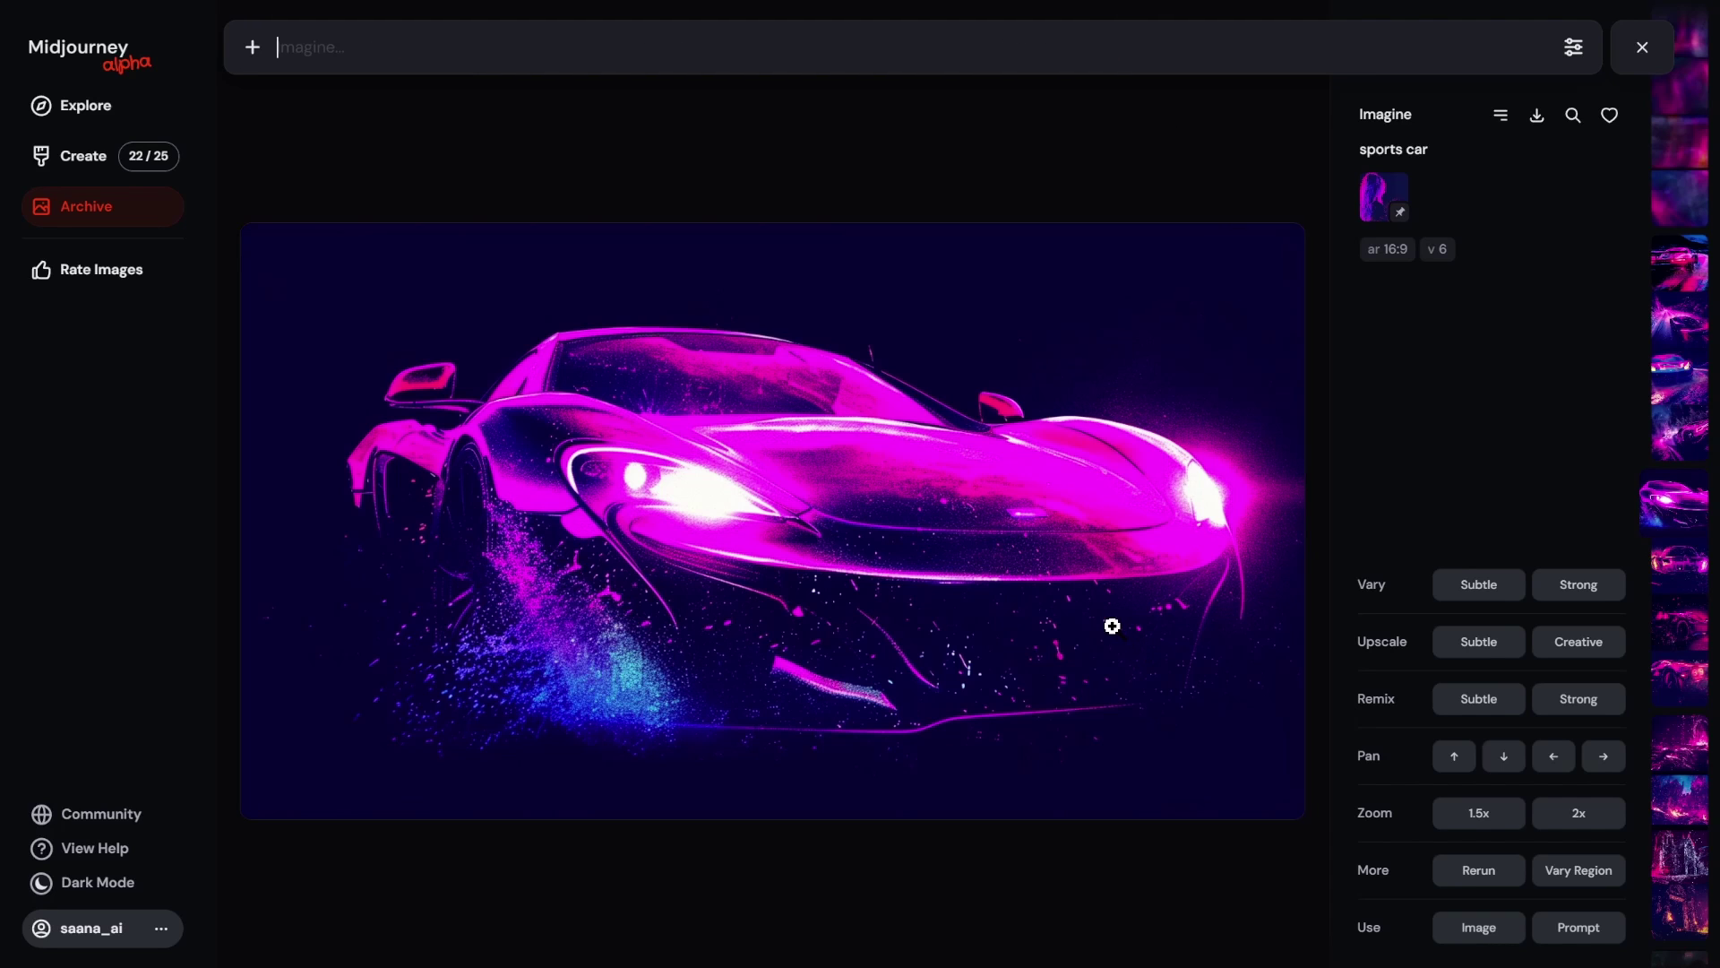
# Step: Scroll past the mountain-road sports cars to a 'cathedral medieval, saturated colors' image with magenta spires
pyautogui.scroll(1, 1112, 625)
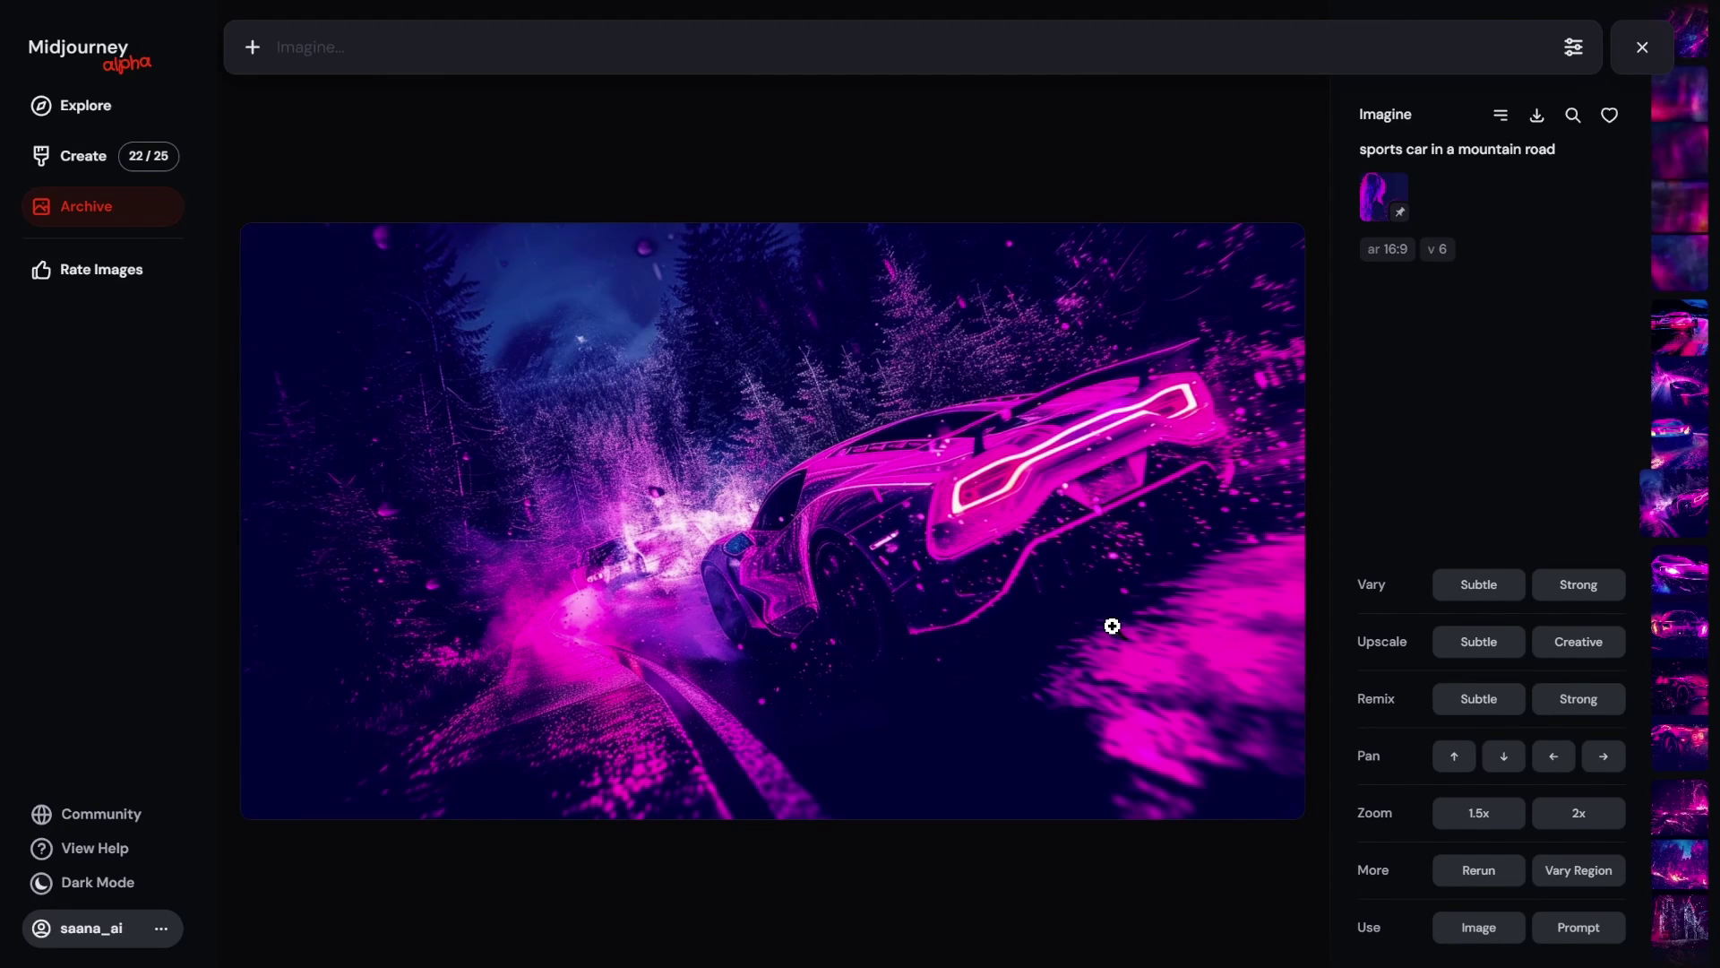
pyautogui.scroll(1, 1112, 625)
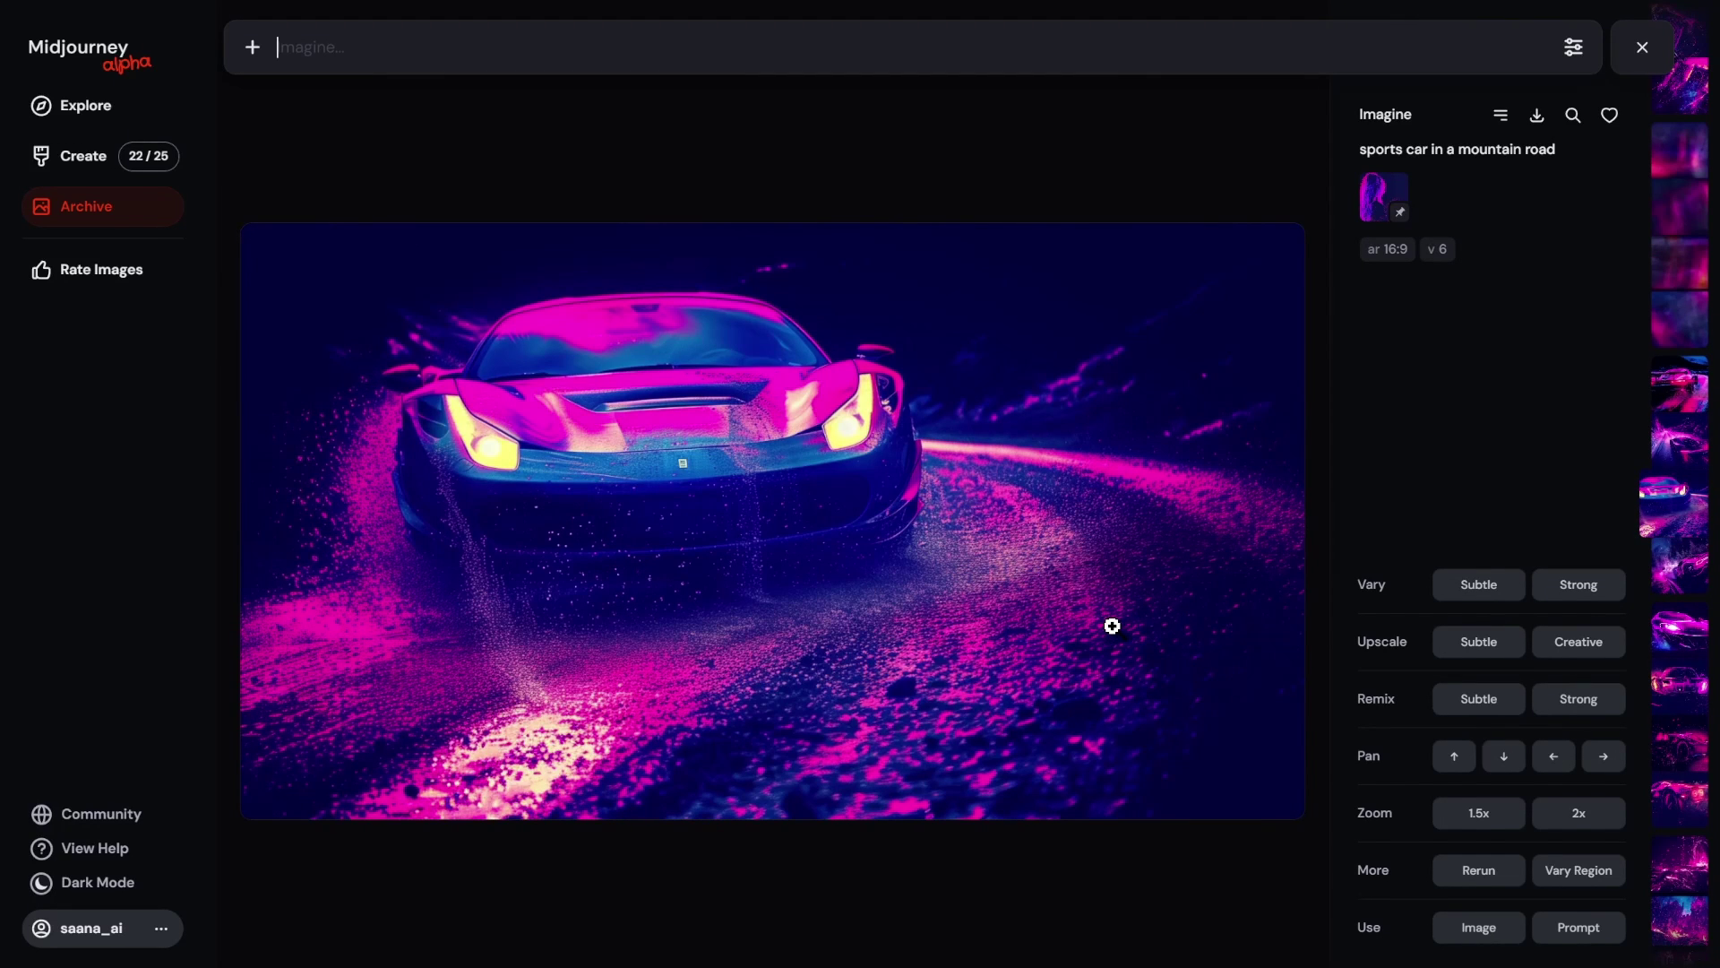
pyautogui.scroll(1, 1112, 625)
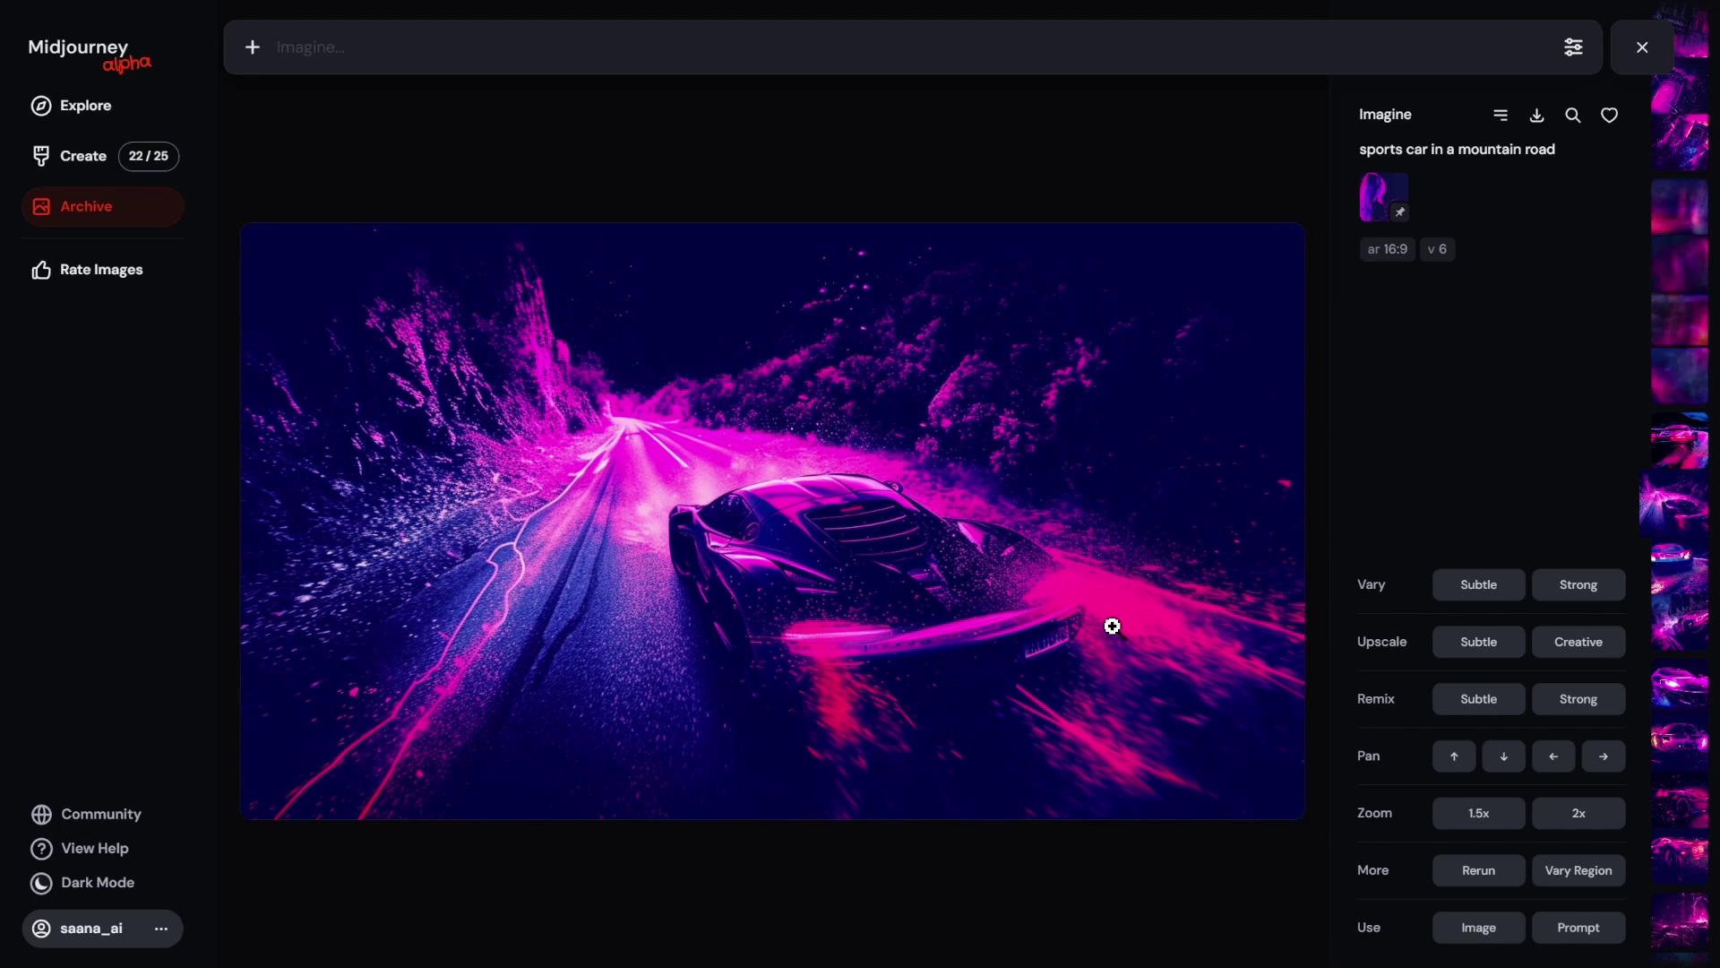
pyautogui.scroll(1, 1112, 626)
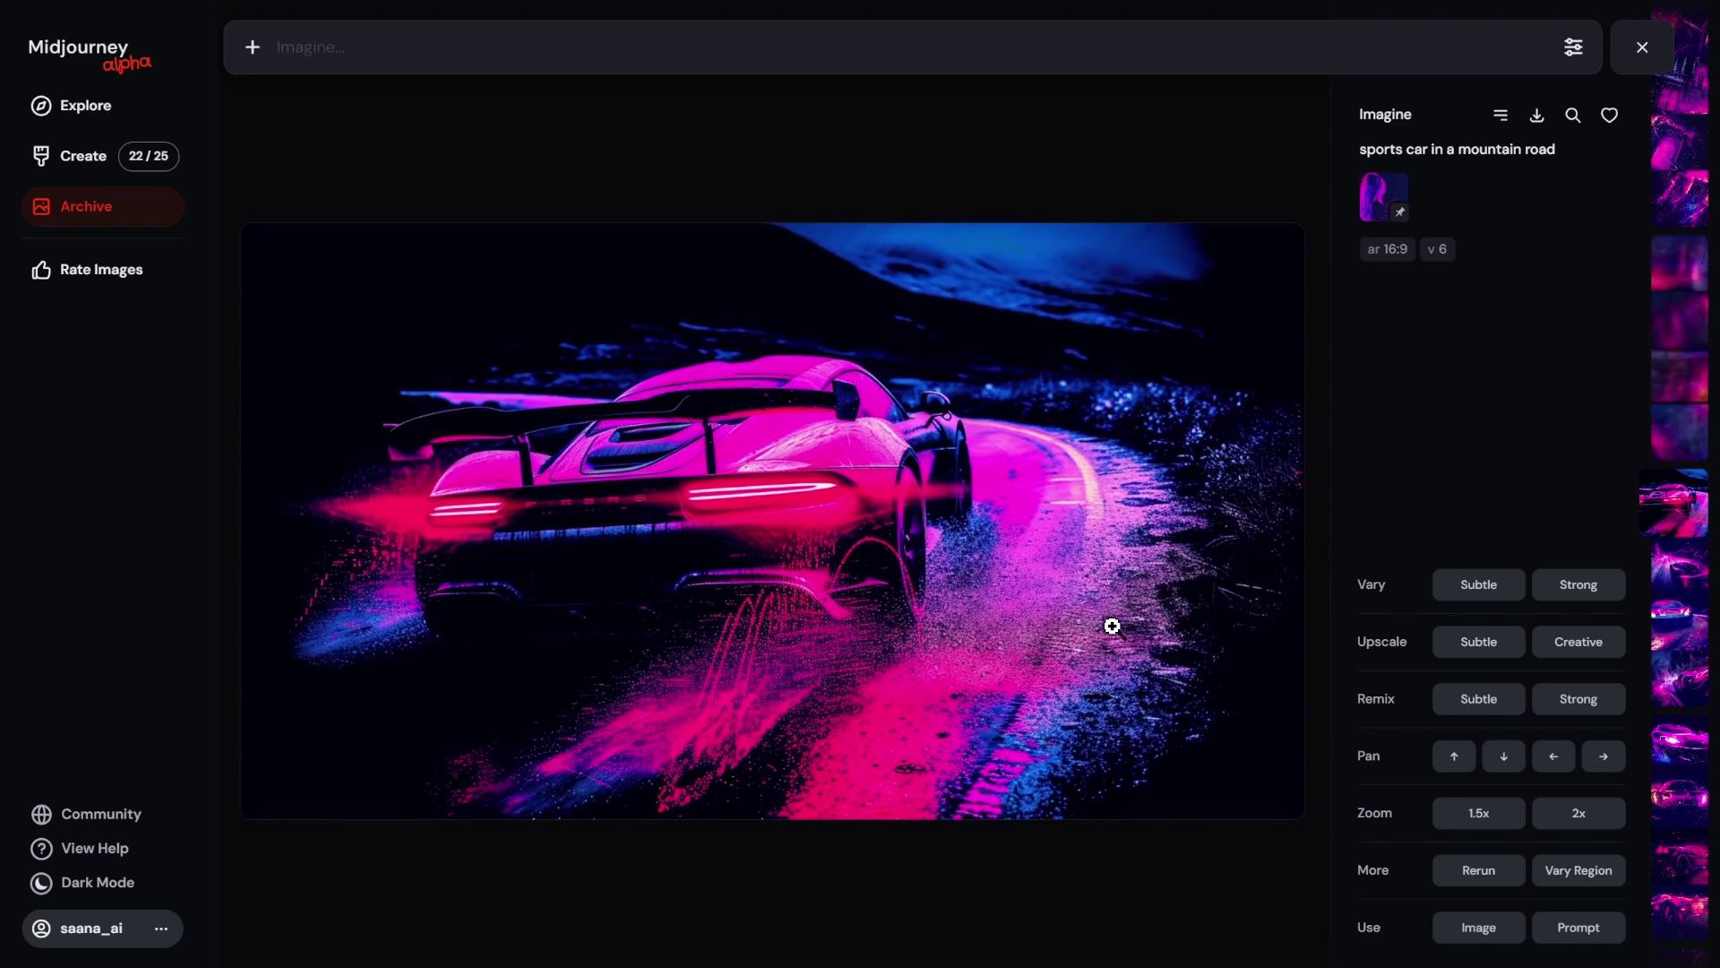
pyautogui.scroll(1, 1112, 625)
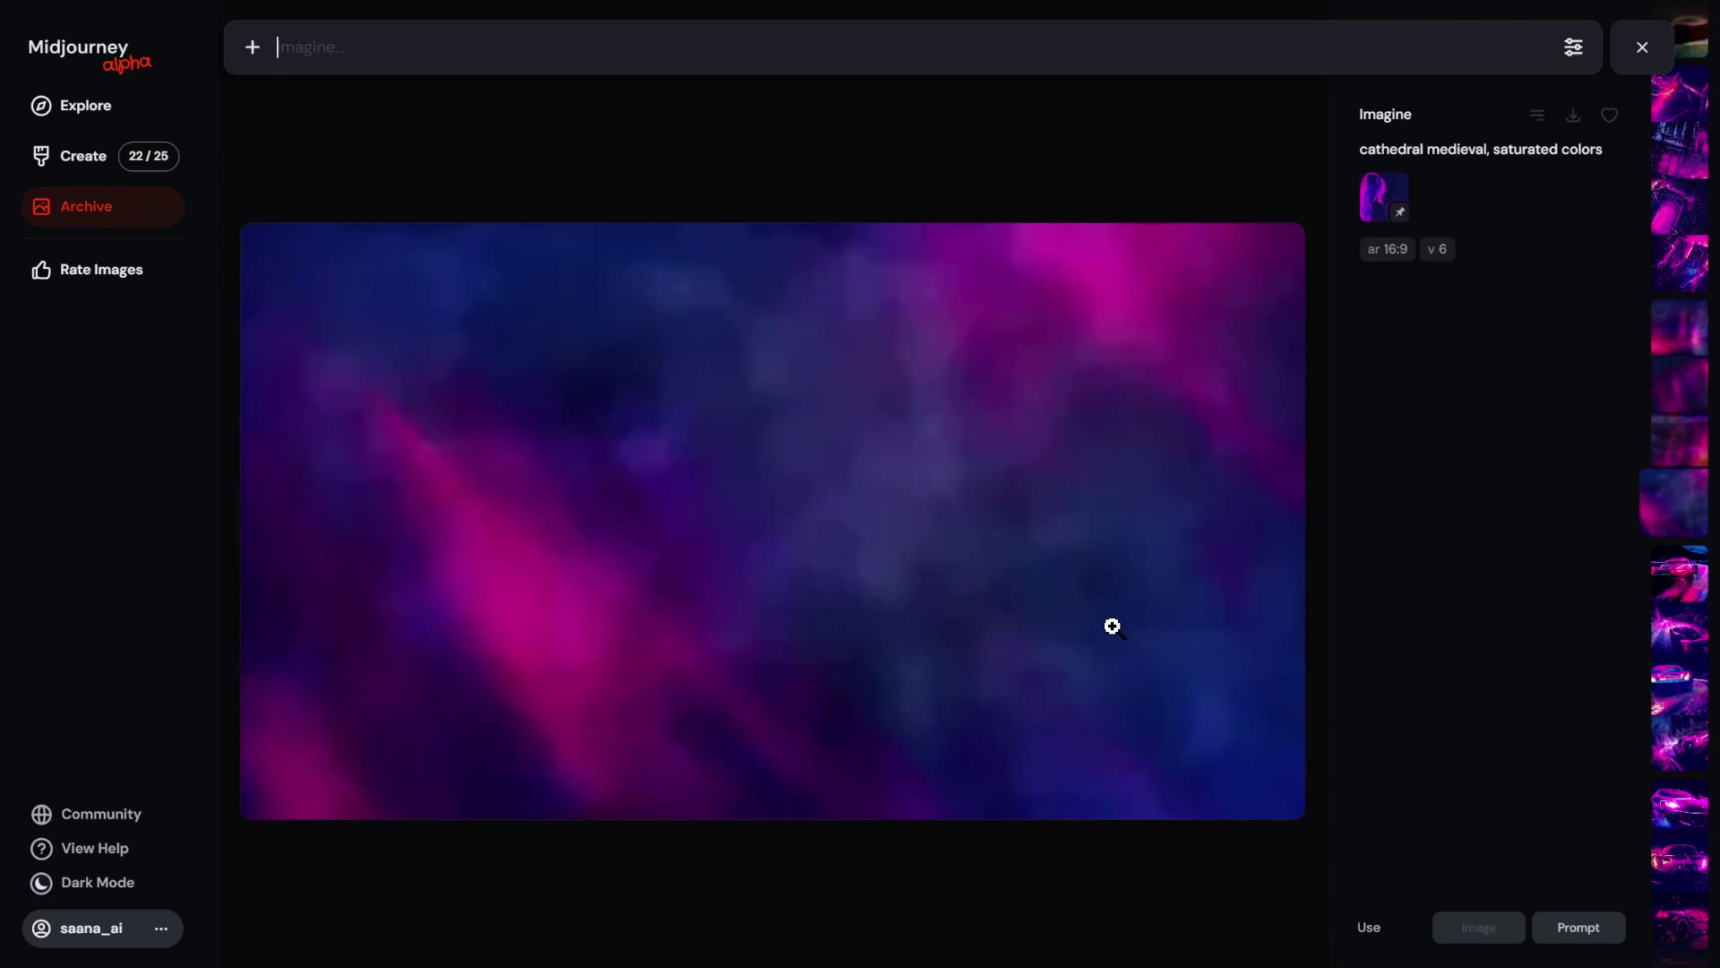
pyautogui.scroll(-1, 1112, 625)
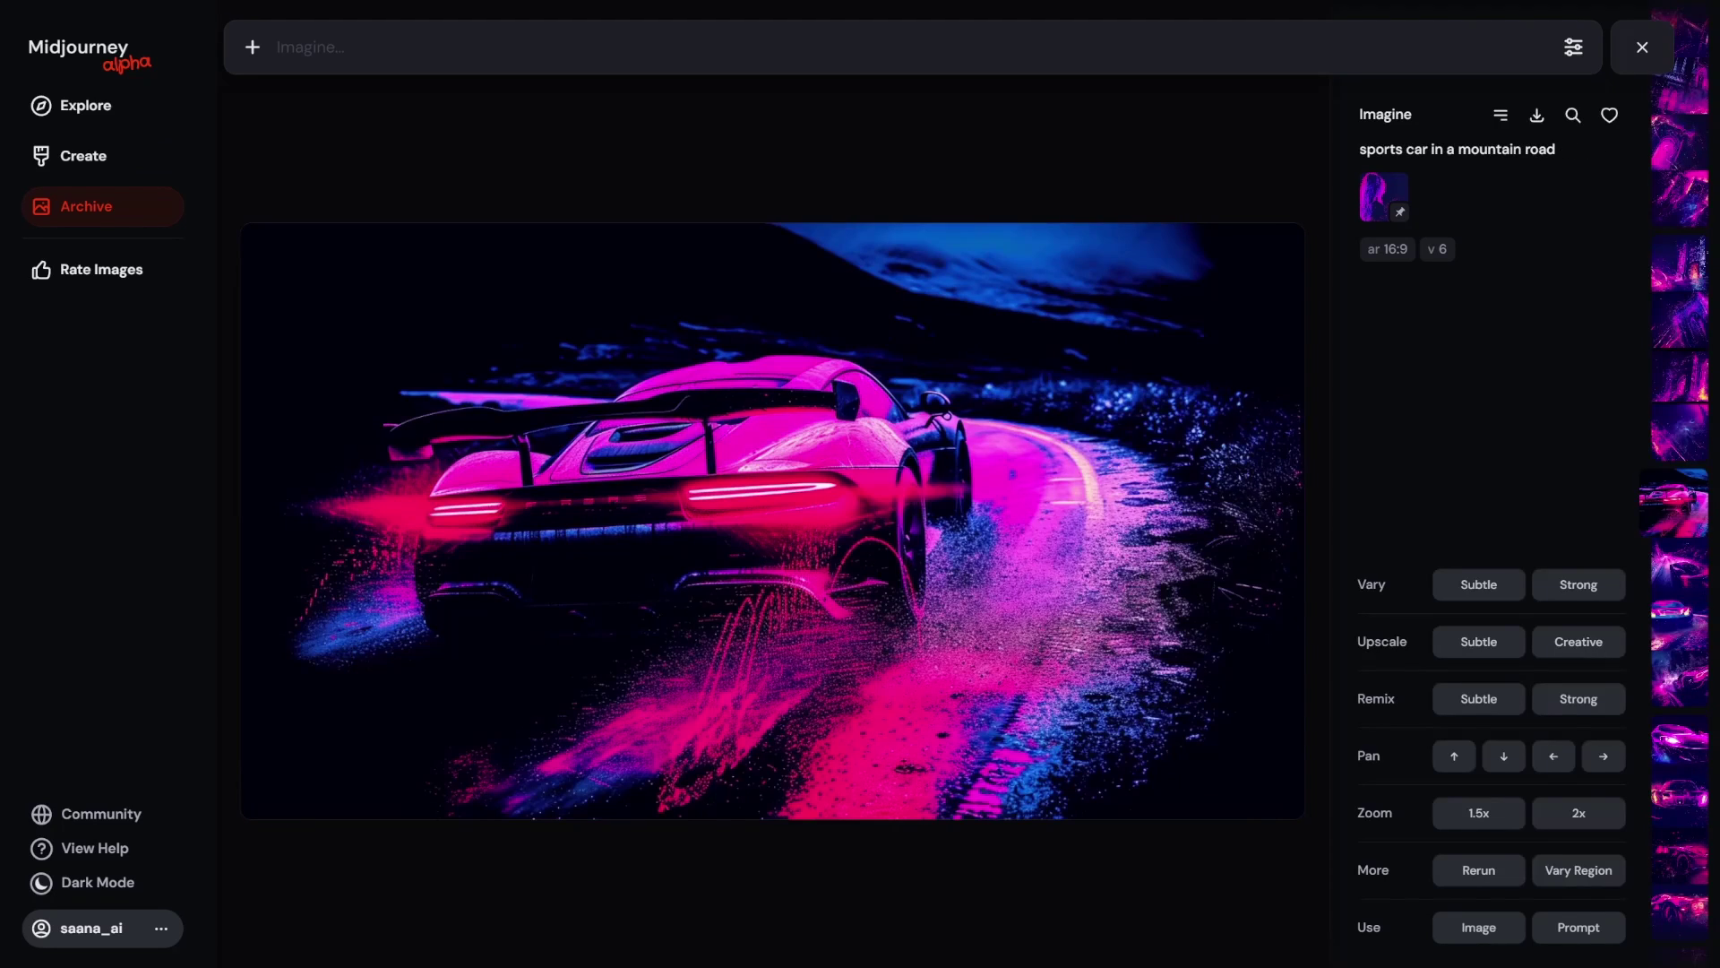
pyautogui.scroll(1, 772, 521)
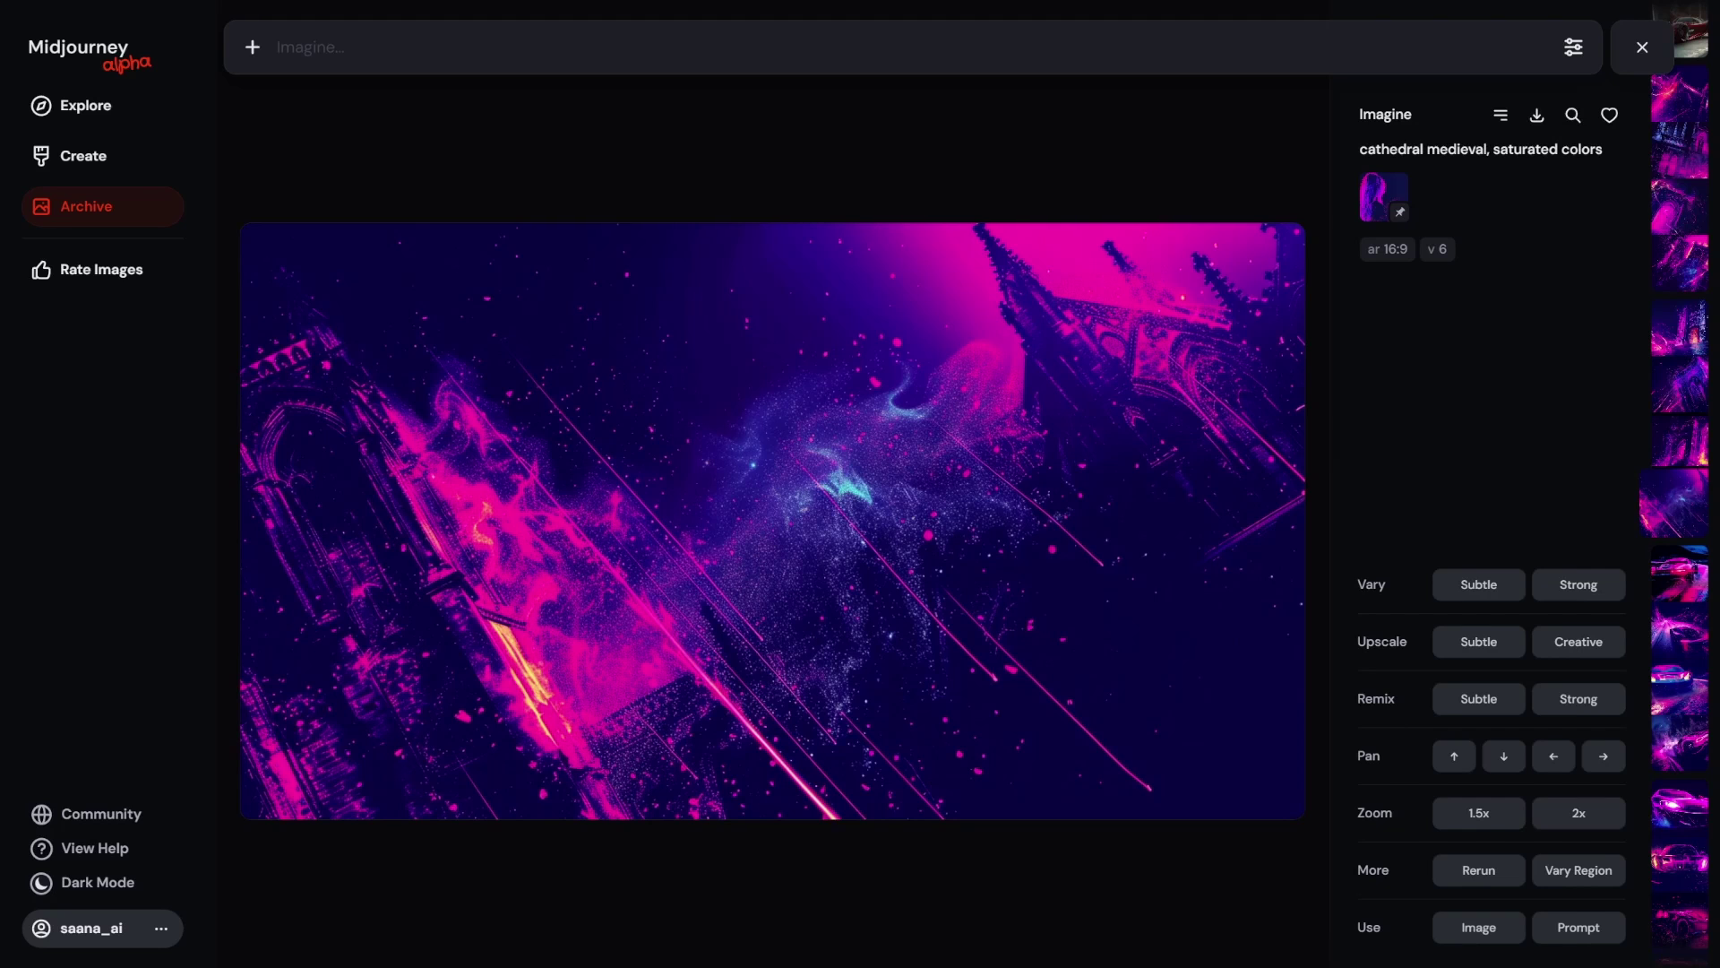
# Step: Move past the neon cathedral images to the sw 0 sports car, a glossy red supercar
pyautogui.scroll(1, 772, 521)
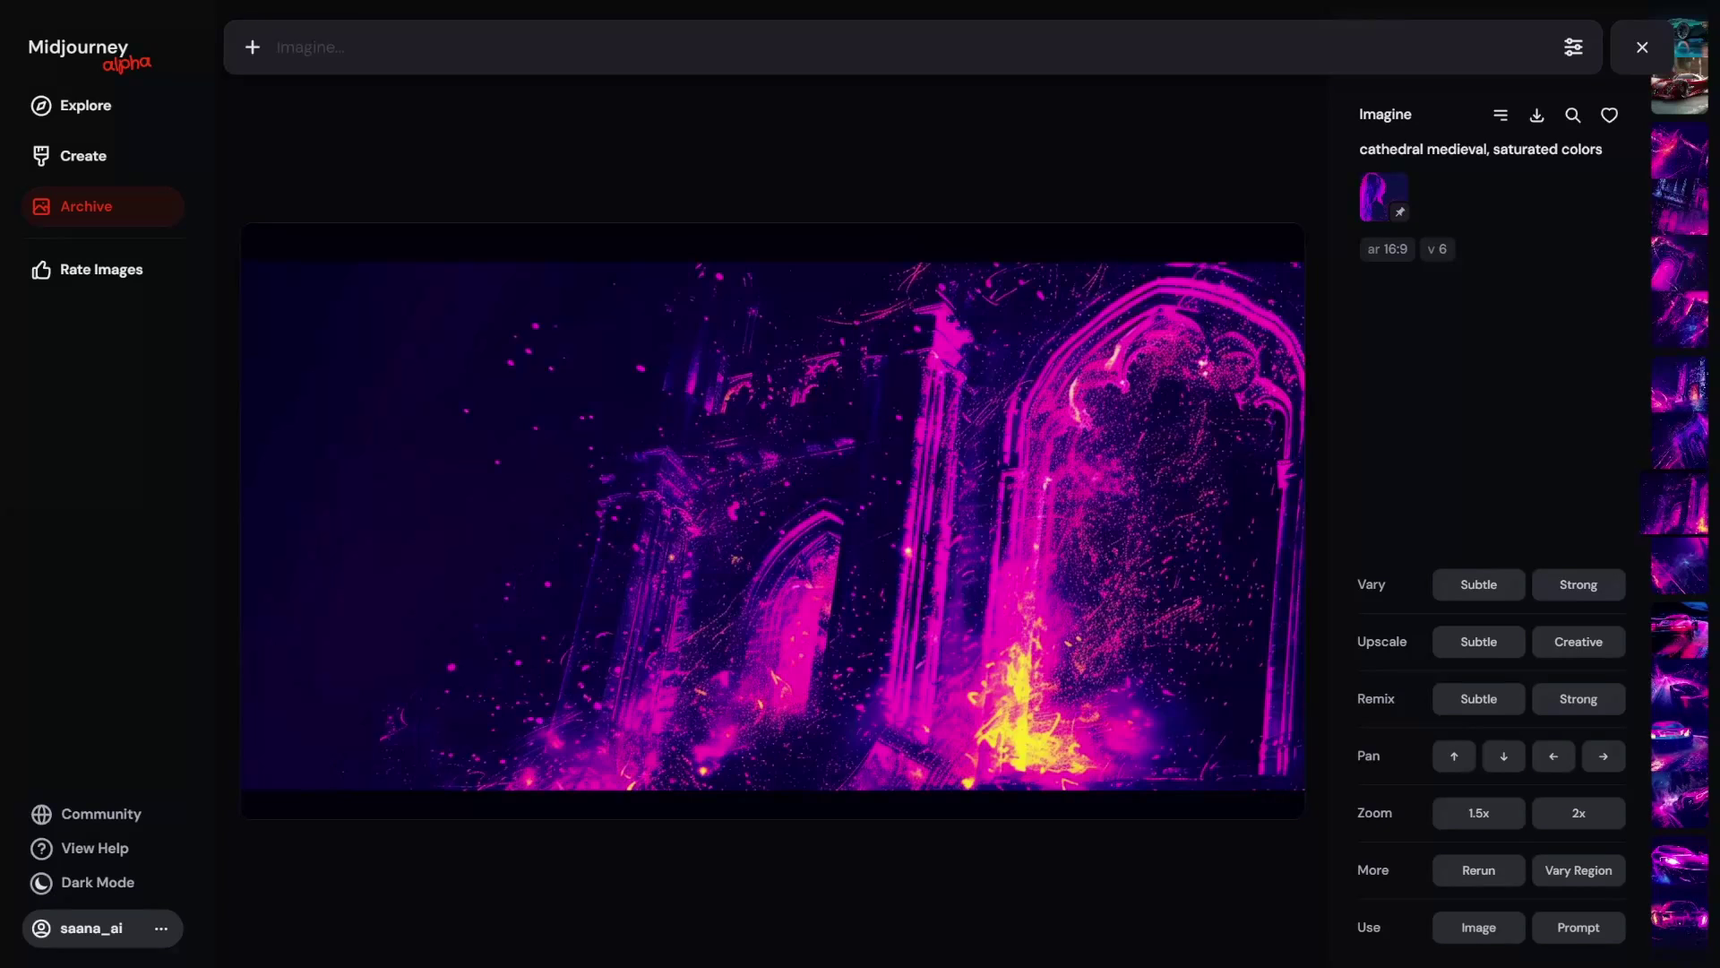
pyautogui.scroll(1, 772, 521)
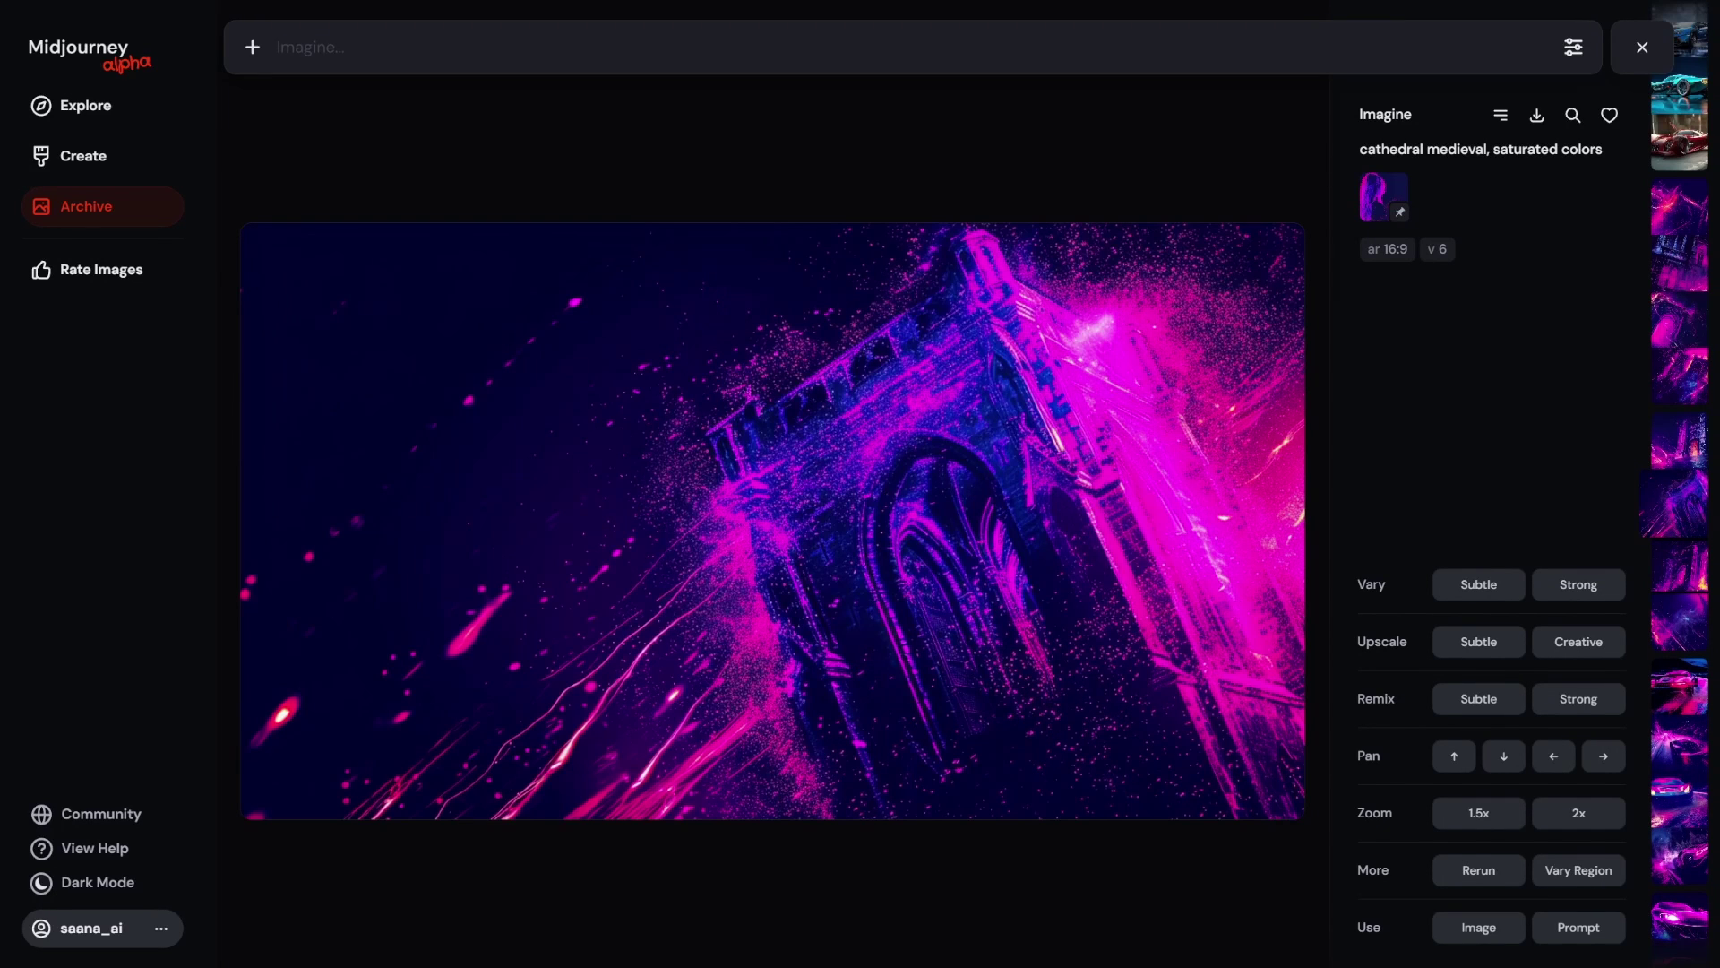
pyautogui.scroll(1, 772, 522)
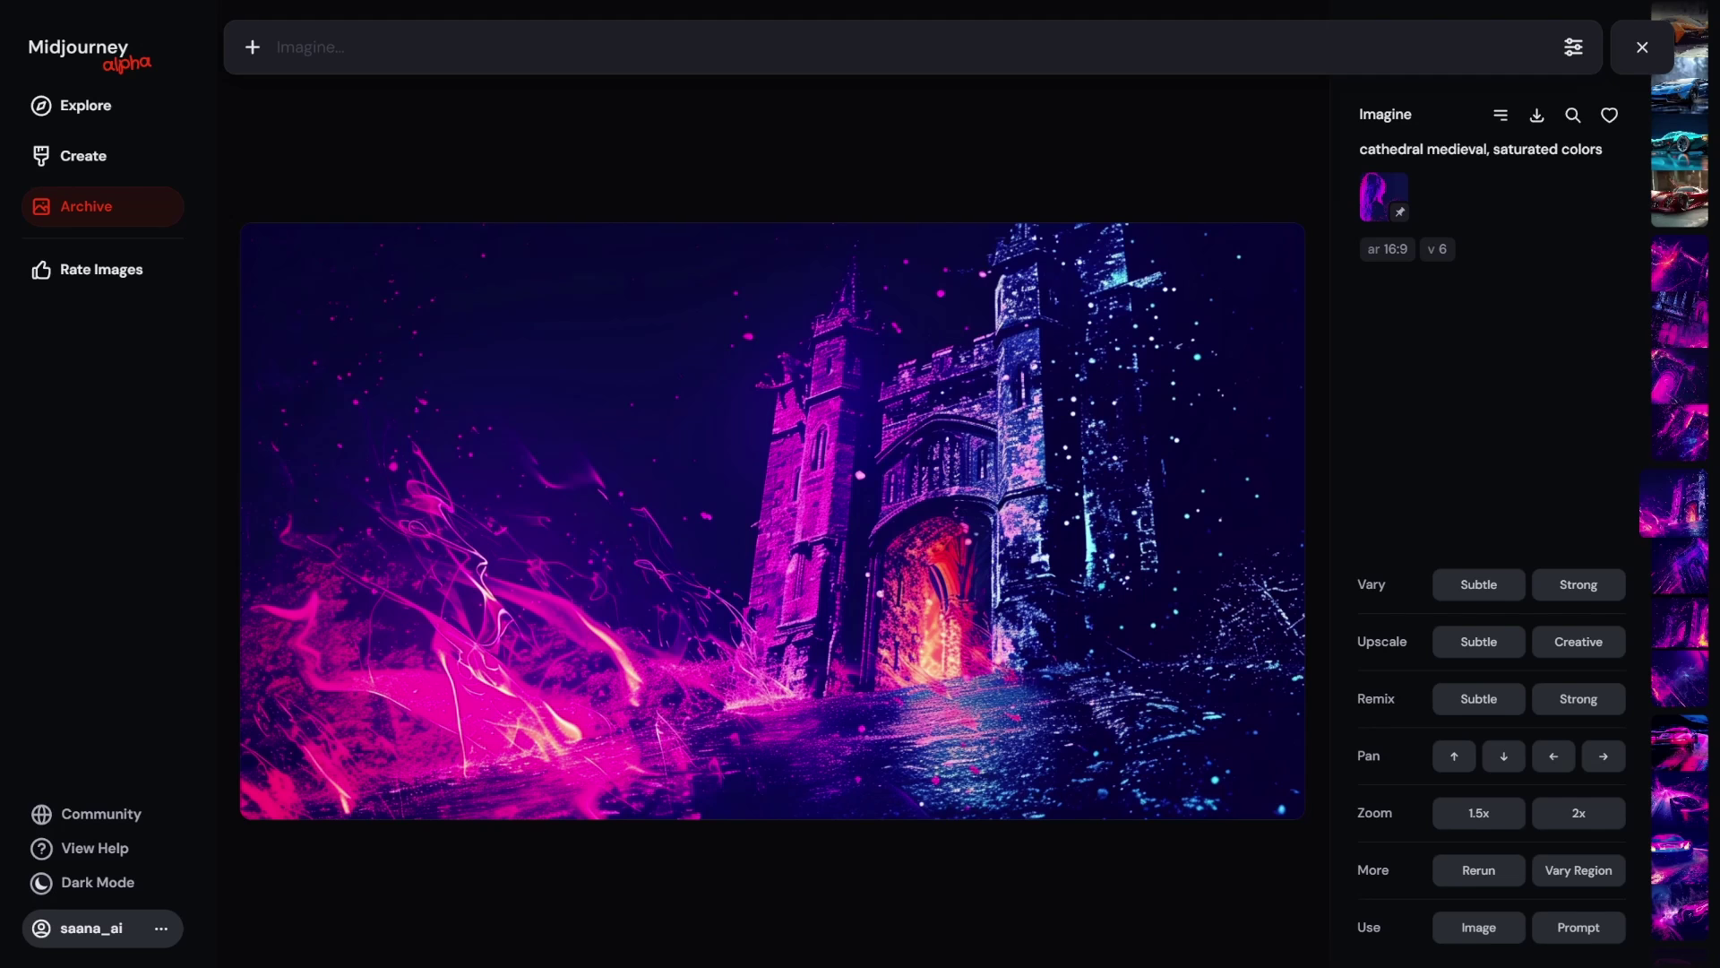
pyautogui.scroll(1, 772, 522)
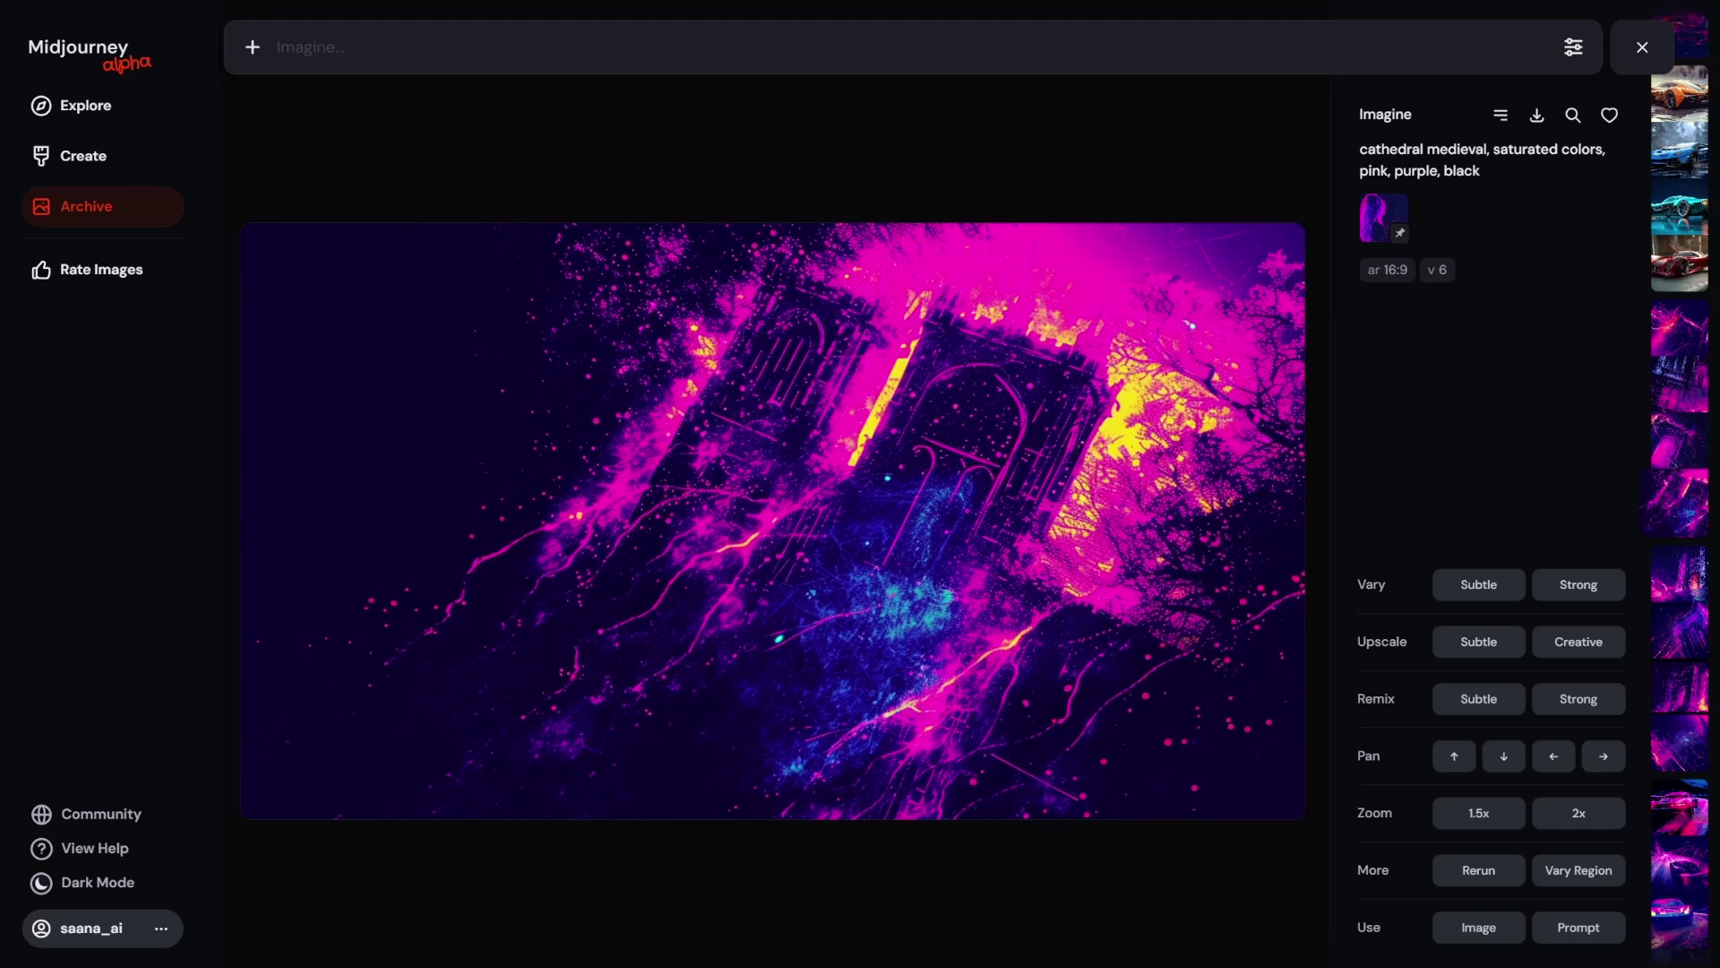
pyautogui.scroll(1, 772, 522)
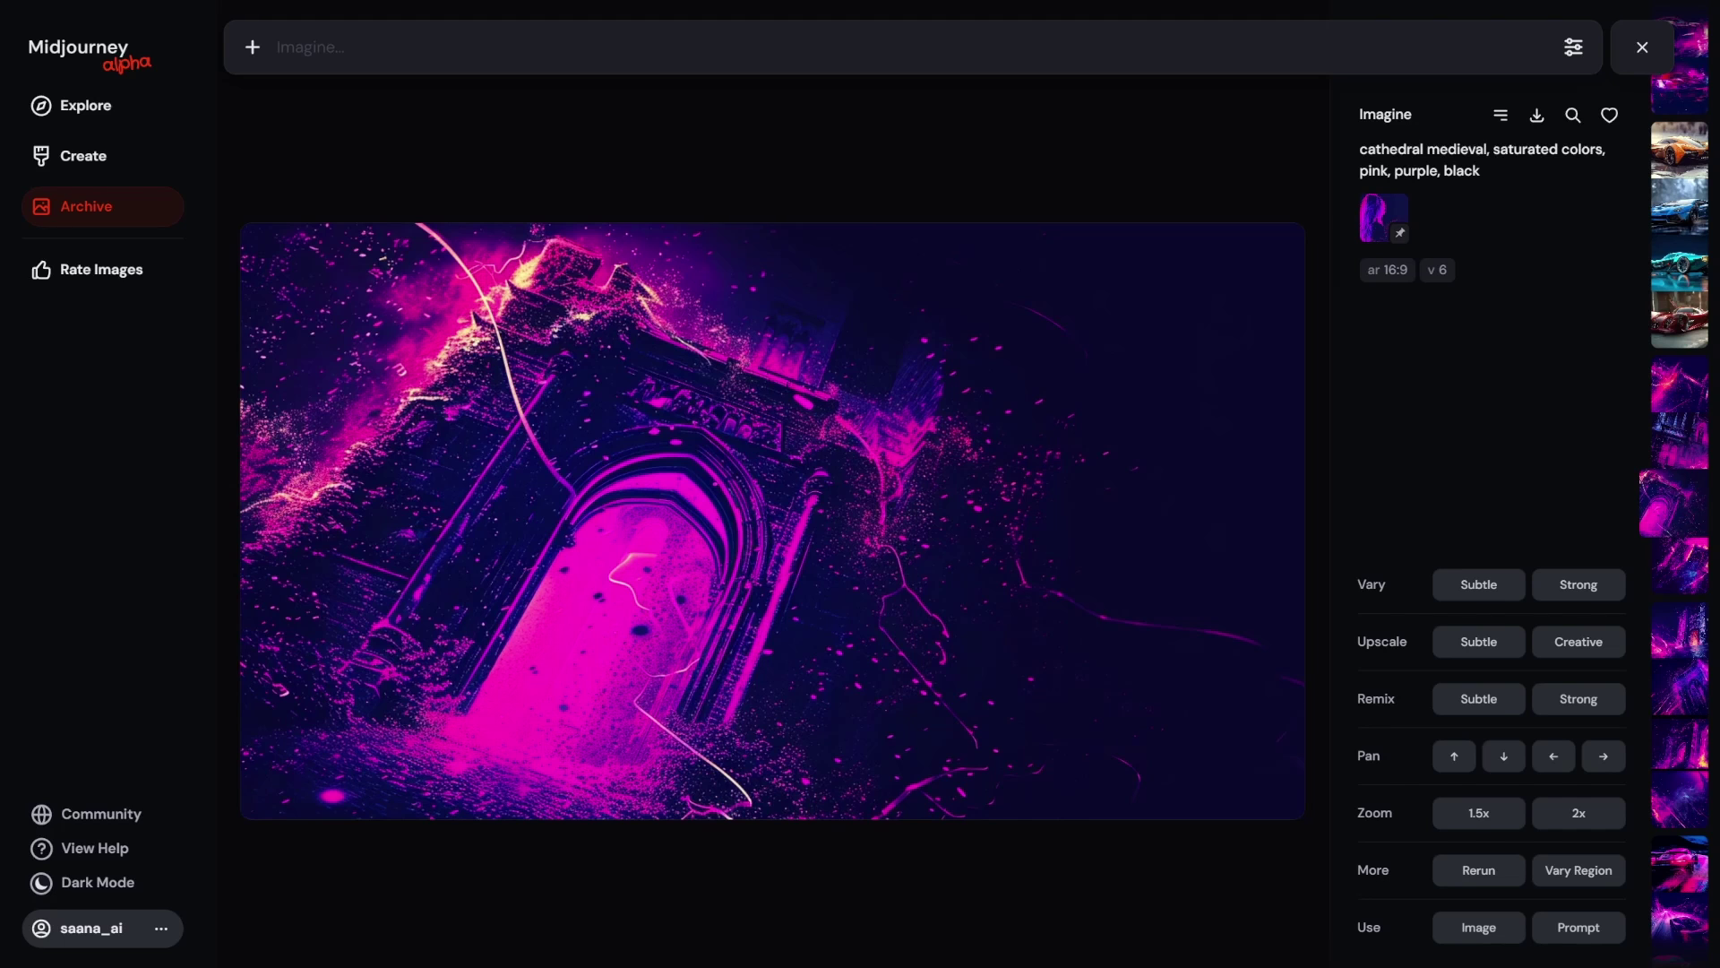
pyautogui.press('Up')
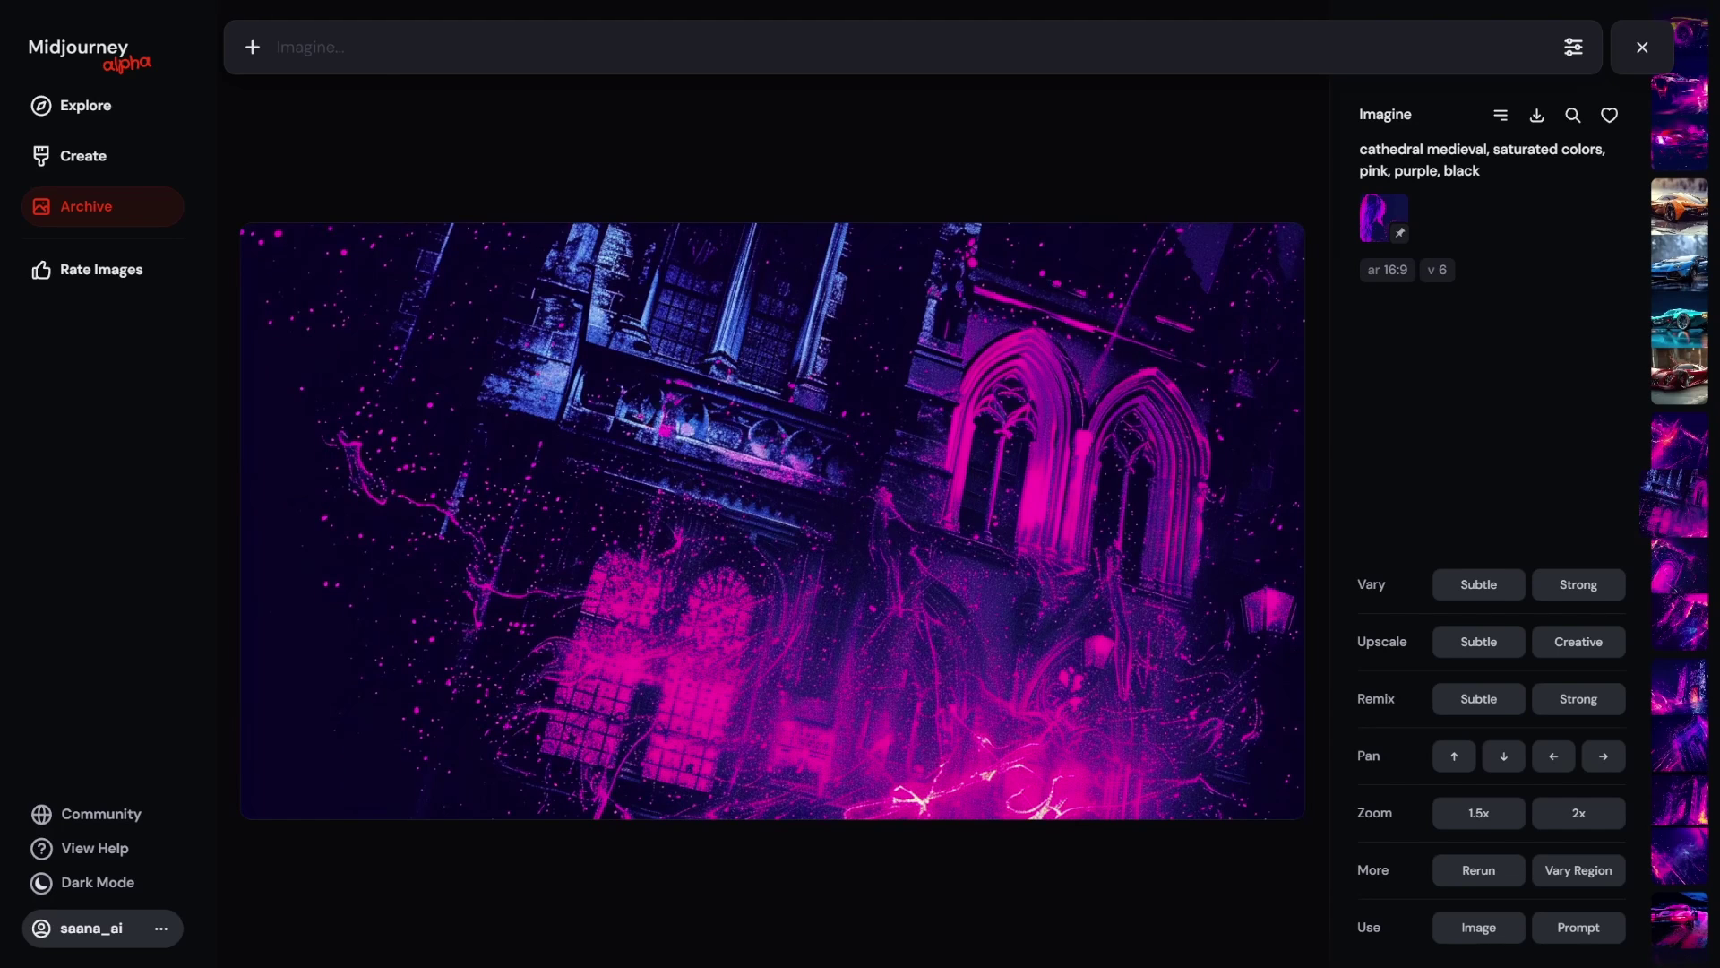
pyautogui.press('Up')
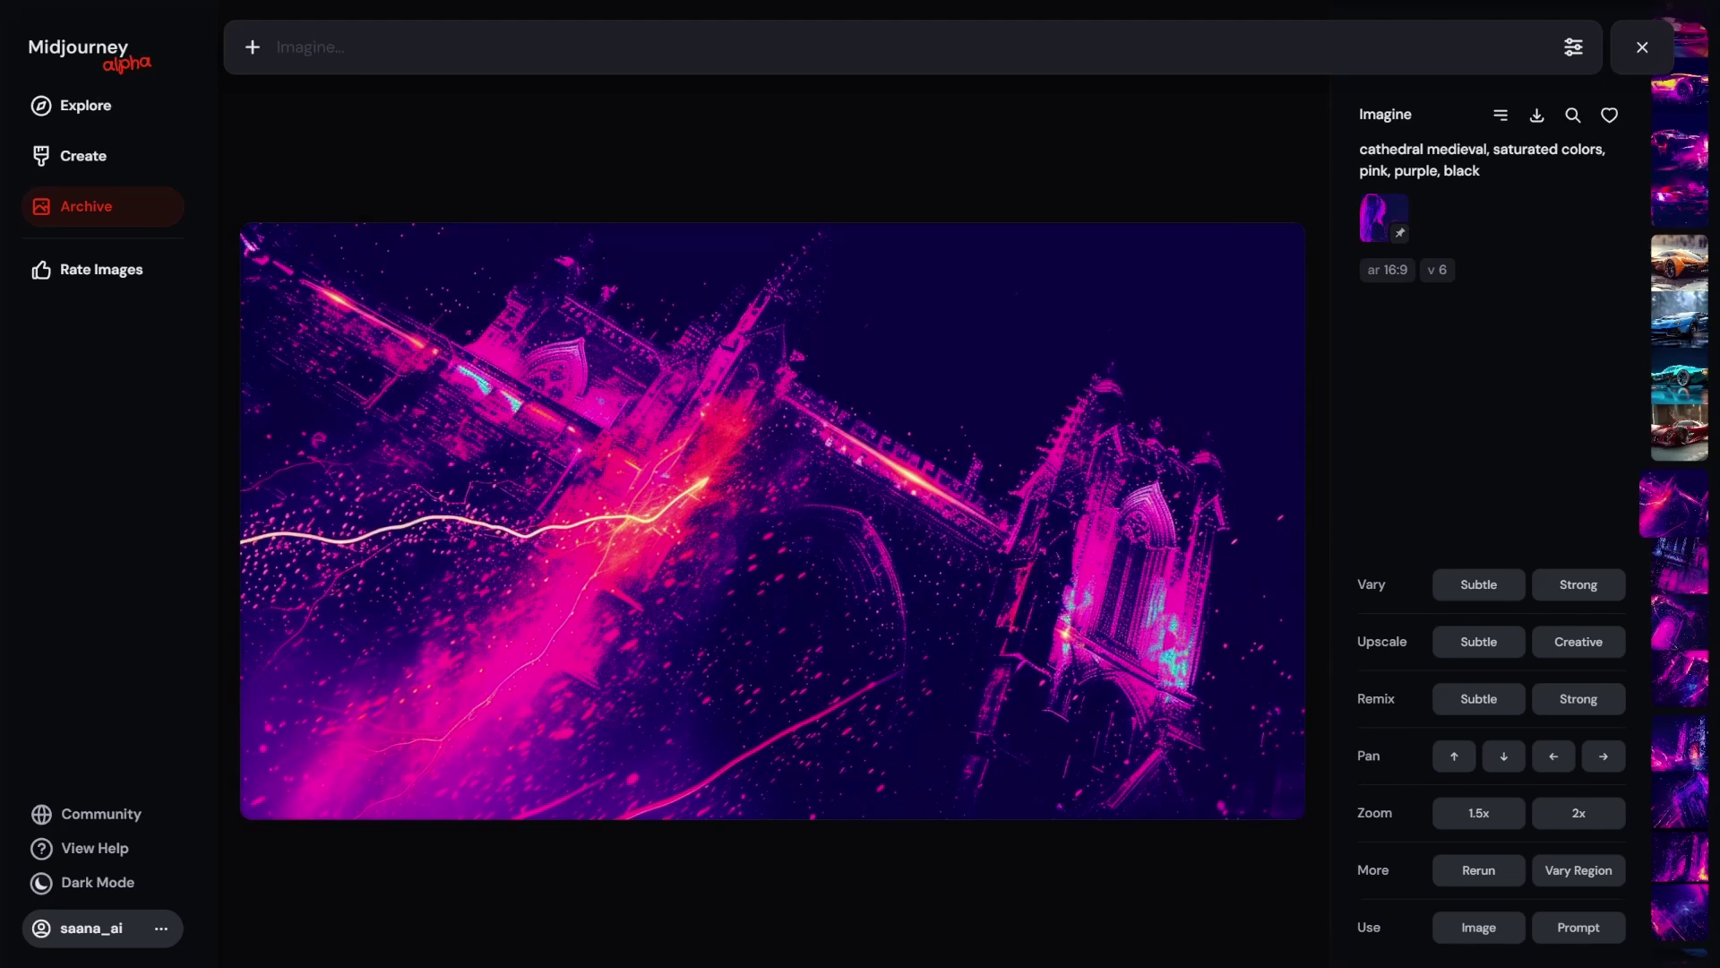
pyautogui.press('Up')
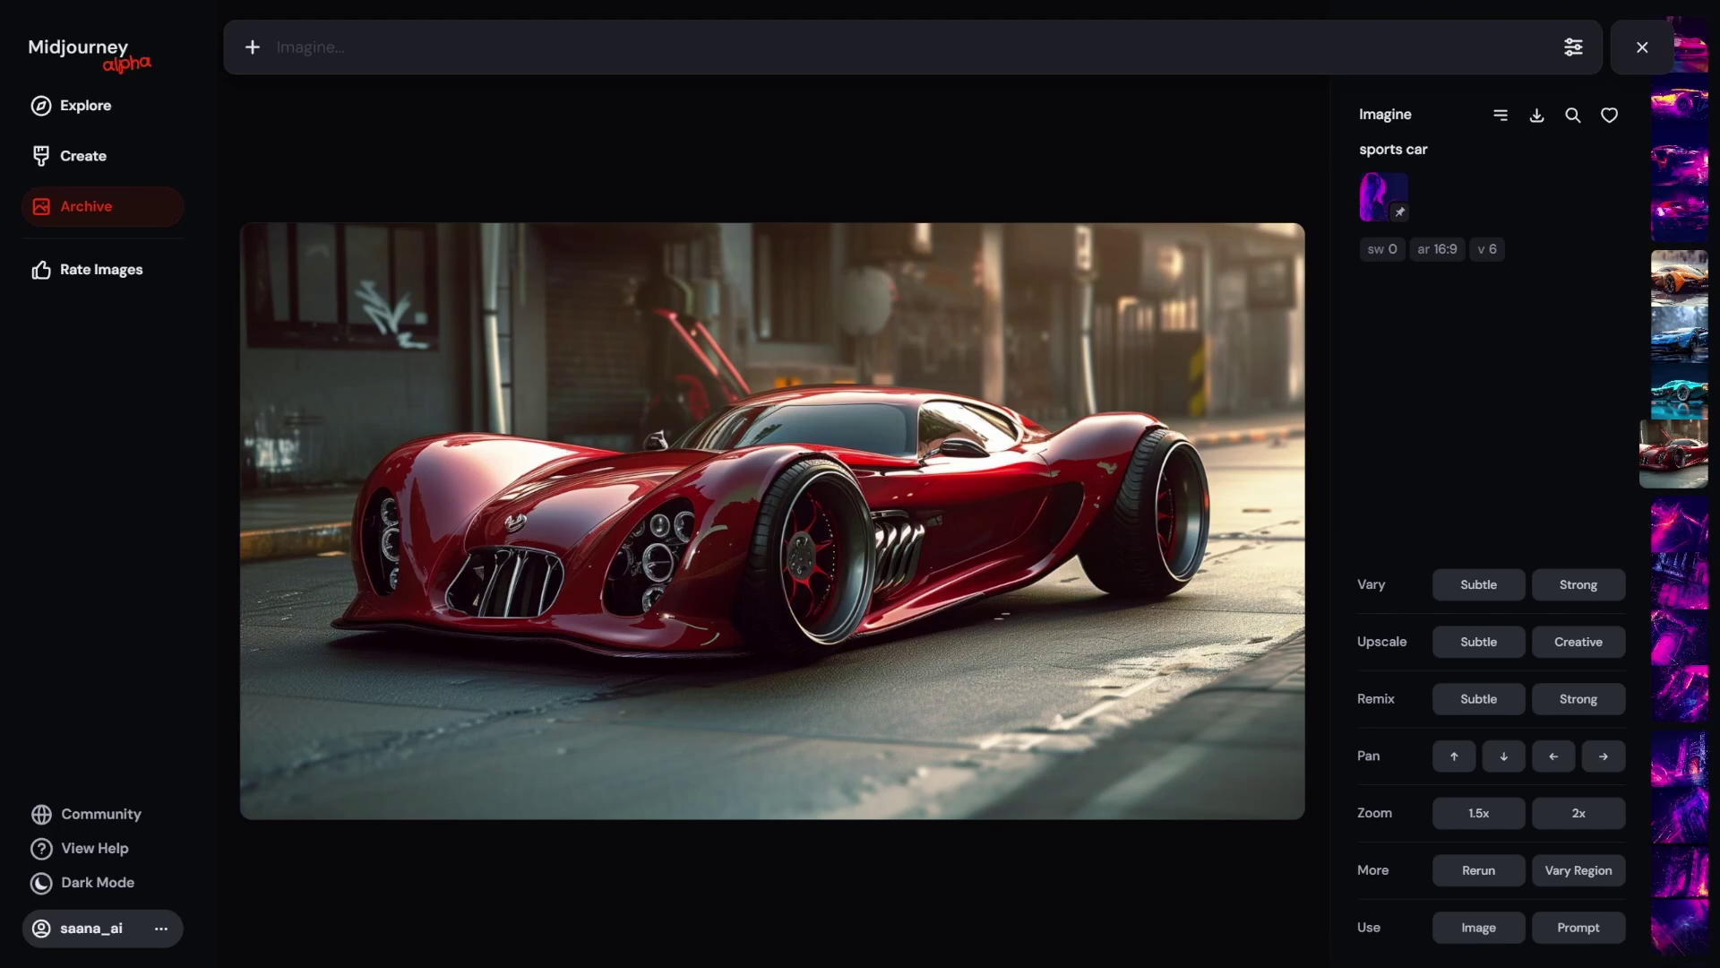
# Step: Resubmit 'sports car --ar 16:9 --v 6' with the --sref and --sw 0 parameters removed
pyautogui.click(1577, 928)
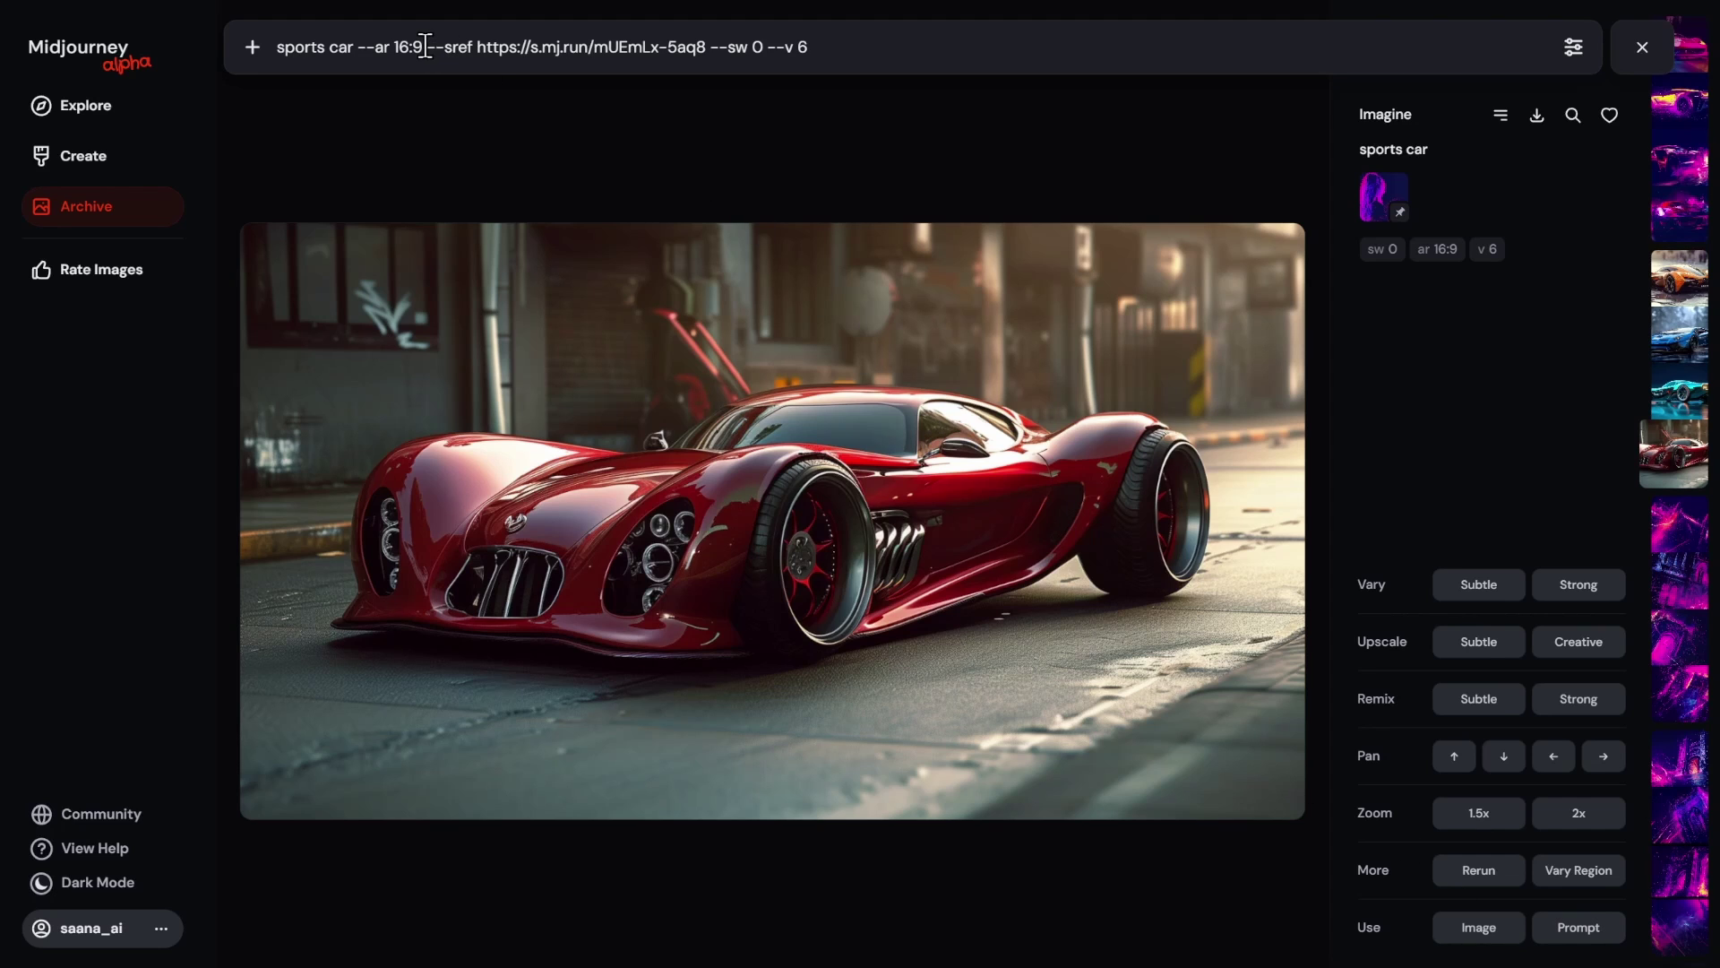
pyautogui.moveTo(422, 47); pyautogui.dragTo(763, 46)
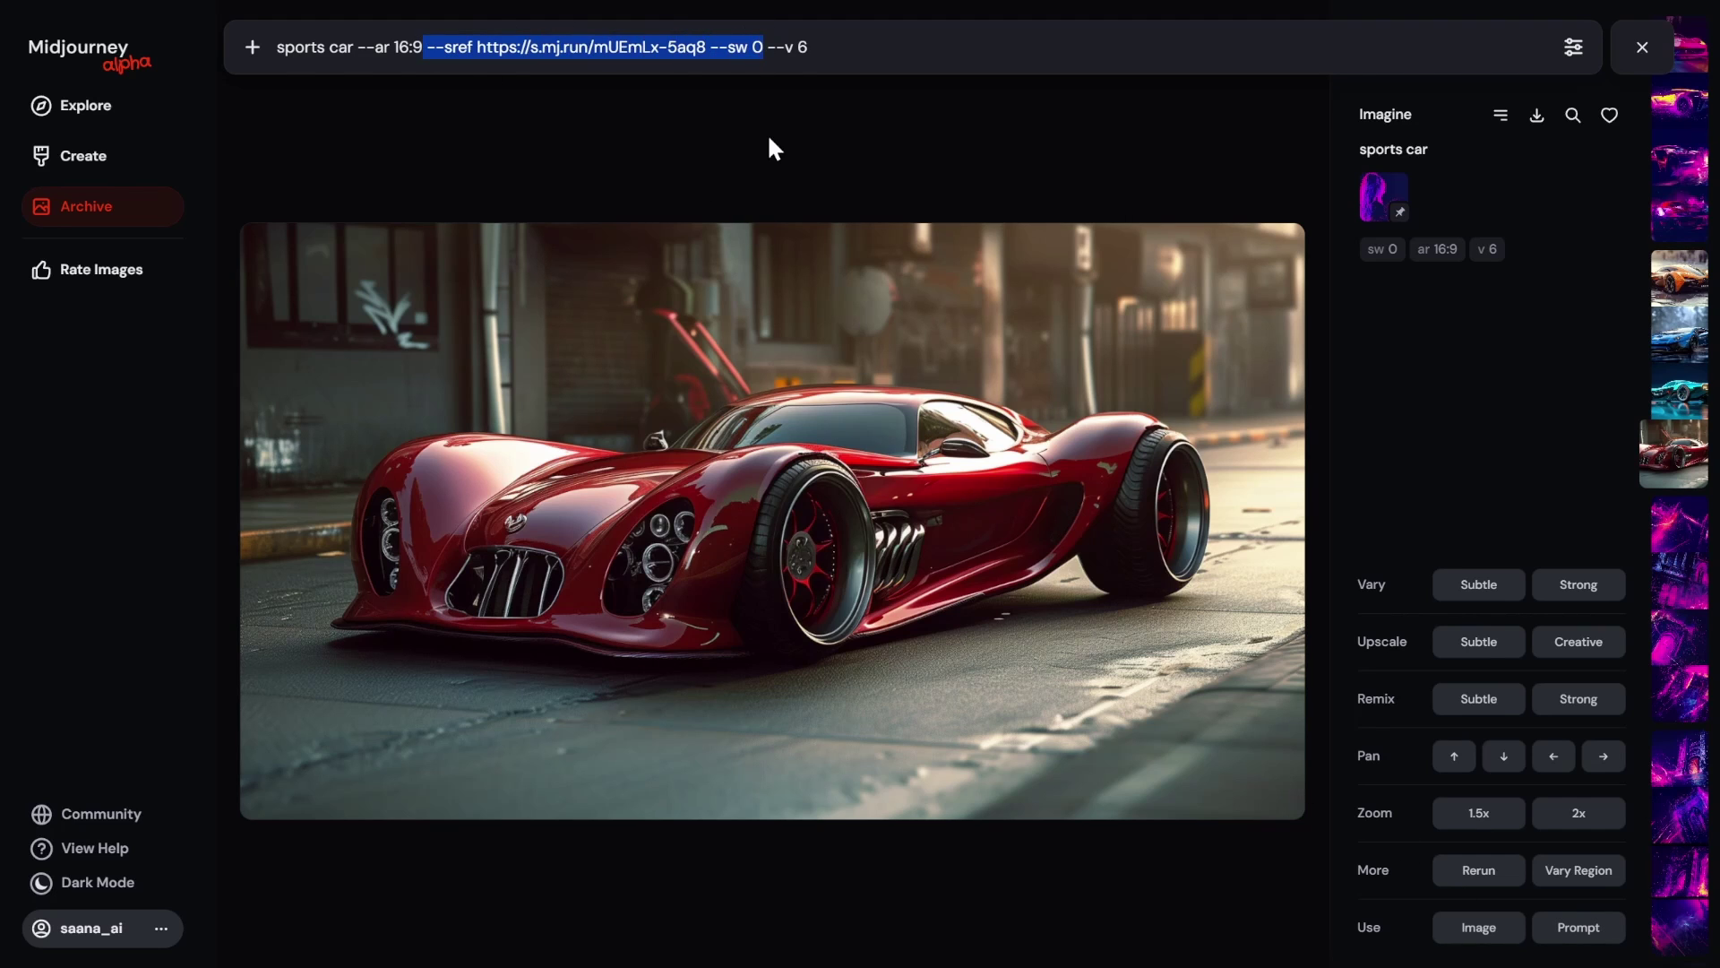
pyautogui.press('BackSpace')
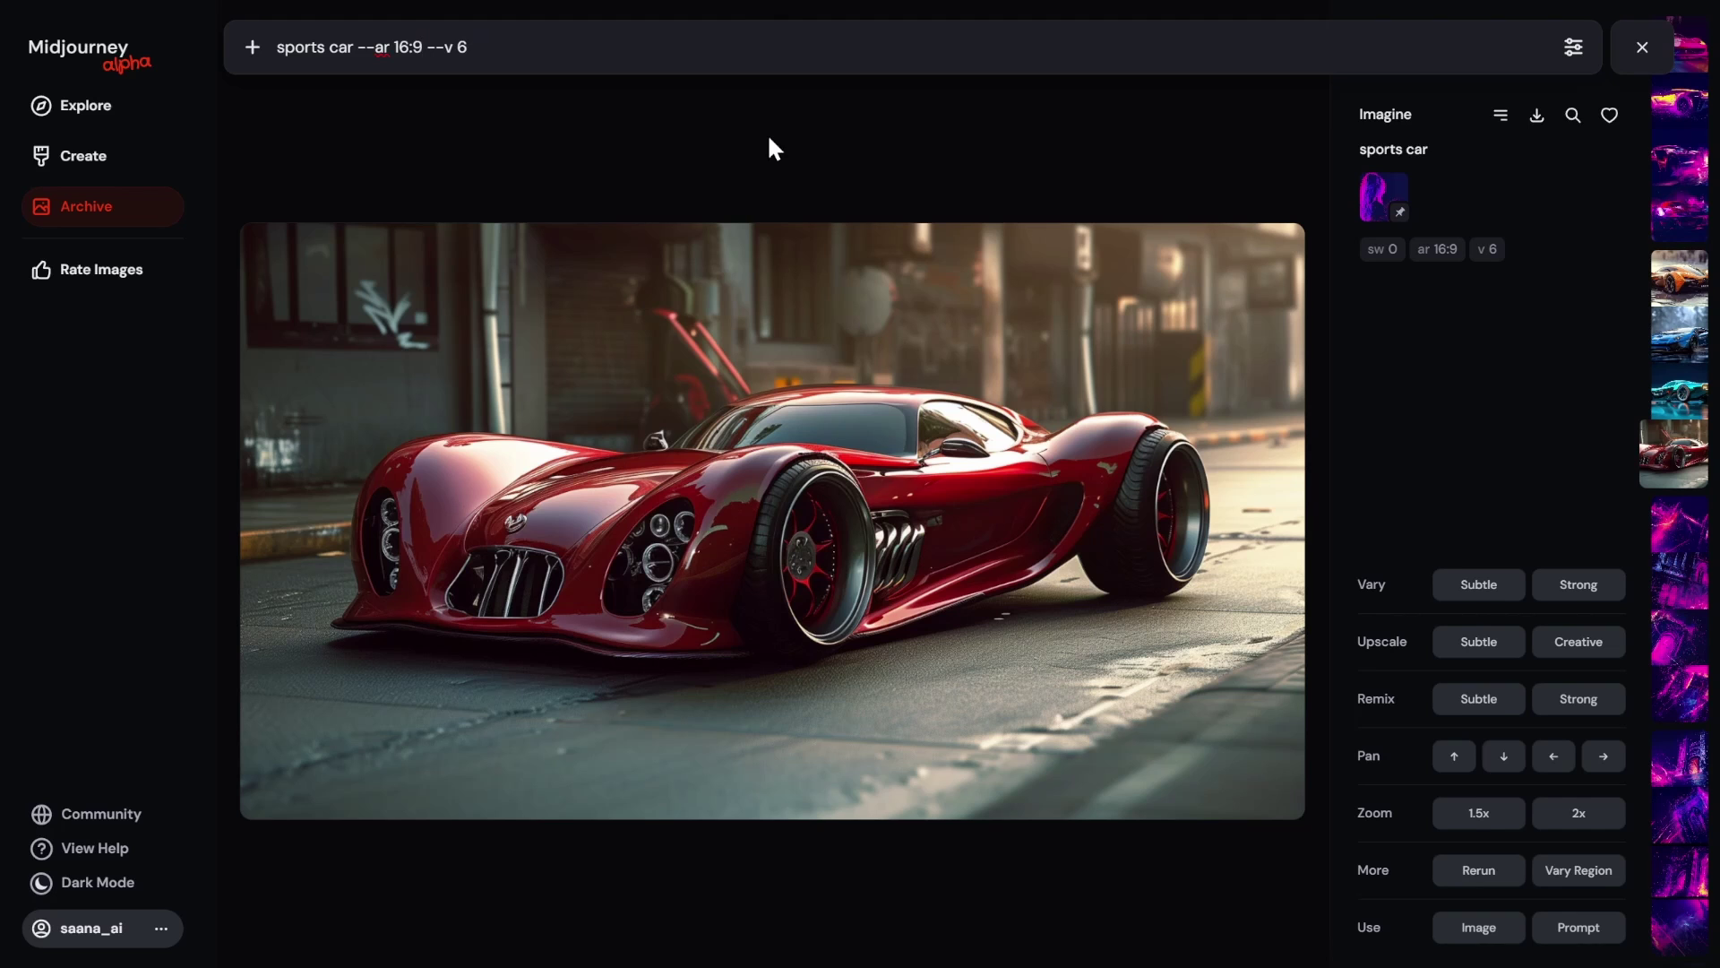
pyautogui.press('Return')
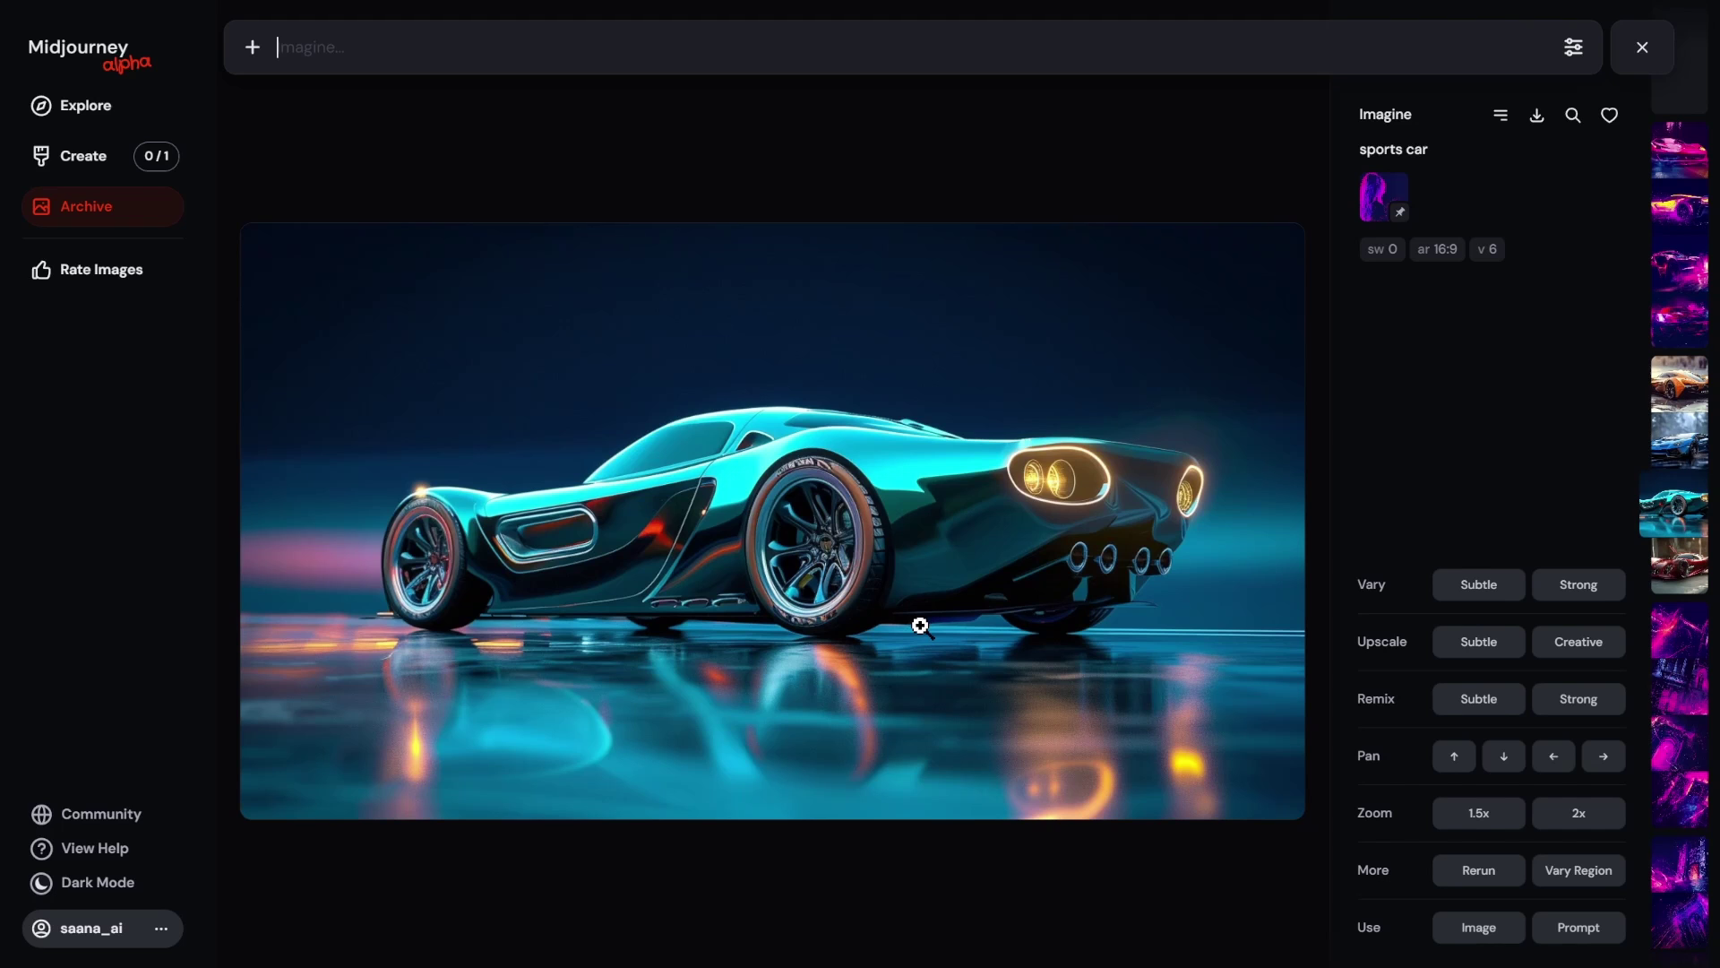
# Step: Scroll up past the sw 0 and sw 50 cars to the black no-reference sports car
pyautogui.scroll(1, 920, 624)
pyautogui.scroll(1, 920, 624)
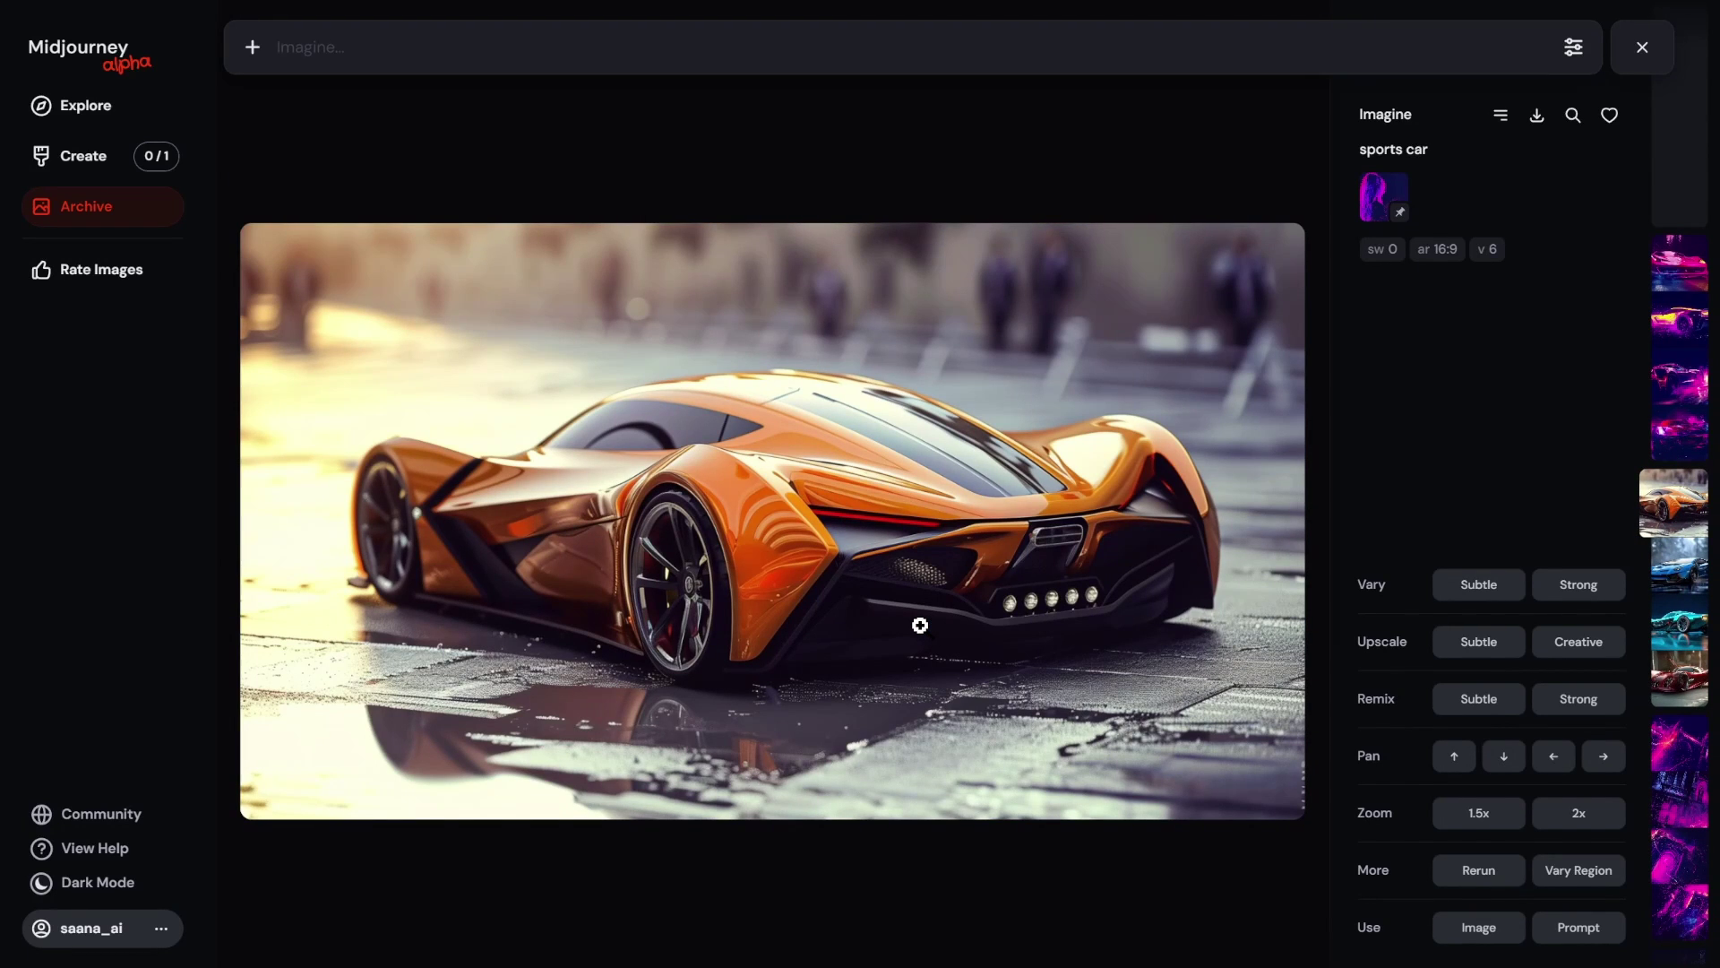
pyautogui.scroll(1, 920, 624)
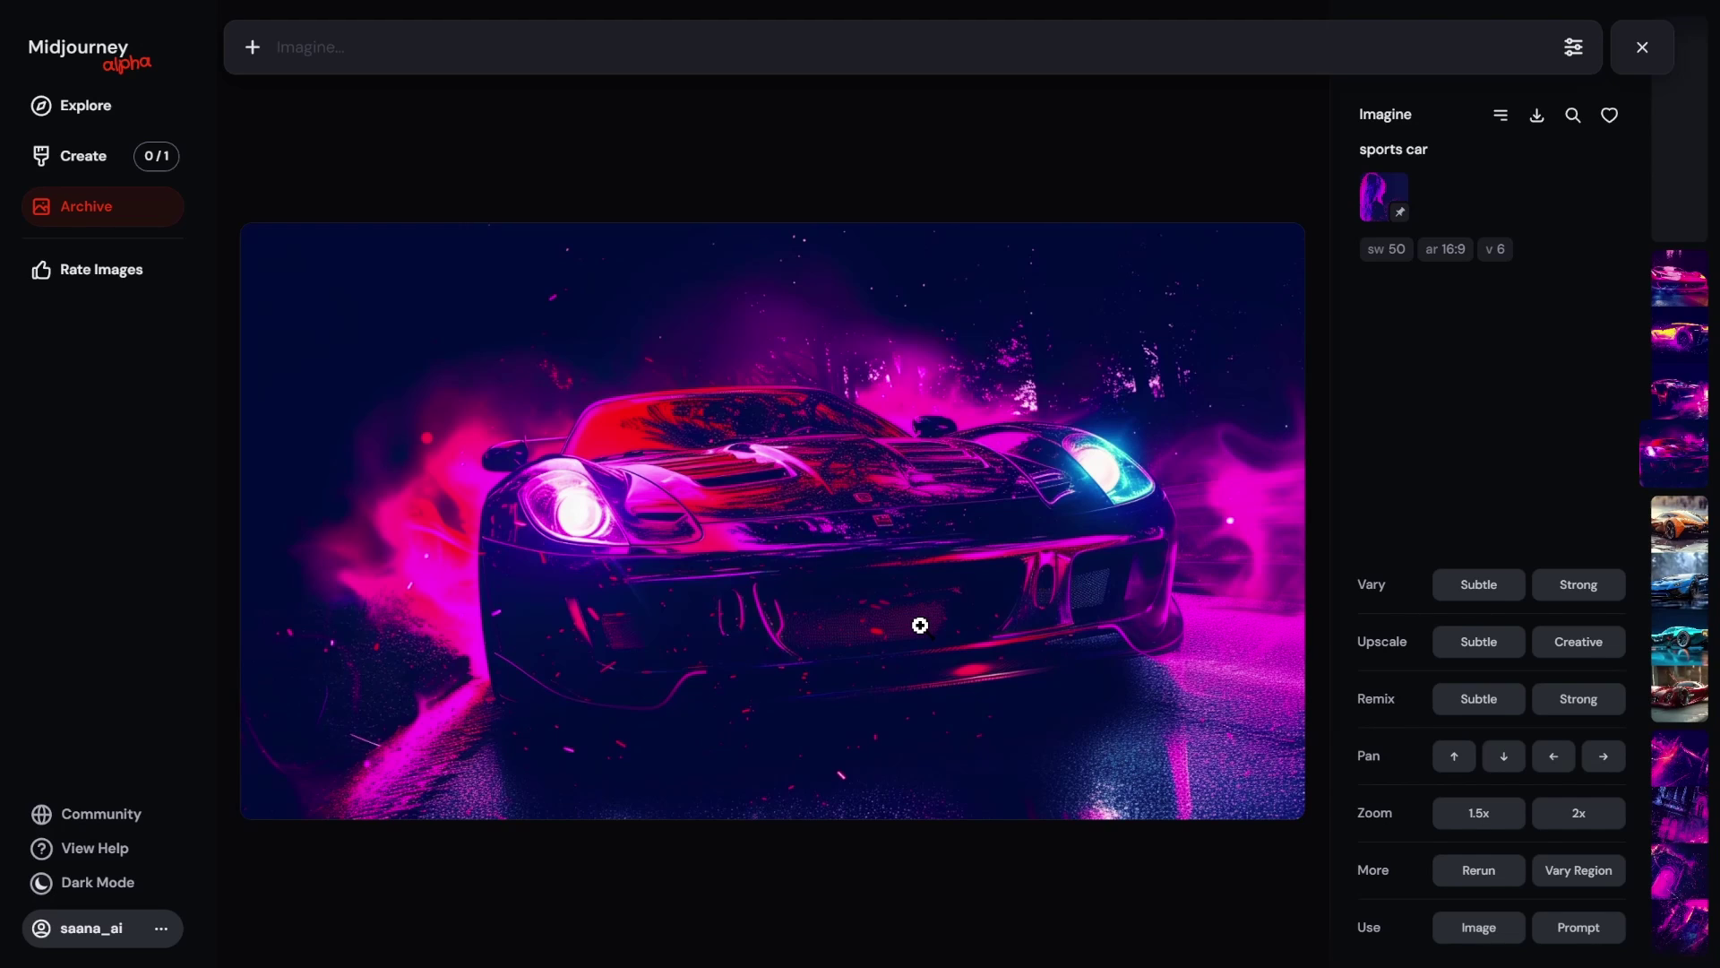
pyautogui.scroll(1, 920, 624)
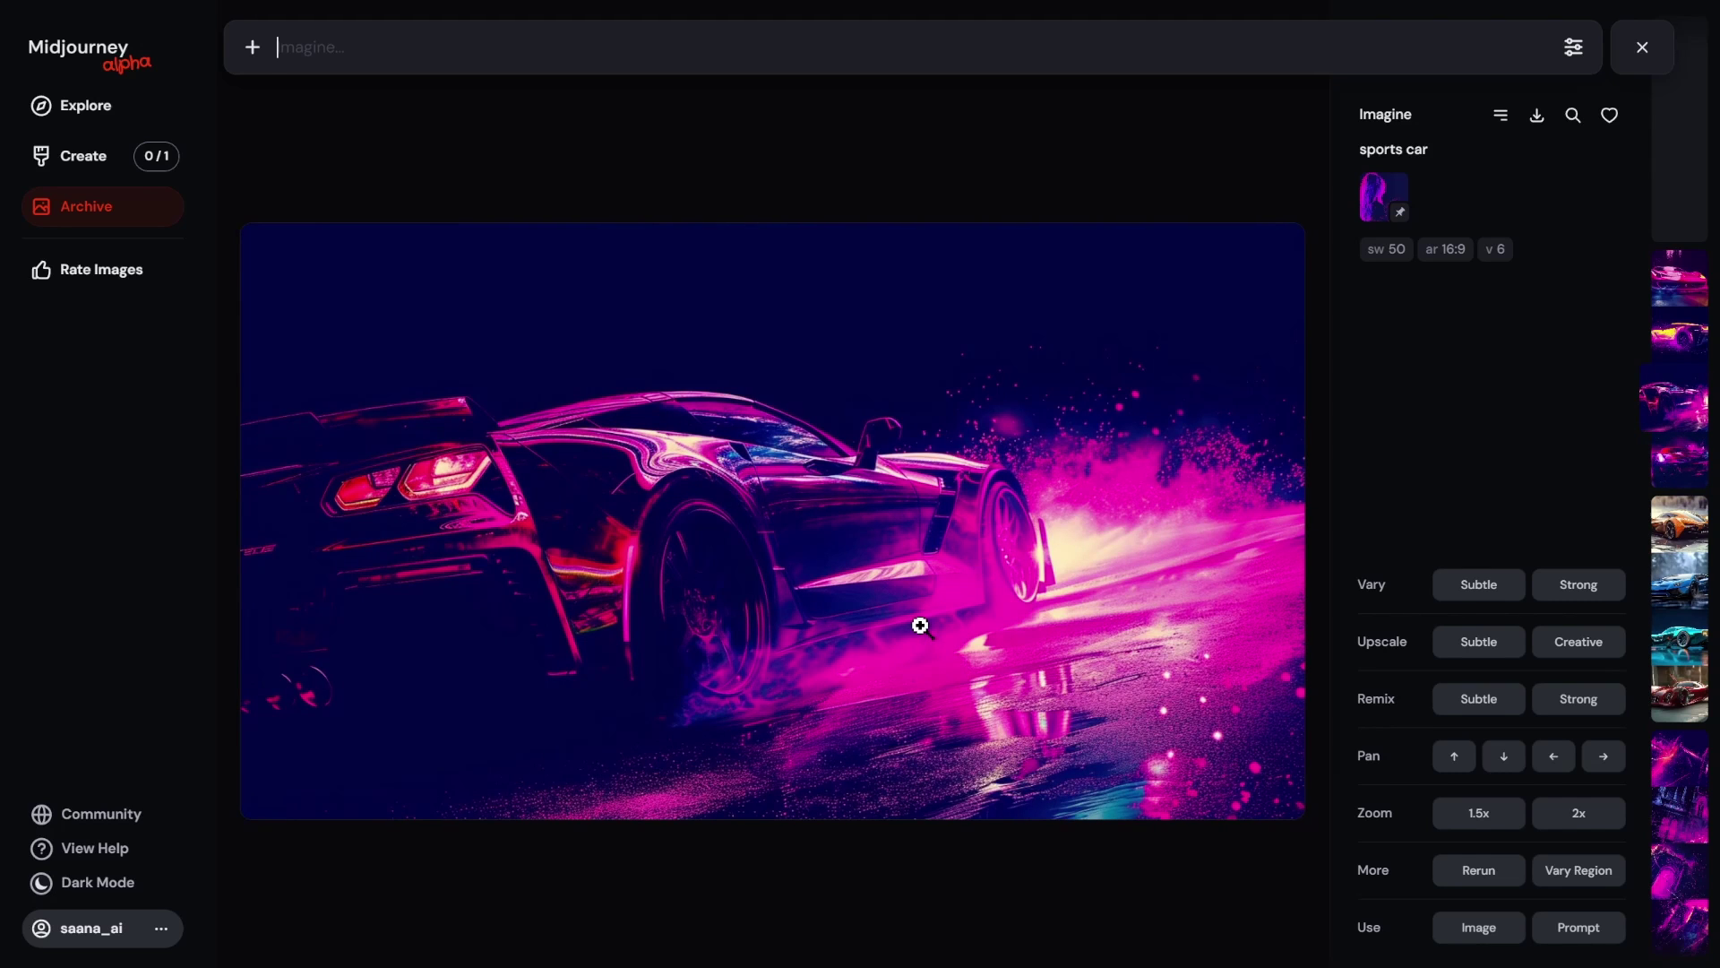
pyautogui.scroll(1, 920, 624)
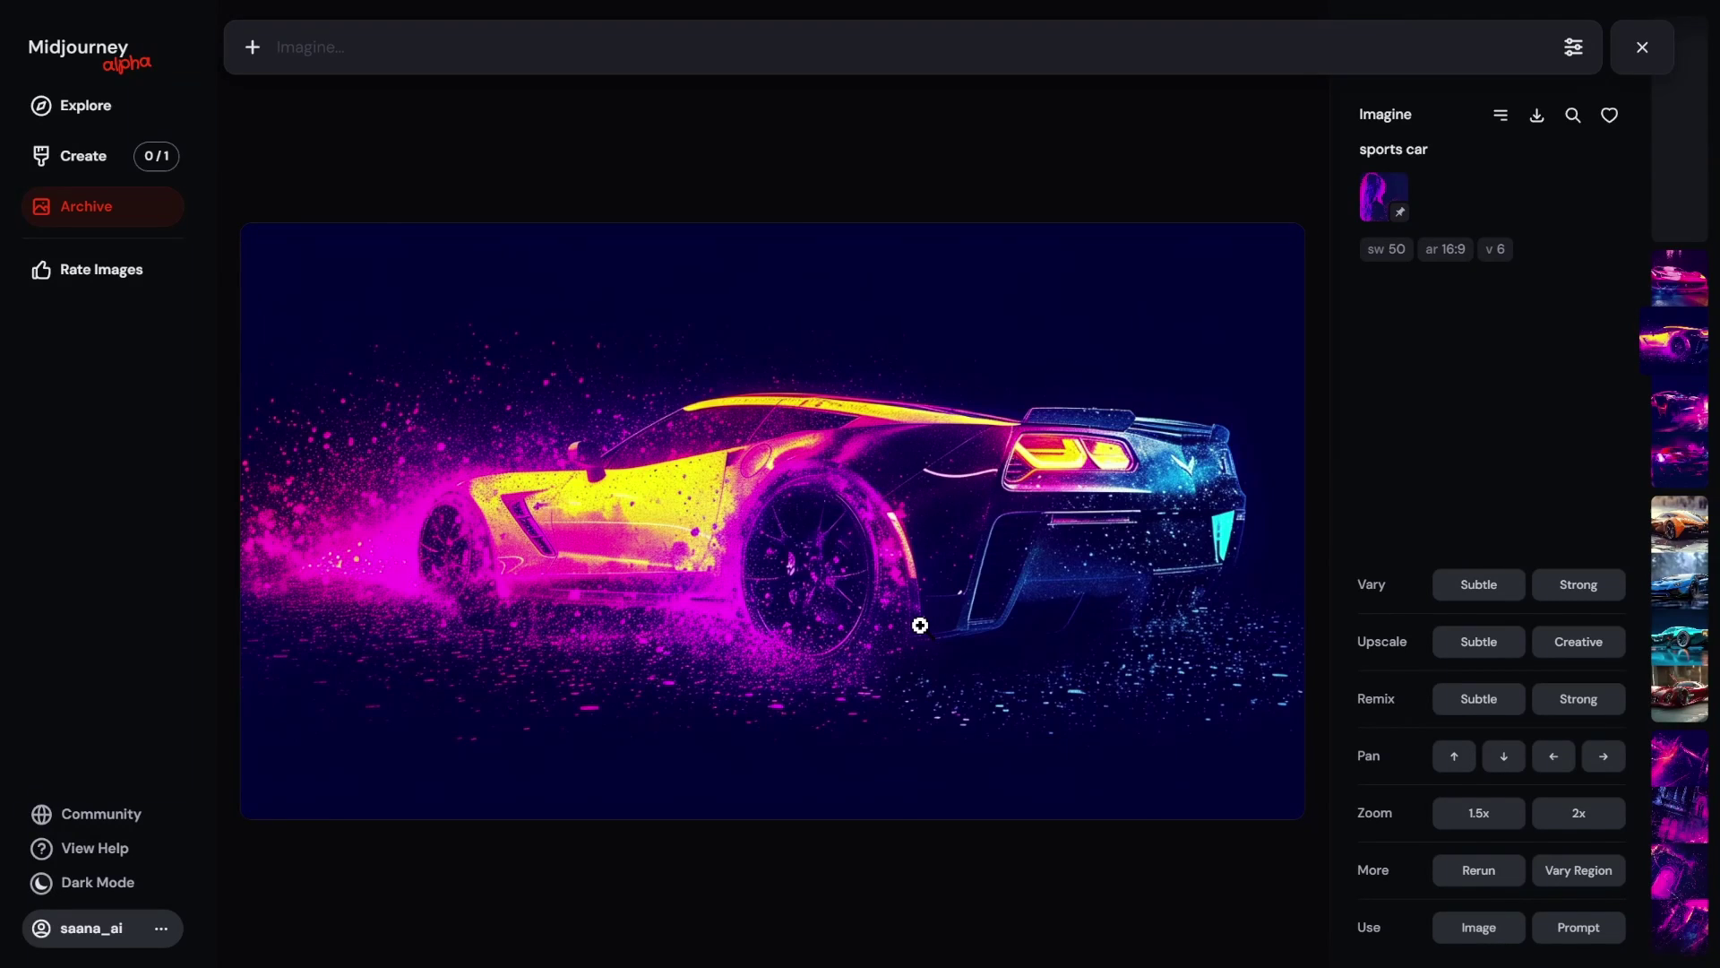
pyautogui.scroll(1, 920, 624)
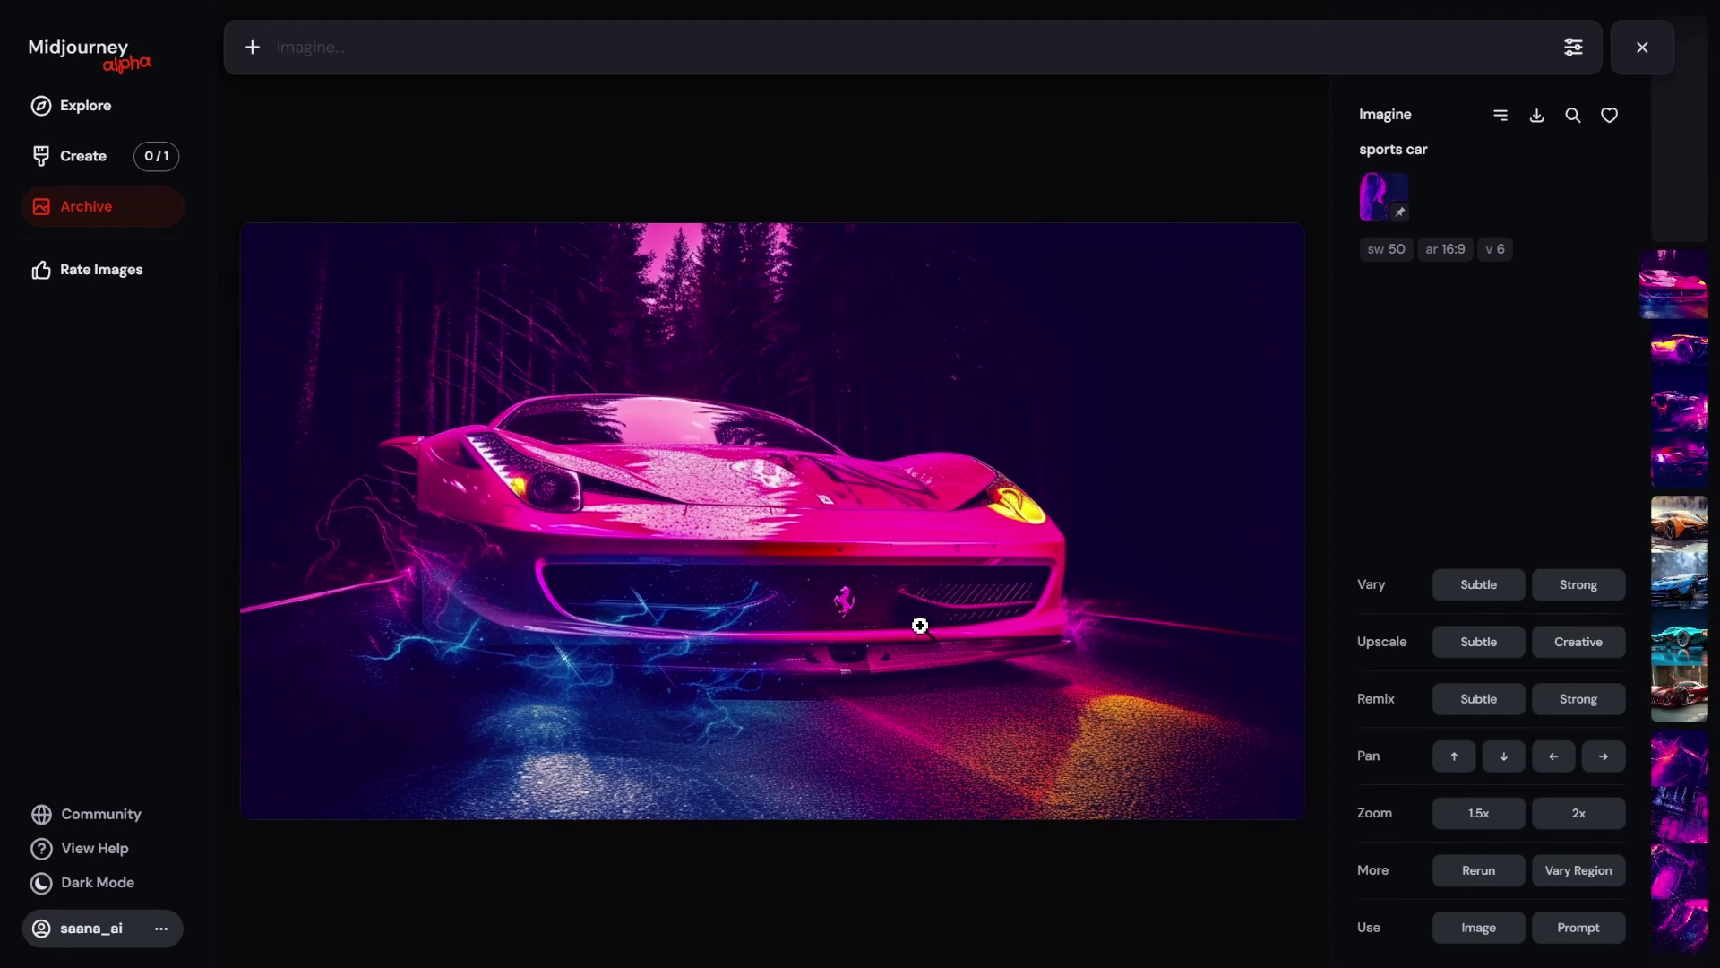
pyautogui.scroll(1, 920, 624)
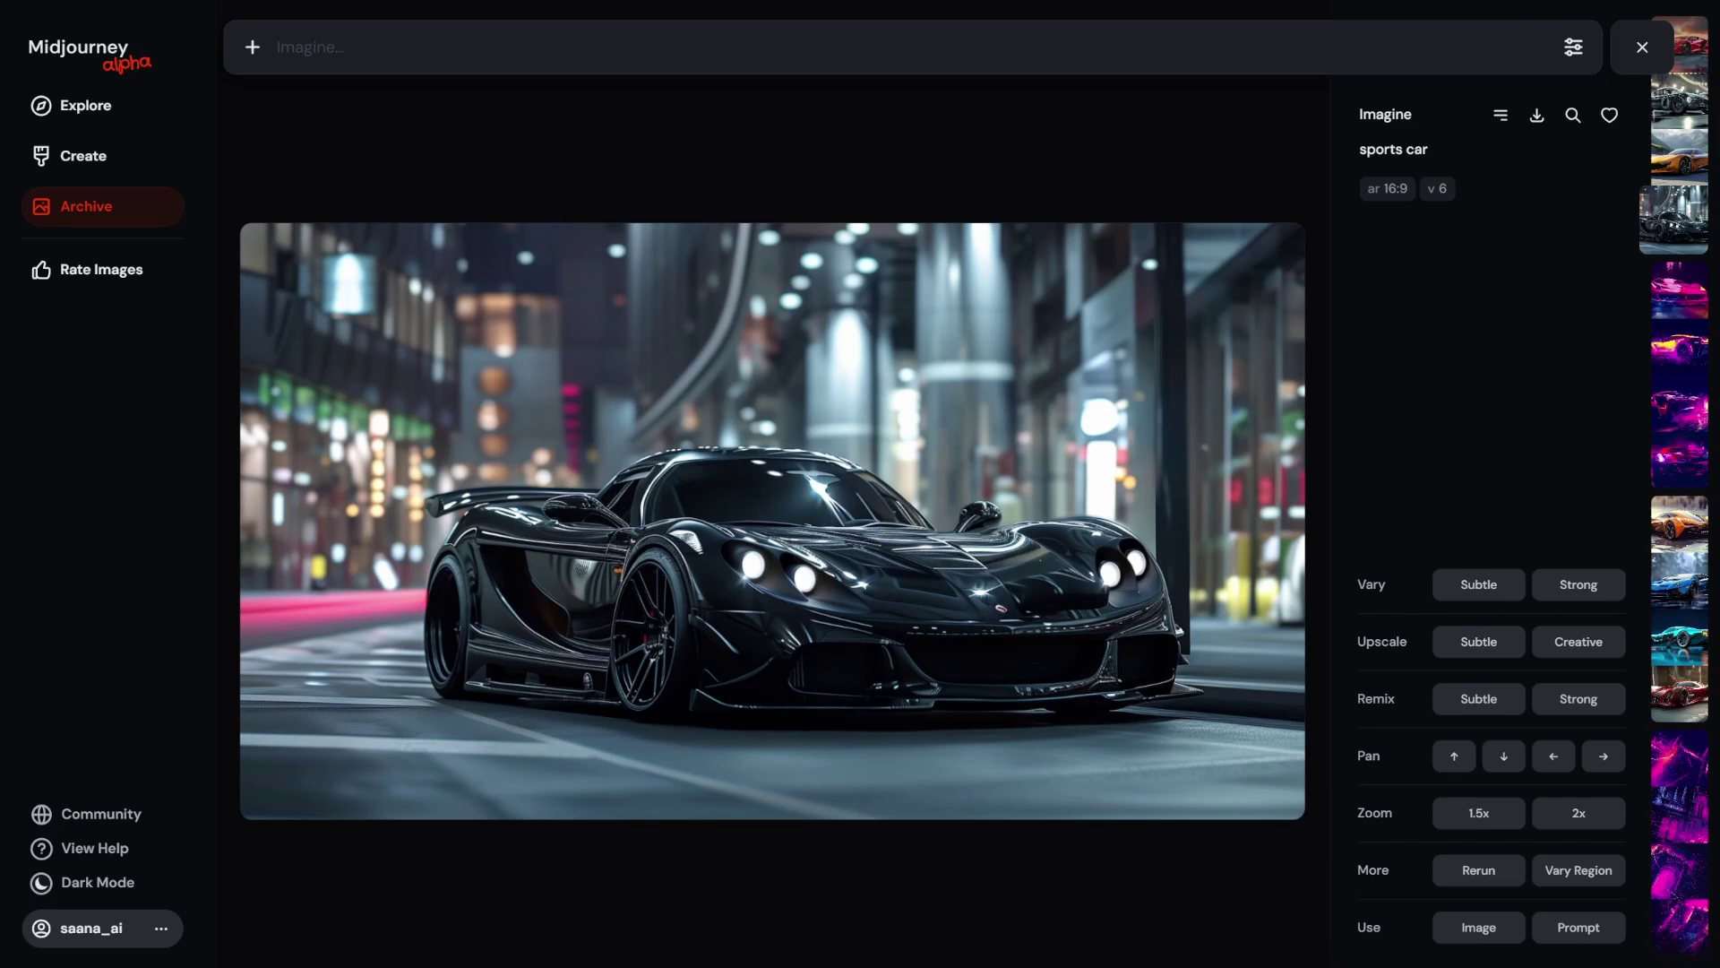
# Step: Browse the new no-reference cars, then view the orange style-weight-0 sports car for comparison
pyautogui.scroll(1, 772, 520)
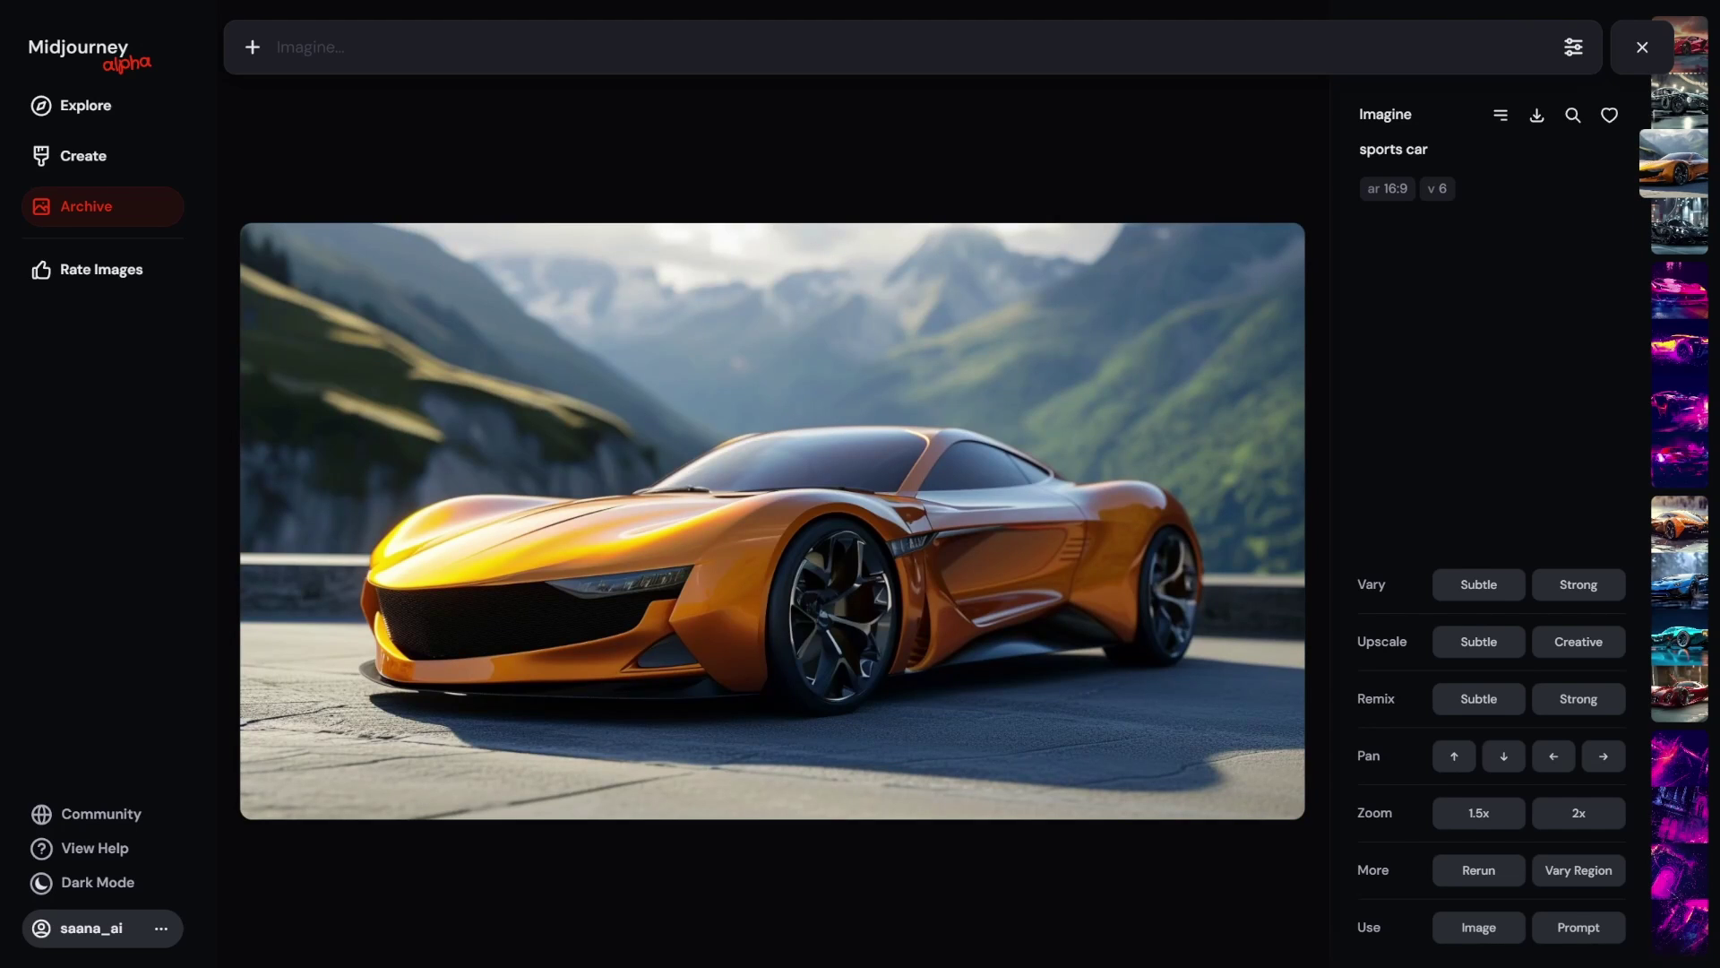
pyautogui.scroll(1, 773, 521)
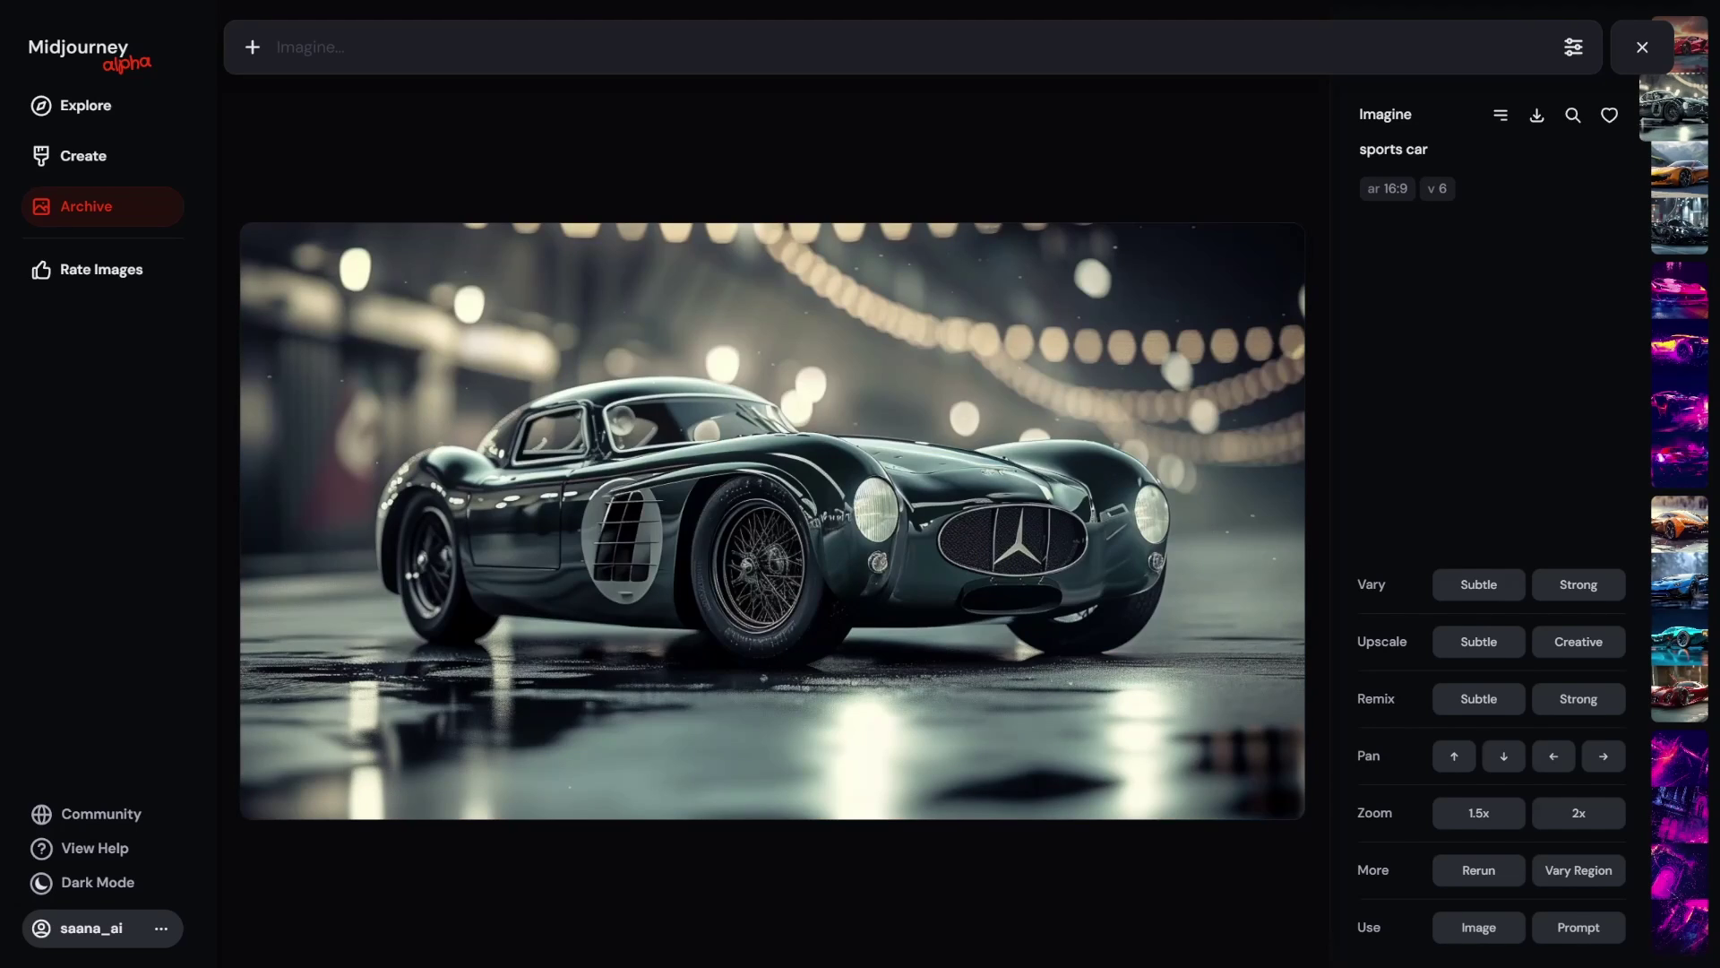
pyautogui.scroll(1, 772, 521)
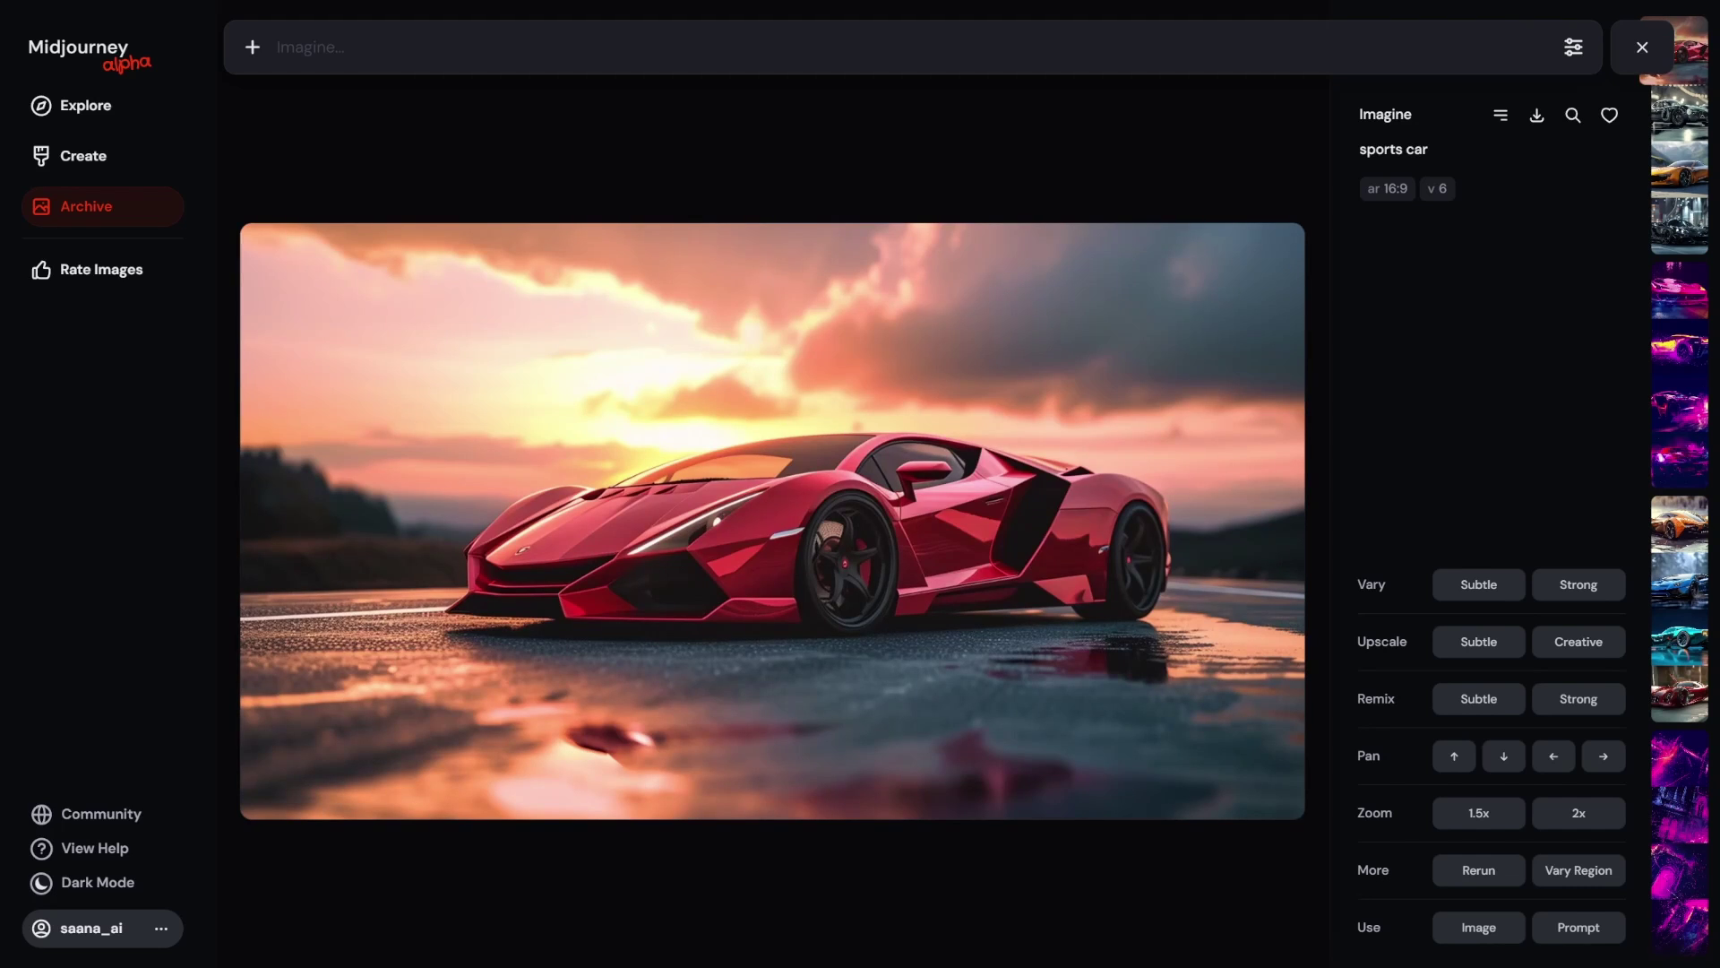
pyautogui.scroll(-1, 772, 521)
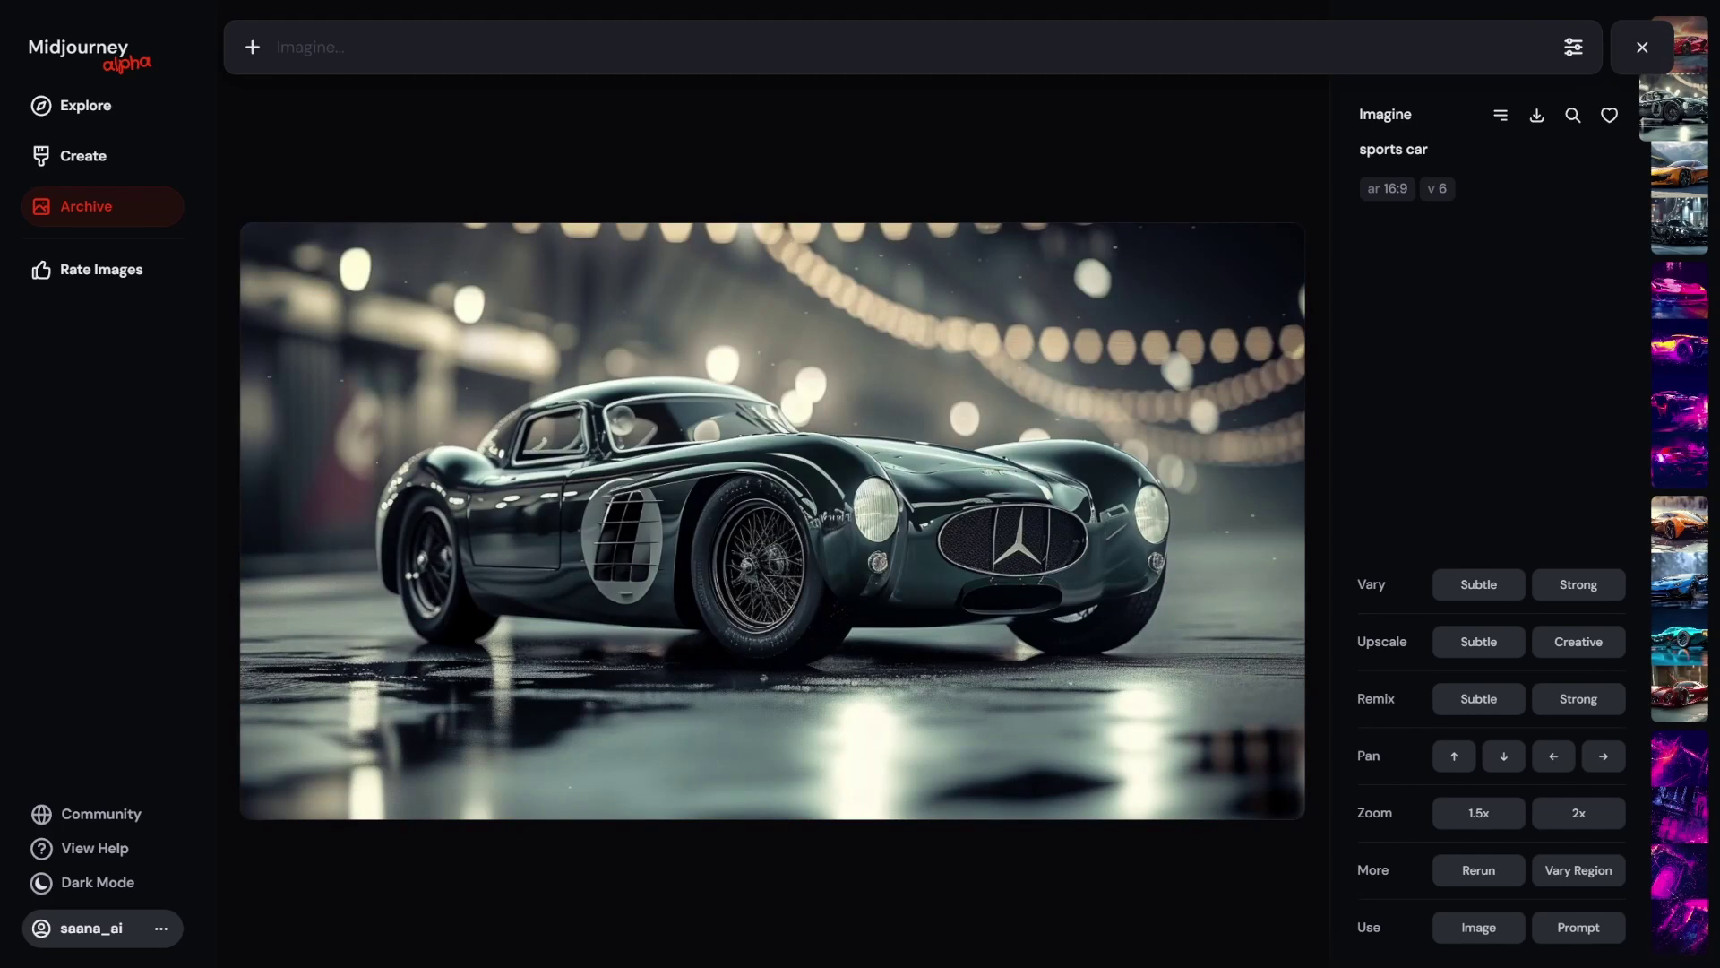
pyautogui.click(1680, 528)
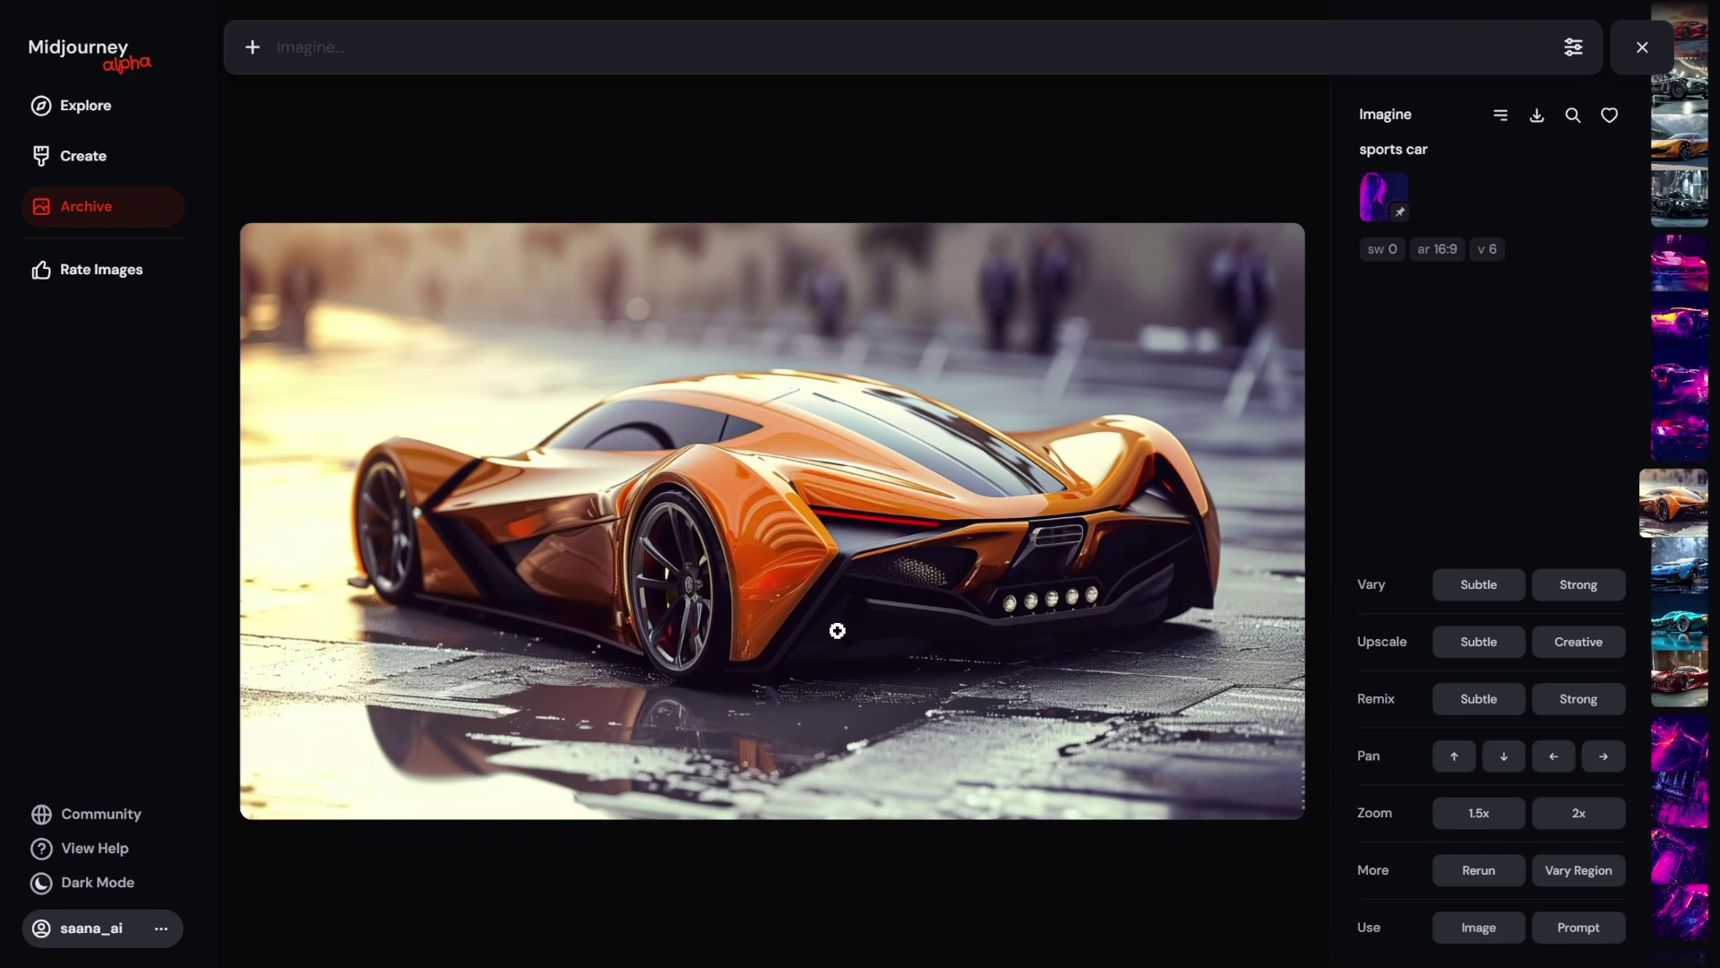
# Step: Scroll down through the remaining images to the pink-purple glowing cathedral result
pyautogui.scroll(-1, 941, 573)
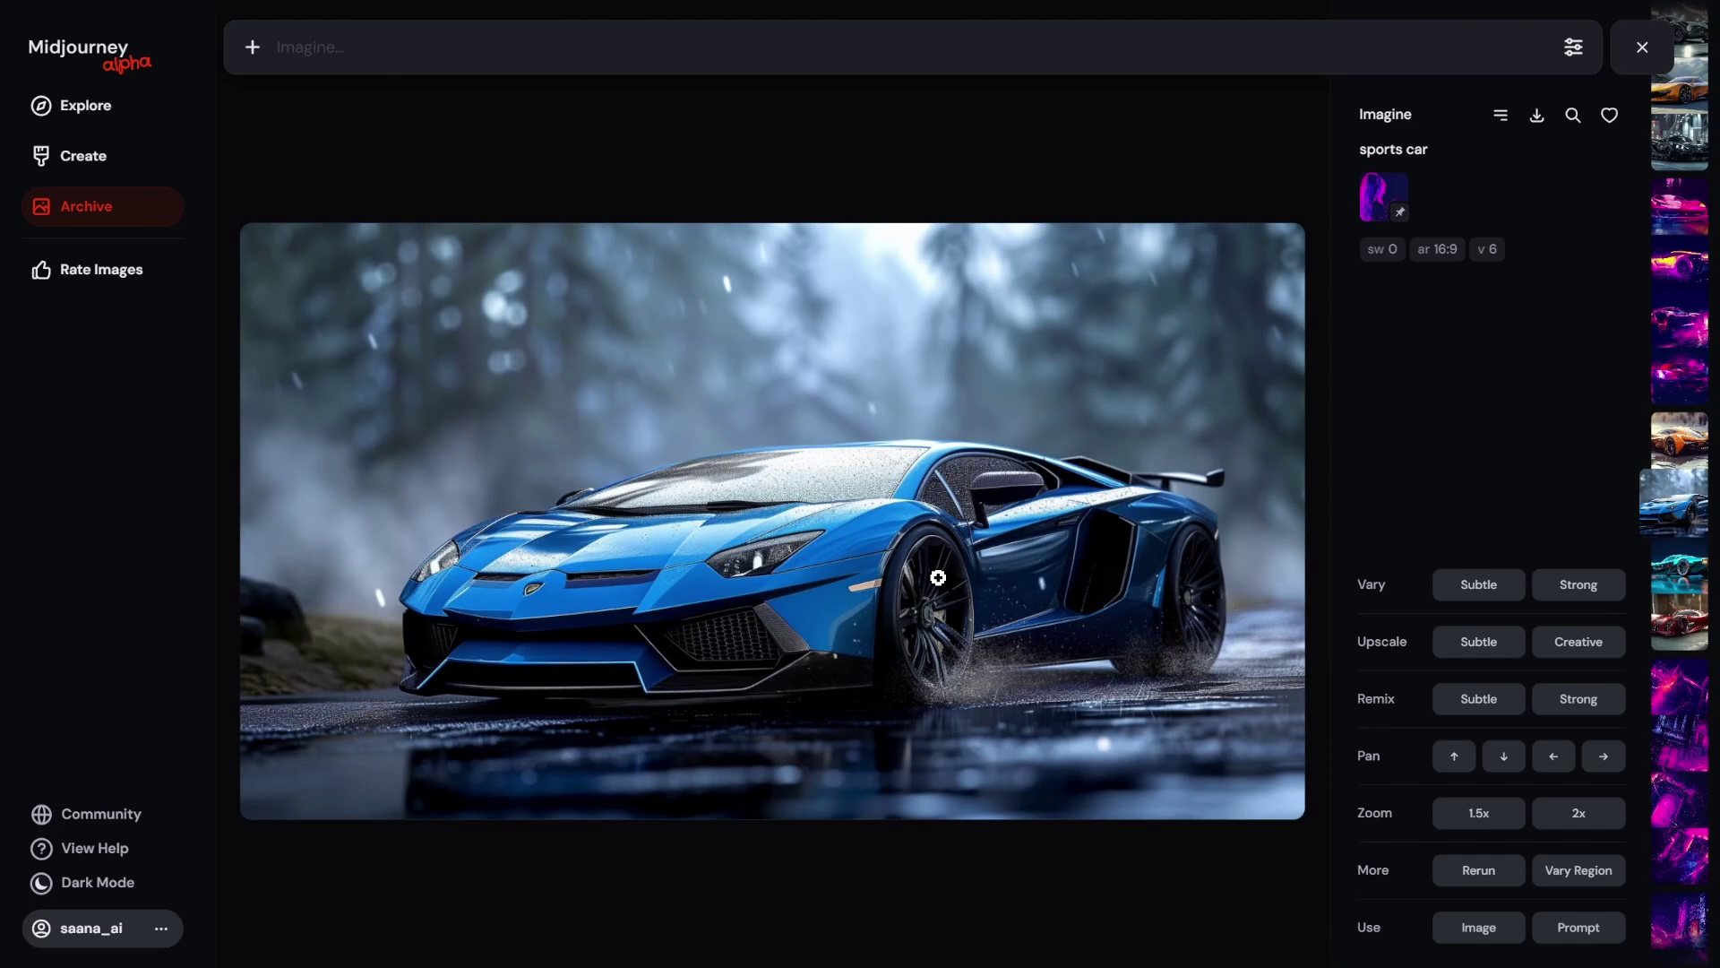
pyautogui.scroll(-1, 938, 578)
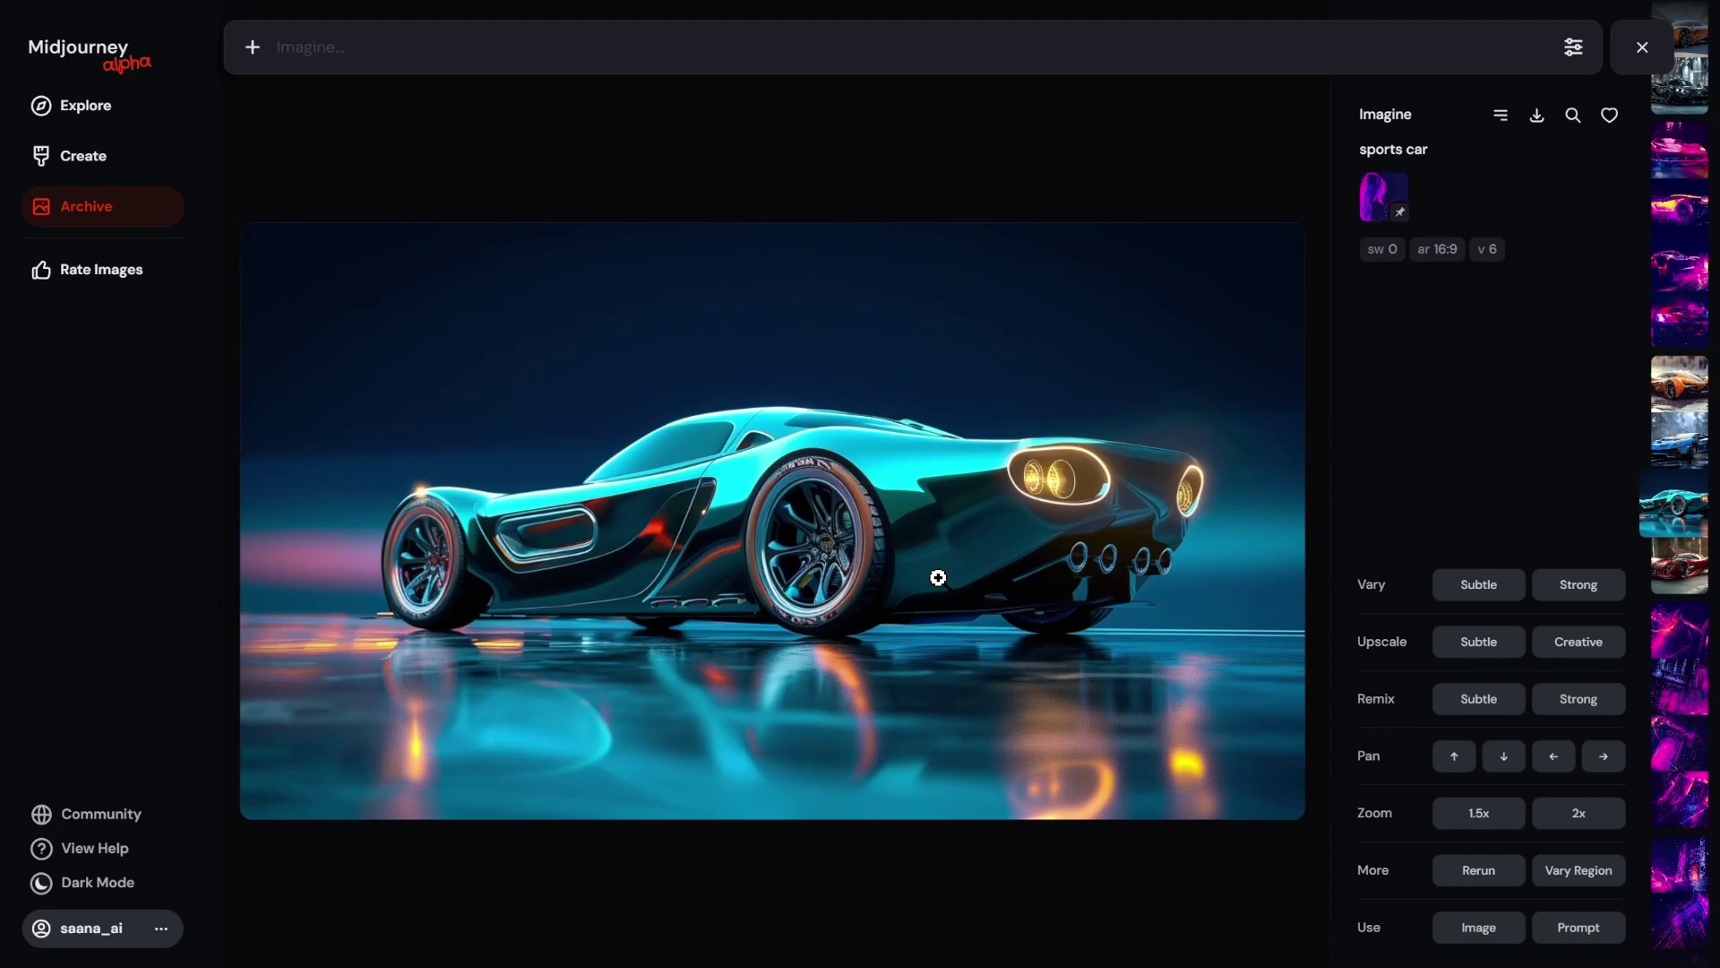
pyautogui.scroll(-2, 938, 578)
pyautogui.scroll(-3, 938, 577)
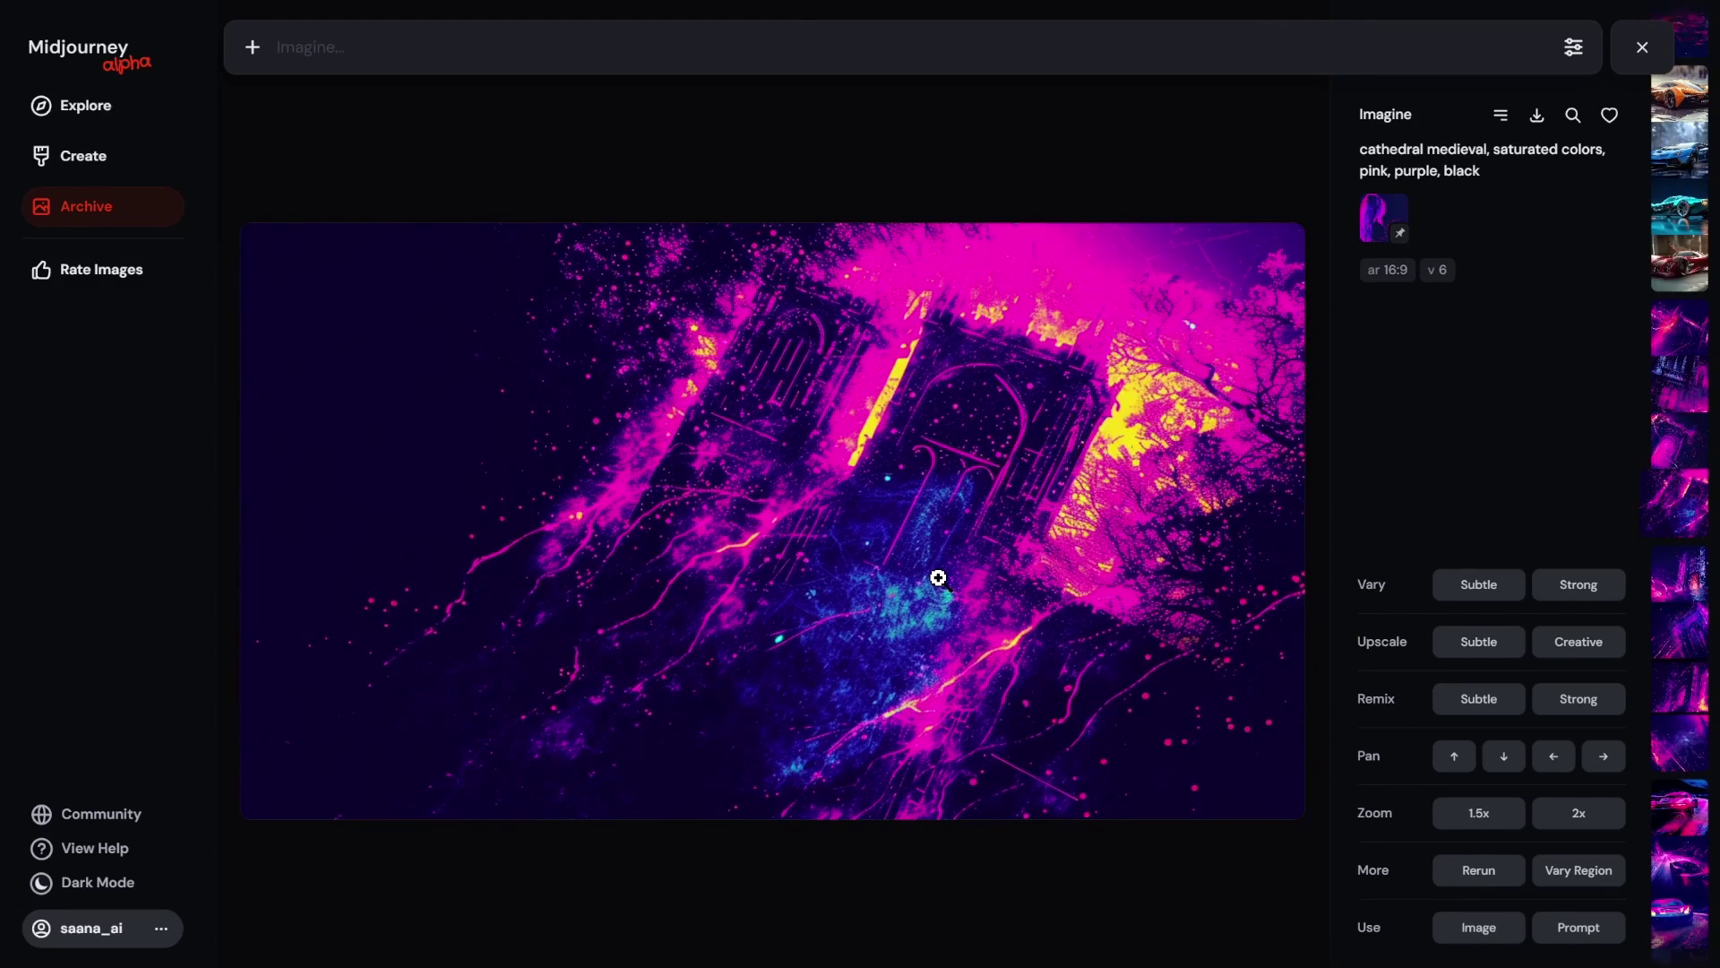
pyautogui.click(94, 211)
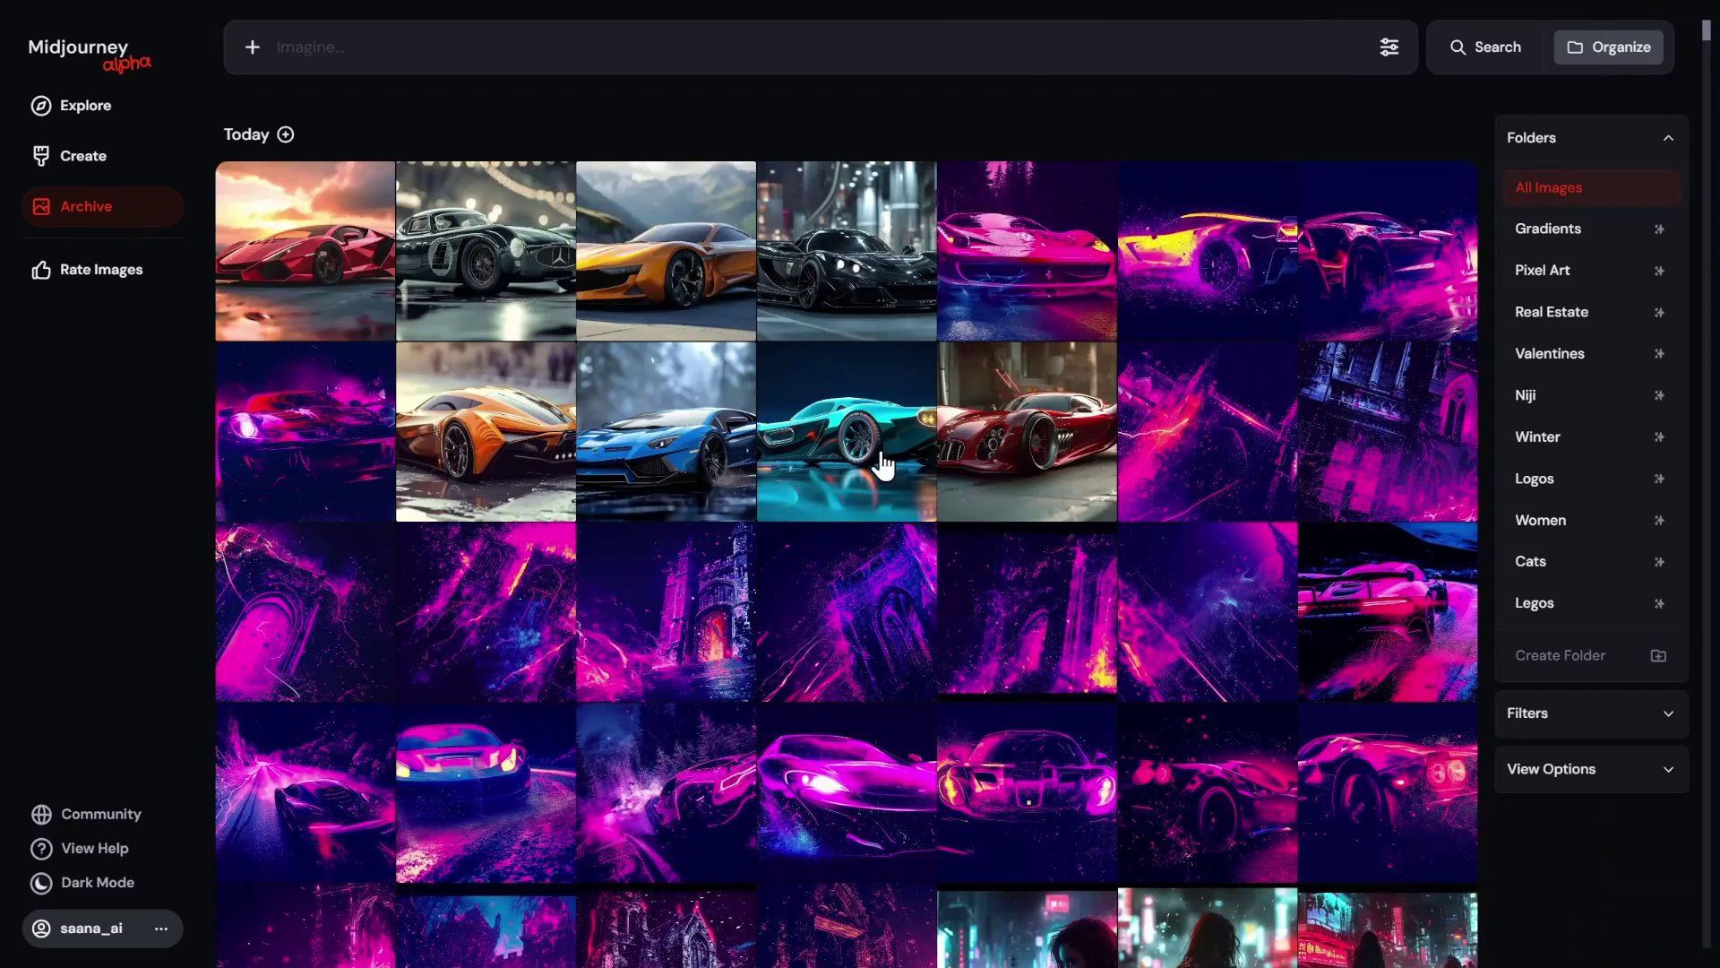
pyautogui.scroll(-2, 882, 470)
pyautogui.scroll(-4, 886, 475)
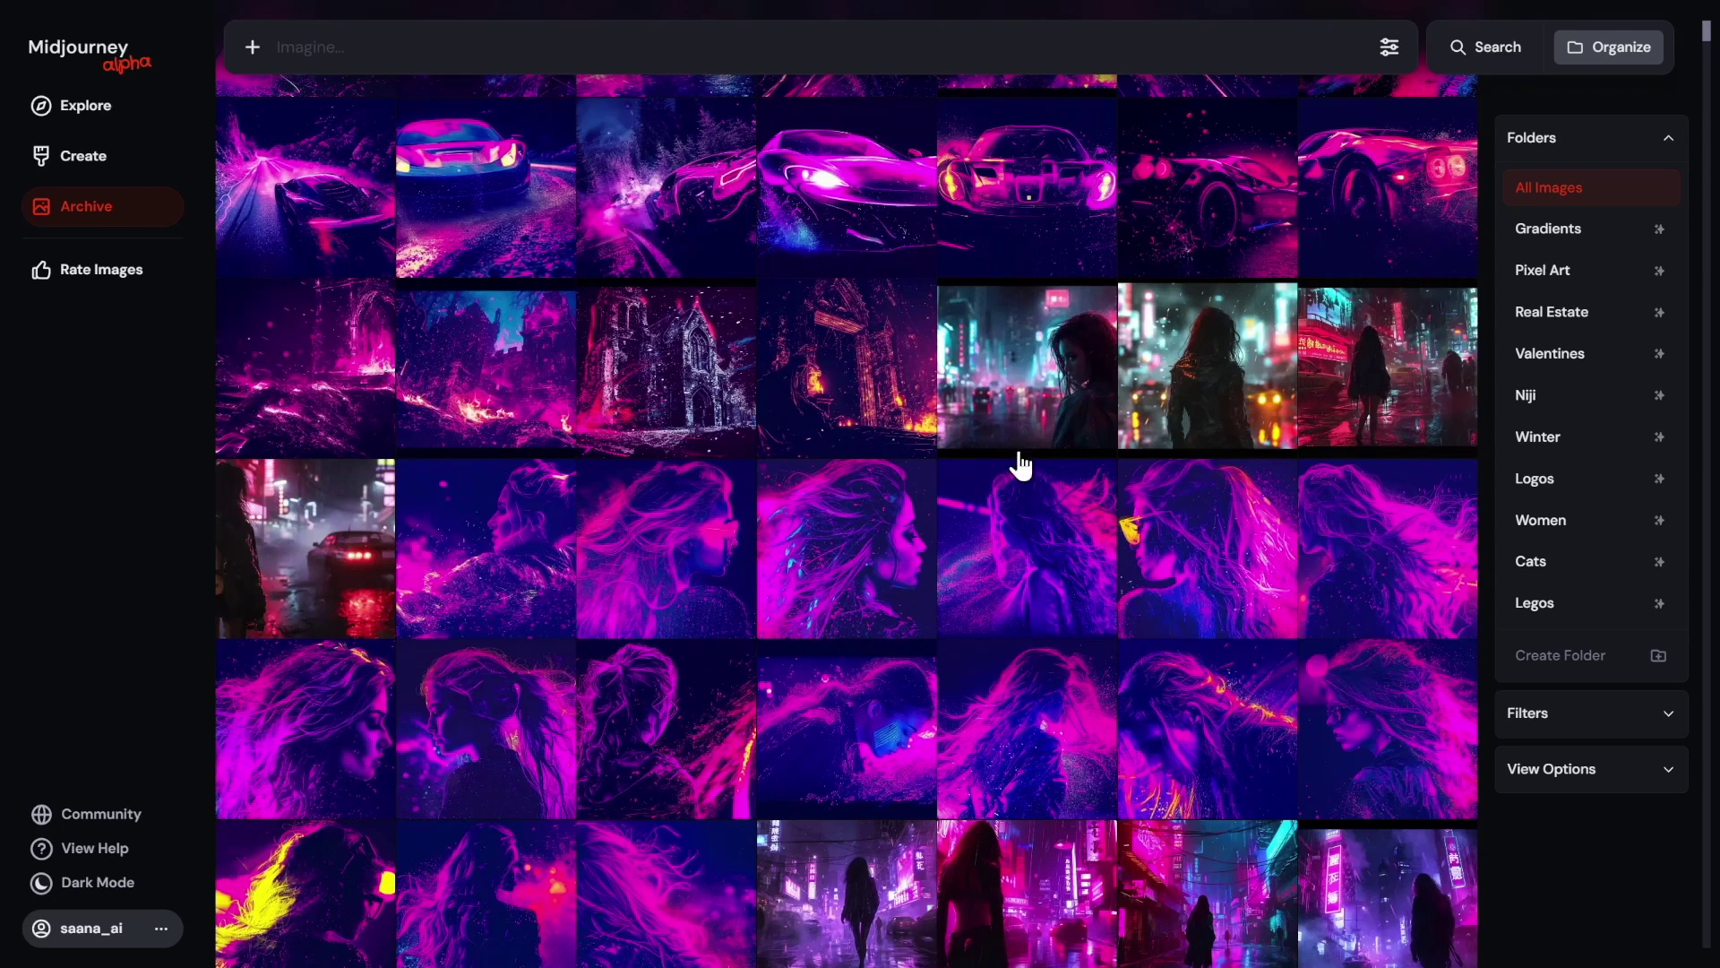
pyautogui.scroll(-2, 917, 526)
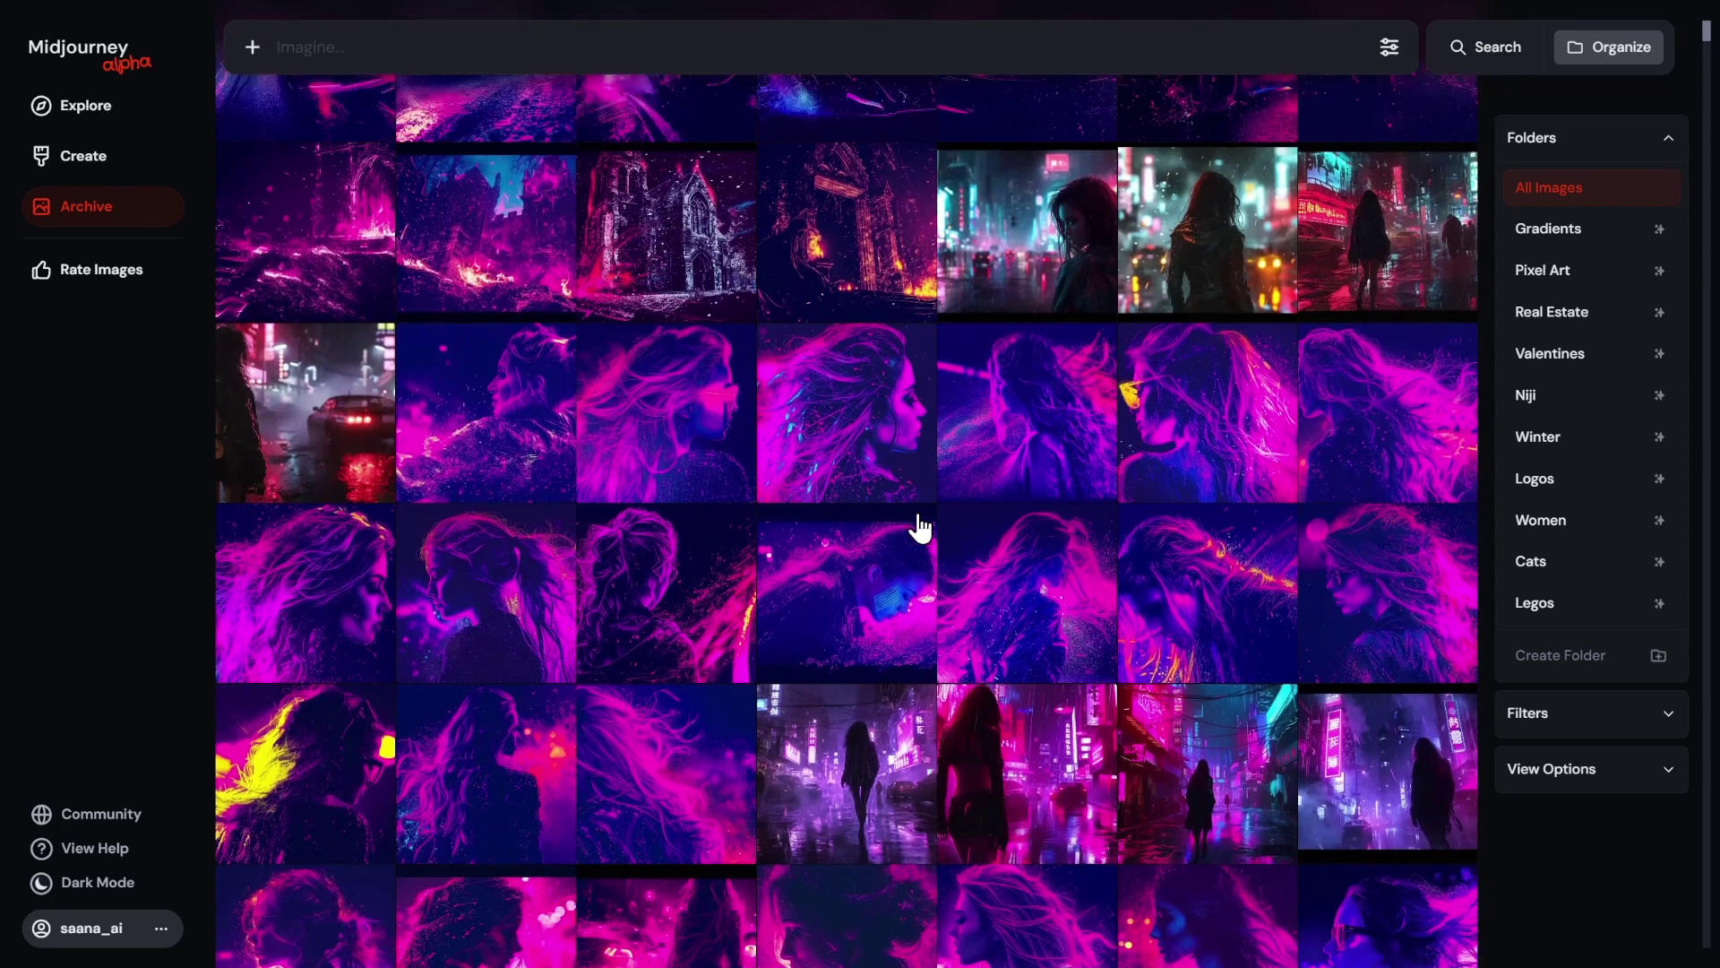
pyautogui.scroll(-4, 566, 672)
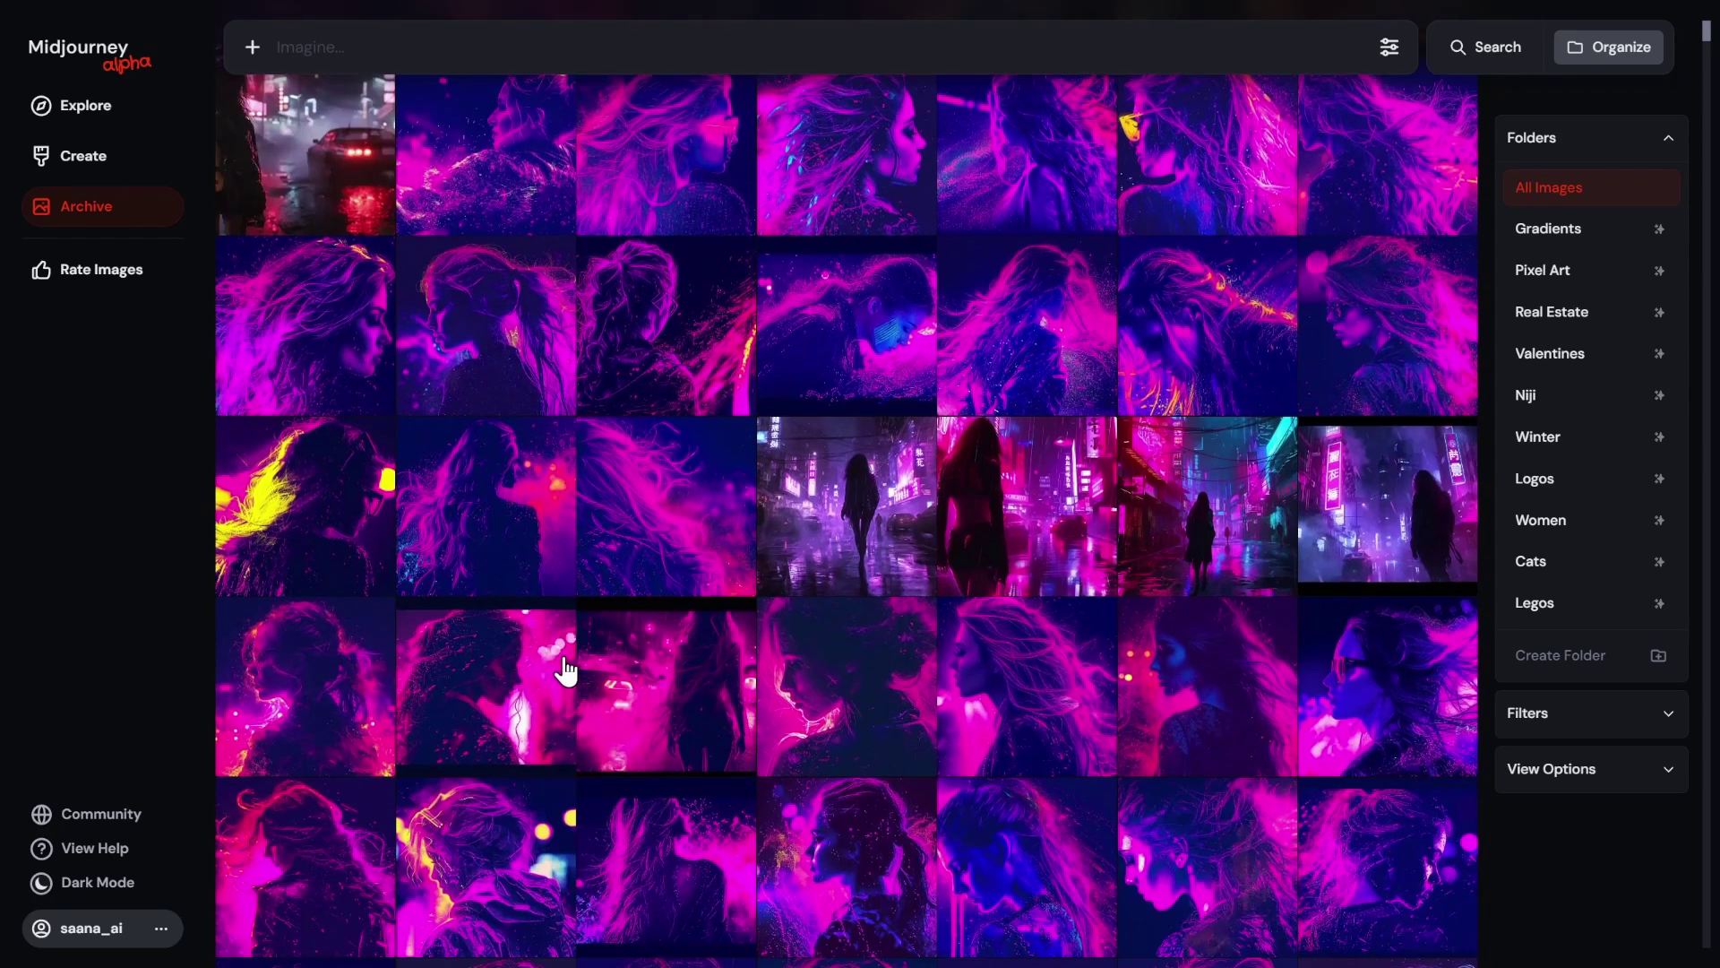
pyautogui.scroll(-5, 566, 672)
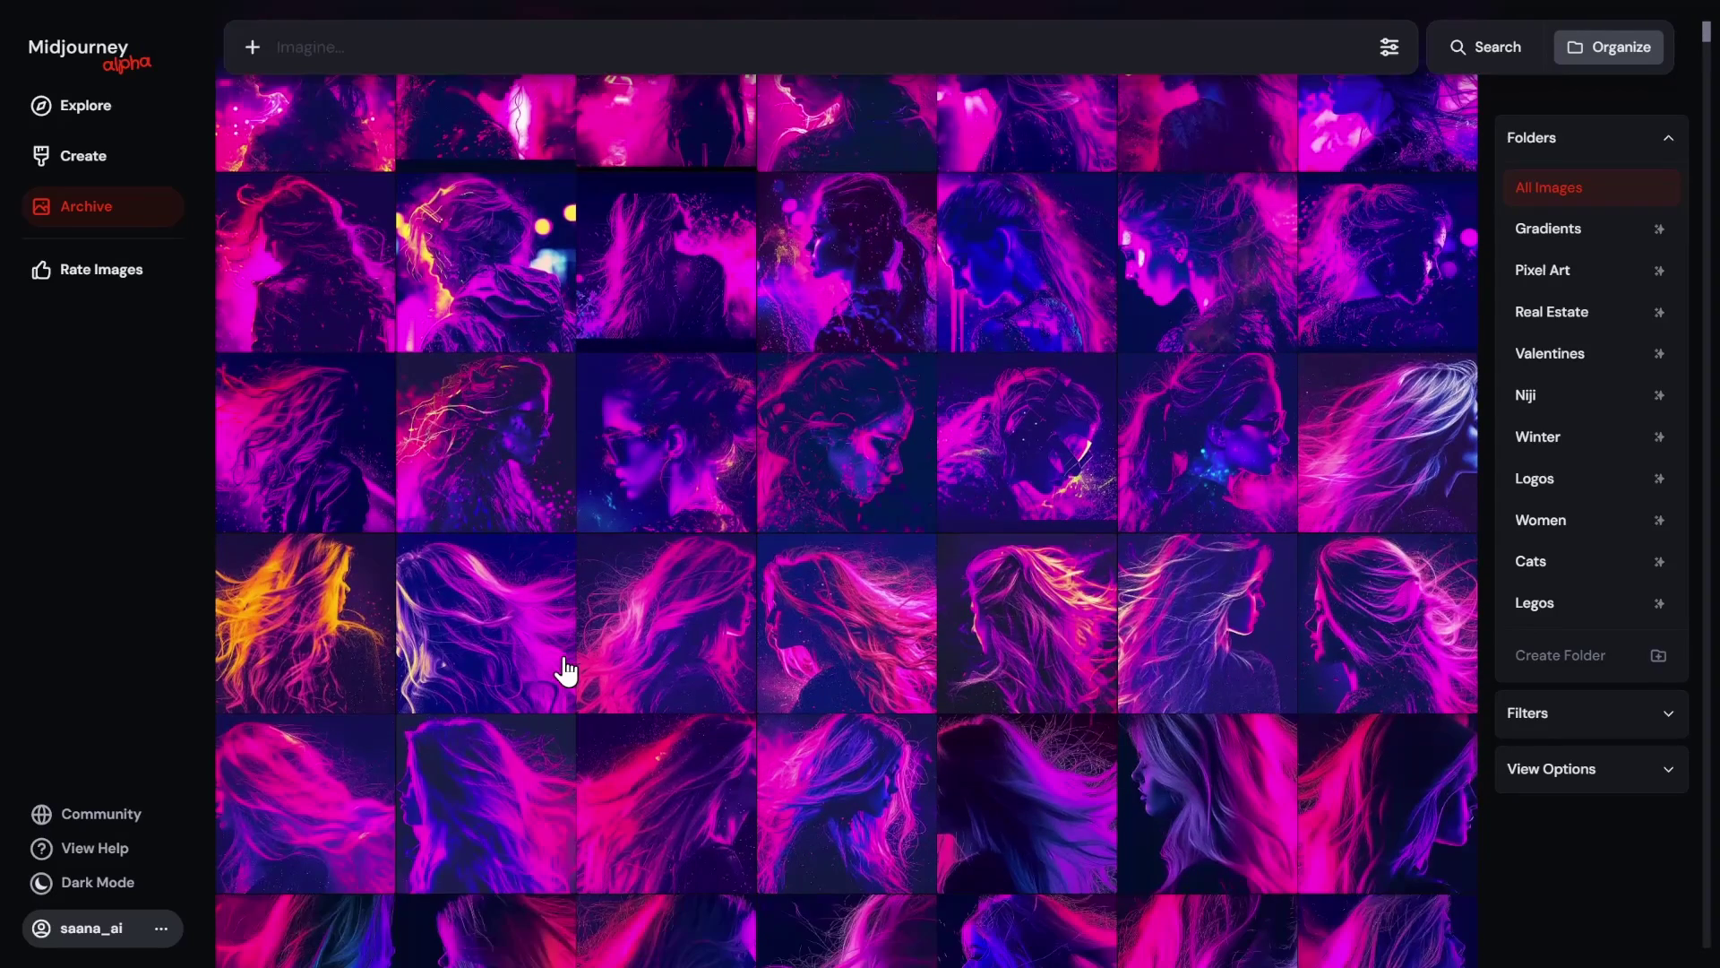